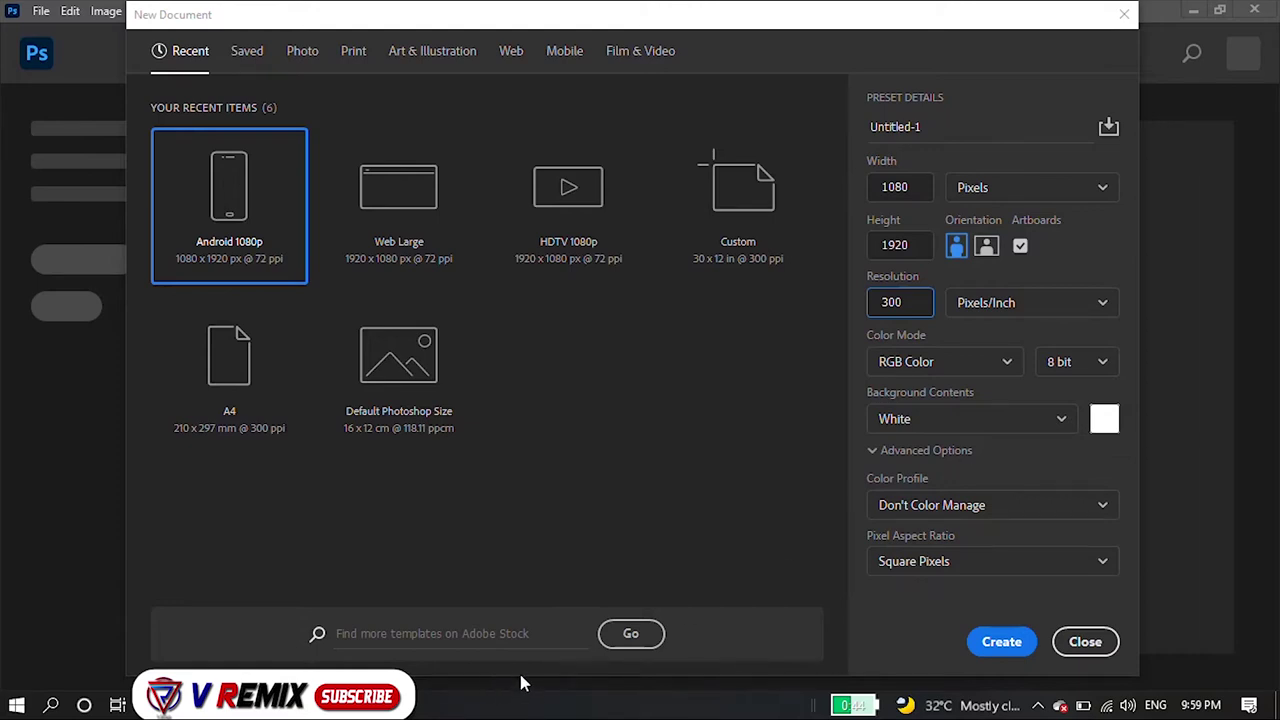
- Create the Android 1080p (1080 × 1920 px) document at 300 Pixels/Inch
{"action": "left_click", "coordinate": [1003, 640]}
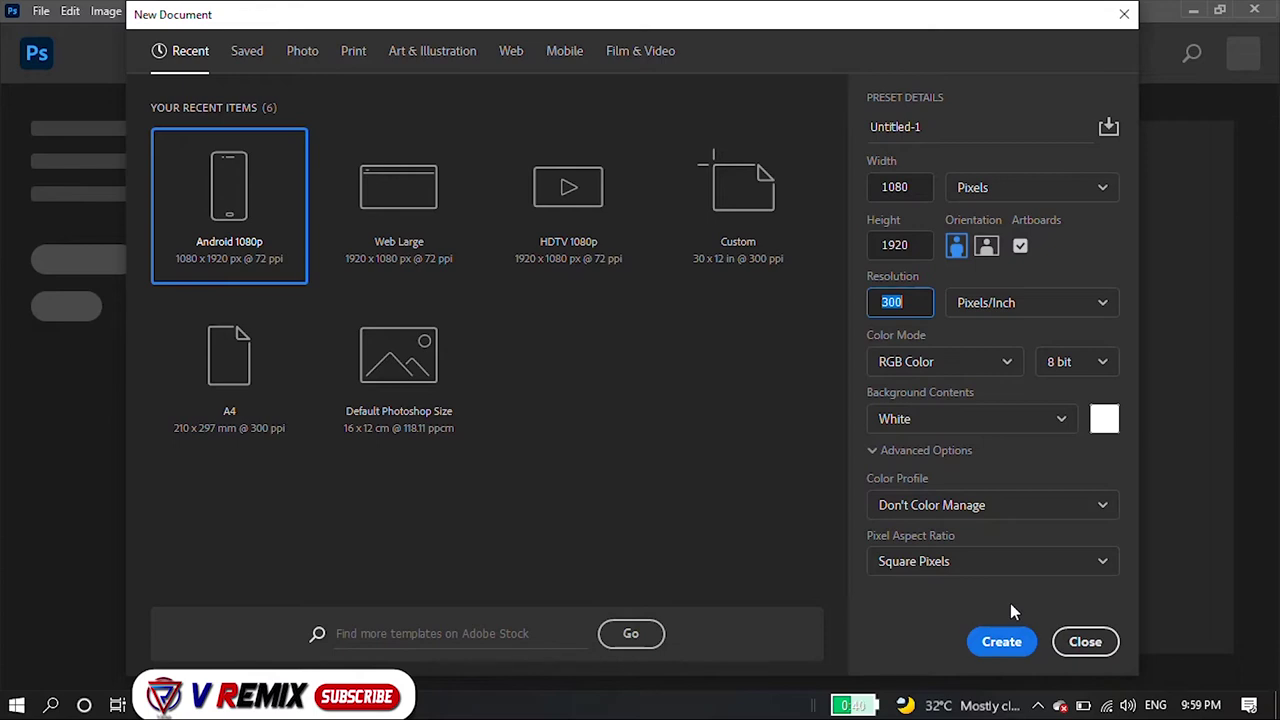
{"action": "left_click", "coordinate": [1003, 641]}
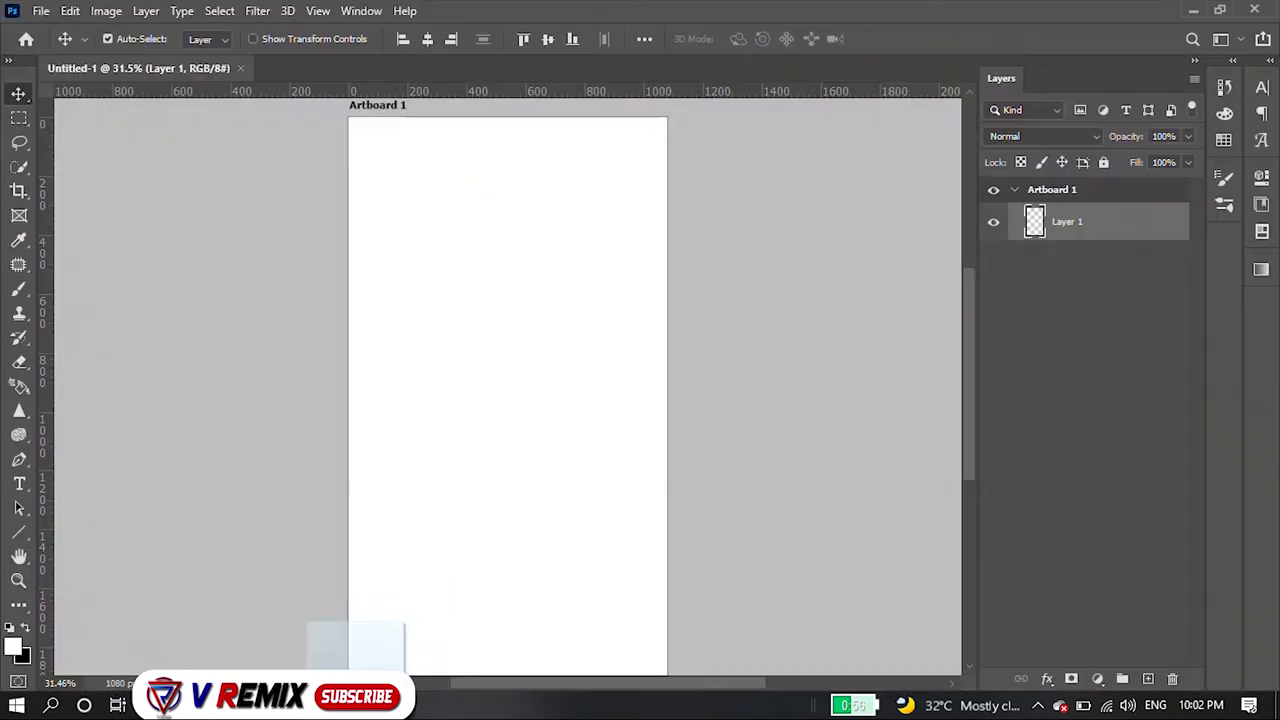
- Place the waterfall photo low on the artboard and commit it
{"action": "left_click_drag", "start_coordinate": [228, 650], "coordinate": [507, 345]}
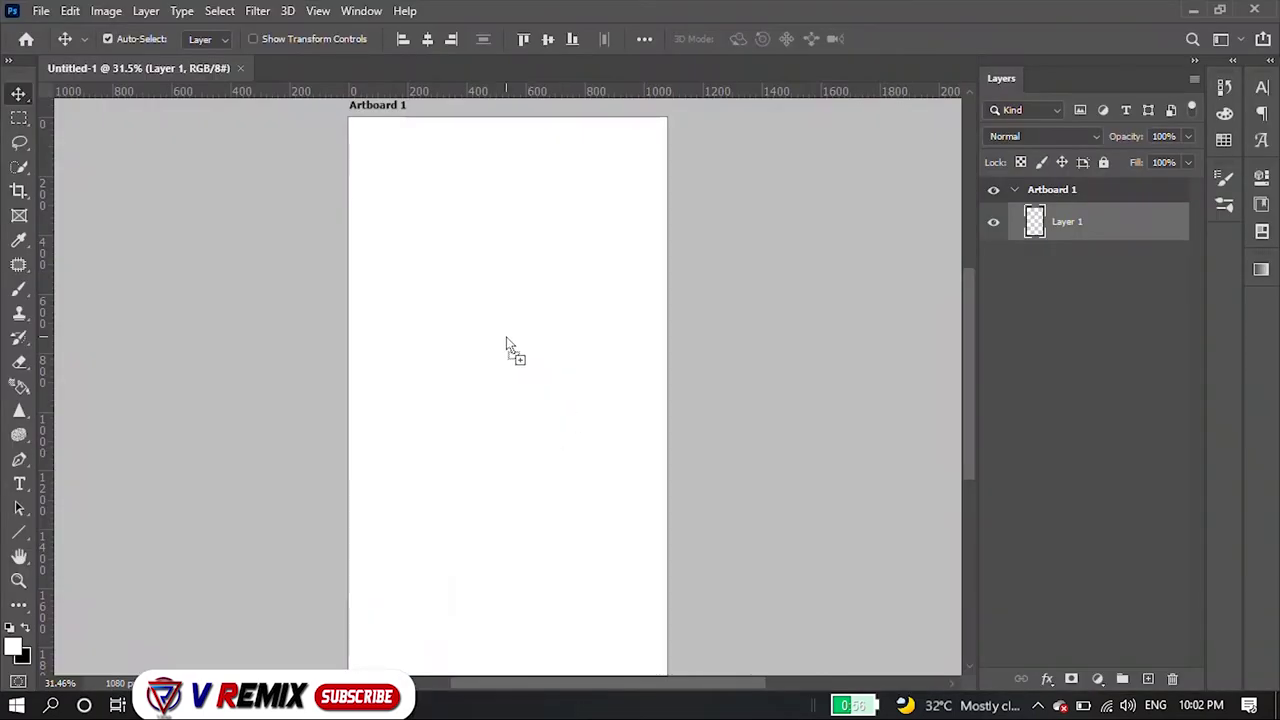
{"action": "mouse_move", "coordinate": [513, 395]}
{"action": "left_mouse_down"}
{"action": "mouse_move", "coordinate": [505, 451]}
{"action": "mouse_move", "coordinate": [527, 390]}
{"action": "left_mouse_up"}
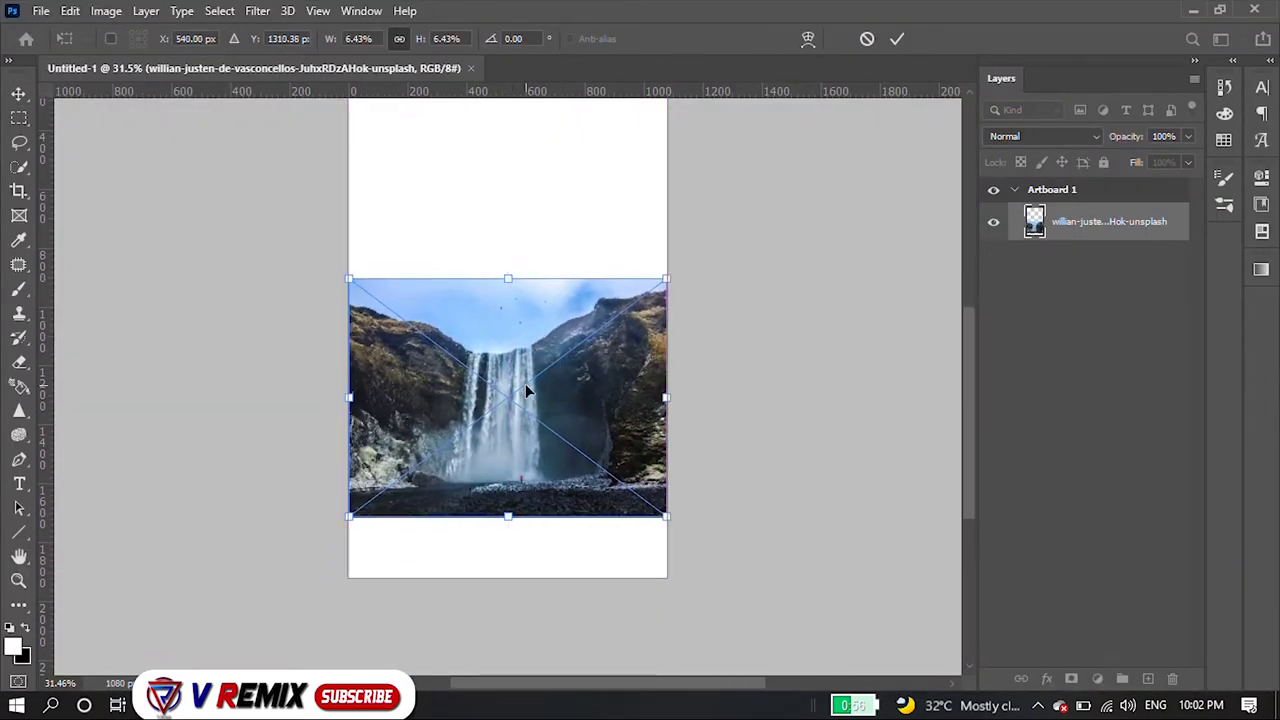
{"action": "key", "text": "Return"}
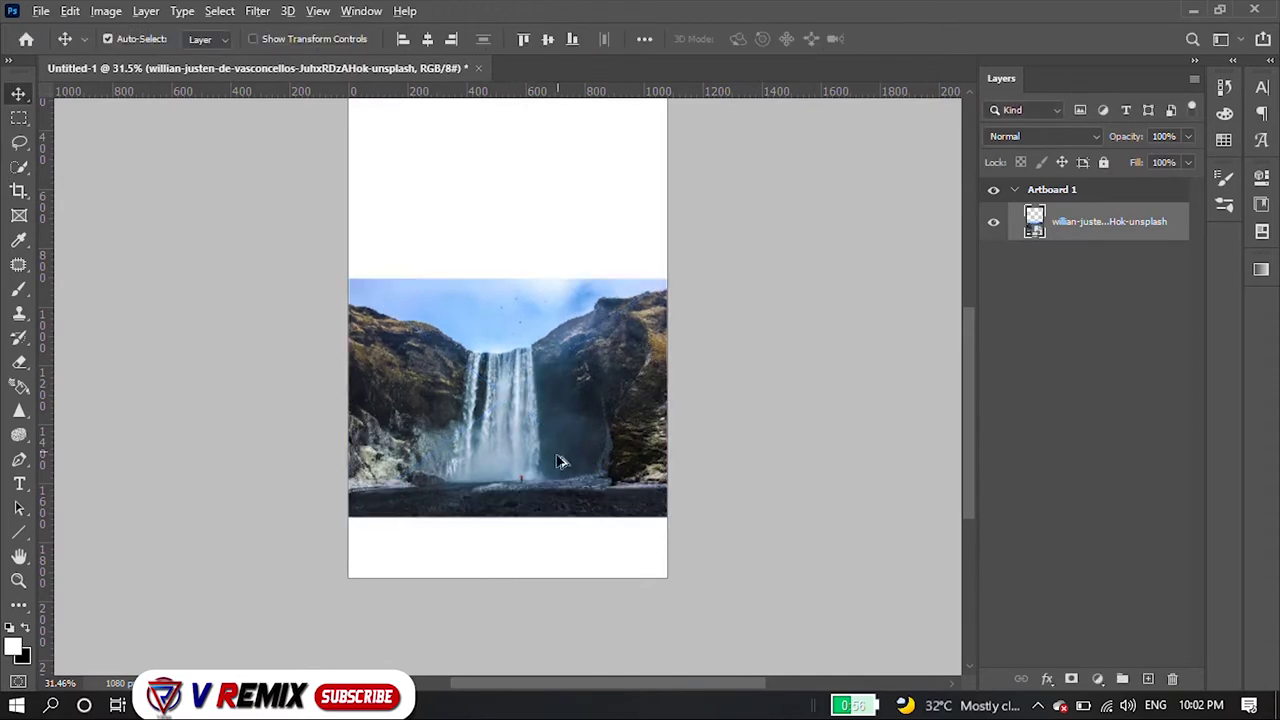
{"action": "scroll", "coordinate": [555, 463], "scroll_direction": "up", "scroll_amount": 2, "text": "alt"}
{"action": "scroll", "coordinate": [500, 449], "scroll_direction": "up", "scroll_amount": 2, "text": "alt"}
{"action": "scroll", "coordinate": [443, 457], "scroll_direction": "down", "scroll_amount": 1}
{"action": "scroll", "coordinate": [400, 445], "scroll_direction": "up", "scroll_amount": 2, "text": "alt"}
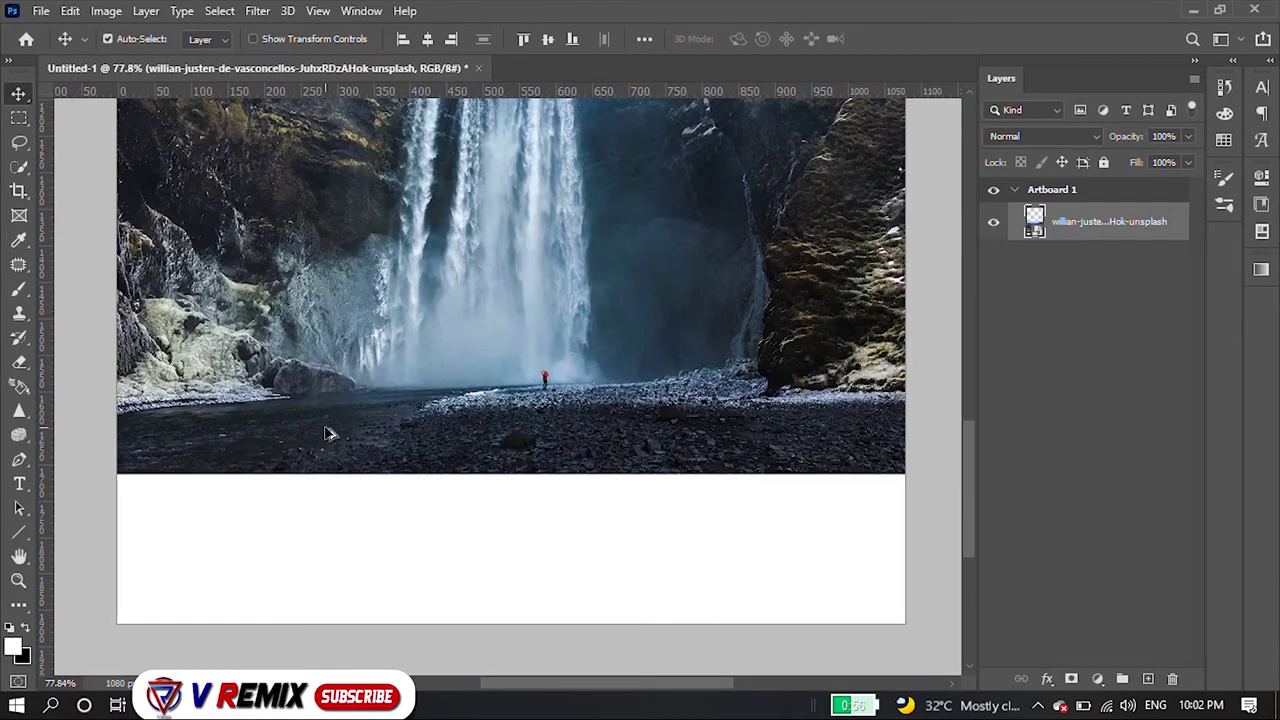
{"action": "scroll", "coordinate": [340, 428], "scroll_direction": "down", "scroll_amount": 1, "text": "alt"}
{"action": "scroll", "coordinate": [335, 390], "scroll_direction": "down", "scroll_amount": 2, "text": "alt"}
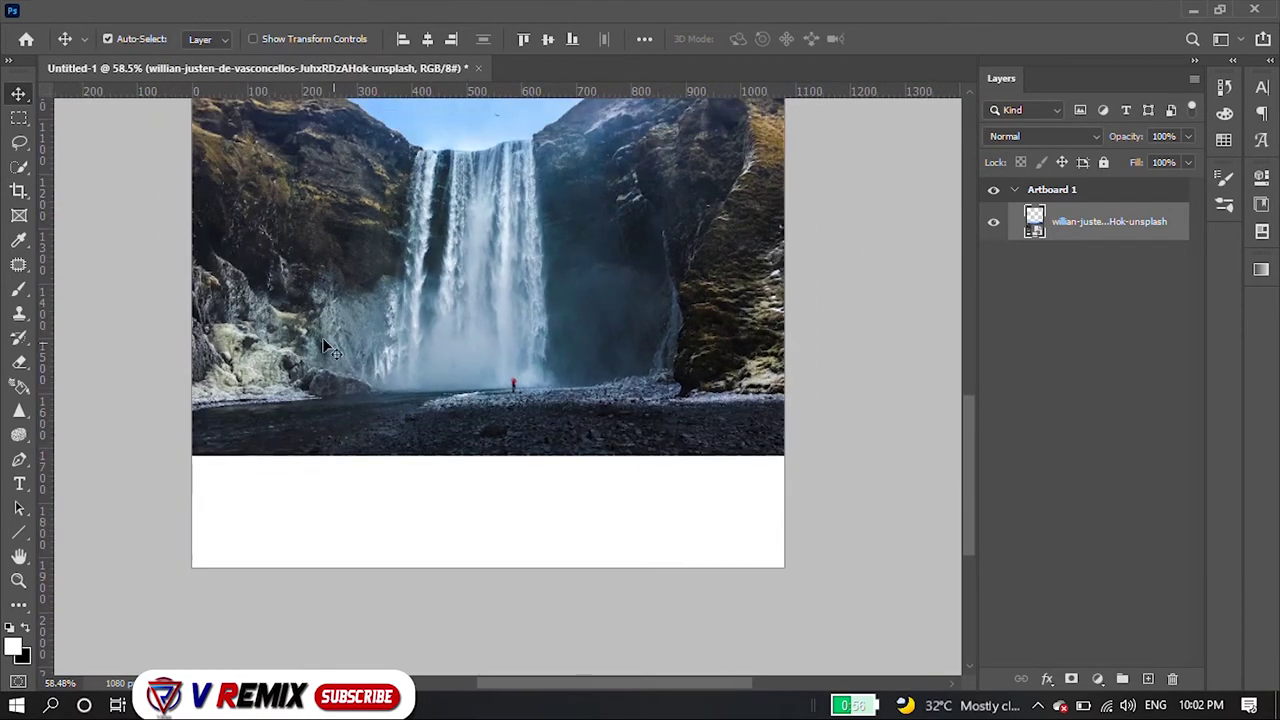
- Marquee the rocky ground strip, rasterize the layer, and stretch the strip down into the white area
{"action": "left_click", "coordinate": [18, 117]}
{"action": "left_click_drag", "start_coordinate": [195, 410], "coordinate": [800, 479]}
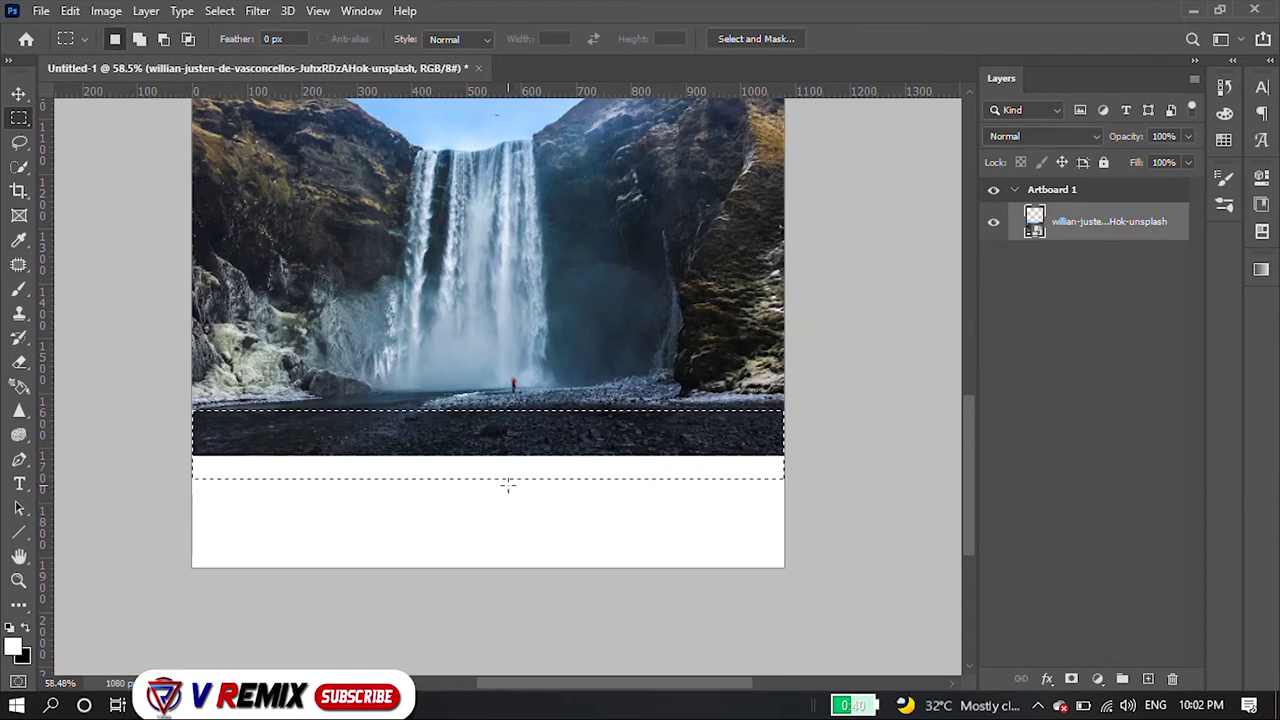
{"action": "right_click", "coordinate": [1096, 225]}
{"action": "left_click", "coordinate": [915, 346]}
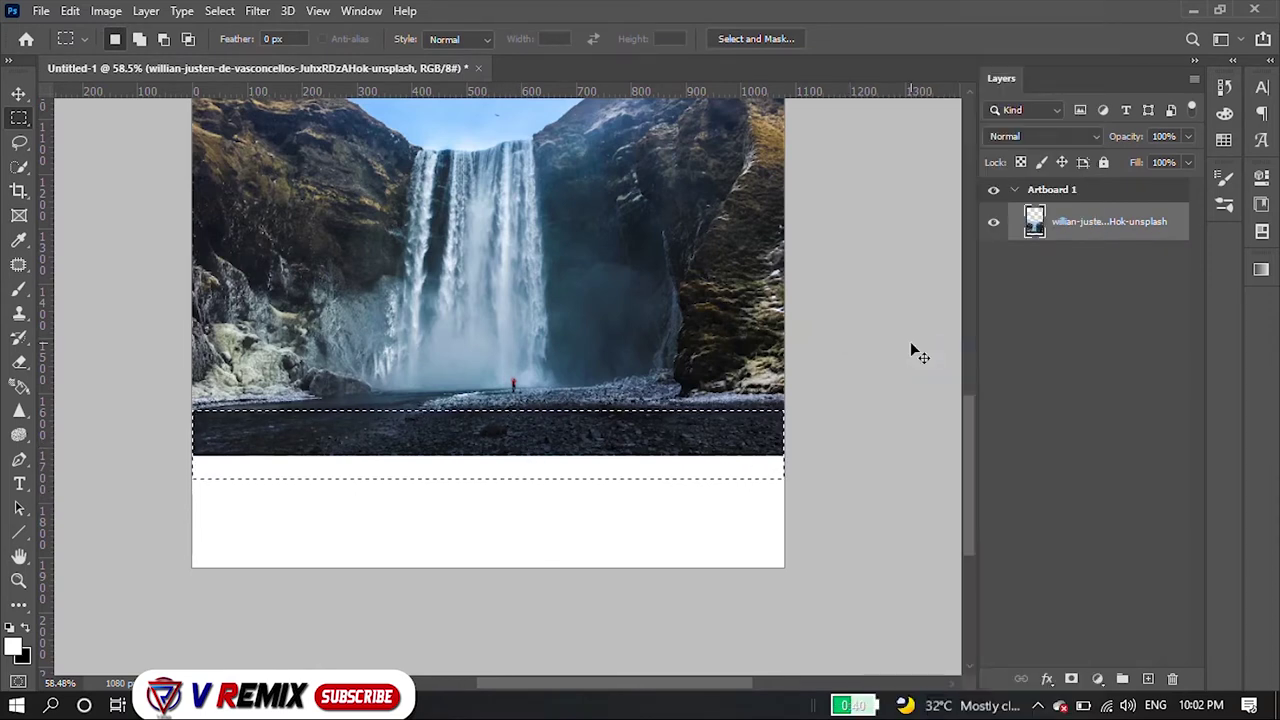
{"action": "key", "text": "ctrl+t"}
{"action": "left_click_drag", "start_coordinate": [487, 476], "coordinate": [502, 510]}
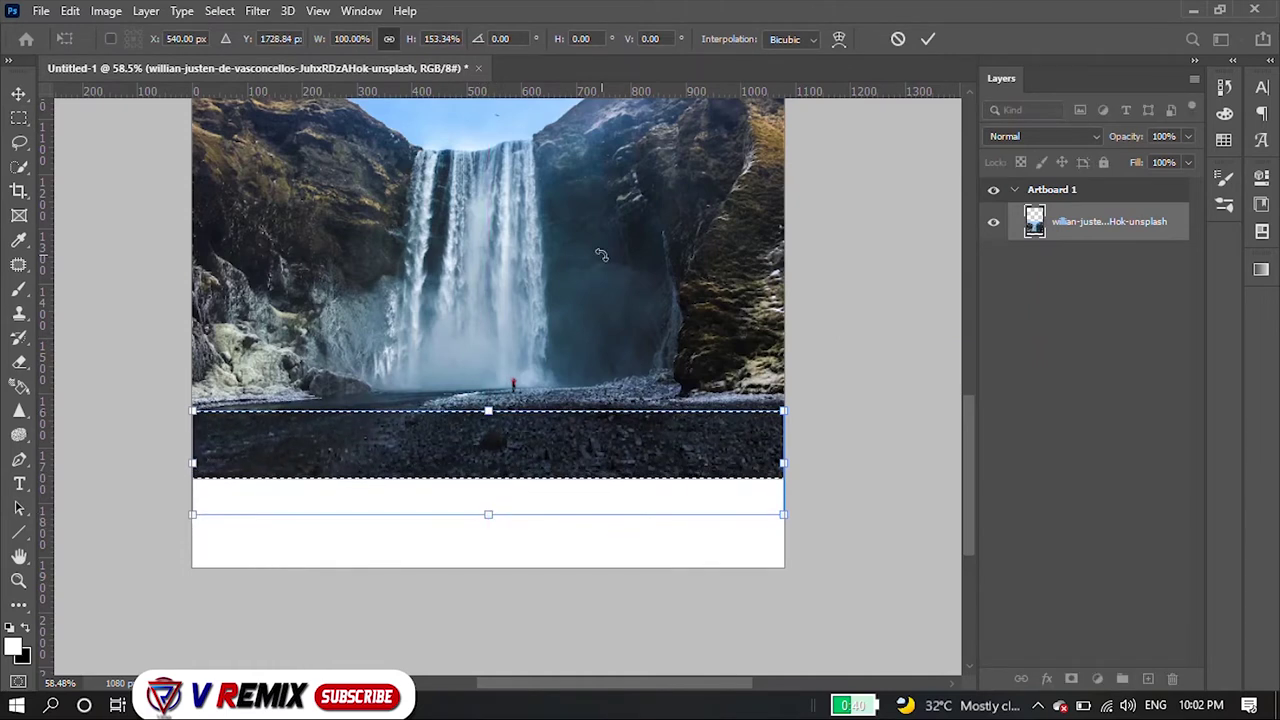
{"action": "key", "text": "Return"}
- Move the waterfall photo further down the artboard
{"action": "scroll", "coordinate": [483, 375], "scroll_direction": "down", "scroll_amount": 2}
{"action": "left_click", "coordinate": [20, 93]}
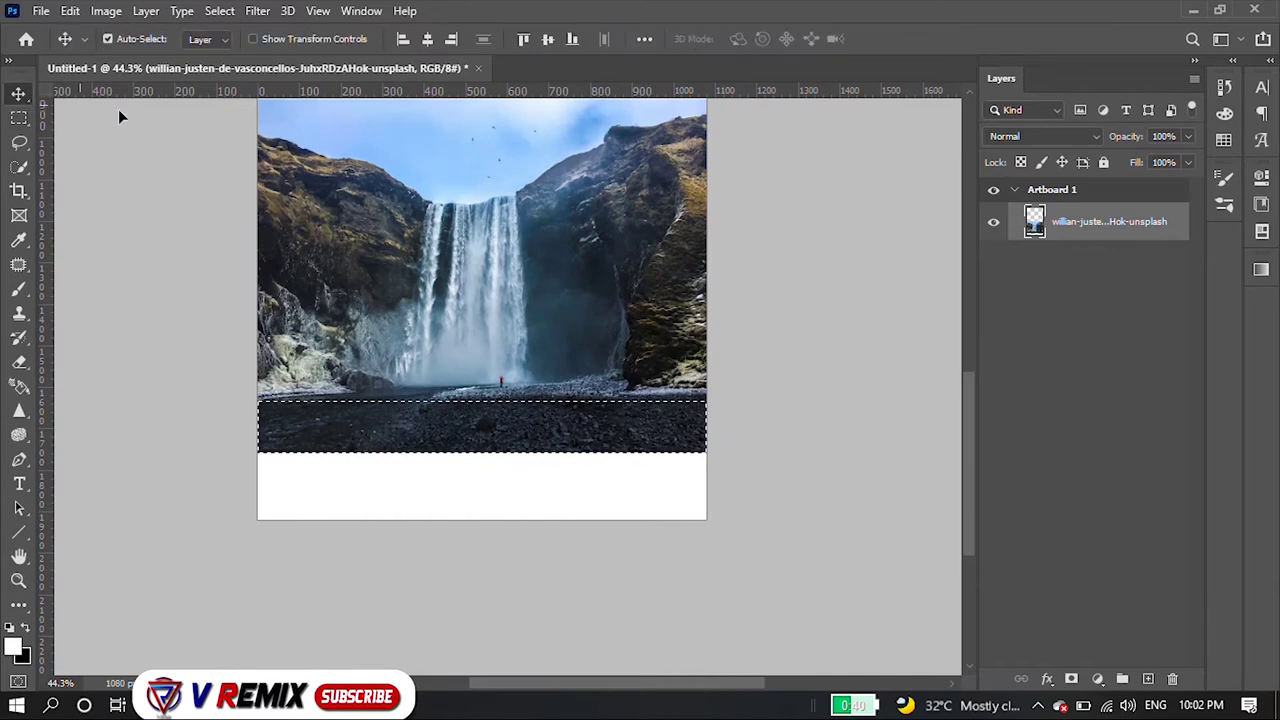
{"action": "left_click_drag", "start_coordinate": [499, 297], "coordinate": [505, 372]}
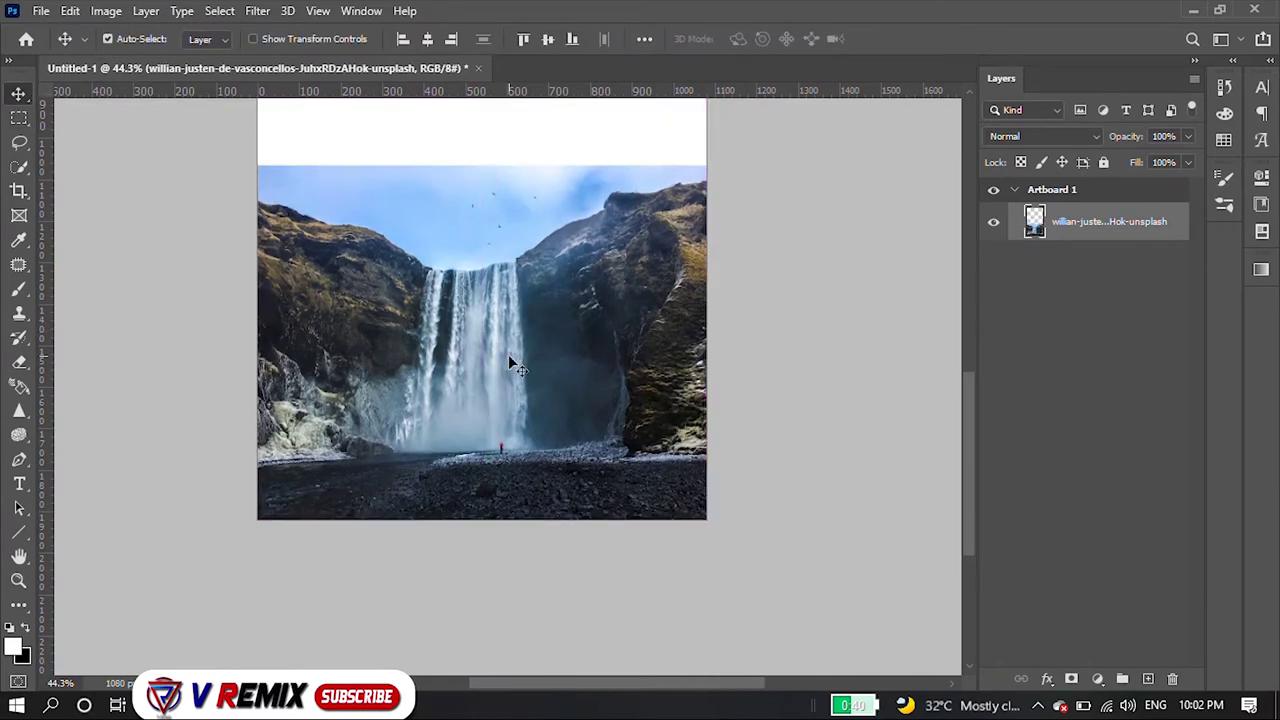
{"action": "scroll", "coordinate": [508, 354], "scroll_direction": "down", "scroll_amount": 2}
{"action": "scroll", "coordinate": [537, 319], "scroll_direction": "up", "scroll_amount": 4}
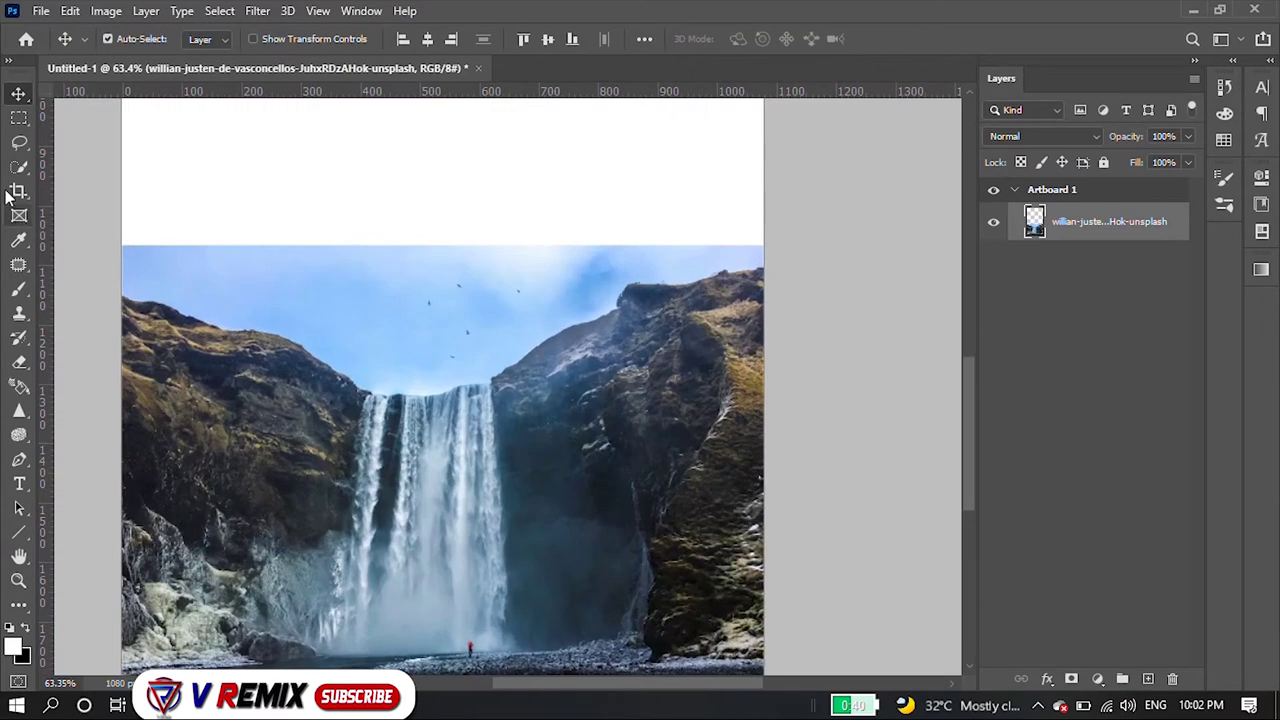
- Erase the blue sky with the Magic Eraser Tool, including the top-centre patch
{"action": "right_click", "coordinate": [27, 370]}
{"action": "left_click", "coordinate": [90, 401]}
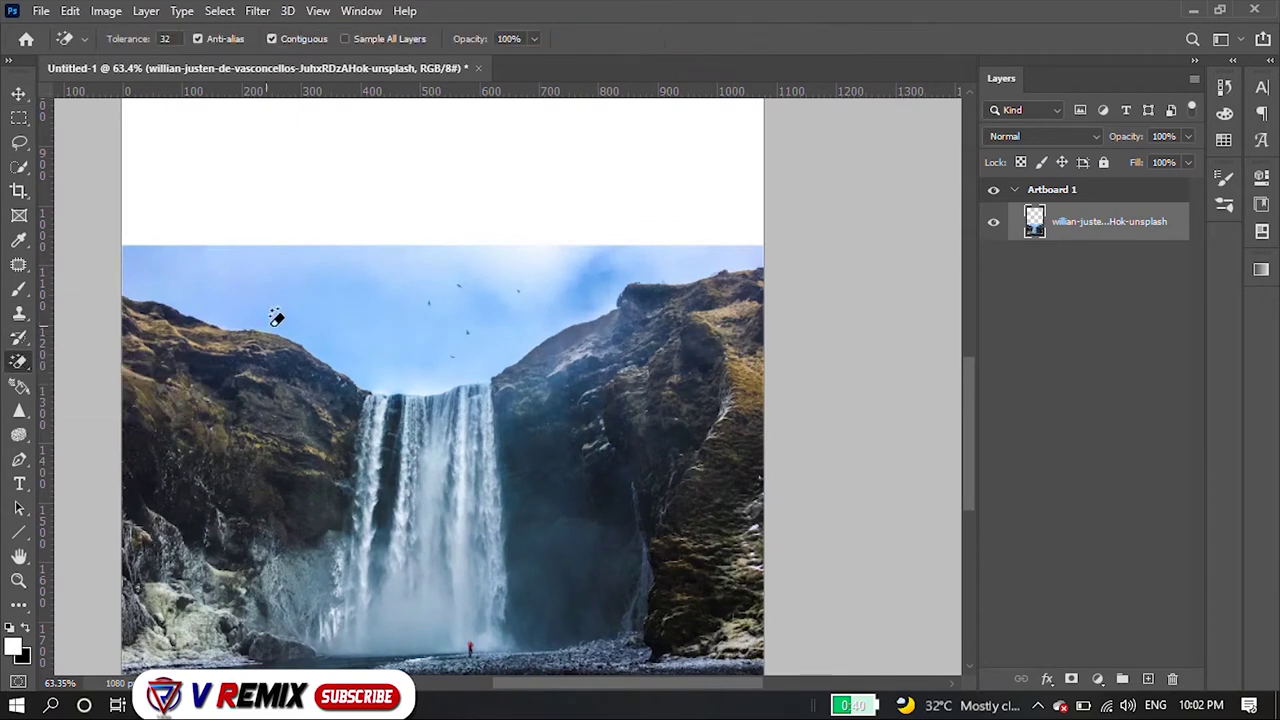
{"action": "left_click", "coordinate": [199, 277]}
{"action": "left_click", "coordinate": [580, 262]}
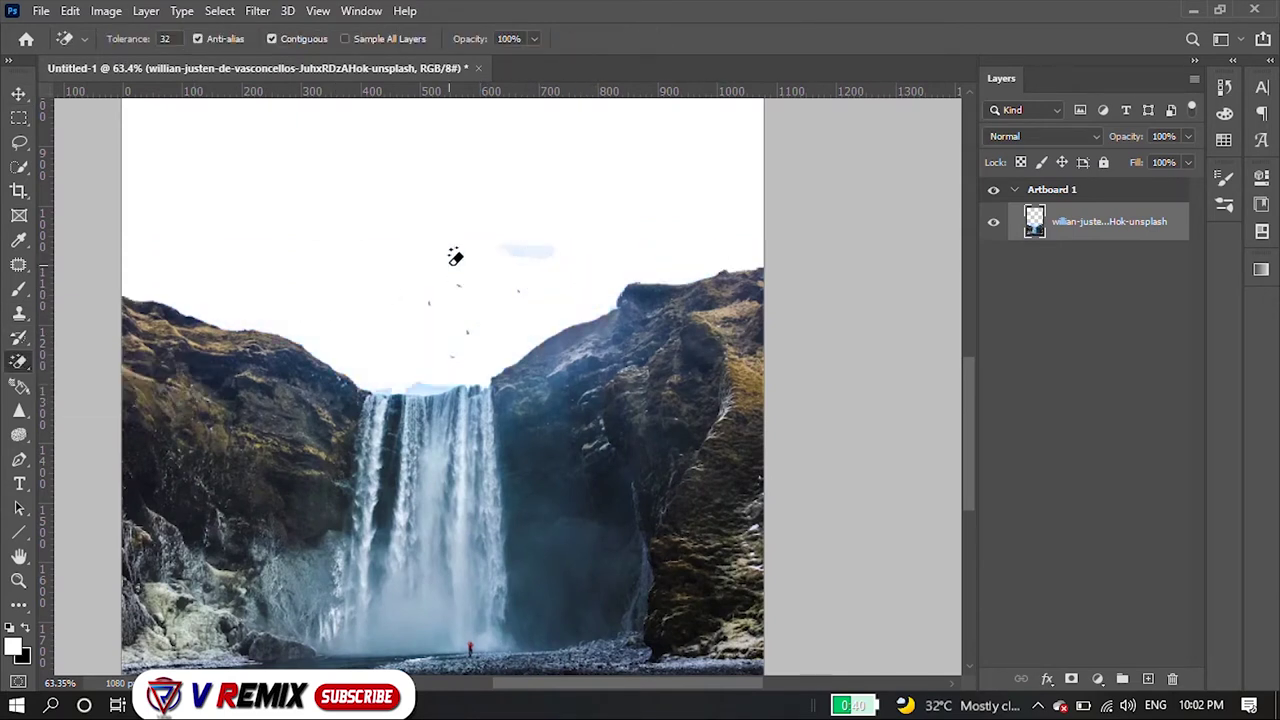
{"action": "scroll", "coordinate": [455, 257], "scroll_direction": "up", "scroll_amount": 5, "text": "alt"}
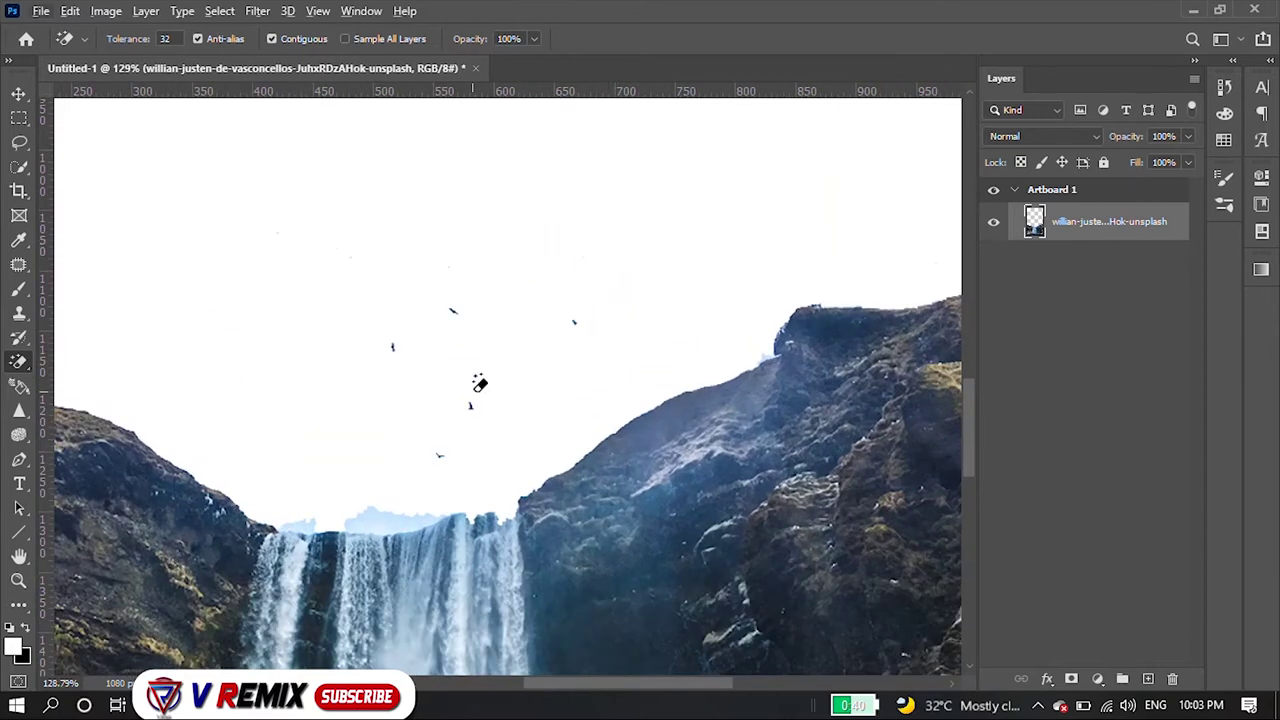
- Switch to the standard Eraser Tool, fit the whole waterfall in view, and go to the source-photos folder
{"action": "right_click", "coordinate": [30, 370]}
{"action": "left_click", "coordinate": [70, 360]}
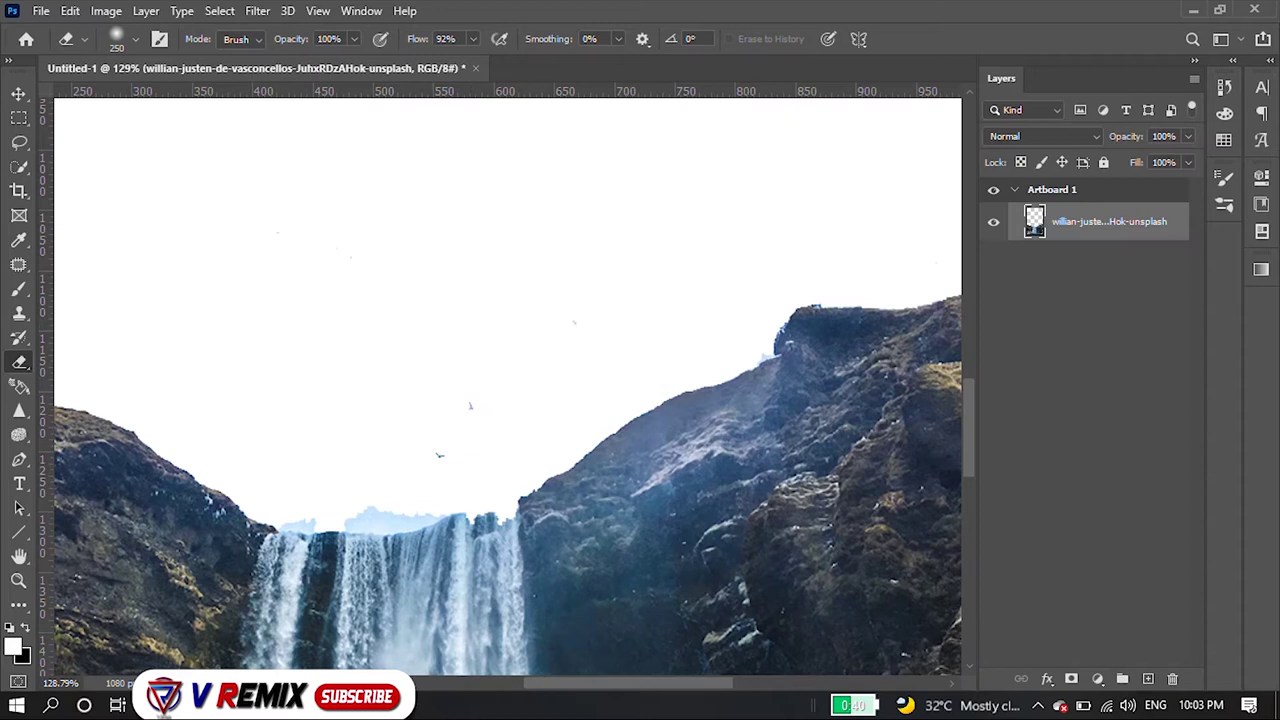
{"action": "key", "text": "ctrl+0"}
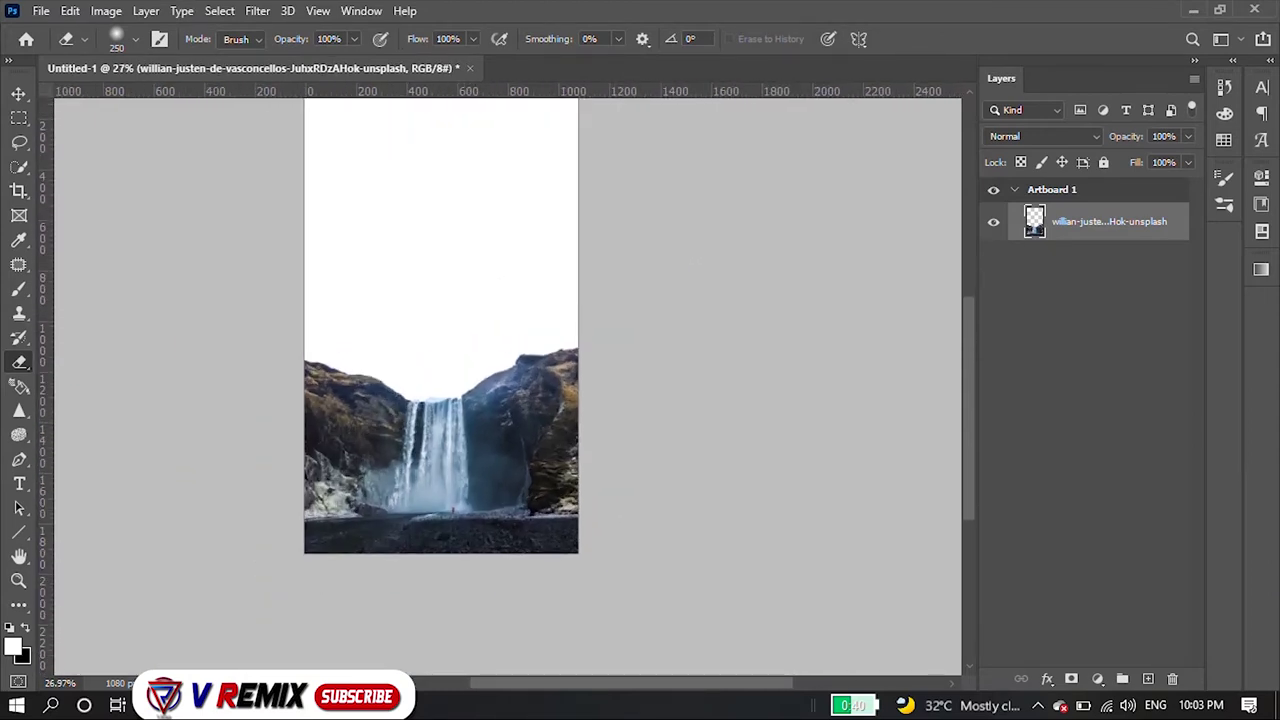
{"action": "left_click", "coordinate": [320, 615]}
- Commit the placed photo of the man on the misty road
{"action": "scroll", "coordinate": [830, 380], "scroll_direction": "down", "scroll_amount": 2}
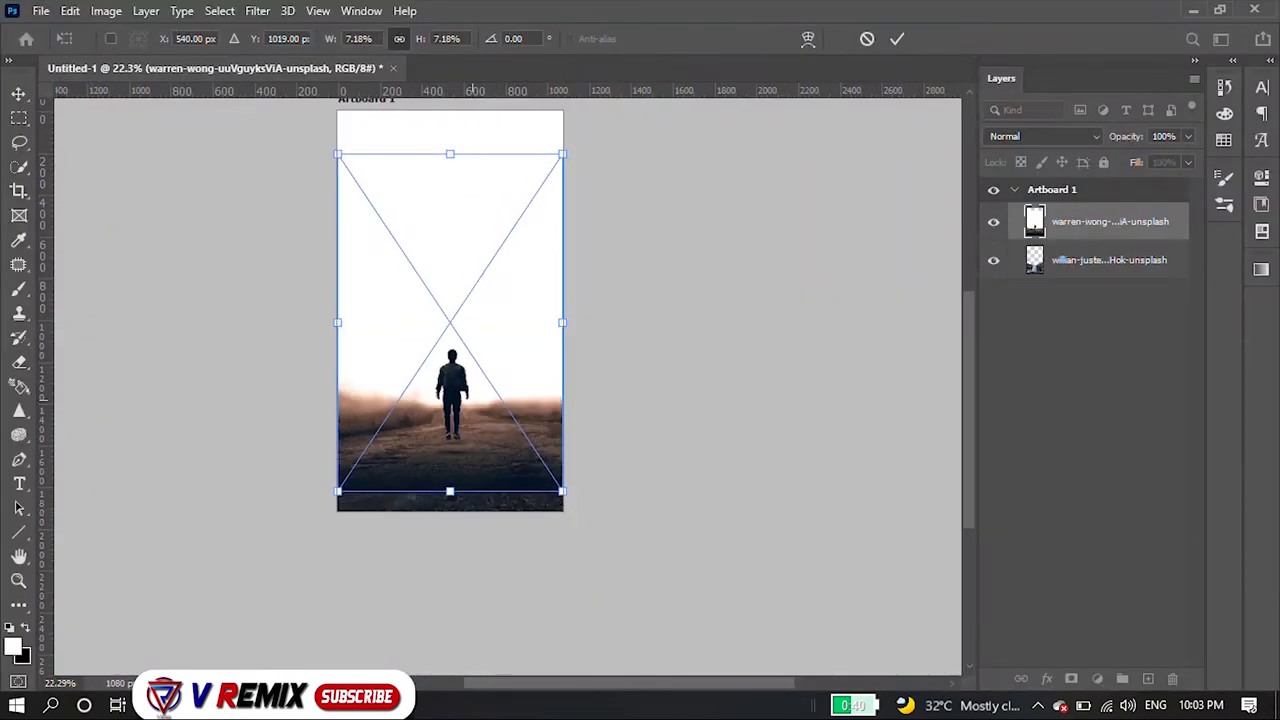
{"action": "key", "text": "Return"}
{"action": "scroll", "coordinate": [450, 390], "scroll_direction": "up", "scroll_amount": 5}
{"action": "scroll", "coordinate": [450, 390], "scroll_direction": "up", "scroll_amount": 1}
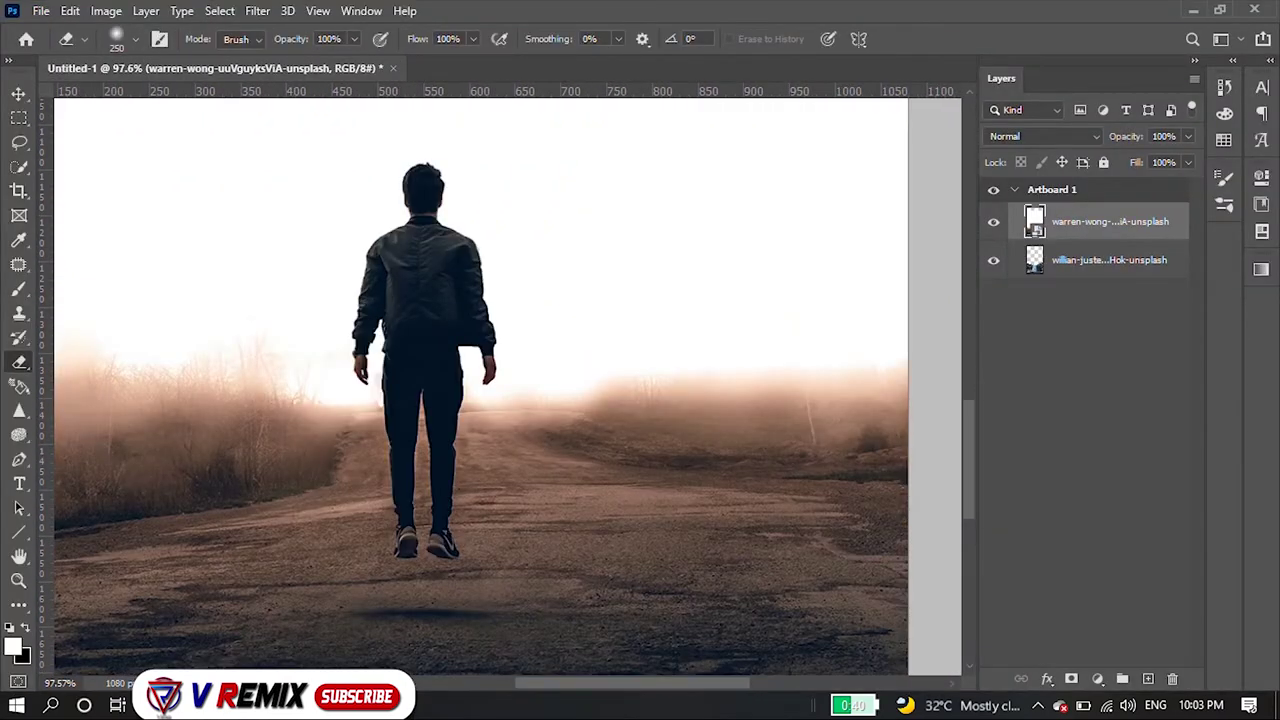
- Outline the walking man with Quick Selection, refining the edge around his right hand
{"action": "key", "text": "w"}
{"action": "scroll", "coordinate": [420, 300], "scroll_direction": "up", "scroll_amount": 5}
{"action": "scroll", "coordinate": [500, 390], "scroll_direction": "down", "scroll_amount": 2}
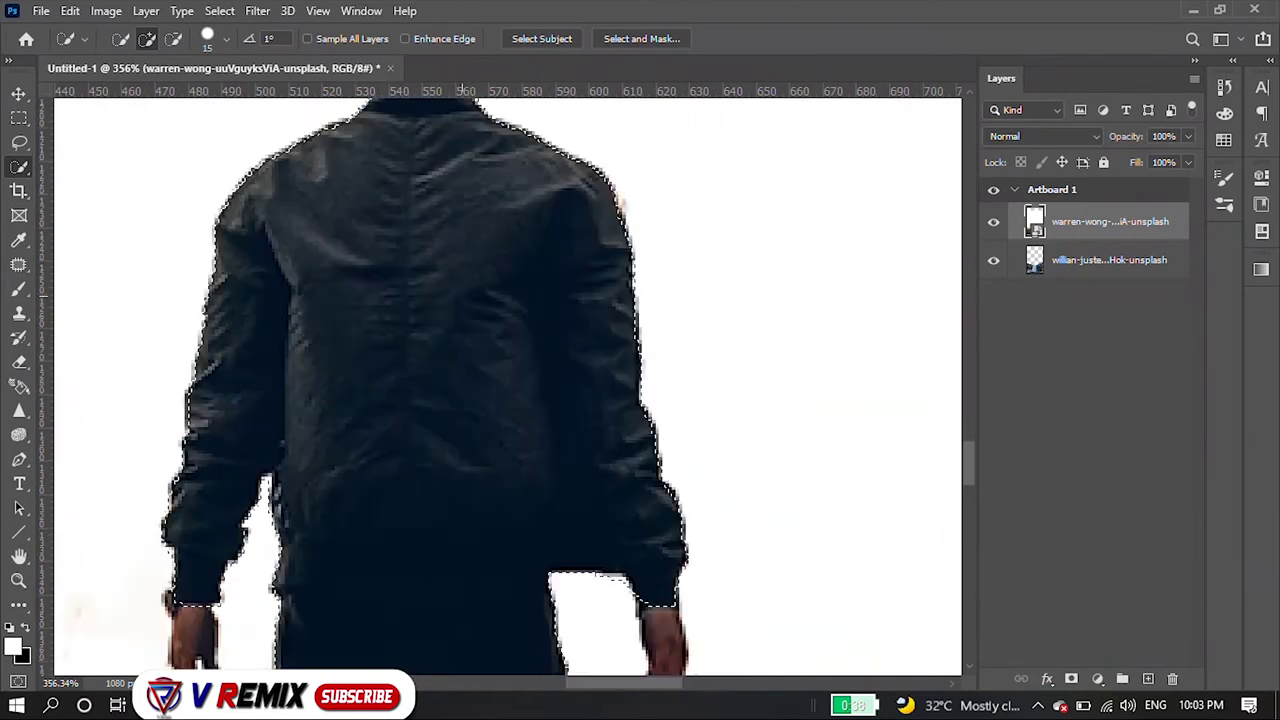
{"action": "scroll", "coordinate": [500, 390], "scroll_direction": "down", "scroll_amount": 2}
{"action": "left_click", "coordinate": [688, 290]}
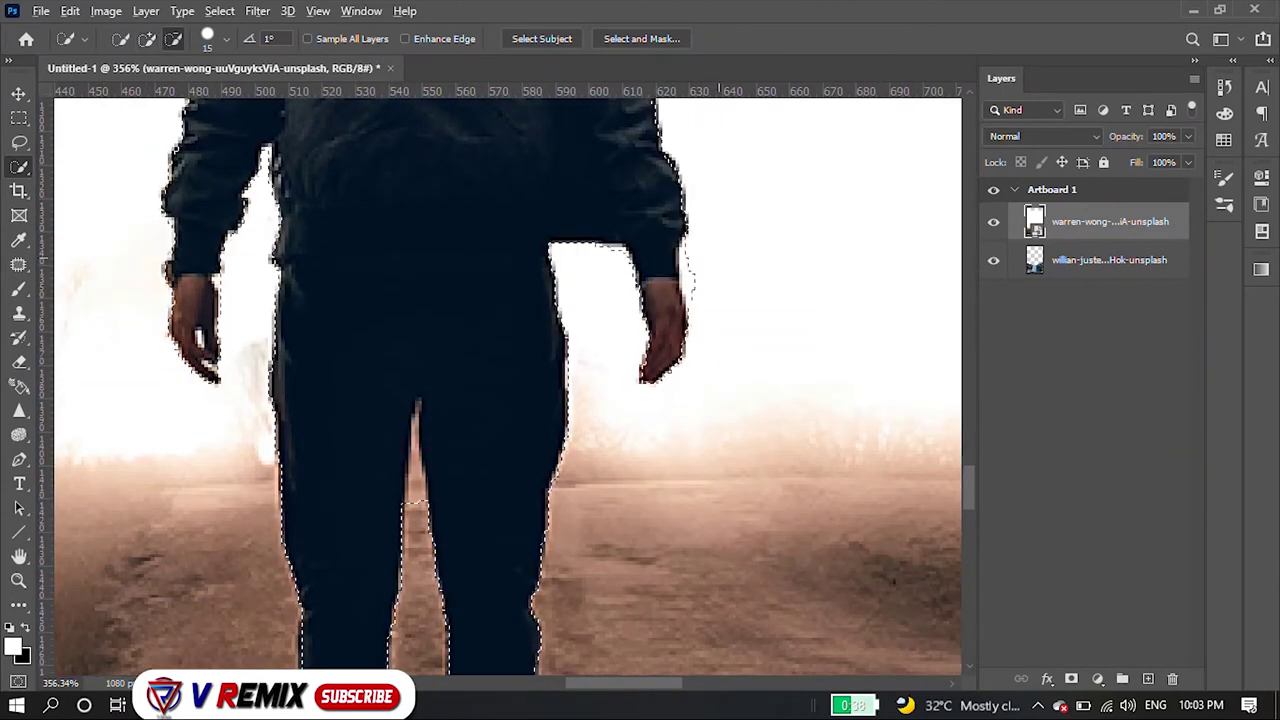
{"action": "scroll", "coordinate": [500, 390], "scroll_direction": "down", "scroll_amount": 2}
{"action": "scroll", "coordinate": [500, 390], "scroll_direction": "down", "scroll_amount": 2}
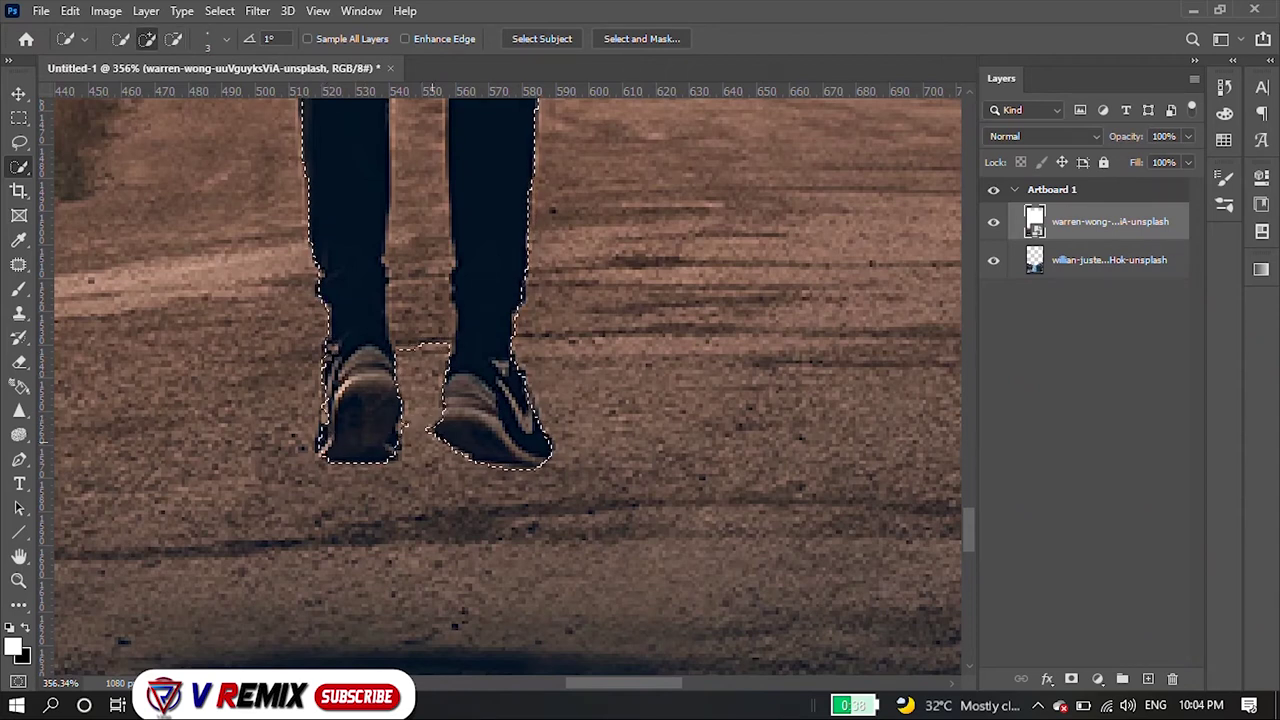
{"action": "scroll", "coordinate": [500, 390], "scroll_direction": "up", "scroll_amount": 2}
{"action": "scroll", "coordinate": [500, 390], "scroll_direction": "up", "scroll_amount": 2}
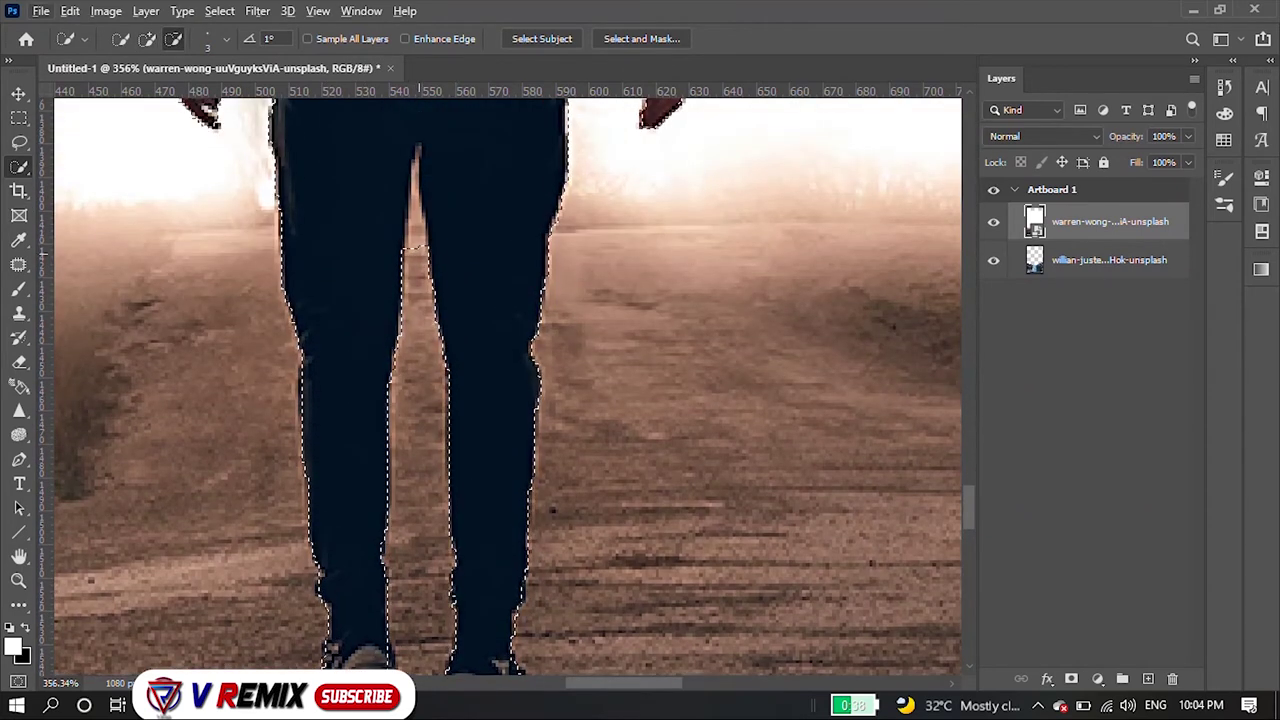
{"action": "scroll", "coordinate": [456, 300], "scroll_direction": "down", "scroll_amount": 5}
{"action": "scroll", "coordinate": [456, 300], "scroll_direction": "down", "scroll_amount": 5}
{"action": "key", "text": "ctrl+j"}
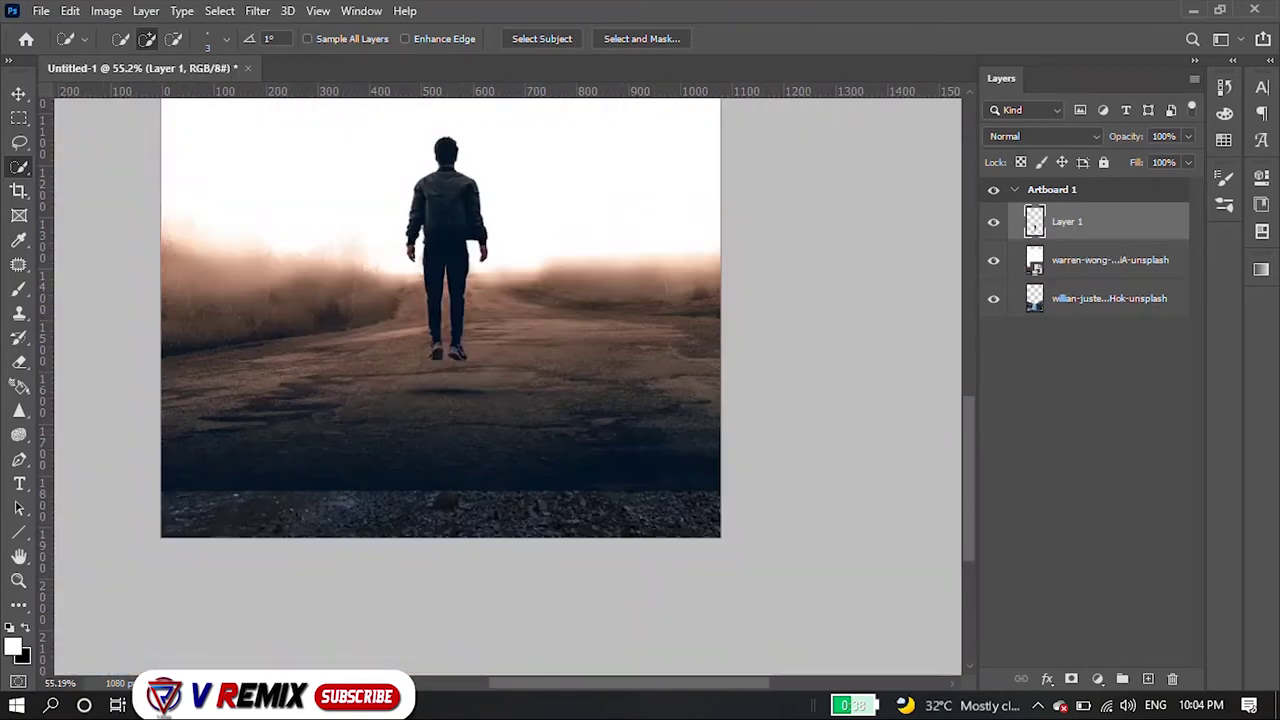
{"action": "key", "text": "Delete"}
{"action": "key", "text": "v"}
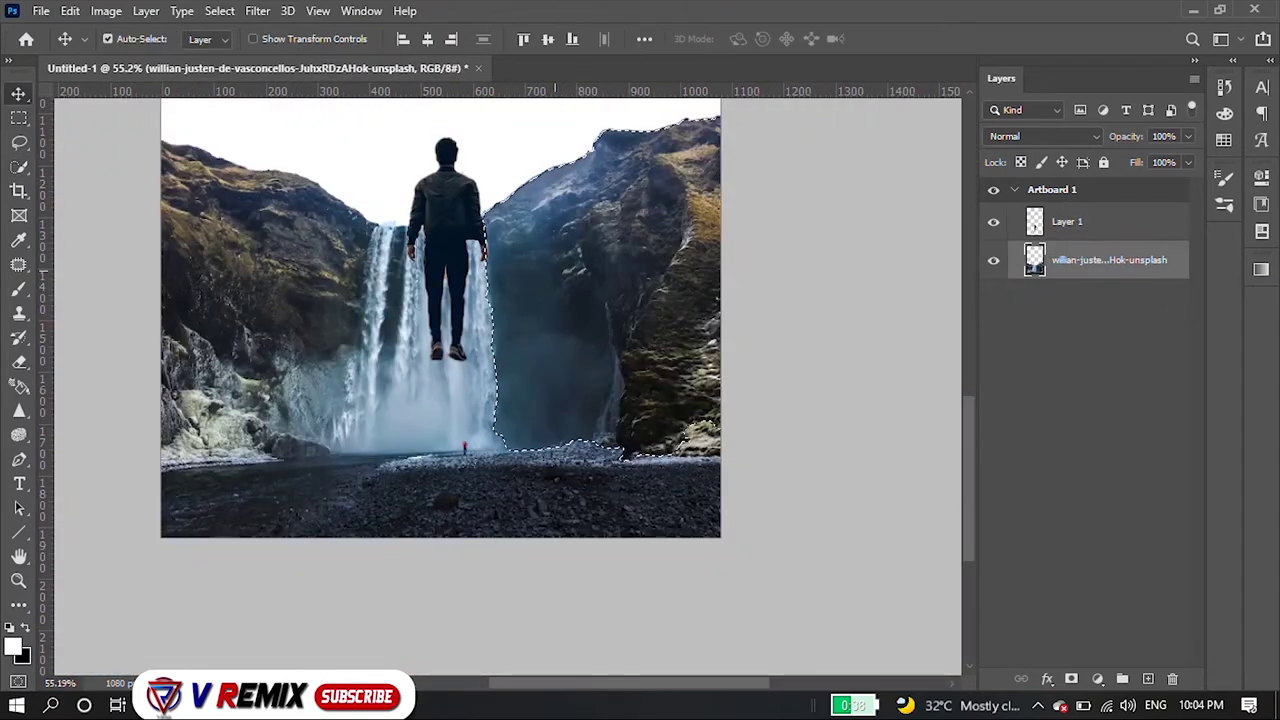
{"action": "left_click", "coordinate": [1067, 221]}
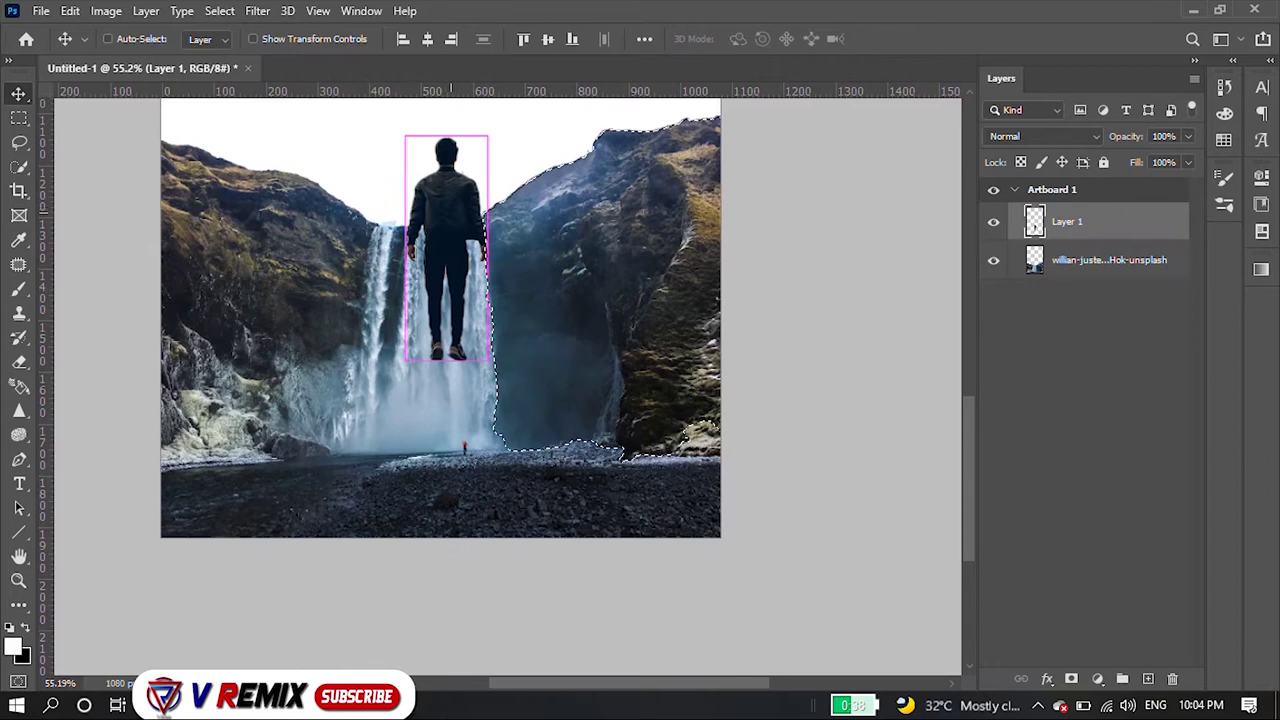
{"action": "mouse_move", "coordinate": [446, 260]}
{"action": "left_mouse_down"}
{"action": "mouse_move", "coordinate": [350, 315]}
{"action": "mouse_move", "coordinate": [486, 403]}
{"action": "left_mouse_up"}
{"action": "key", "text": "ctrl+d"}
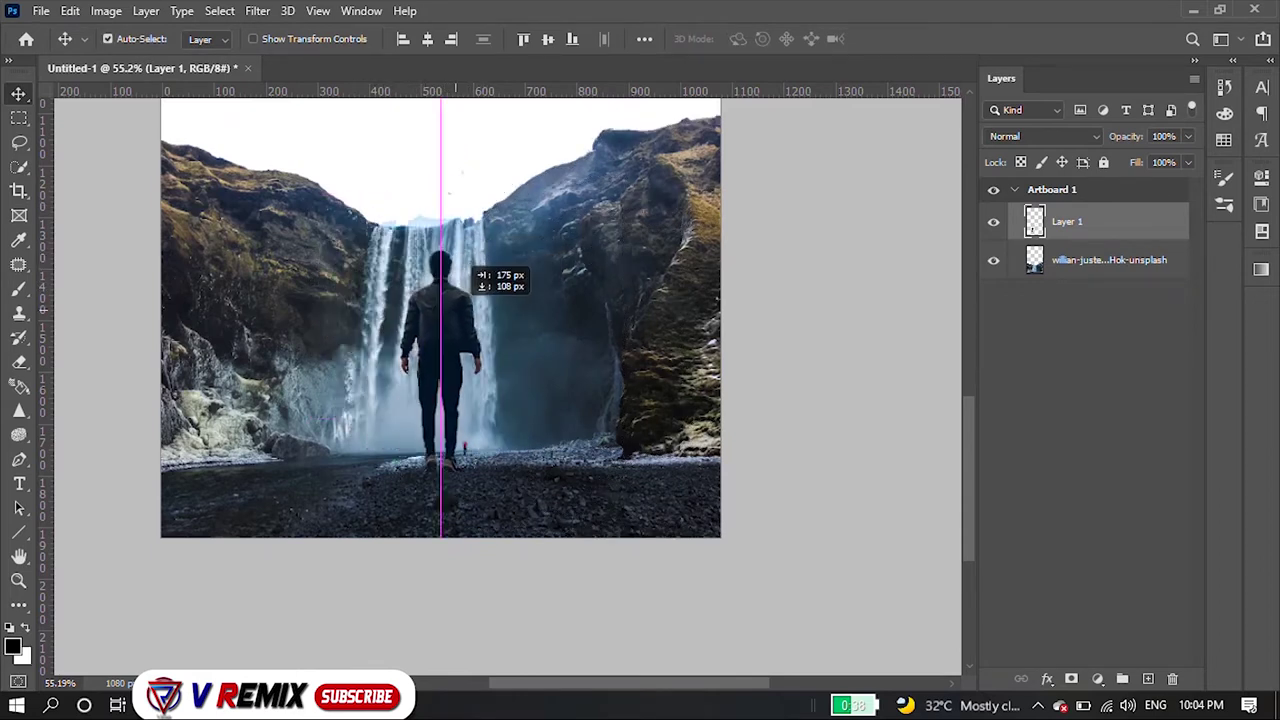
{"action": "key", "text": "ctrl+0"}
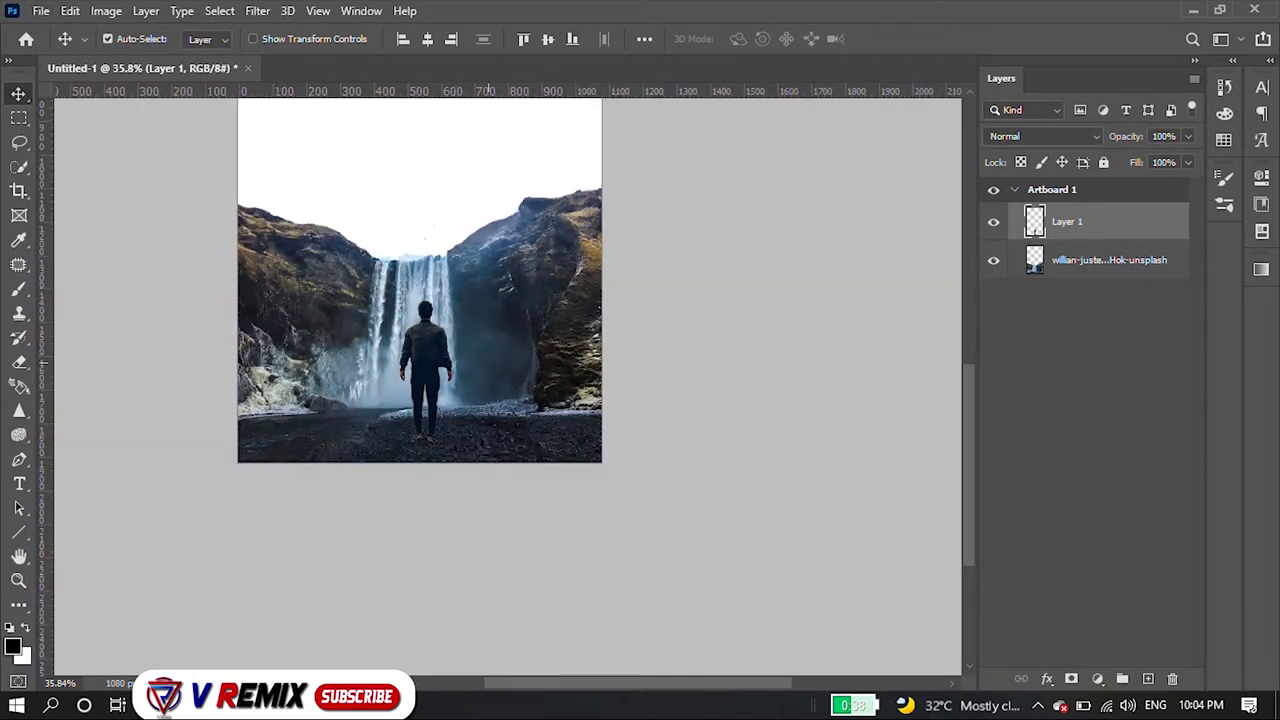
{"action": "key", "text": "ctrl+t"}
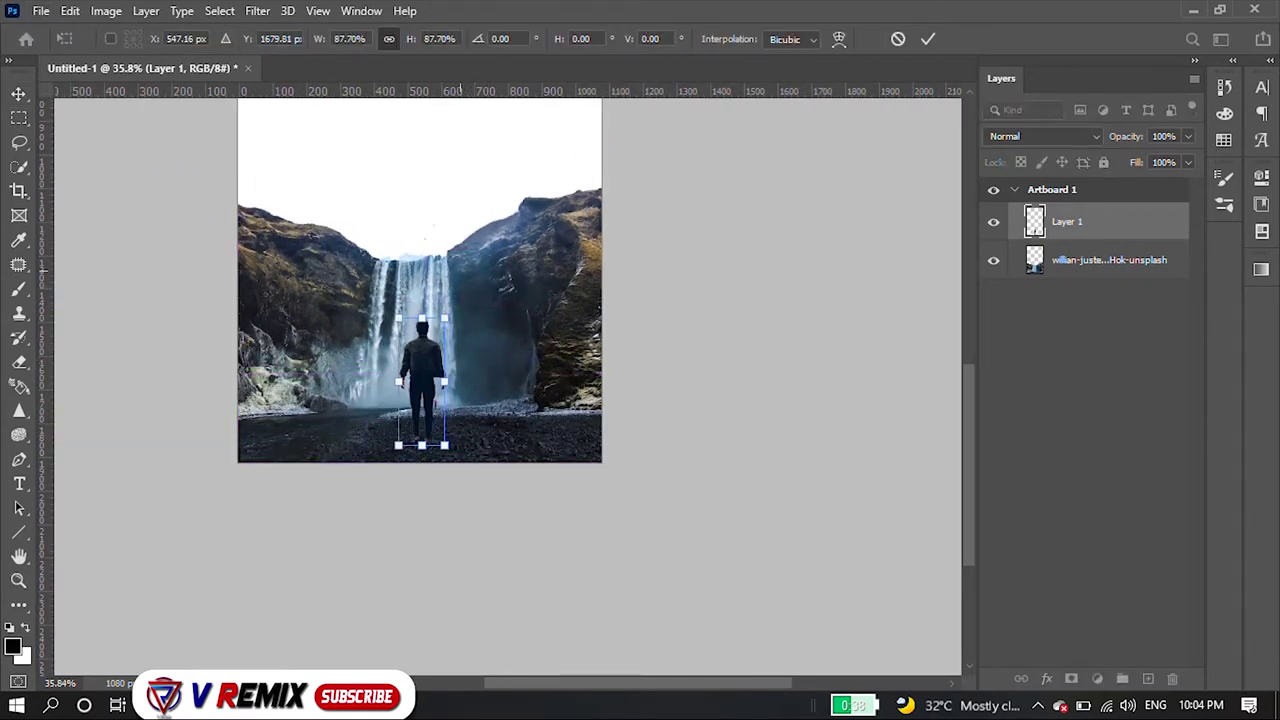
{"action": "key", "text": "Return"}
{"action": "scroll", "coordinate": [425, 440], "scroll_direction": "up", "scroll_amount": 5}
{"action": "scroll", "coordinate": [442, 410], "scroll_direction": "down", "scroll_amount": 3}
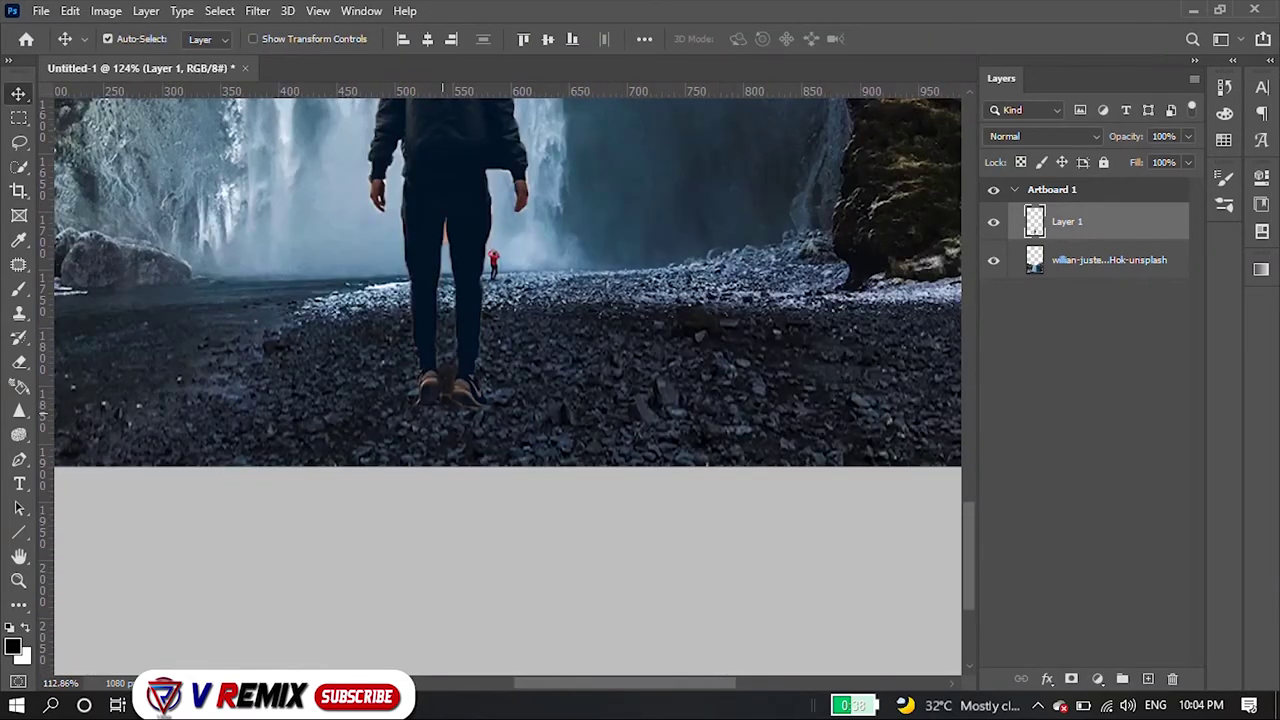
{"action": "scroll", "coordinate": [442, 410], "scroll_direction": "down", "scroll_amount": 2}
{"action": "scroll", "coordinate": [412, 380], "scroll_direction": "up", "scroll_amount": 3}
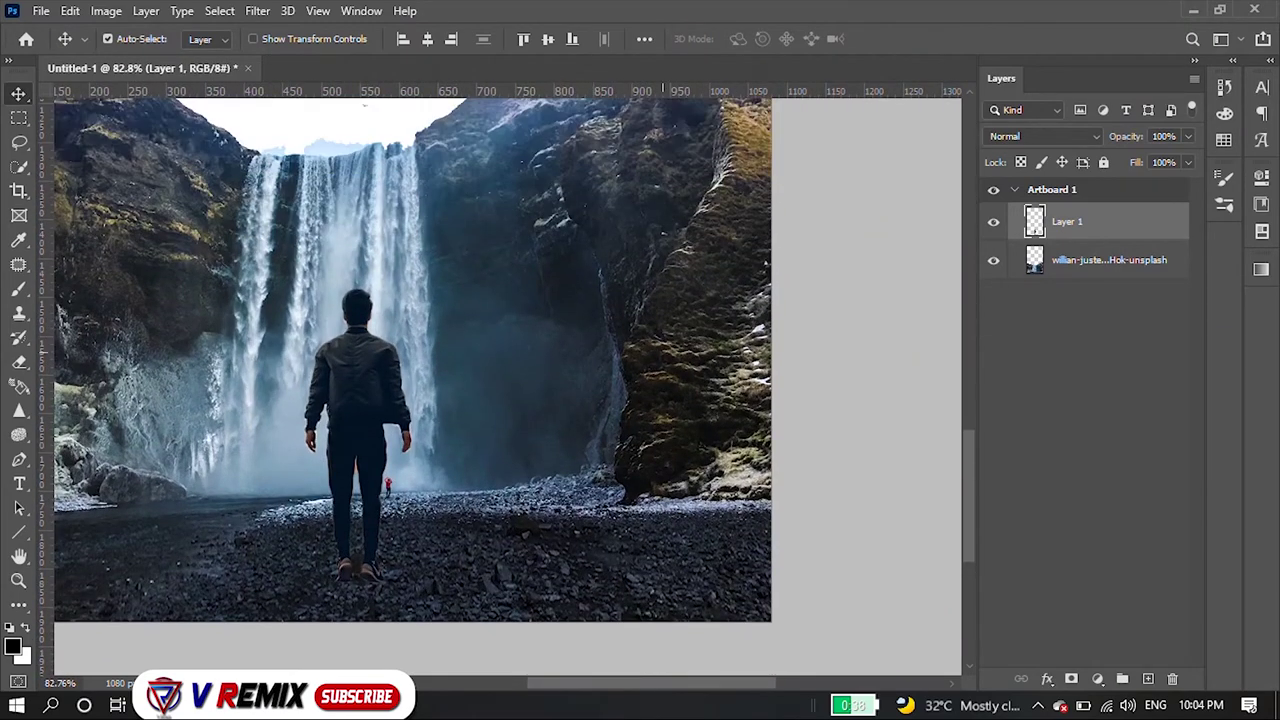
{"action": "scroll", "coordinate": [412, 380], "scroll_direction": "down", "scroll_amount": 2}
{"action": "scroll", "coordinate": [560, 380], "scroll_direction": "up", "scroll_amount": 2}
{"action": "scroll", "coordinate": [560, 380], "scroll_direction": "down", "scroll_amount": 2}
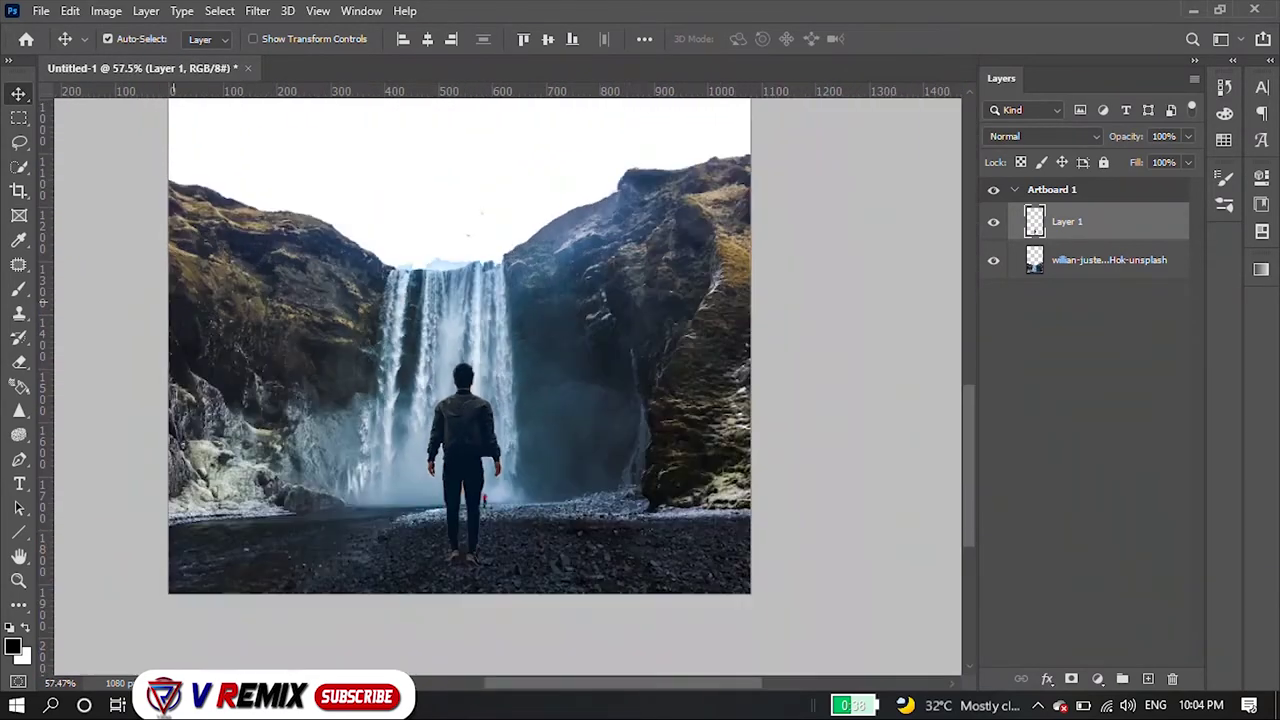
{"action": "scroll", "coordinate": [560, 380], "scroll_direction": "up", "scroll_amount": 2}
{"action": "scroll", "coordinate": [560, 380], "scroll_direction": "up", "scroll_amount": 1}
{"action": "scroll", "coordinate": [722, 600], "scroll_direction": "up", "scroll_amount": 1}
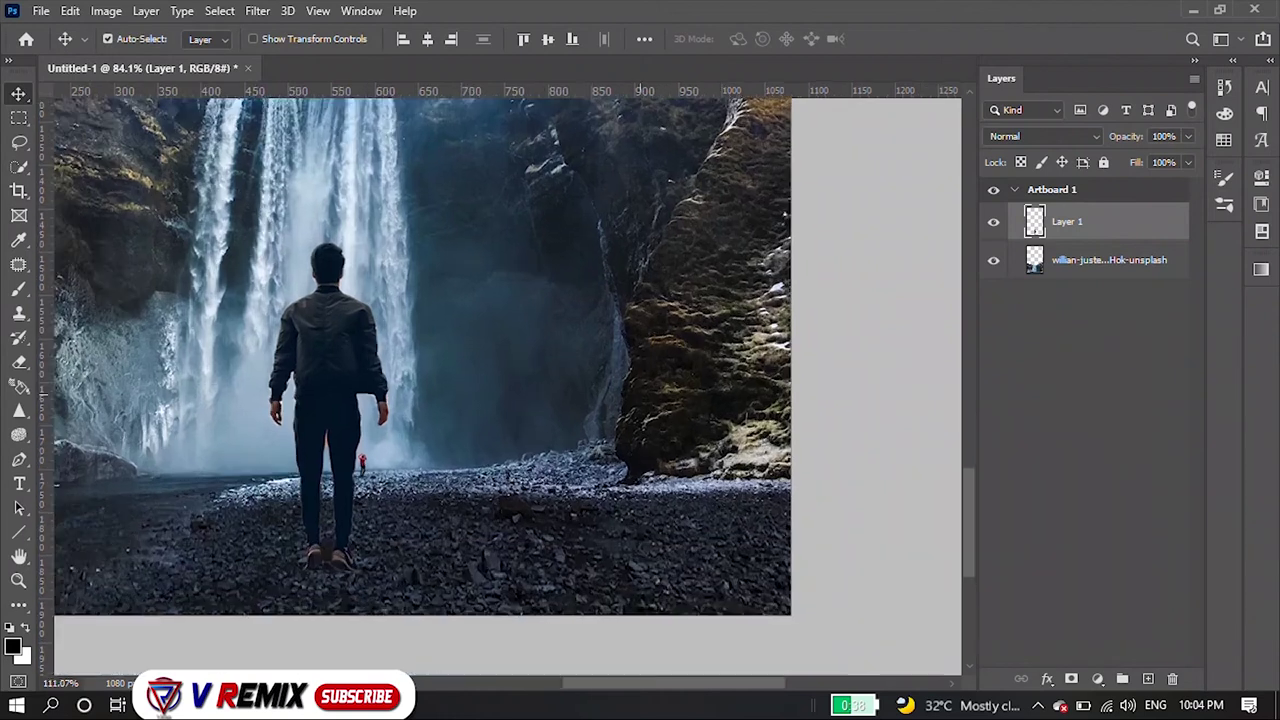
{"action": "scroll", "coordinate": [722, 600], "scroll_direction": "up", "scroll_amount": 2}
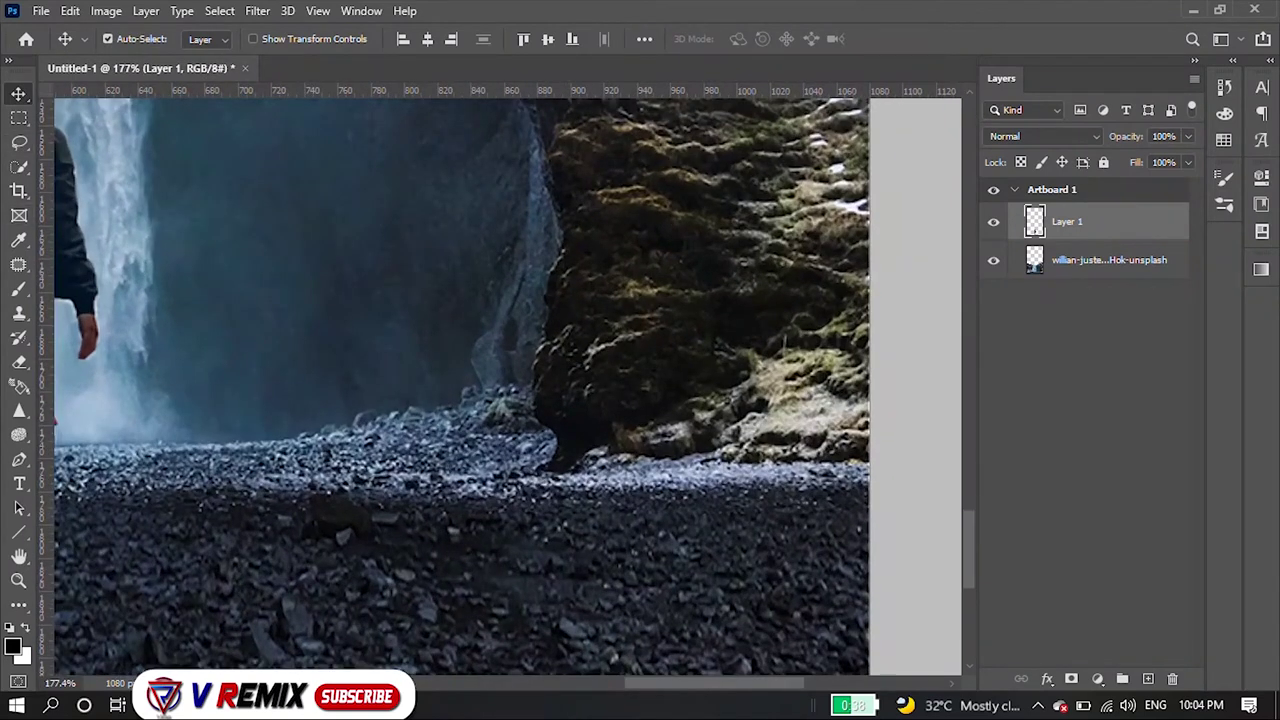
- Copy the Pen-traced mossy rock from the waterfall photo layer onto new Layer 2
{"action": "key", "text": "p"}
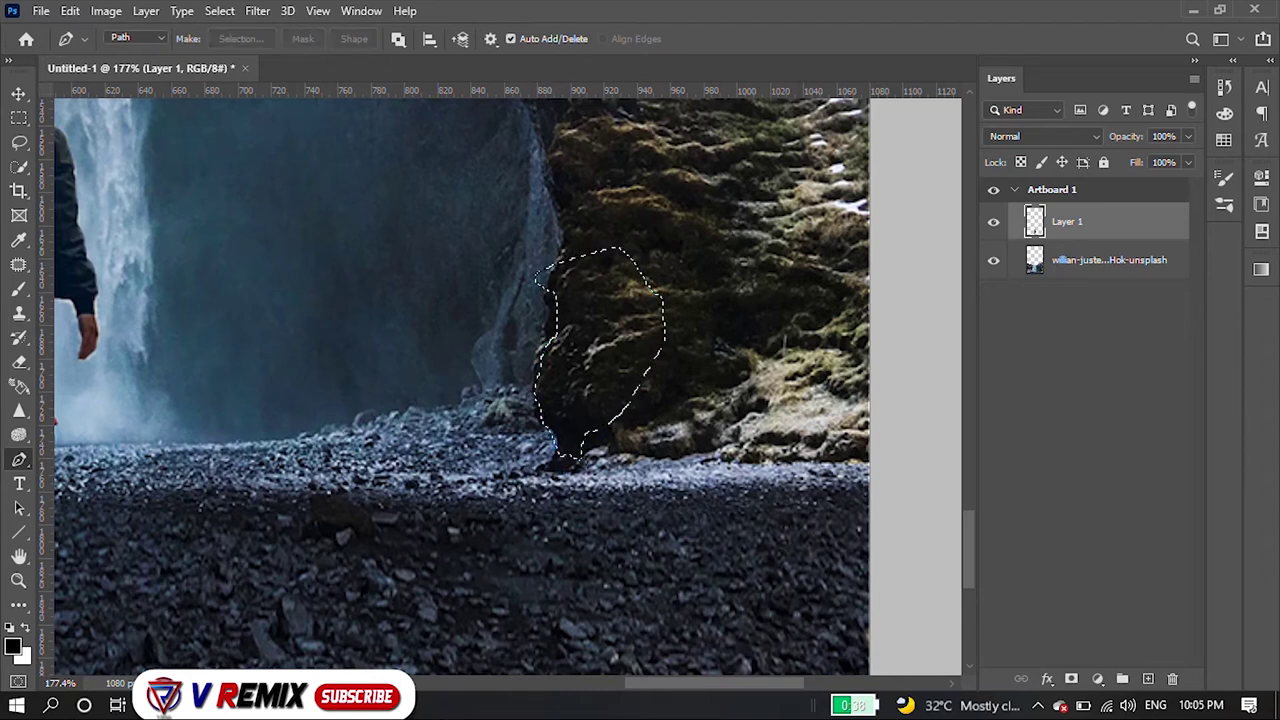
{"action": "key", "text": "j"}
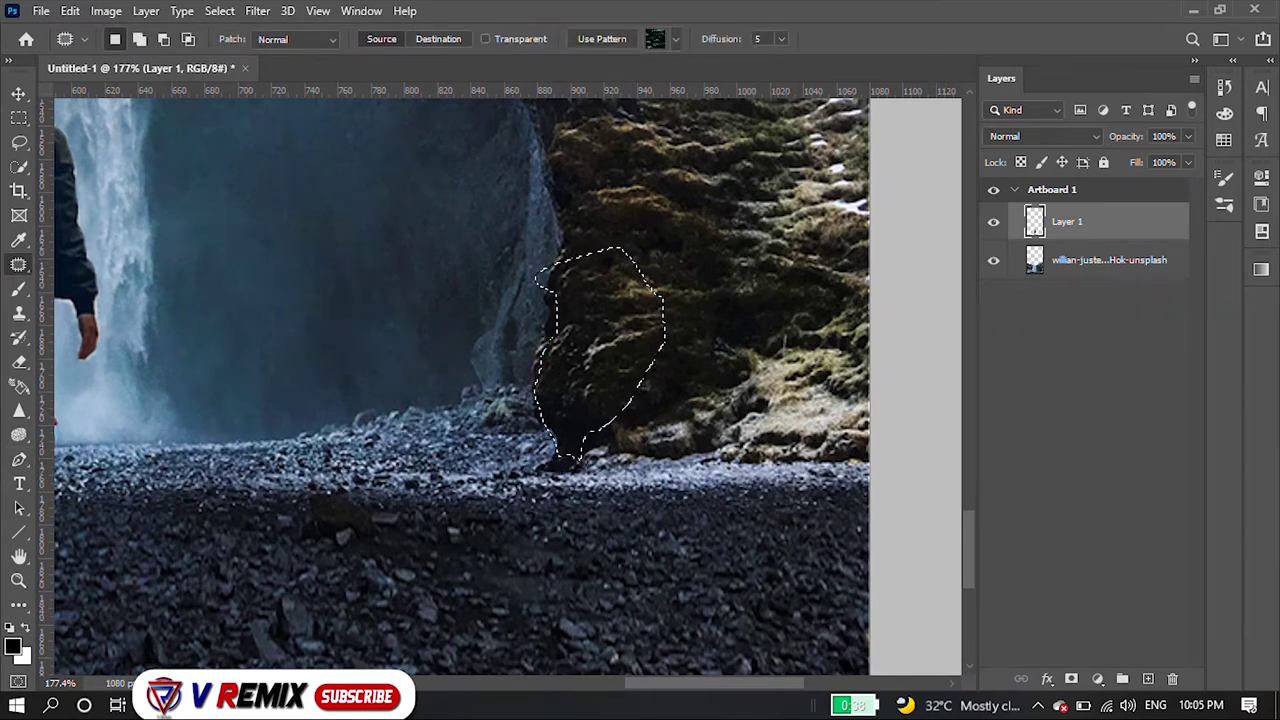
{"action": "key", "text": "ctrl+j"}
{"action": "key", "text": "Return"}
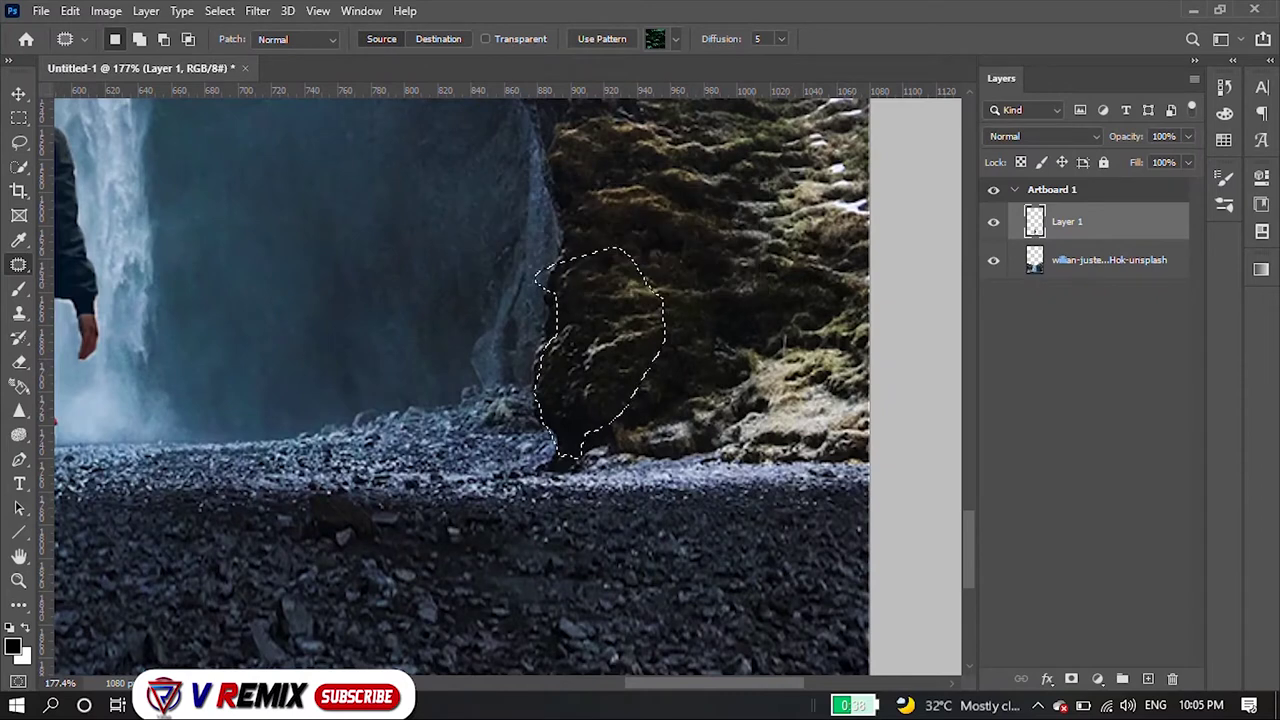
{"action": "left_click", "coordinate": [1108, 260]}
{"action": "key", "text": "ctrl+j"}
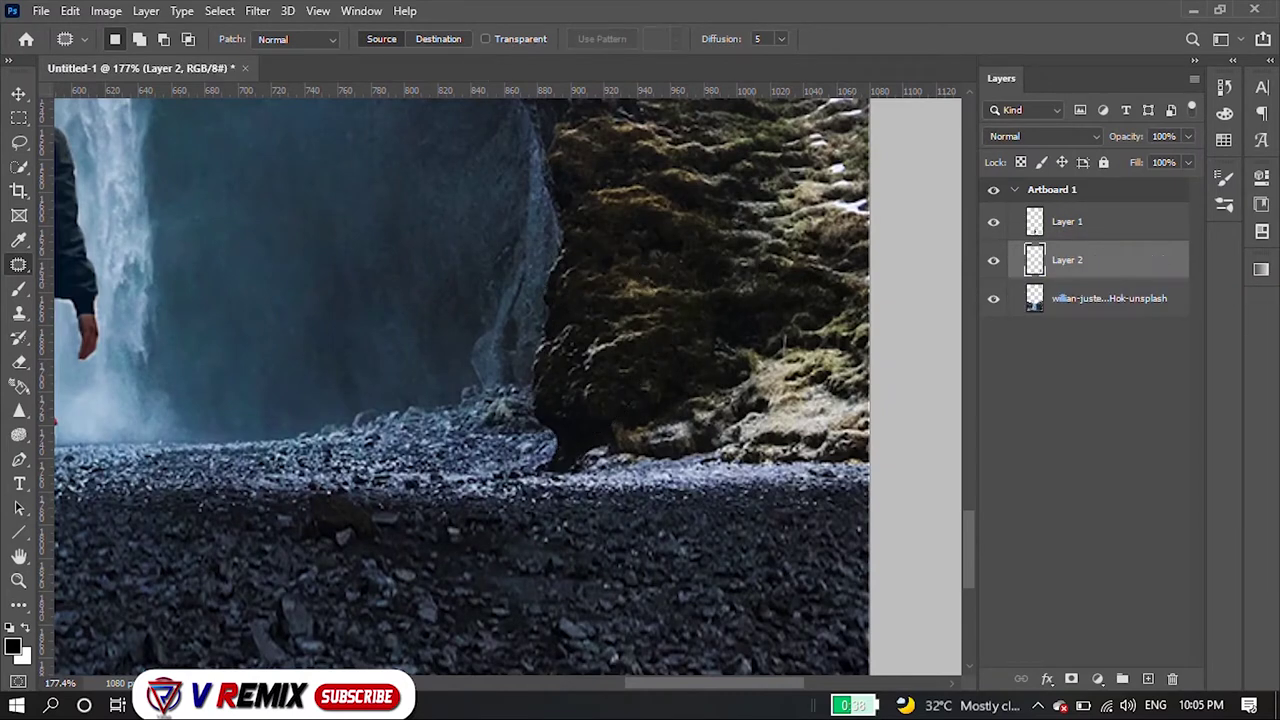
{"action": "key", "text": "v"}
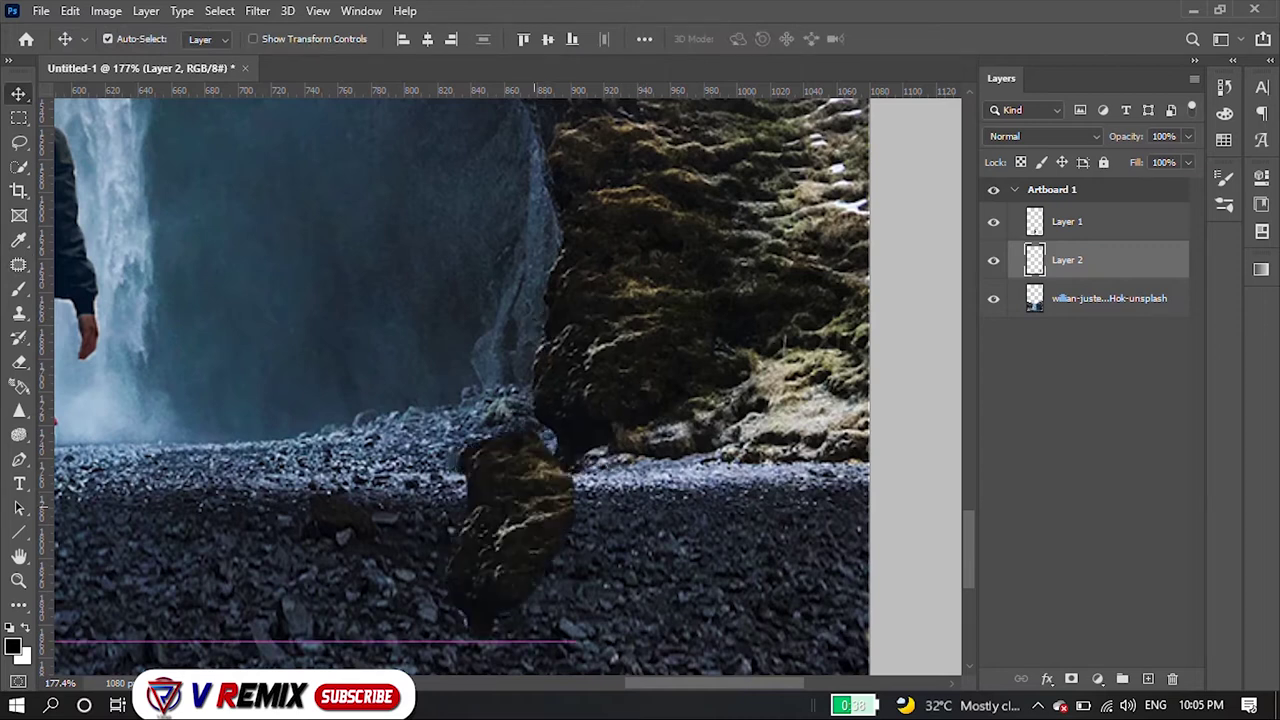
{"action": "scroll", "coordinate": [460, 380], "scroll_direction": "down", "scroll_amount": 3}
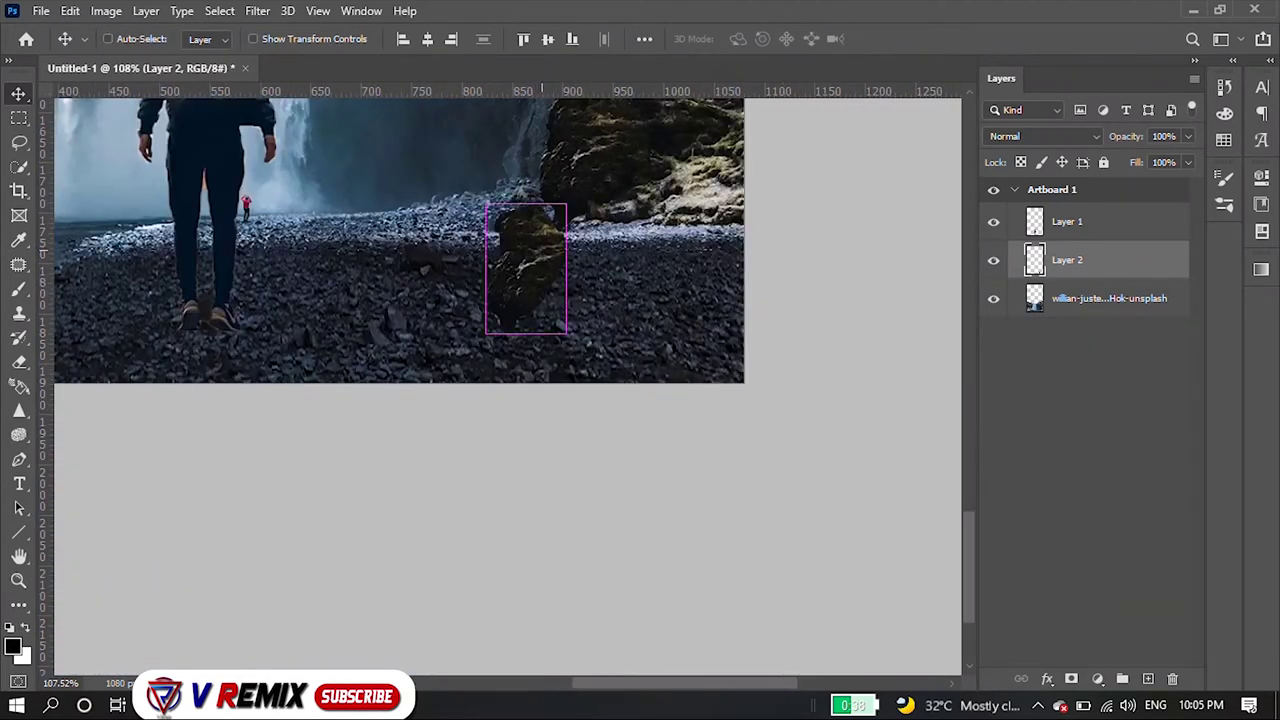
- Rotate the rock copy about 79° and move it to the image's bottom edge
{"action": "key", "text": "ctrl+t"}
{"action": "left_click_drag", "start_coordinate": [590, 195], "coordinate": [612, 318]}
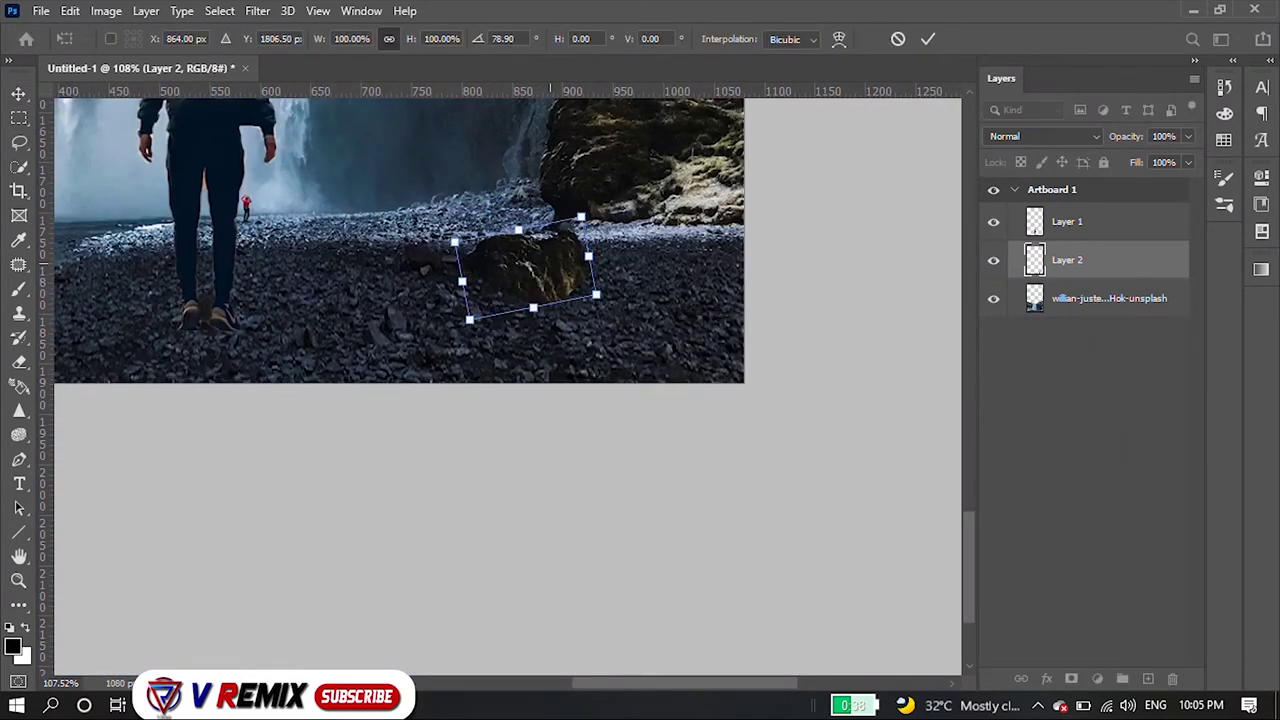
{"action": "left_click_drag", "start_coordinate": [576, 226], "coordinate": [746, 313]}
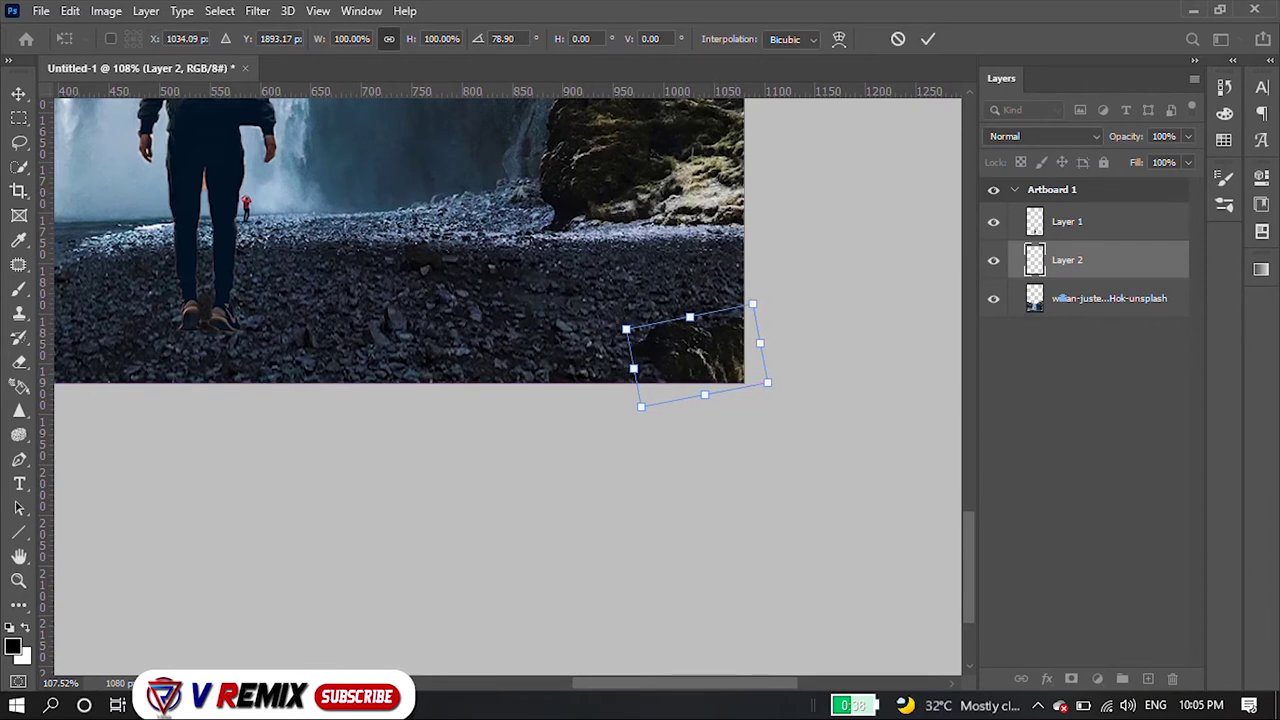
{"action": "key", "text": "Return"}
- Duplicate the rock twice, one copy shifted left, one moved up-right and rotated clockwise
{"action": "mouse_move", "coordinate": [690, 345]}
{"action": "left_mouse_down"}
{"action": "mouse_move", "coordinate": [185, 335]}
{"action": "mouse_move", "coordinate": [238, 300]}
{"action": "mouse_move", "coordinate": [406, 357]}
{"action": "mouse_move", "coordinate": [465, 290]}
{"action": "mouse_move", "coordinate": [588, 330]}
{"action": "mouse_move", "coordinate": [430, 300]}
{"action": "mouse_move", "coordinate": [520, 270]}
{"action": "left_mouse_up"}
{"action": "scroll", "coordinate": [185, 335], "scroll_direction": "down", "scroll_amount": 3}
{"action": "scroll", "coordinate": [185, 335], "scroll_direction": "up", "scroll_amount": 2}
{"action": "scroll", "coordinate": [430, 300], "scroll_direction": "down", "scroll_amount": 1}
{"action": "scroll", "coordinate": [435, 250], "scroll_direction": "up", "scroll_amount": 1}
{"action": "scroll", "coordinate": [435, 300], "scroll_direction": "up", "scroll_amount": 1}
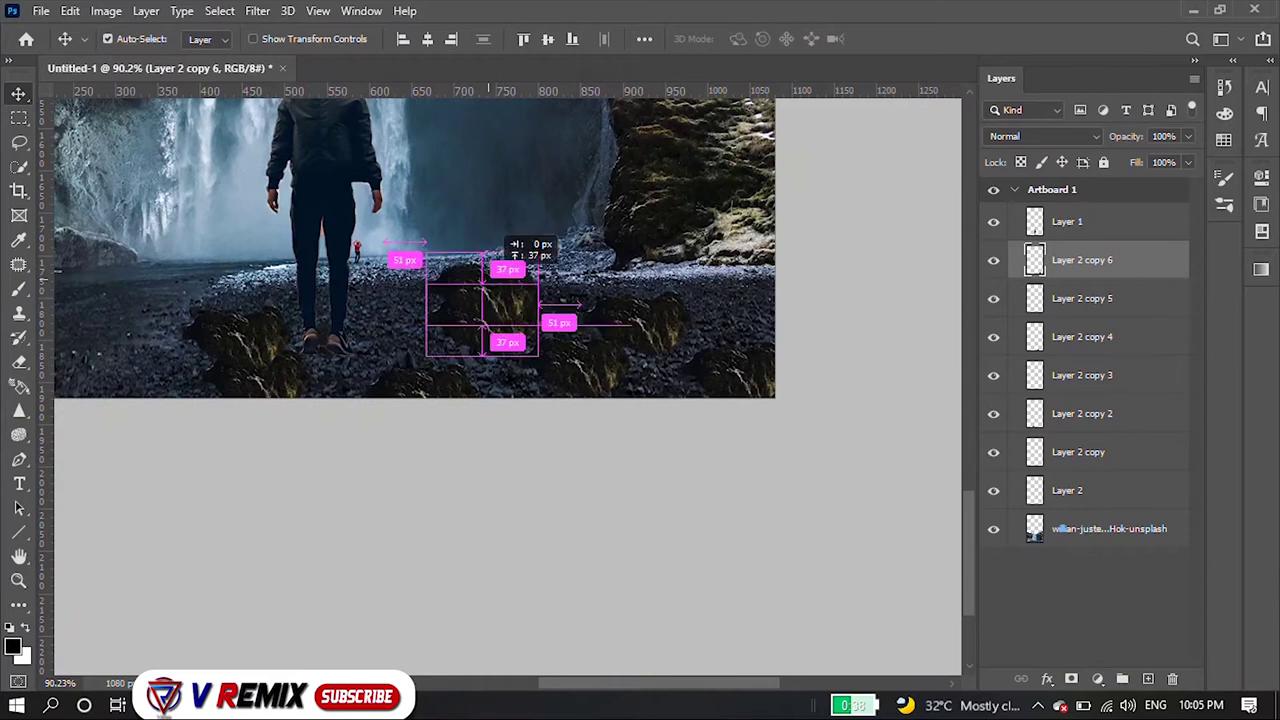
{"action": "scroll", "coordinate": [480, 280], "scroll_direction": "up", "scroll_amount": 1}
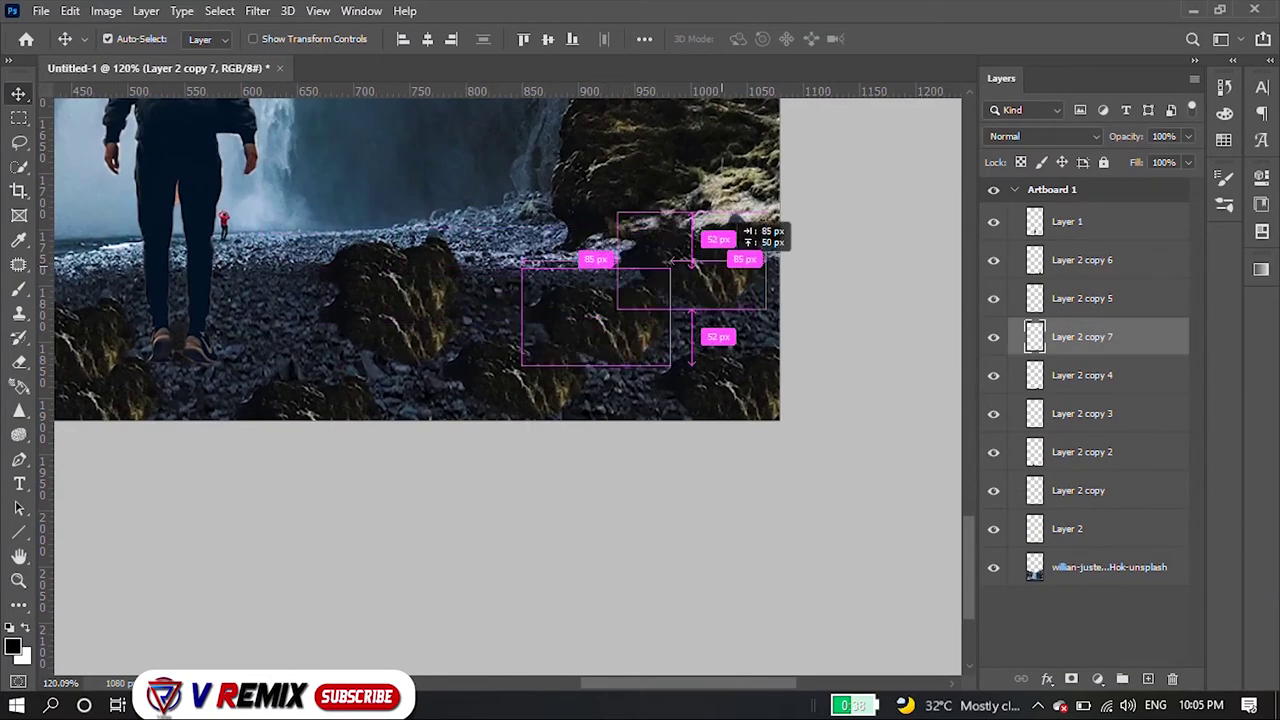
{"action": "left_click_drag", "start_coordinate": [600, 310], "coordinate": [705, 250]}
{"action": "key", "text": "ctrl+t"}
{"action": "left_click_drag", "start_coordinate": [790, 305], "coordinate": [775, 350]}
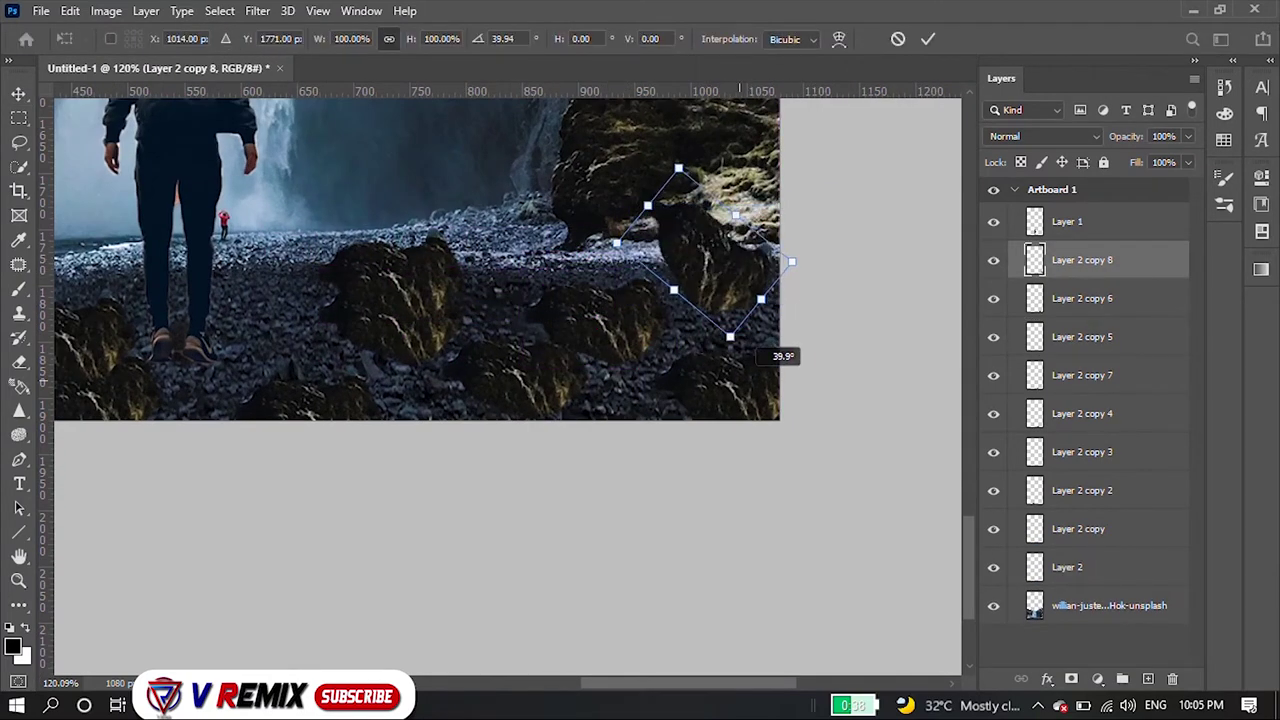
{"action": "key", "text": "Return"}
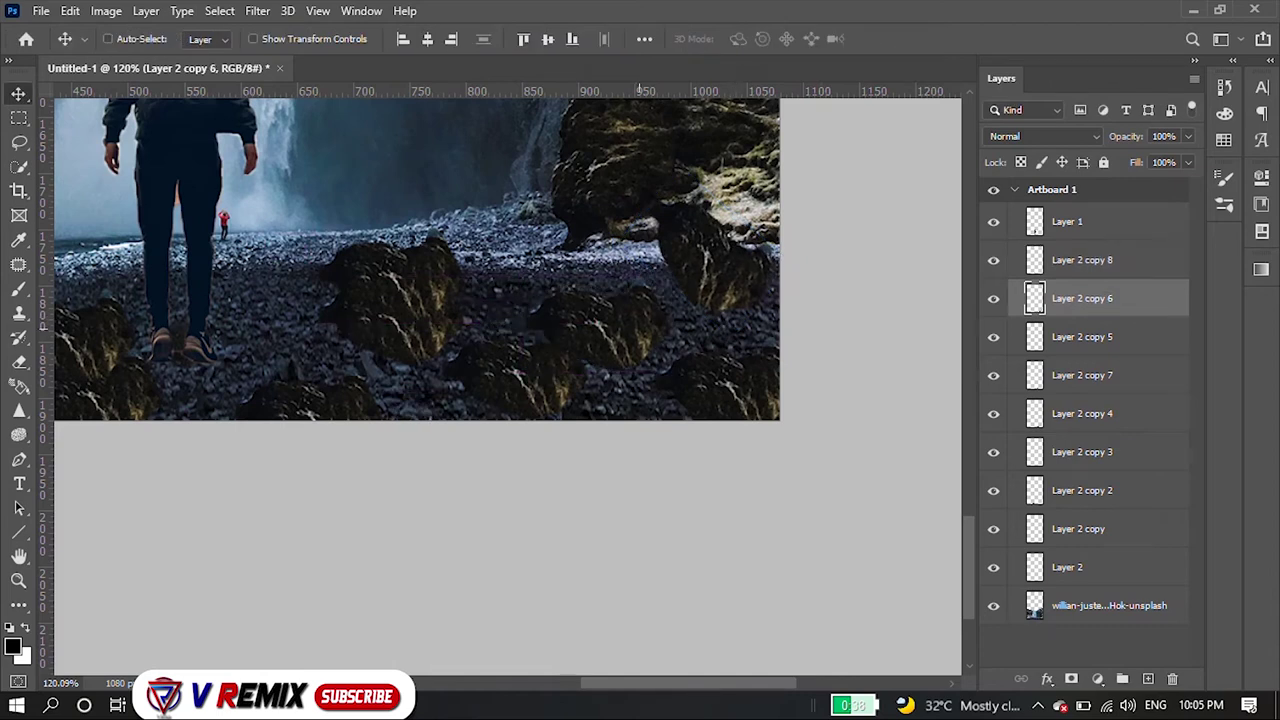
- Shrink the upper-right rock and move it down
{"action": "key", "text": "ctrl"}
{"action": "key", "text": "ctrl+t"}
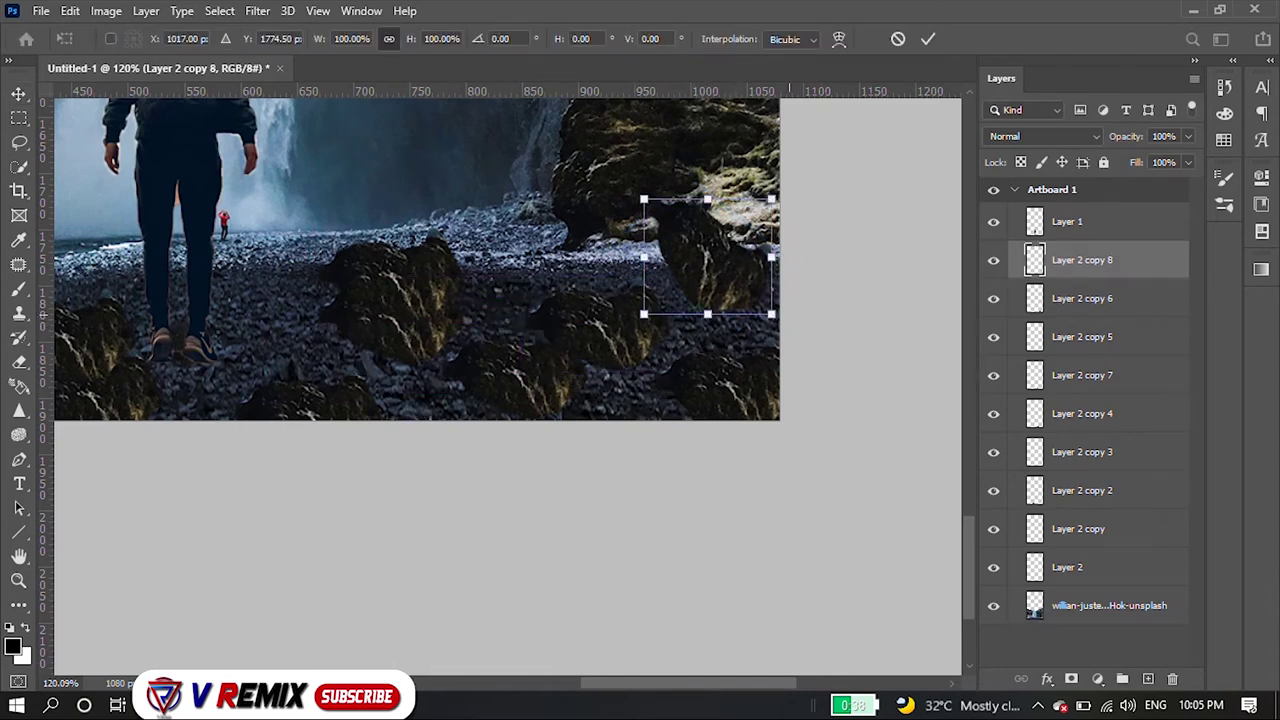
{"action": "mouse_move", "coordinate": [772, 314]}
{"action": "left_mouse_down"}
{"action": "mouse_move", "coordinate": [726, 272]}
{"action": "mouse_move", "coordinate": [700, 268]}
{"action": "left_mouse_up"}
{"action": "key", "text": "Return"}
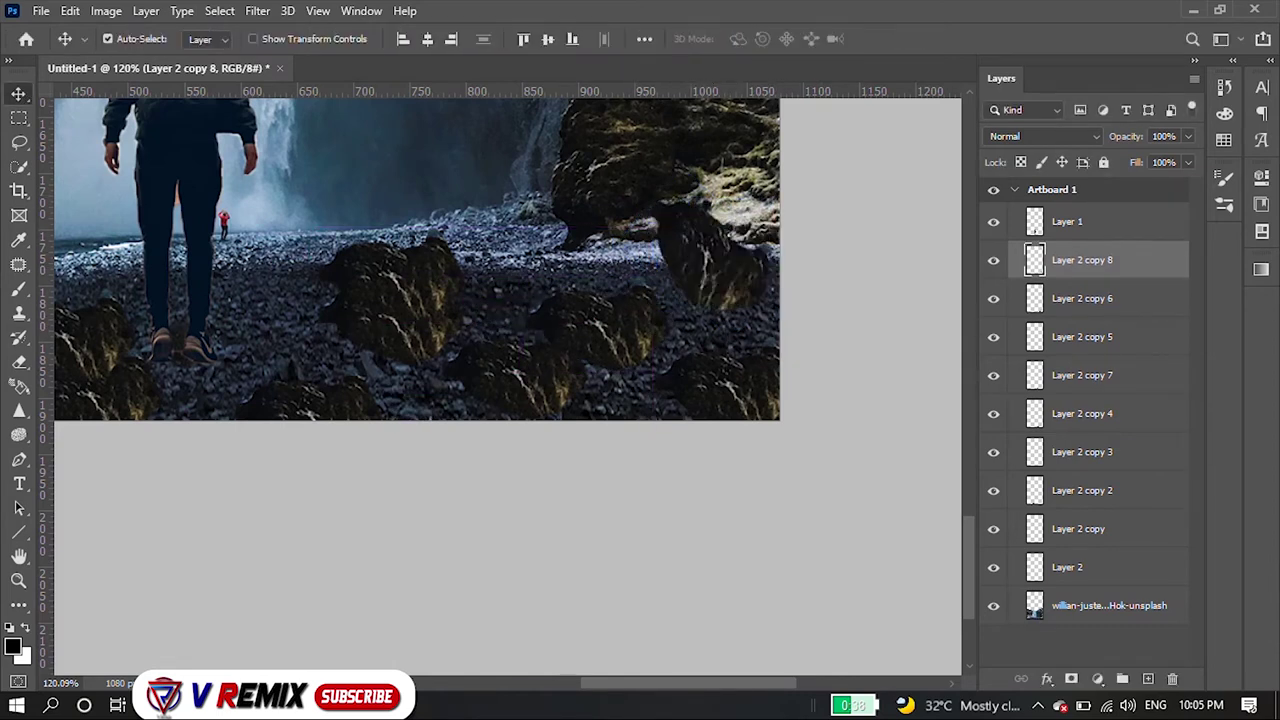
- Move the Layer 2 copy 7 rock right, rotating it about -32° and shrinking it to 56%
{"action": "left_click_drag", "start_coordinate": [395, 290], "coordinate": [493, 280]}
{"action": "key", "text": "ctrl+t"}
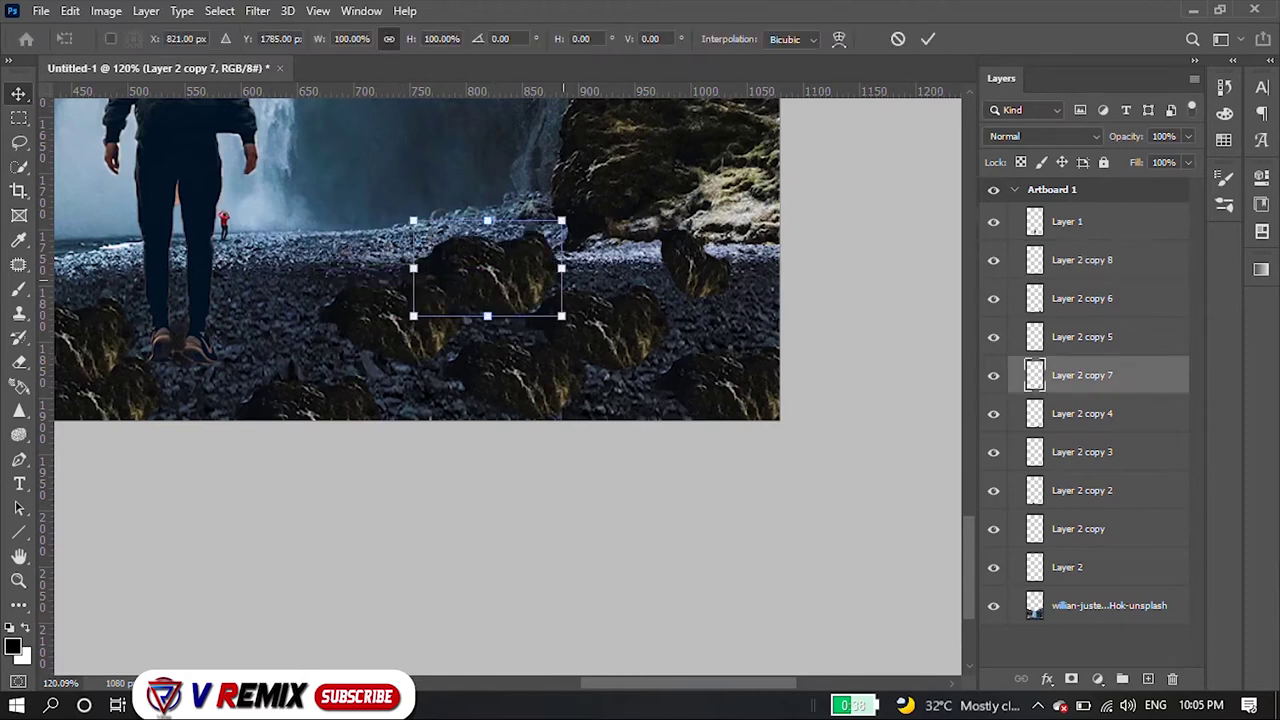
{"action": "left_click_drag", "start_coordinate": [575, 210], "coordinate": [540, 180]}
{"action": "left_click_drag", "start_coordinate": [460, 354], "coordinate": [427, 311]}
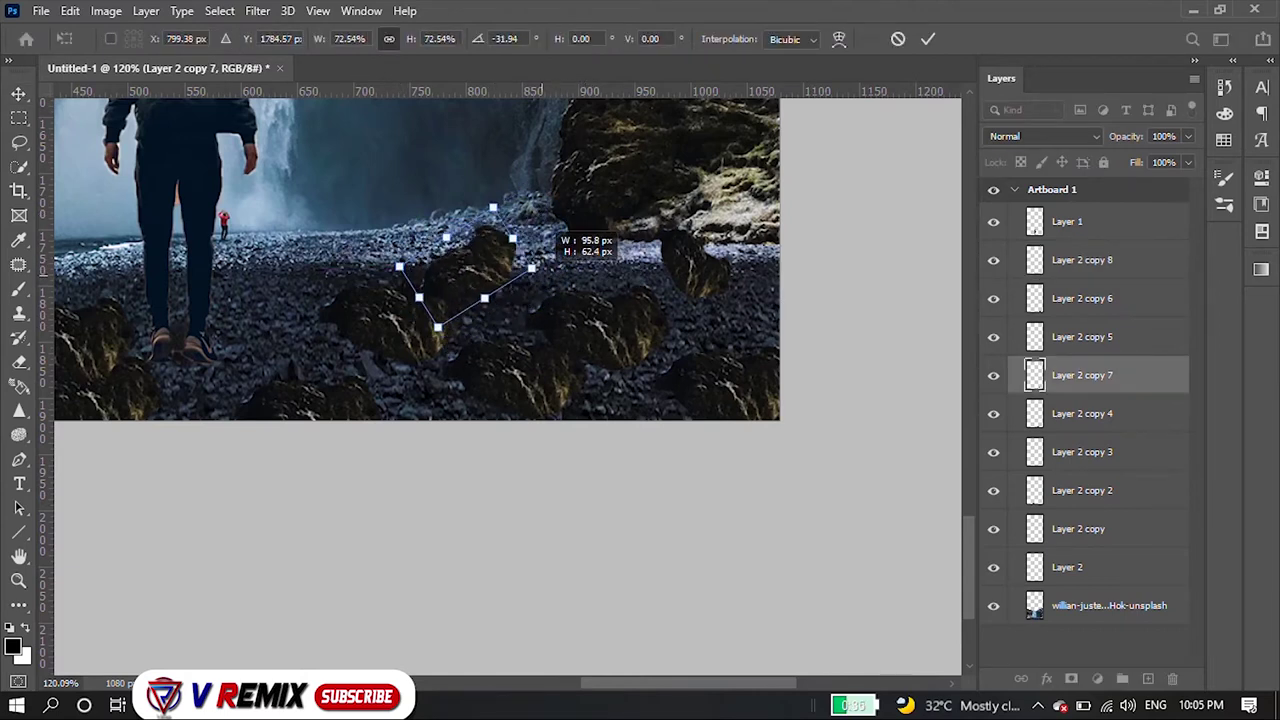
{"action": "left_click_drag", "start_coordinate": [468, 265], "coordinate": [515, 270]}
{"action": "key", "text": "Return"}
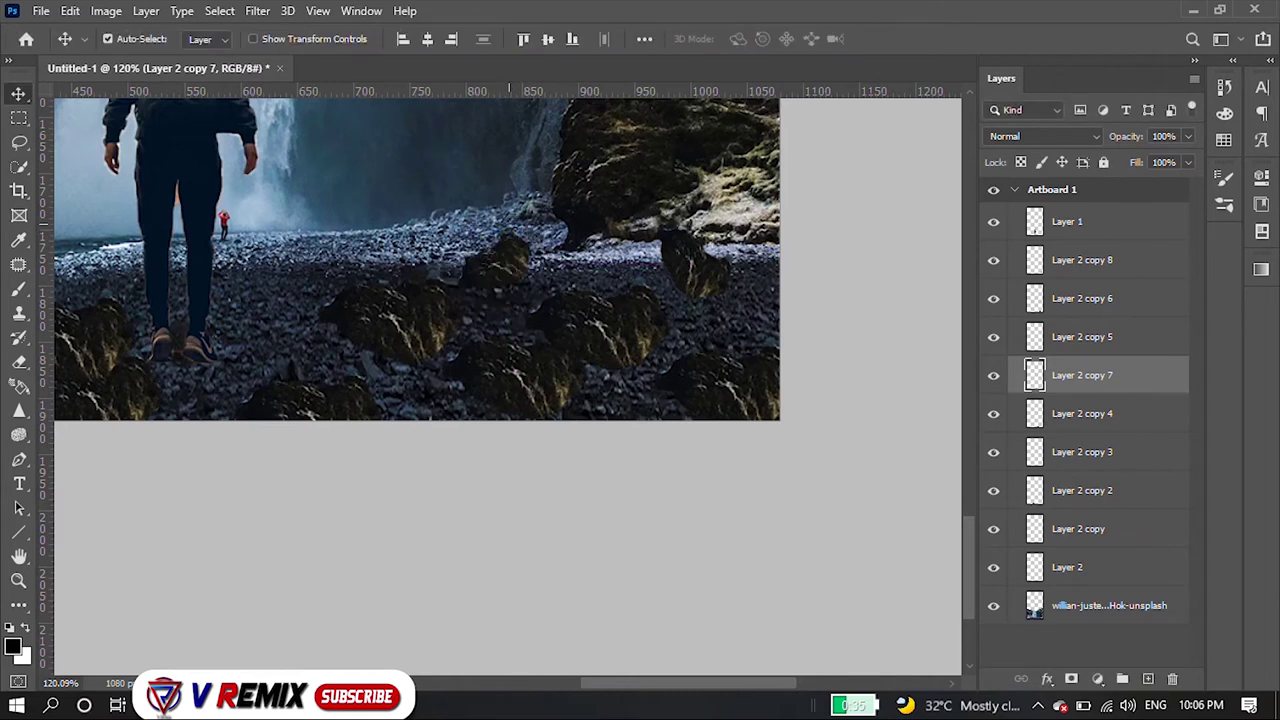
- Nudge the Layer 2 copy 2 rock sideways and move Layer 1 just above Layer 2
{"action": "scroll", "coordinate": [515, 270], "scroll_direction": "down", "scroll_amount": 3}
{"action": "scroll", "coordinate": [360, 300], "scroll_direction": "up", "scroll_amount": 2}
{"action": "scroll", "coordinate": [360, 300], "scroll_direction": "down", "scroll_amount": 2}
{"action": "scroll", "coordinate": [360, 300], "scroll_direction": "up", "scroll_amount": 4}
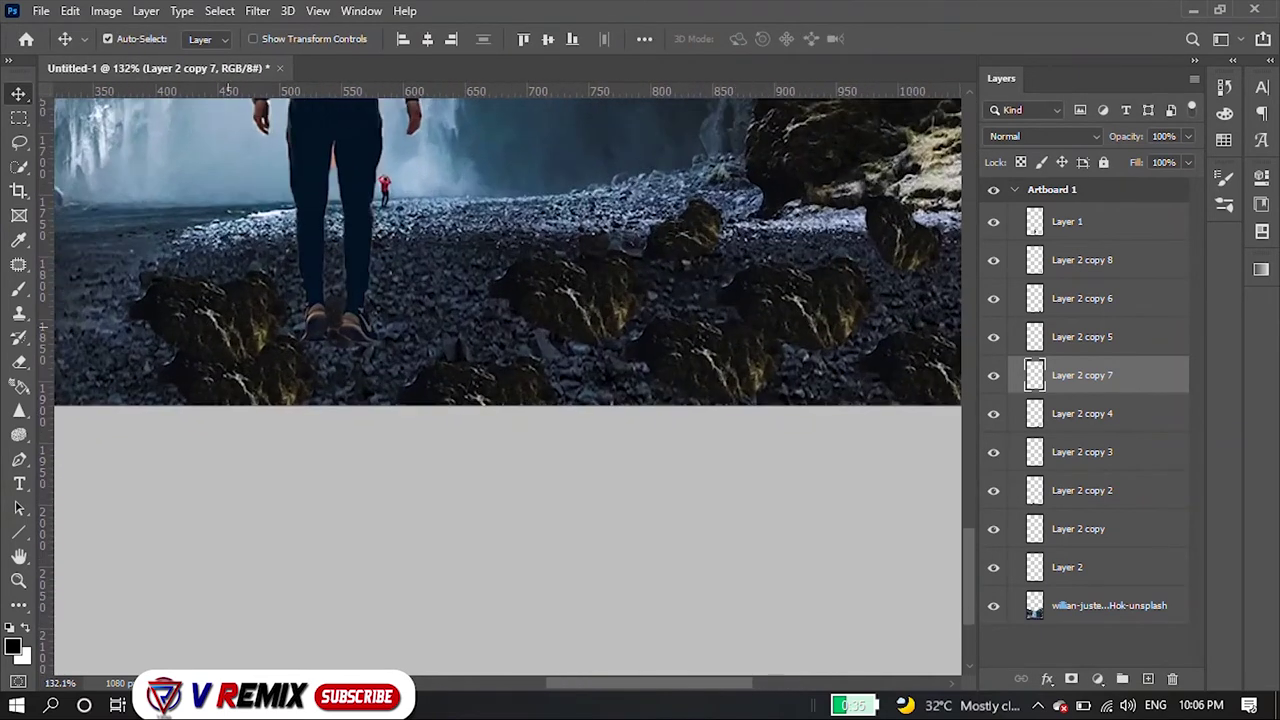
{"action": "mouse_move", "coordinate": [235, 283]}
{"action": "left_mouse_down"}
{"action": "mouse_move", "coordinate": [362, 298]}
{"action": "mouse_move", "coordinate": [345, 335]}
{"action": "left_mouse_up"}
{"action": "left_click_drag", "start_coordinate": [1067, 221], "coordinate": [1067, 548]}
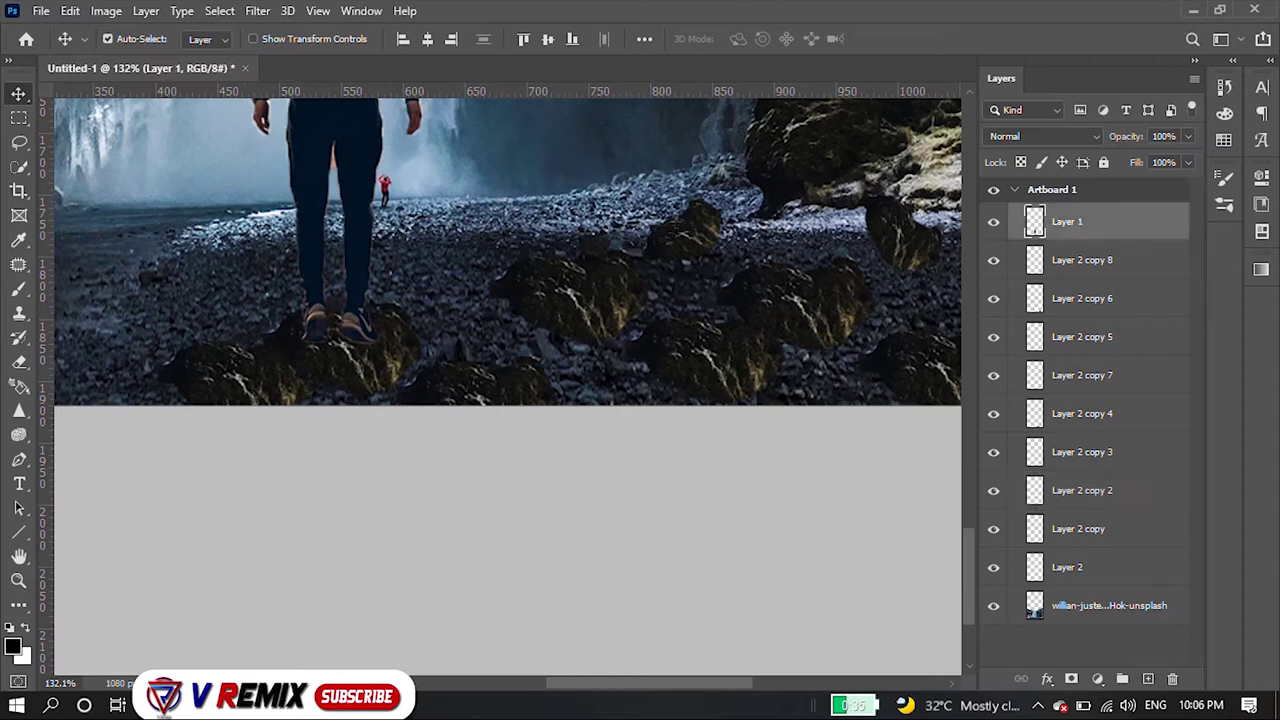
- Rotate the Layer 2 copy rock about 81° and move it down about 55 px
{"action": "scroll", "coordinate": [583, 271], "scroll_direction": "down", "scroll_amount": 1}
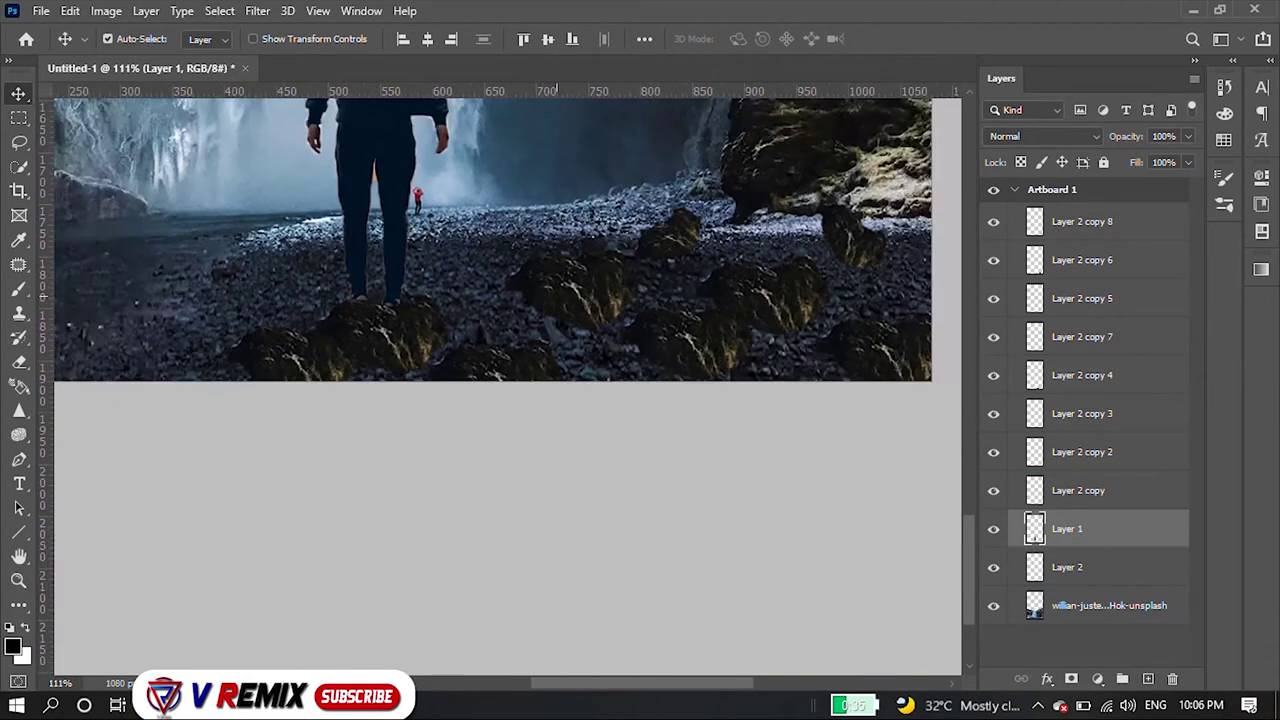
{"action": "scroll", "coordinate": [583, 271], "scroll_direction": "down", "scroll_amount": 2}
{"action": "scroll", "coordinate": [583, 271], "scroll_direction": "down", "scroll_amount": 1}
{"action": "scroll", "coordinate": [621, 260], "scroll_direction": "up", "scroll_amount": 2}
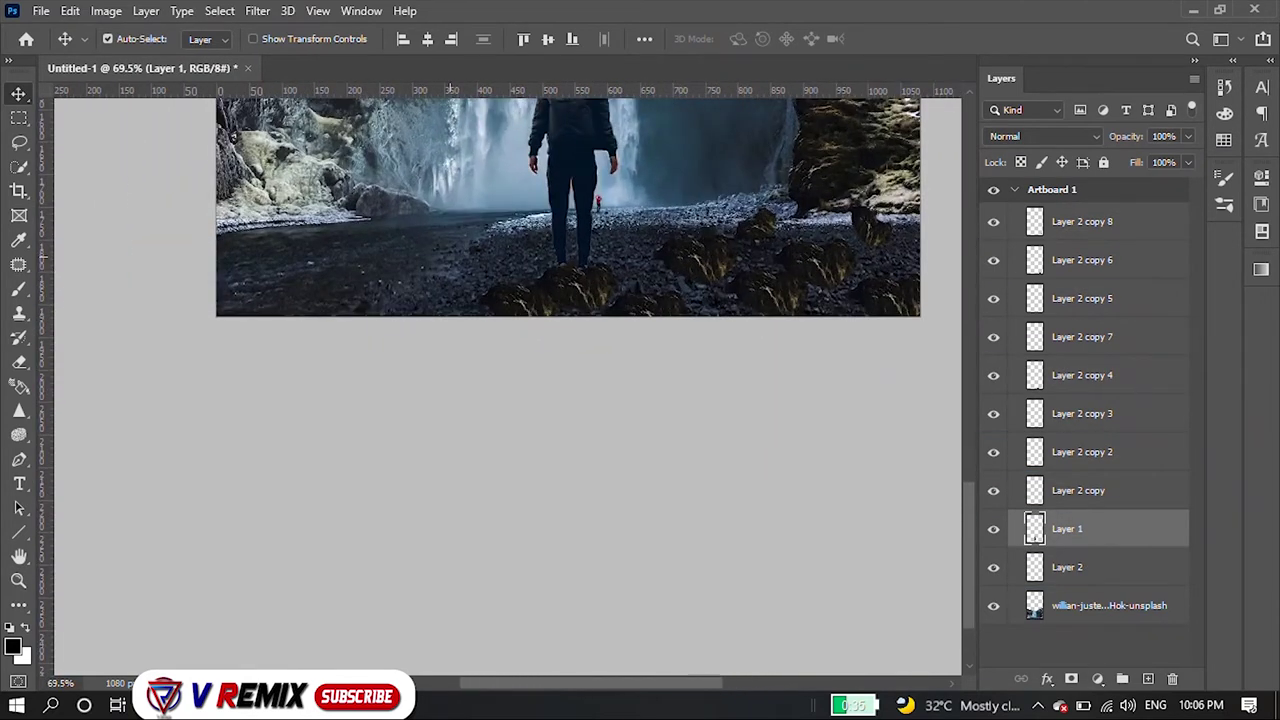
{"action": "scroll", "coordinate": [621, 260], "scroll_direction": "up", "scroll_amount": 1}
{"action": "left_click_drag", "start_coordinate": [680, 230], "coordinate": [686, 215]}
{"action": "key", "text": "ctrl+t"}
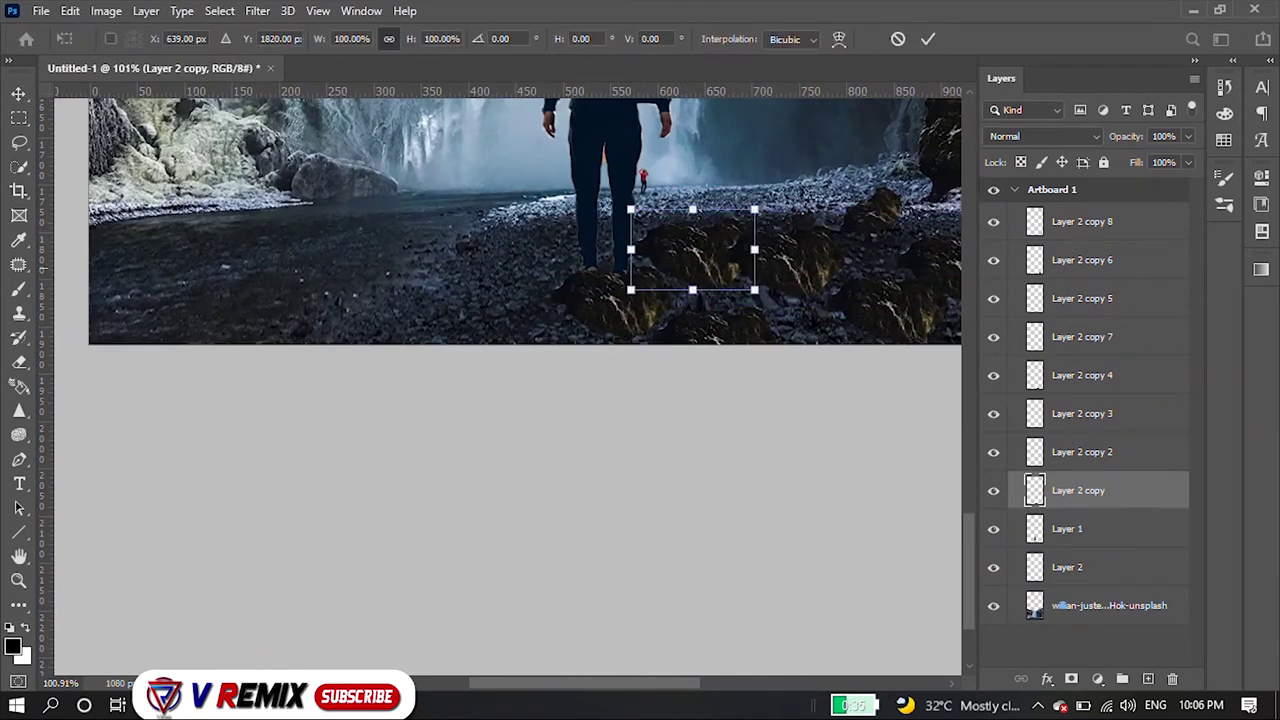
{"action": "left_click_drag", "start_coordinate": [770, 250], "coordinate": [696, 320]}
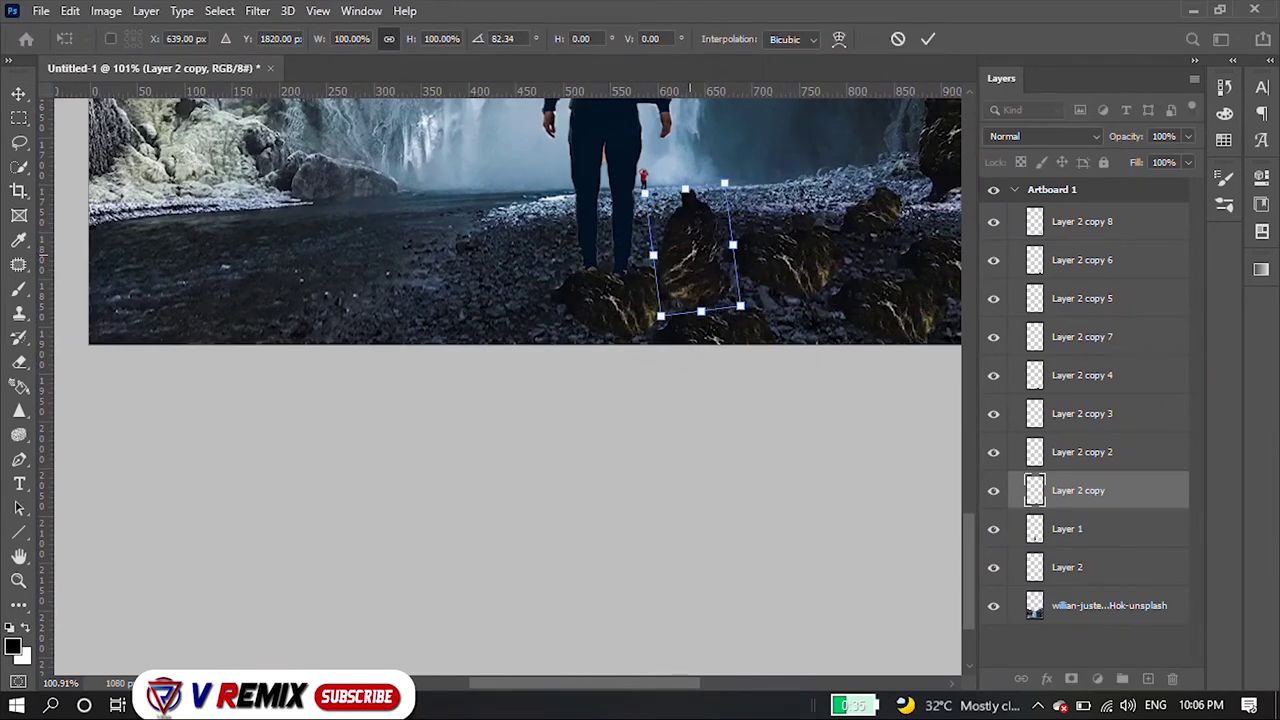
{"action": "left_click_drag", "start_coordinate": [700, 212], "coordinate": [707, 266]}
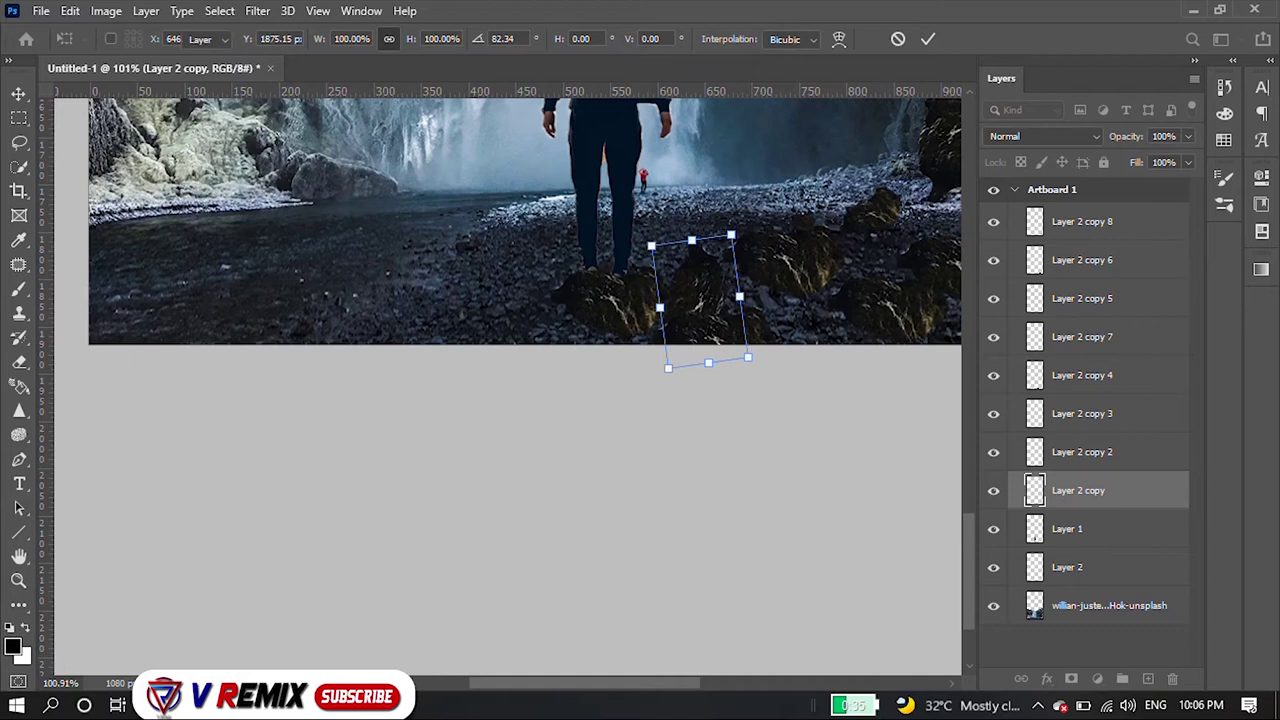
{"action": "key", "text": "Return"}
- Enlarge the middle rock to about 174% and shift it up and left
{"action": "scroll", "coordinate": [690, 300], "scroll_direction": "up", "scroll_amount": 3}
{"action": "key", "text": "alt+bracketright"}
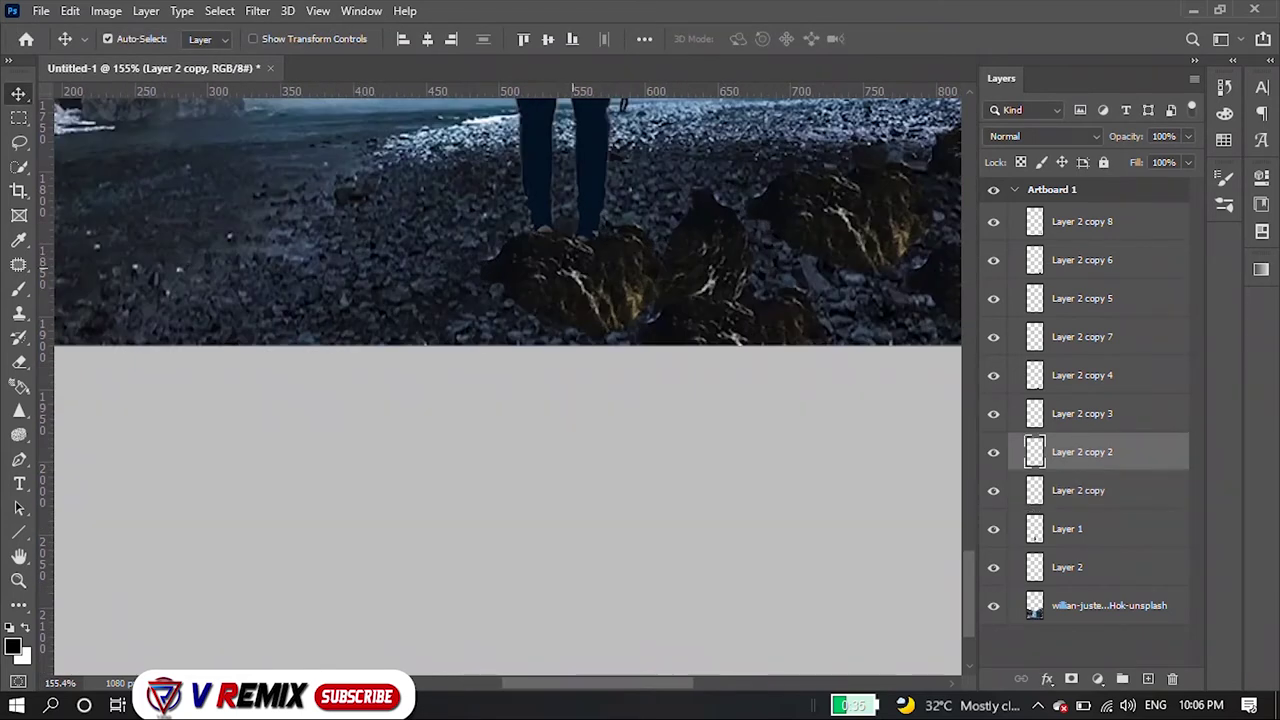
{"action": "left_click_drag", "start_coordinate": [595, 255], "coordinate": [557, 215]}
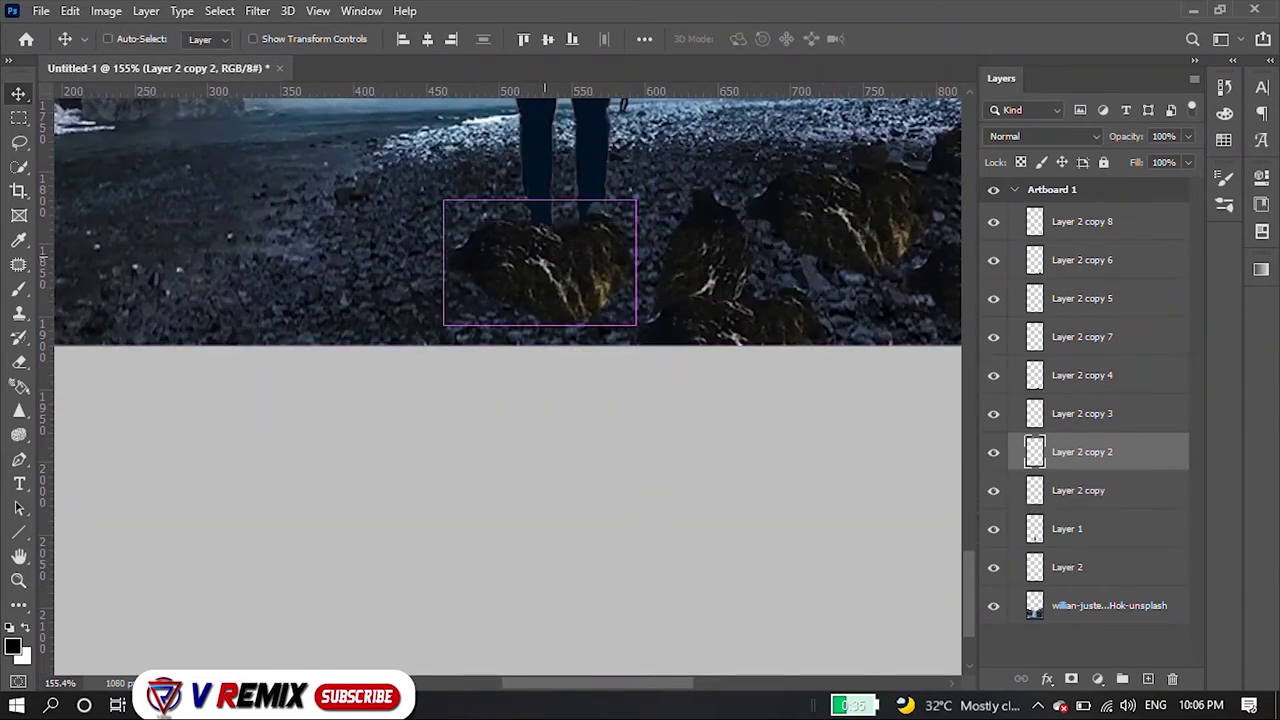
{"action": "key", "text": "ctrl+t"}
{"action": "left_click_drag", "start_coordinate": [636, 325], "coordinate": [777, 414]}
{"action": "left_click_drag", "start_coordinate": [442, 409], "coordinate": [397, 399]}
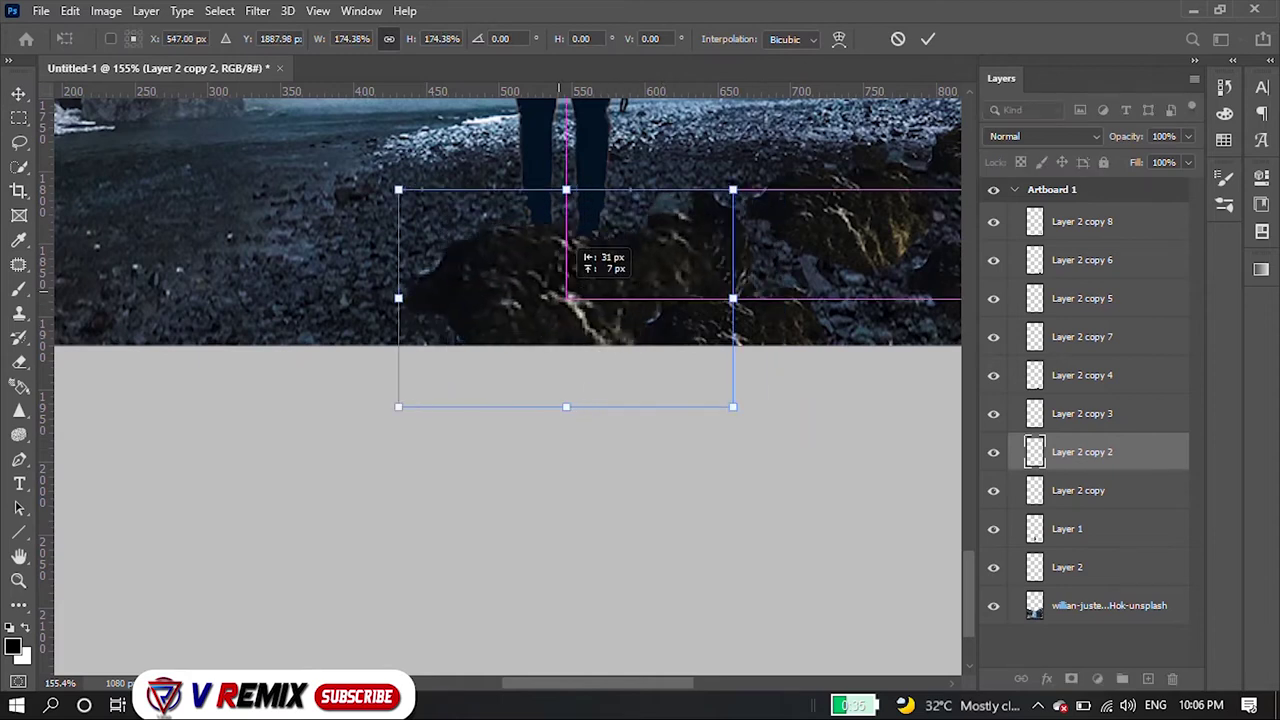
{"action": "left_click_drag", "start_coordinate": [575, 250], "coordinate": [563, 242]}
{"action": "key", "text": "Return"}
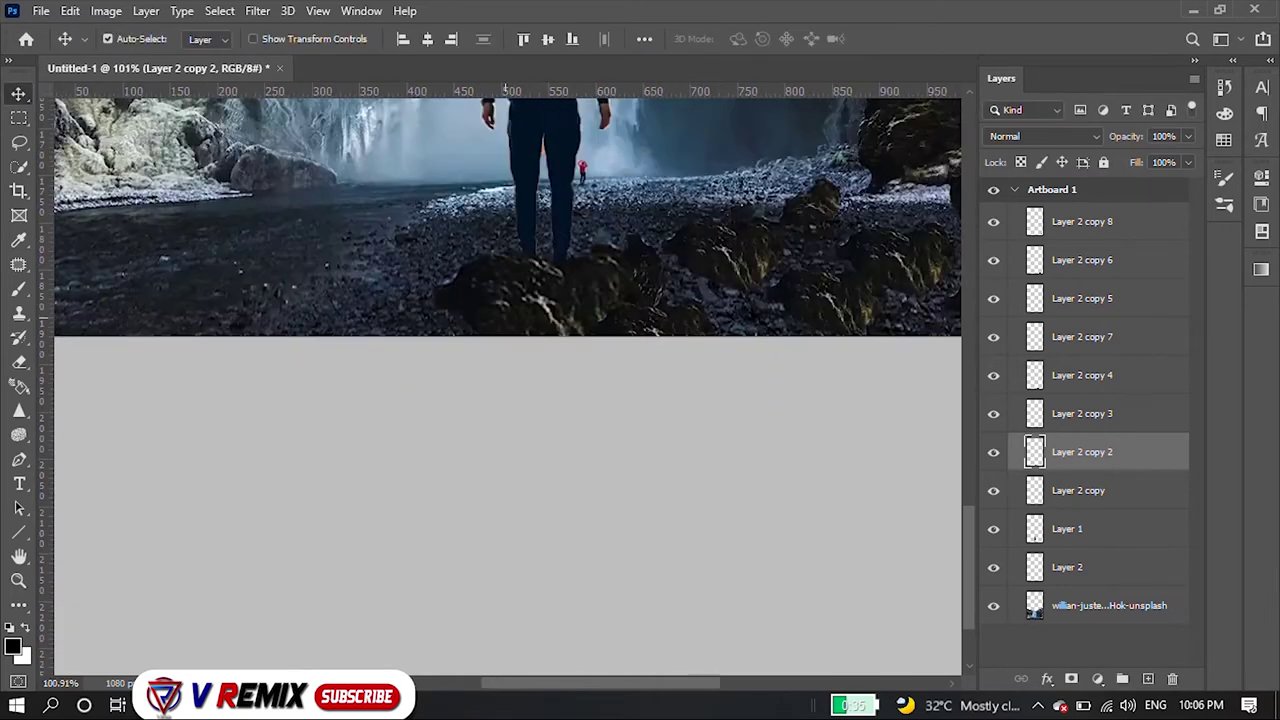
- Rotate the Layer 2 copy 5 rock 34.13° and scale it to 76.31%
{"action": "scroll", "coordinate": [477, 345], "scroll_direction": "down", "scroll_amount": 5}
{"action": "scroll", "coordinate": [441, 345], "scroll_direction": "down", "scroll_amount": 2}
{"action": "scroll", "coordinate": [500, 350], "scroll_direction": "up", "scroll_amount": 4}
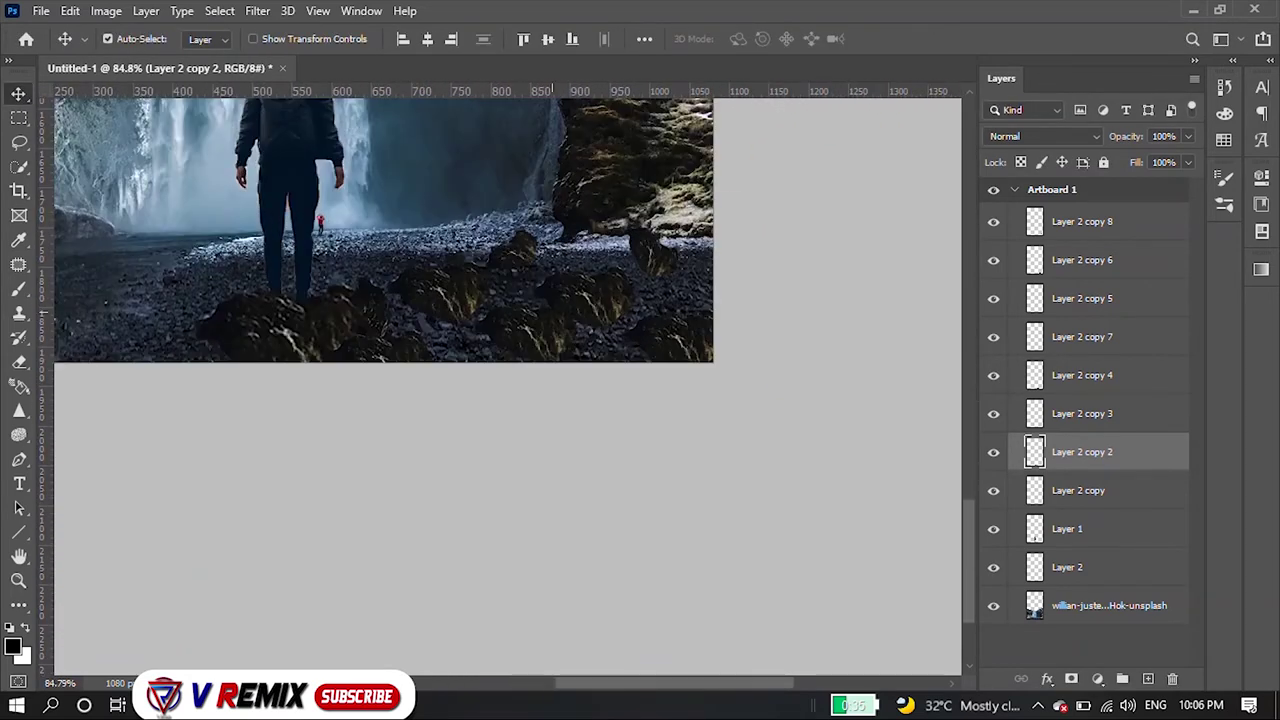
{"action": "scroll", "coordinate": [533, 362], "scroll_direction": "up", "scroll_amount": 2}
{"action": "left_click", "coordinate": [533, 362], "text": "ctrl"}
{"action": "key", "text": "ctrl+t"}
{"action": "left_click_drag", "start_coordinate": [600, 390], "coordinate": [545, 412]}
{"action": "left_click_drag", "start_coordinate": [479, 253], "coordinate": [496, 292]}
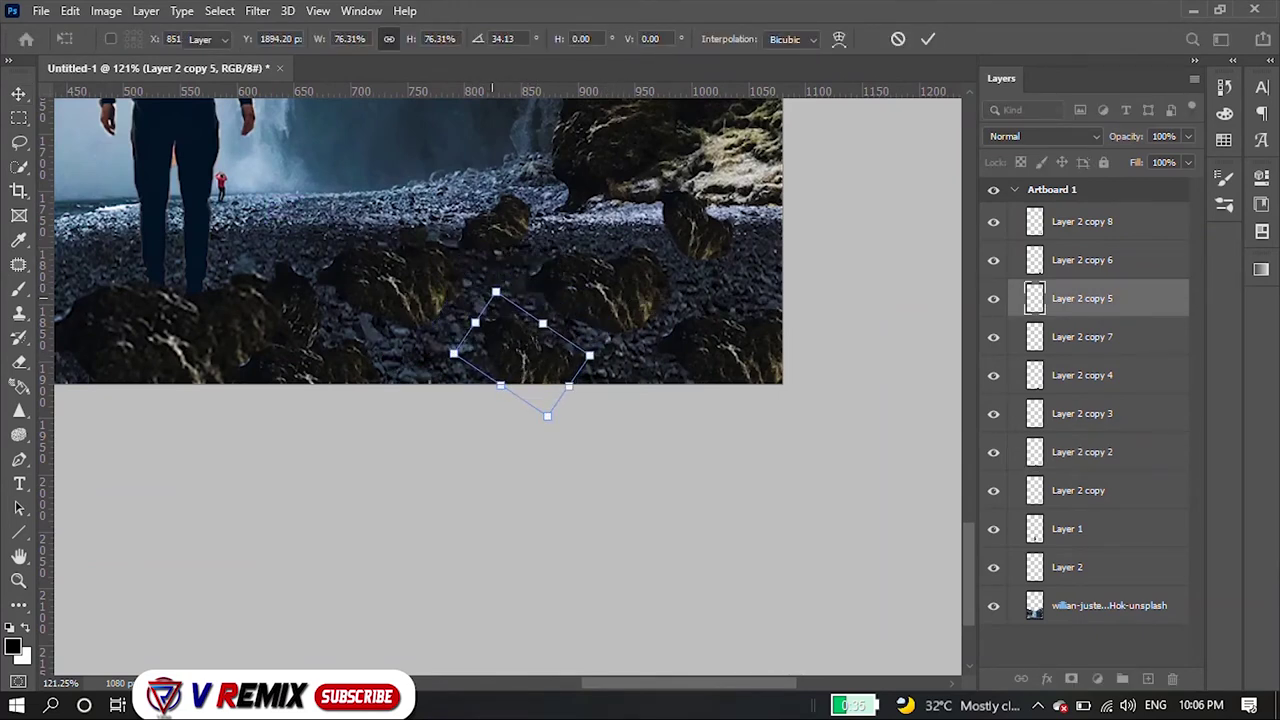
{"action": "key", "text": "Return"}
{"action": "key", "text": "e"}
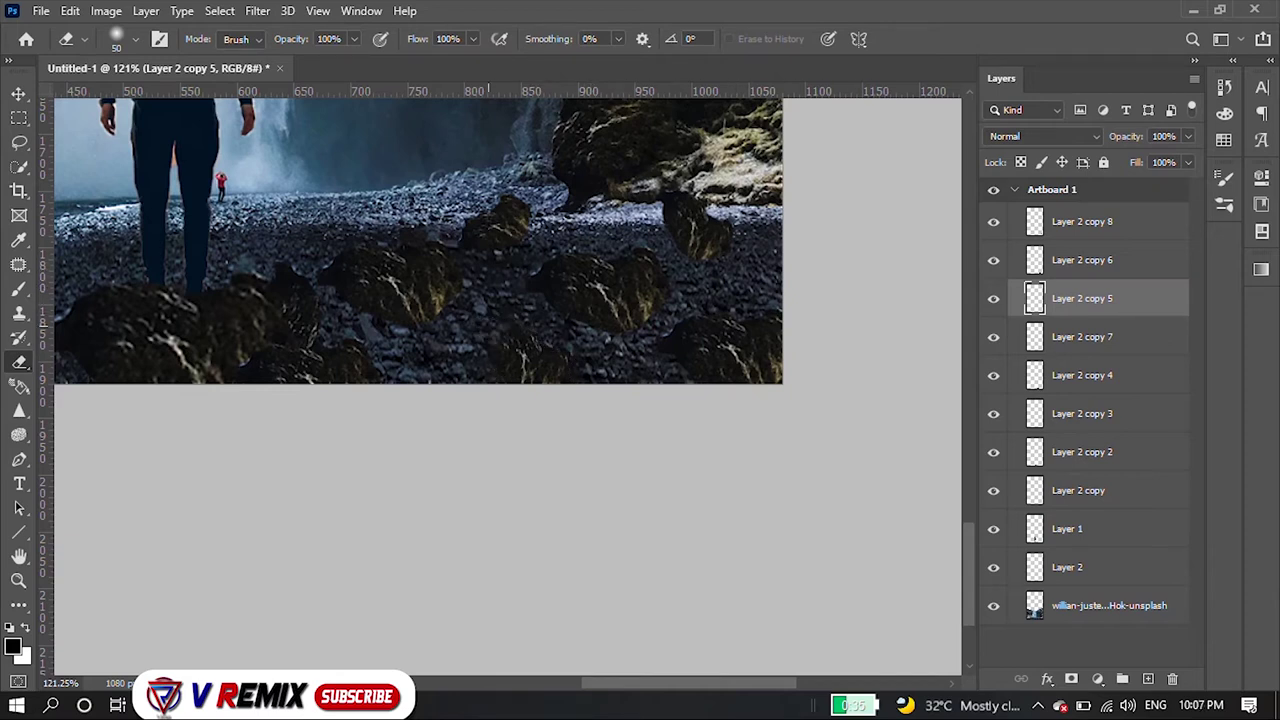
- Select the Layer 2 copy 6 rock, load then clear its selection, and dismiss brush settings
{"action": "left_click", "coordinate": [1082, 260]}
{"action": "left_click", "coordinate": [1034, 260], "text": "ctrl"}
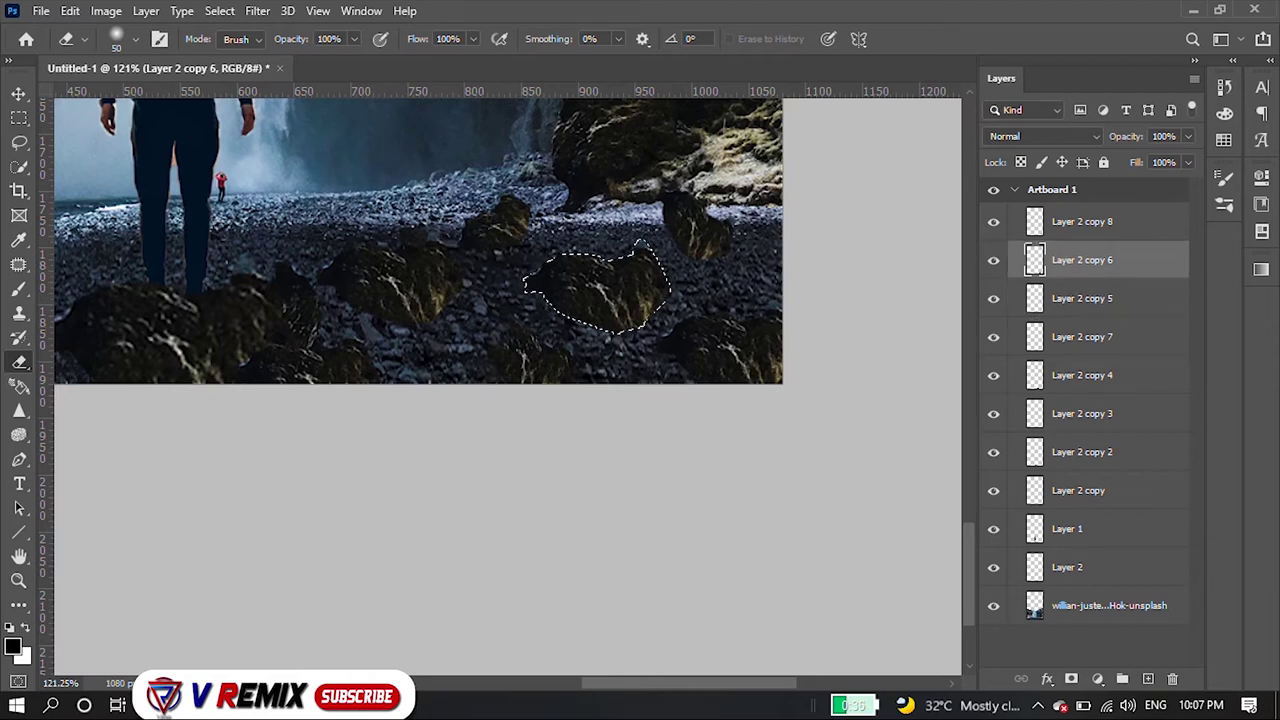
{"action": "key", "text": "ctrl+d"}
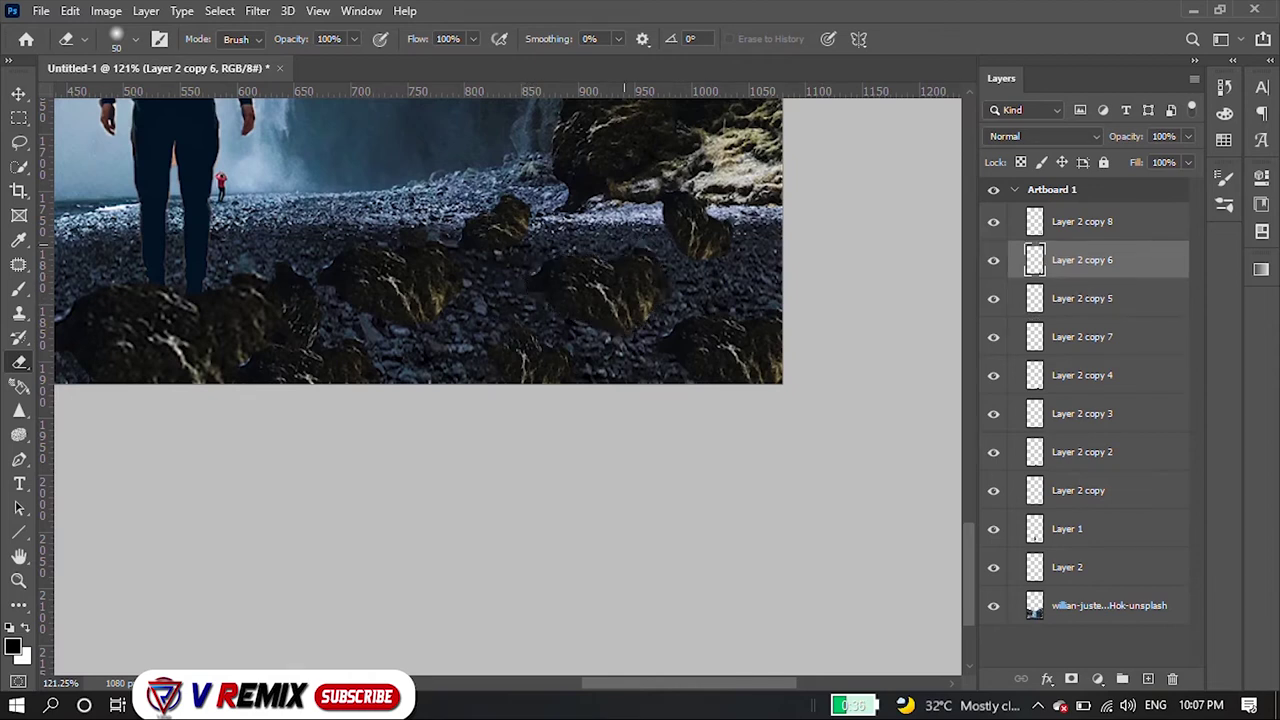
{"action": "right_click", "coordinate": [522, 198]}
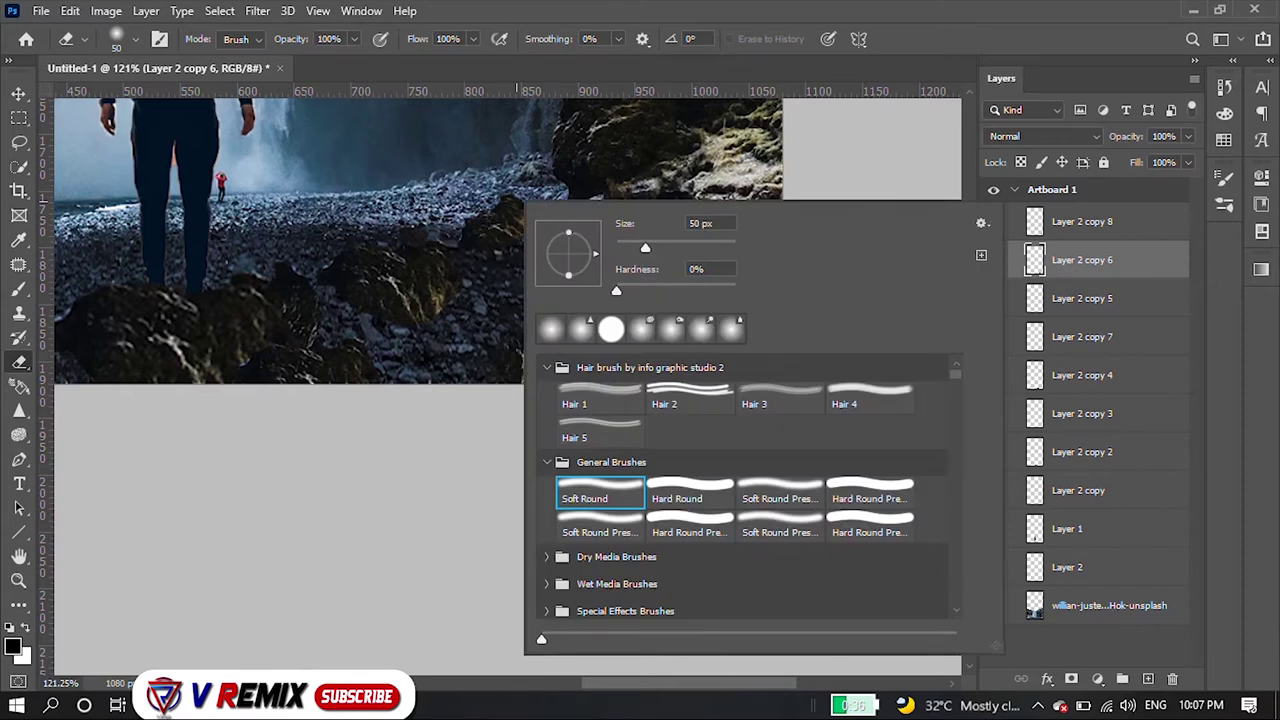
{"action": "key", "text": "Escape"}
- Move the Layer 2 copy 8 rock left and scale it down
{"action": "left_click", "coordinate": [1082, 337]}
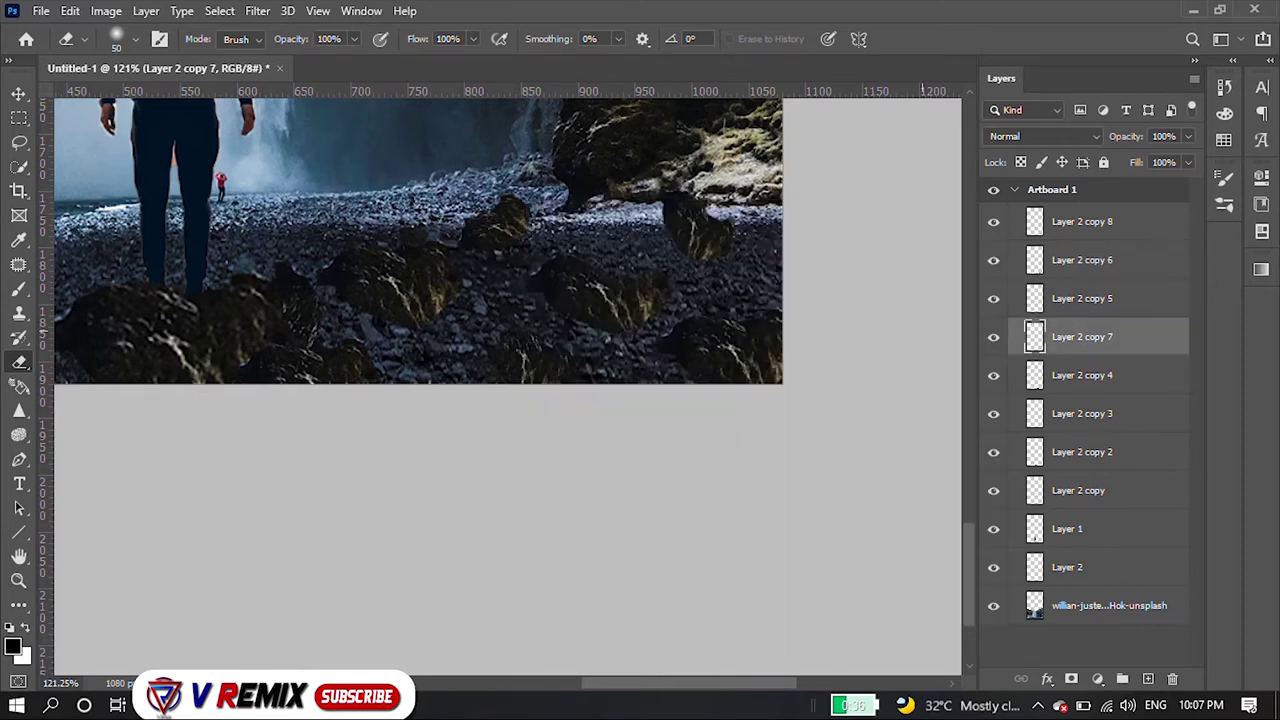
{"action": "scroll", "coordinate": [400, 250], "scroll_direction": "down", "scroll_amount": 3}
{"action": "scroll", "coordinate": [400, 250], "scroll_direction": "down", "scroll_amount": 2}
{"action": "scroll", "coordinate": [400, 250], "scroll_direction": "up", "scroll_amount": 2}
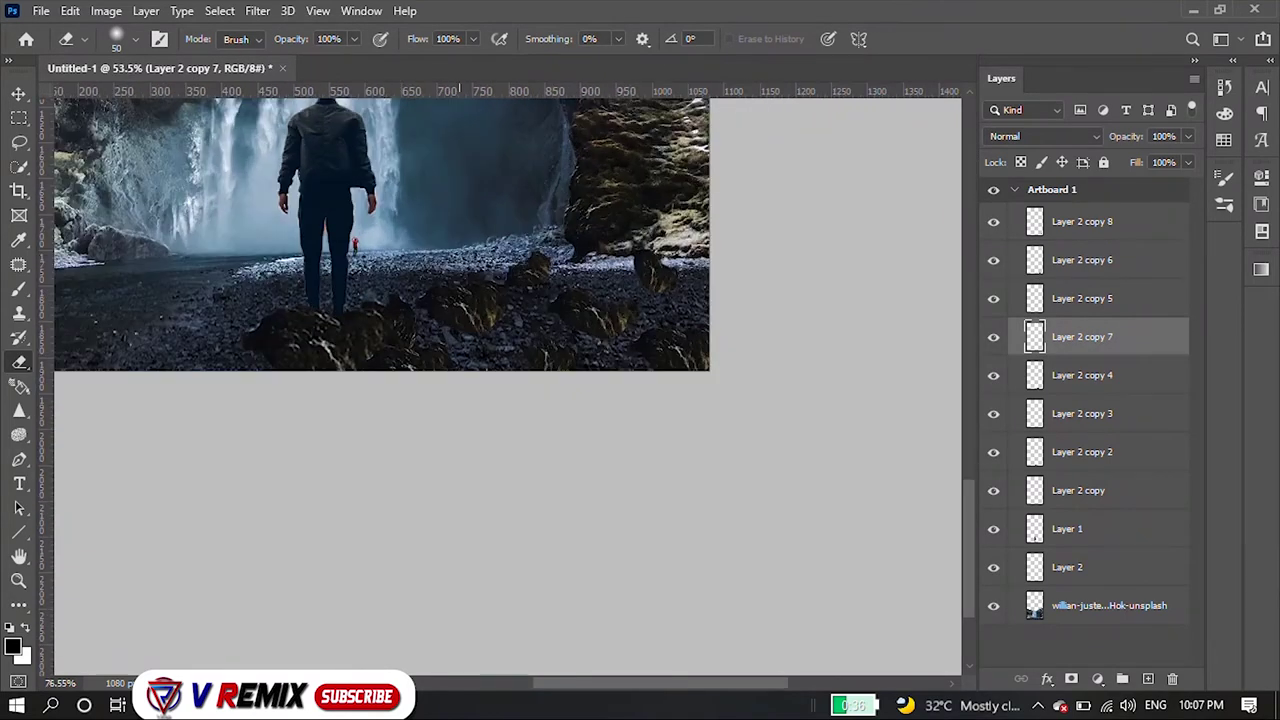
{"action": "scroll", "coordinate": [400, 250], "scroll_direction": "up", "scroll_amount": 3}
{"action": "key", "text": "v"}
{"action": "left_click_drag", "start_coordinate": [645, 280], "coordinate": [608, 290]}
{"action": "key", "text": "ctrl+t"}
{"action": "key", "text": "Return"}
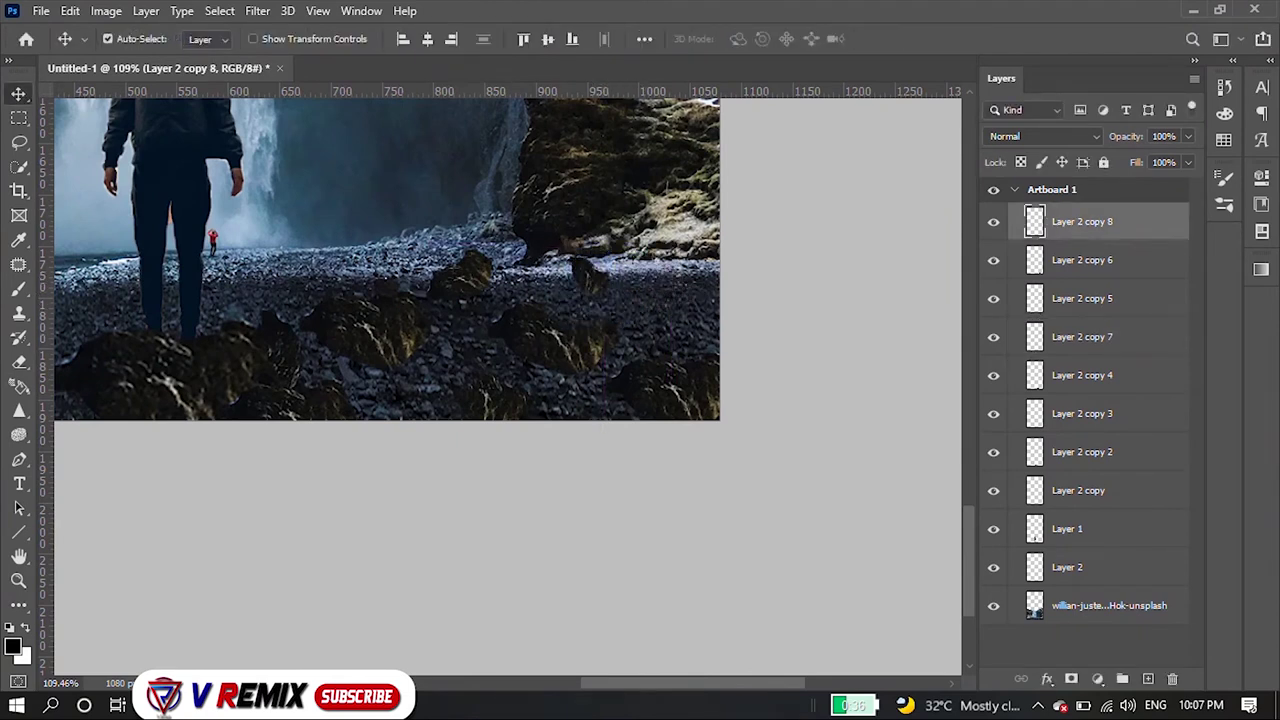
- Nudge the small rock into place and tilt it about −18.6° below the right cliff
{"action": "scroll", "coordinate": [636, 276], "scroll_direction": "up", "scroll_amount": 4}
{"action": "left_click_drag", "start_coordinate": [530, 270], "coordinate": [556, 262]}
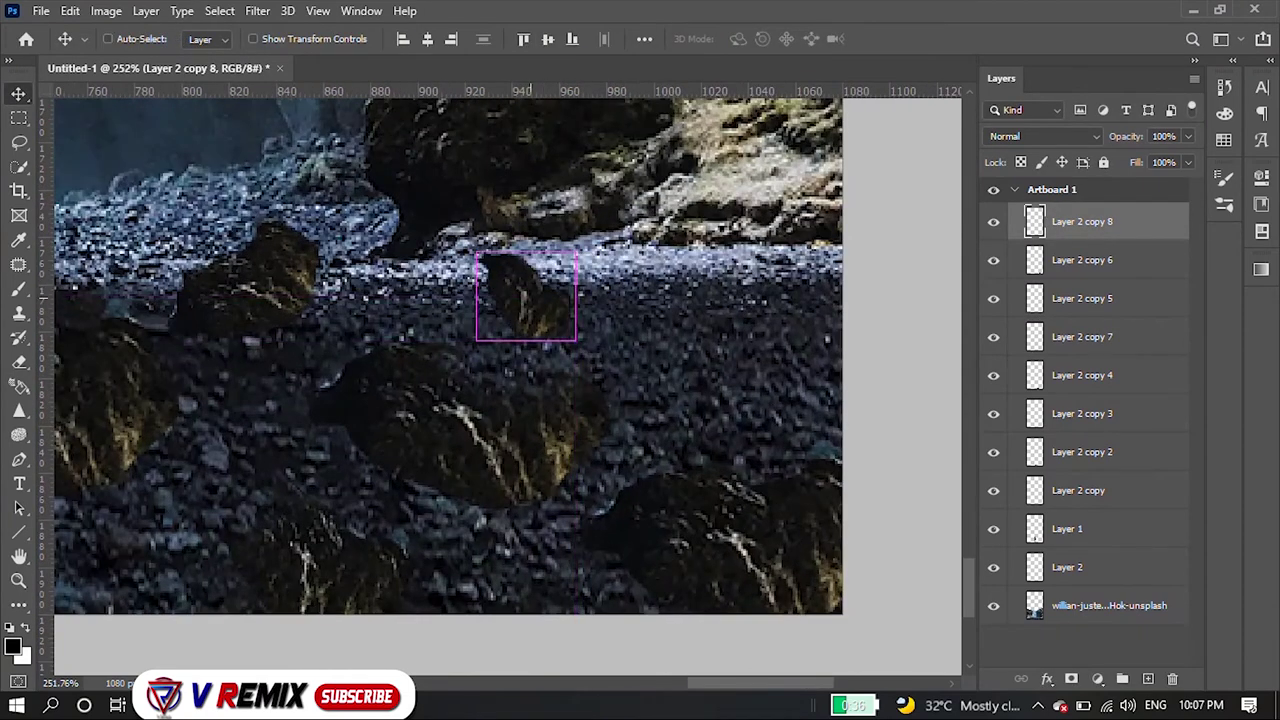
{"action": "key", "text": "ctrl+t"}
{"action": "mouse_move", "coordinate": [650, 324]}
{"action": "left_mouse_down"}
{"action": "mouse_move", "coordinate": [632, 300]}
{"action": "mouse_move", "coordinate": [612, 340]}
{"action": "left_mouse_up"}
{"action": "key", "text": "Return"}
{"action": "scroll", "coordinate": [530, 290], "scroll_direction": "down", "scroll_amount": 1}
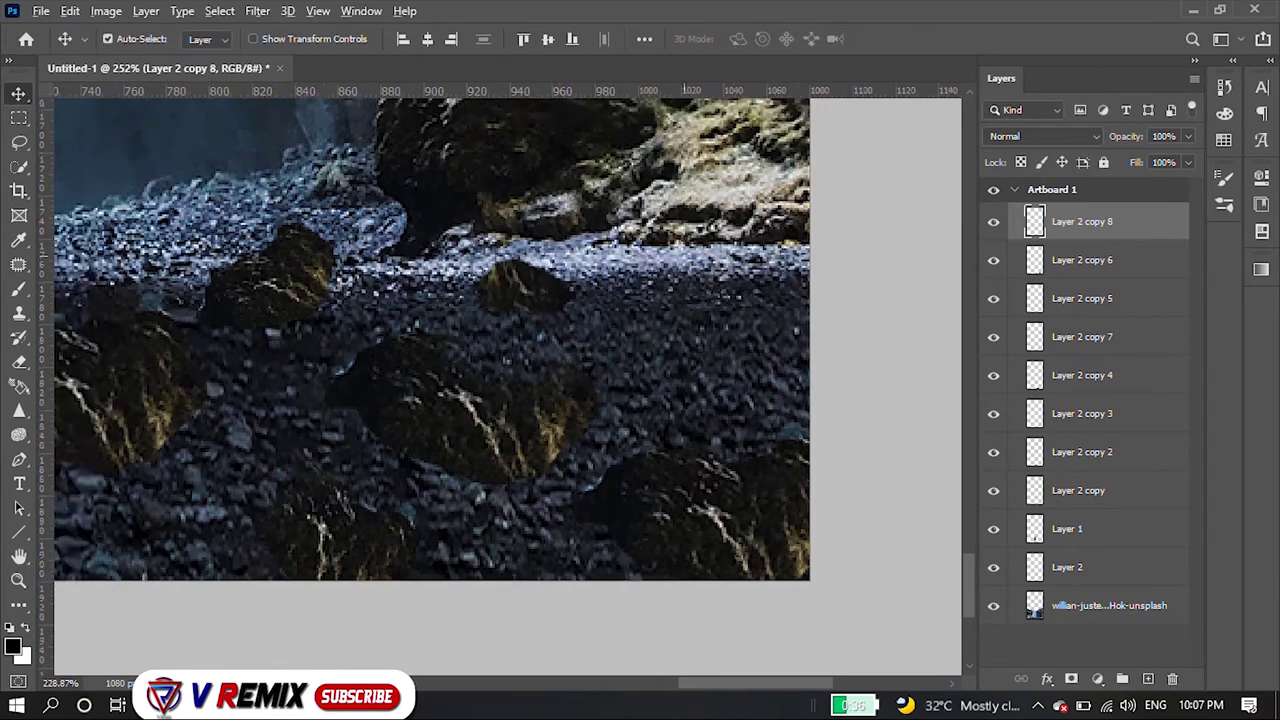
{"action": "scroll", "coordinate": [530, 330], "scroll_direction": "down", "scroll_amount": 3}
{"action": "scroll", "coordinate": [530, 330], "scroll_direction": "down", "scroll_amount": 3}
{"action": "scroll", "coordinate": [530, 330], "scroll_direction": "down", "scroll_amount": 2}
{"action": "scroll", "coordinate": [530, 330], "scroll_direction": "down", "scroll_amount": 2}
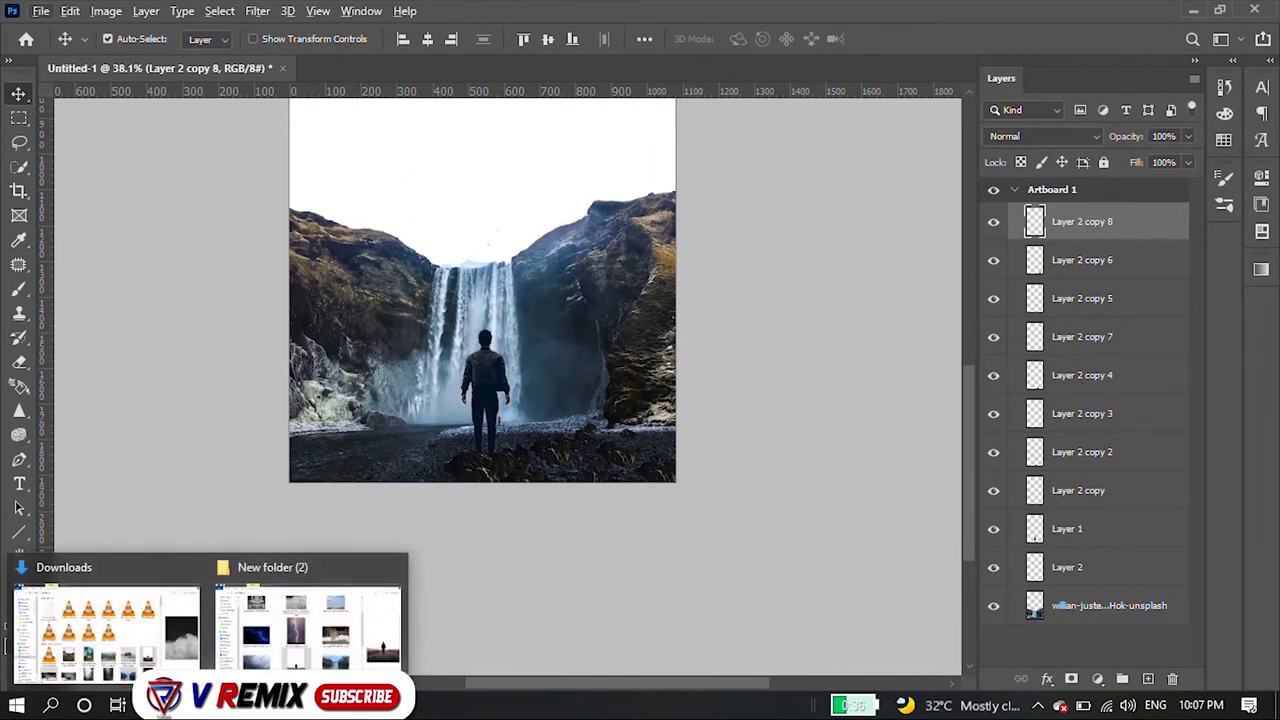
- Find the palm-tree houseboat photo (277) in New folder (2) and drag it toward Photoshop
{"action": "left_click", "coordinate": [300, 620]}
{"action": "scroll", "coordinate": [560, 300], "scroll_direction": "up", "scroll_amount": 3}
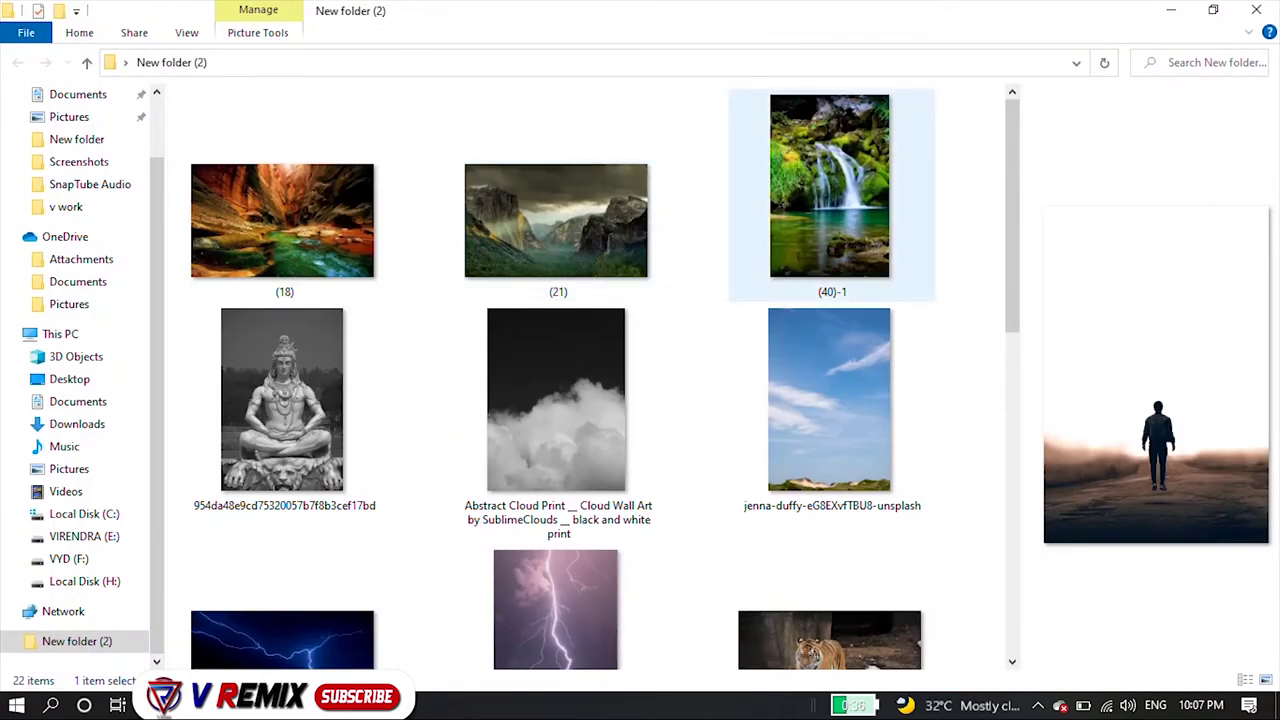
{"action": "scroll", "coordinate": [560, 380], "scroll_direction": "down", "scroll_amount": 3}
{"action": "scroll", "coordinate": [558, 340], "scroll_direction": "down", "scroll_amount": 2}
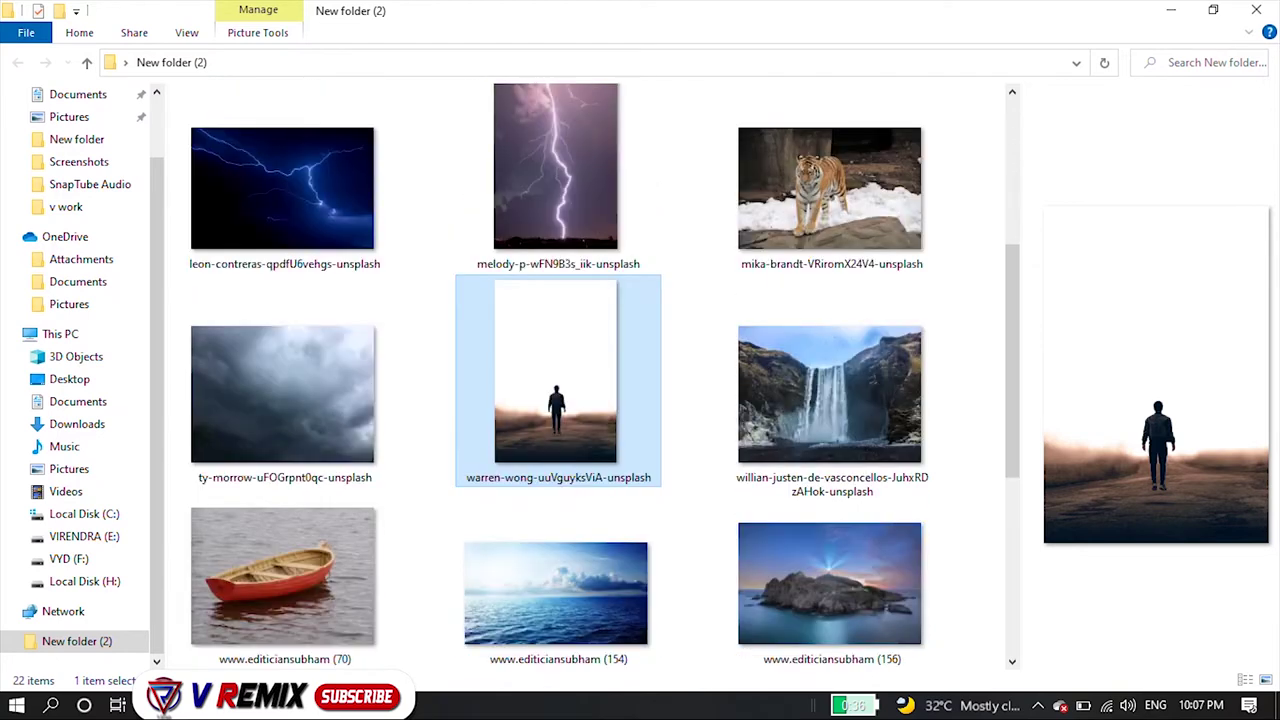
{"action": "scroll", "coordinate": [558, 340], "scroll_direction": "down", "scroll_amount": 4}
{"action": "scroll", "coordinate": [558, 340], "scroll_direction": "down", "scroll_amount": 1}
{"action": "scroll", "coordinate": [558, 340], "scroll_direction": "up", "scroll_amount": 1}
{"action": "scroll", "coordinate": [558, 375], "scroll_direction": "down", "scroll_amount": 1}
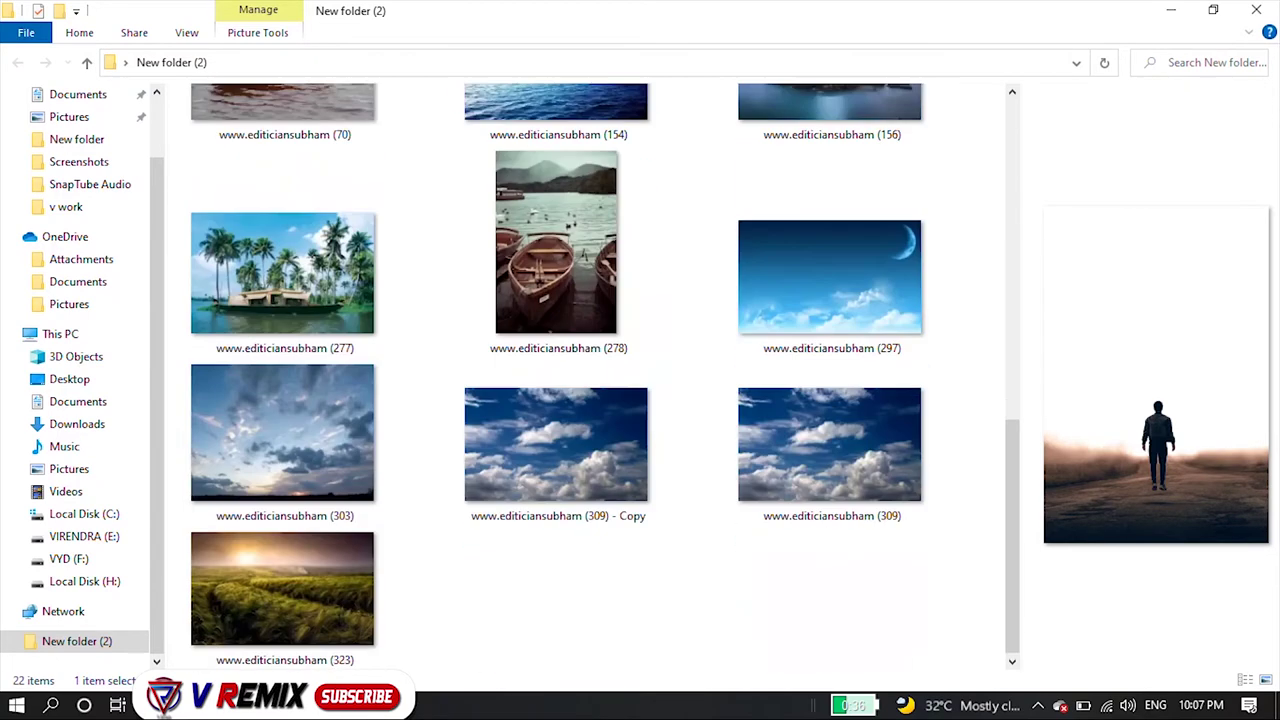
{"action": "left_click_drag", "start_coordinate": [282, 272], "coordinate": [350, 700]}
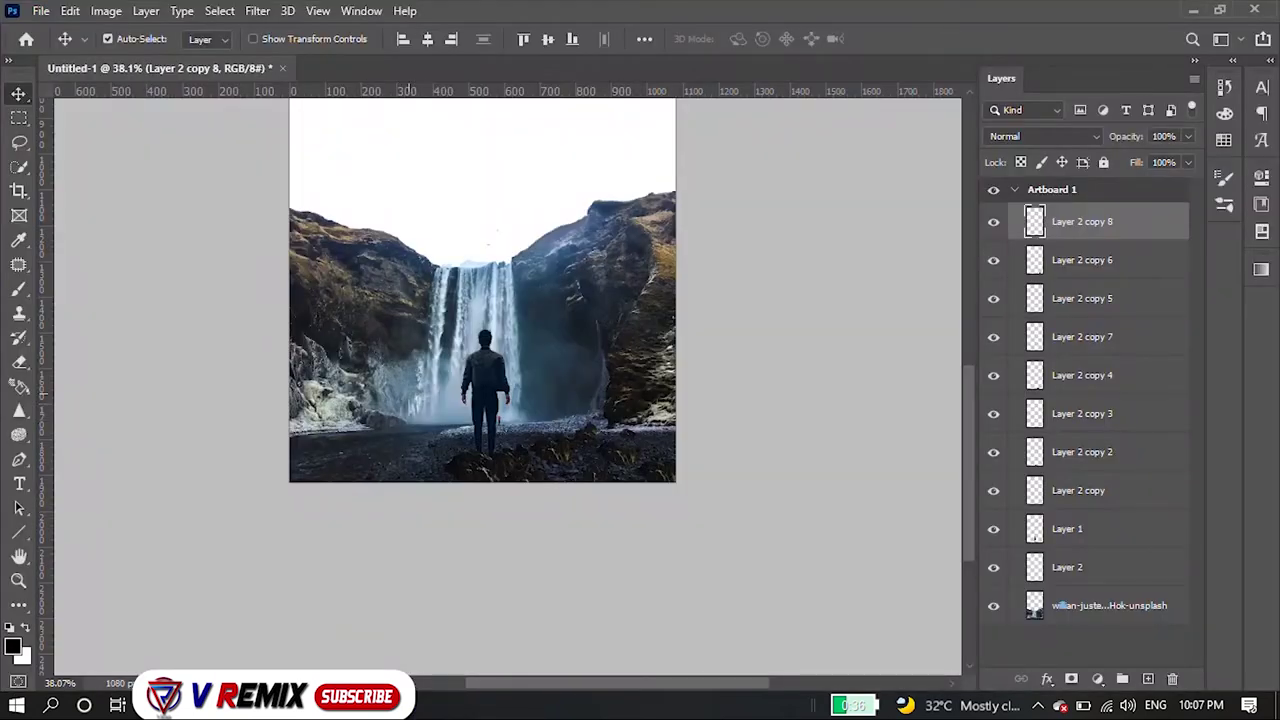
- Place the houseboat photo as a layer, scaled to about 16.9% across the artboard's lower width
{"action": "left_click_drag", "start_coordinate": [407, 100], "coordinate": [480, 290]}
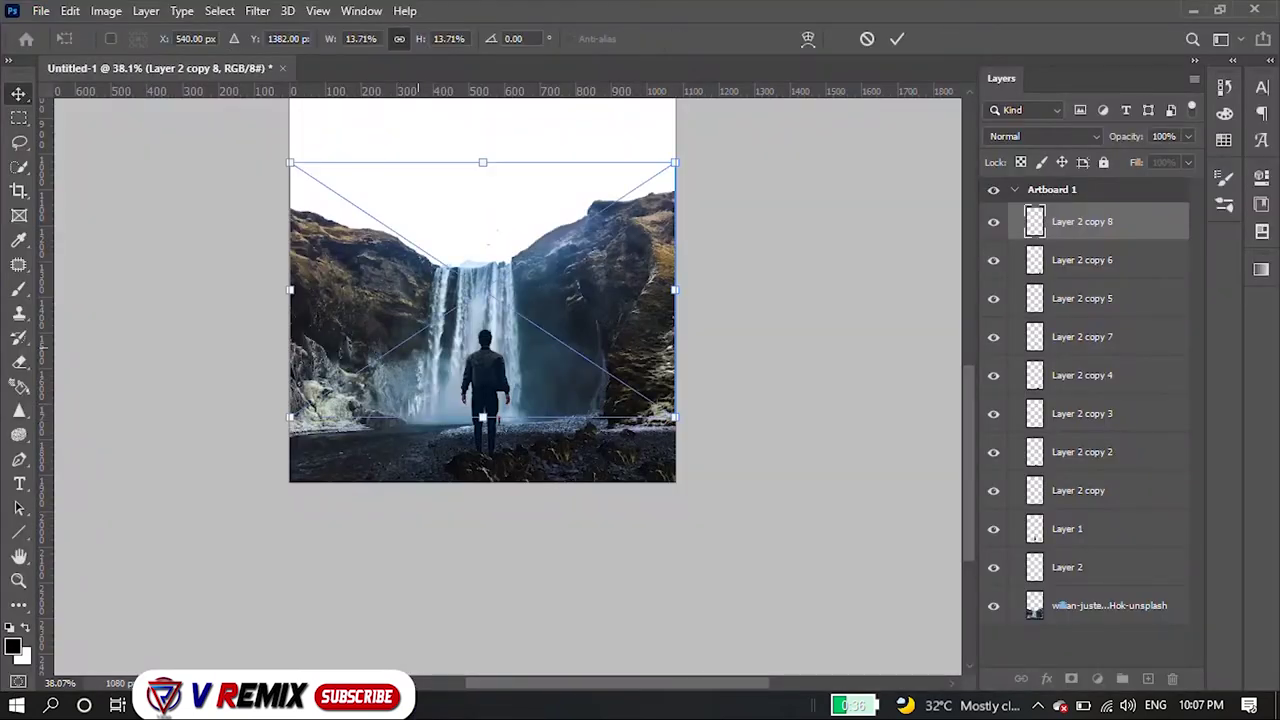
{"action": "left_click_drag", "start_coordinate": [510, 360], "coordinate": [474, 410]}
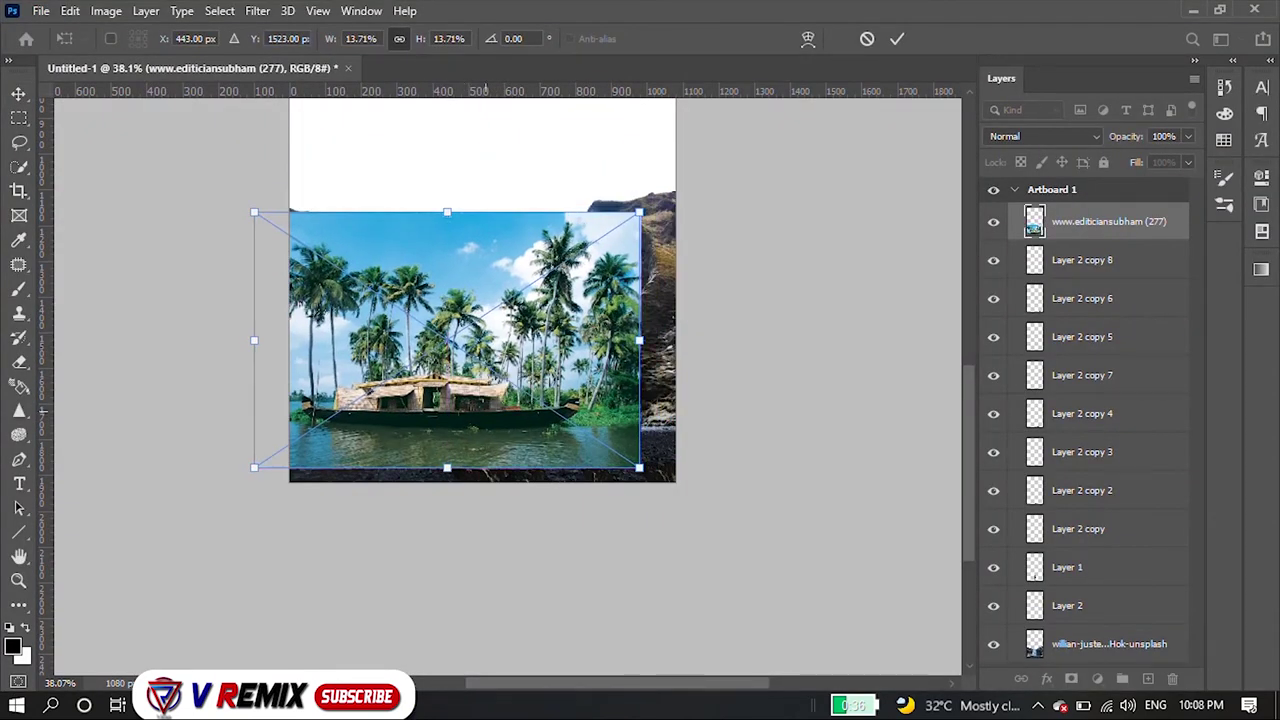
{"action": "left_click_drag", "start_coordinate": [639, 467], "coordinate": [677, 486]}
{"action": "left_click_drag", "start_coordinate": [527, 371], "coordinate": [502, 304]}
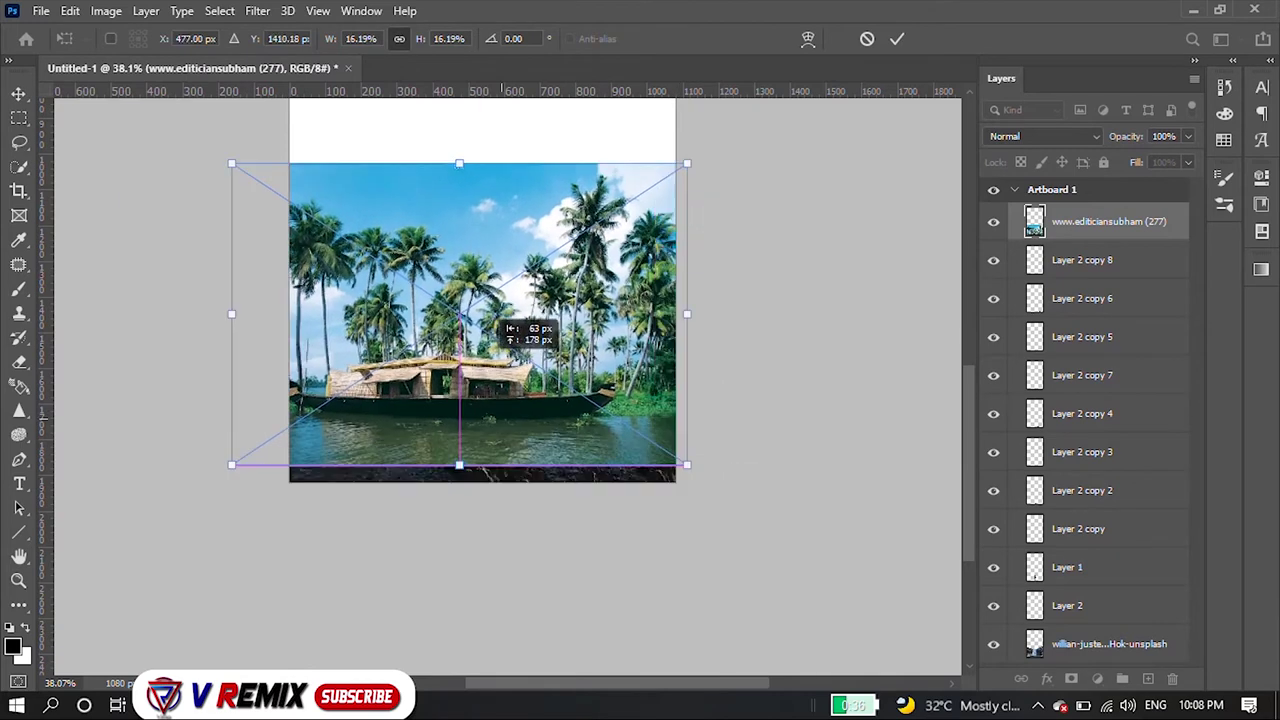
{"action": "left_click_drag", "start_coordinate": [225, 297], "coordinate": [199, 300]}
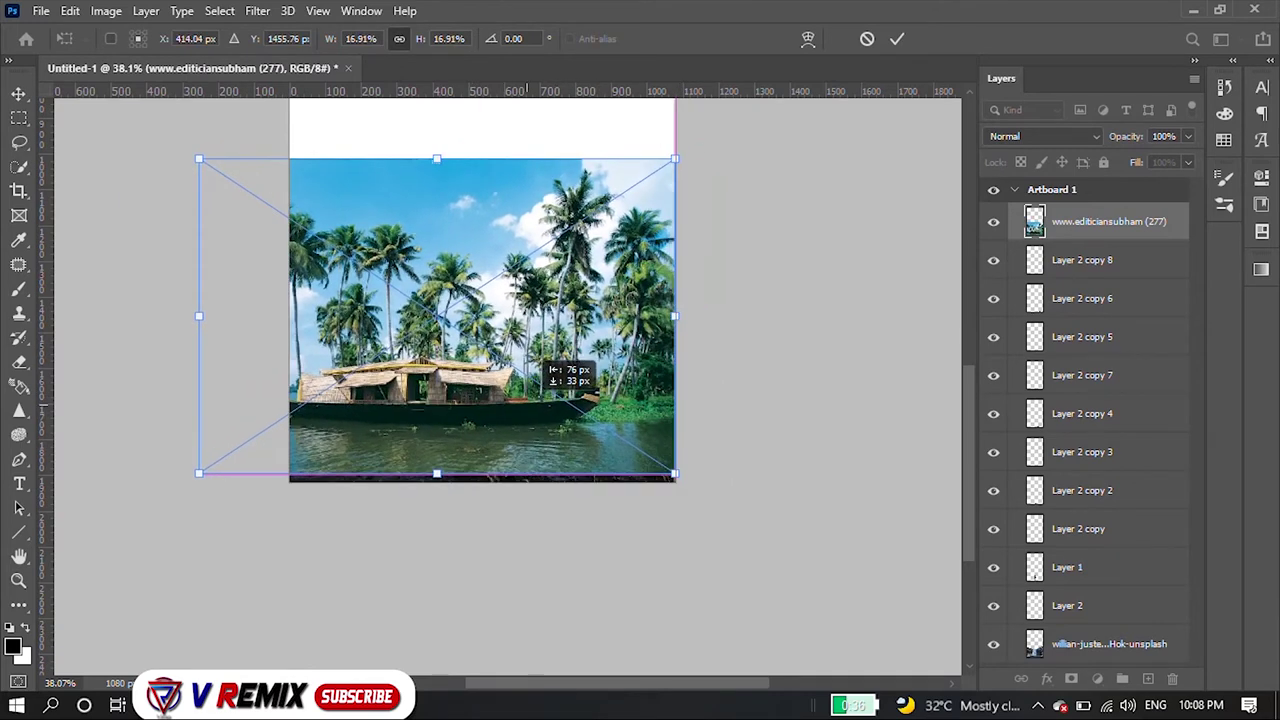
{"action": "left_click_drag", "start_coordinate": [548, 352], "coordinate": [548, 360]}
{"action": "key", "text": "Return"}
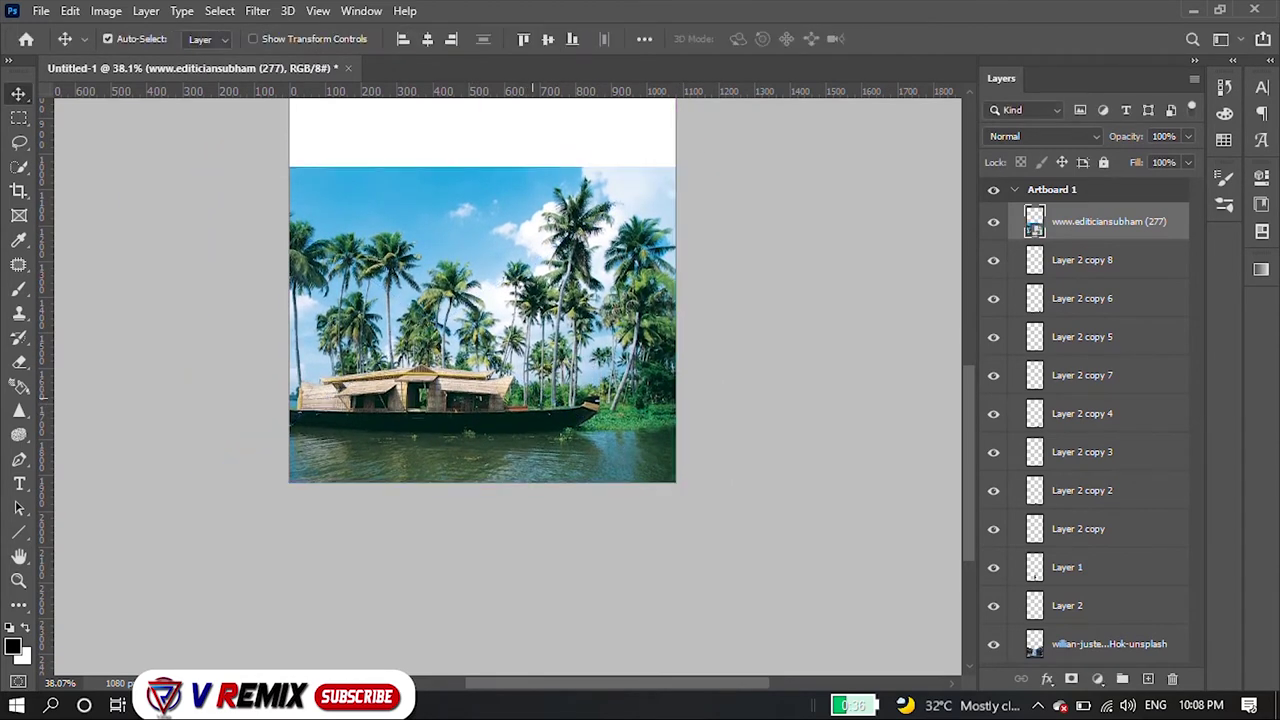
{"action": "scroll", "coordinate": [548, 390], "scroll_direction": "down", "scroll_amount": 1}
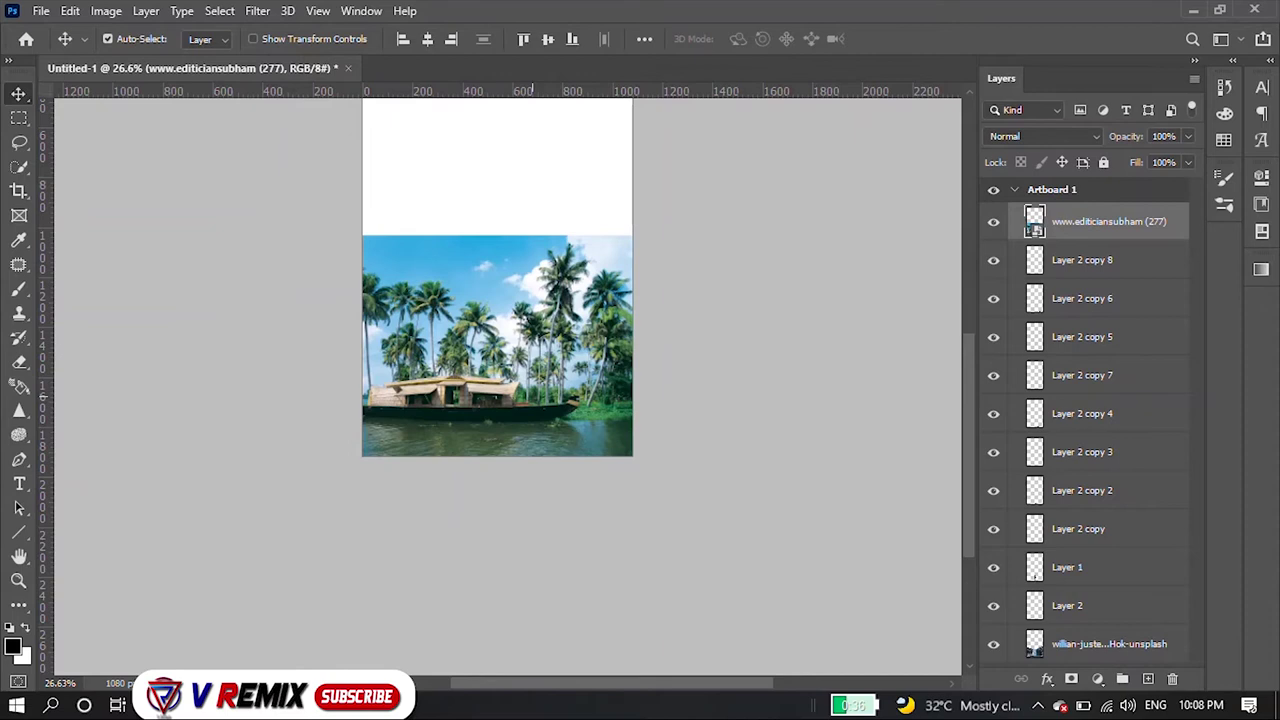
{"action": "scroll", "coordinate": [397, 424], "scroll_direction": "up", "scroll_amount": 1}
{"action": "scroll", "coordinate": [397, 424], "scroll_direction": "up", "scroll_amount": 2}
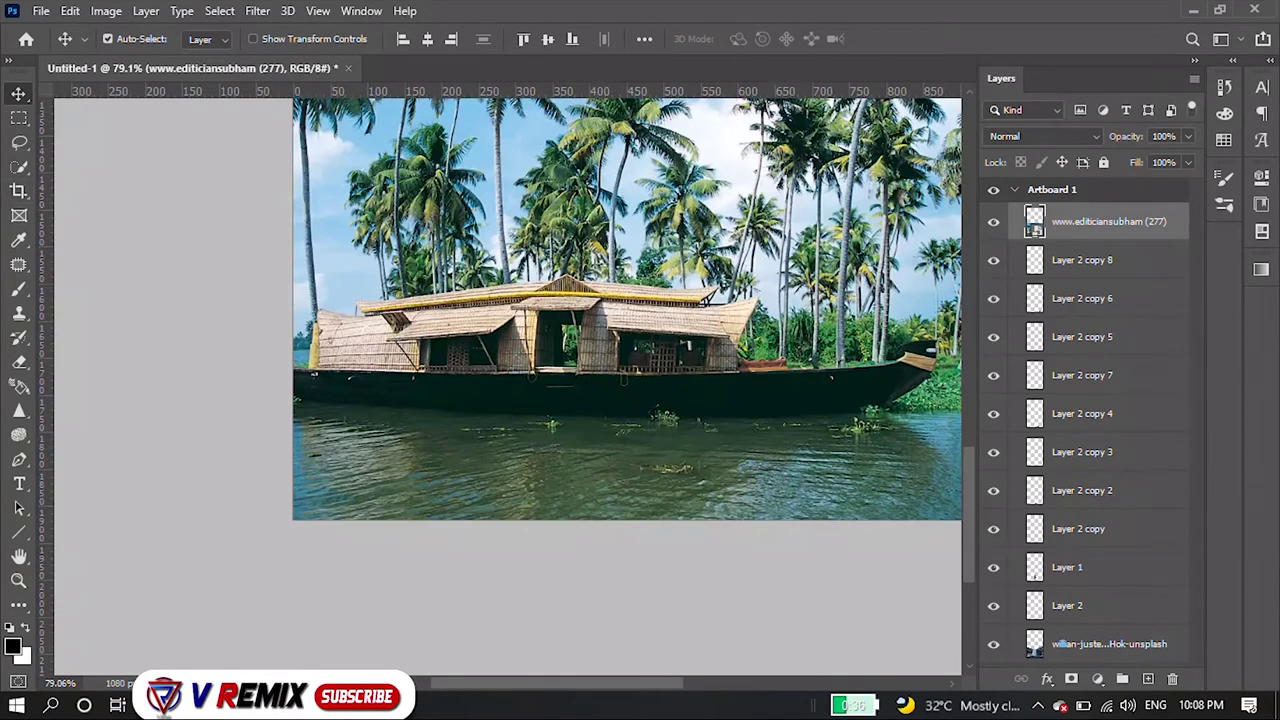
{"action": "left_click", "coordinate": [19, 117]}
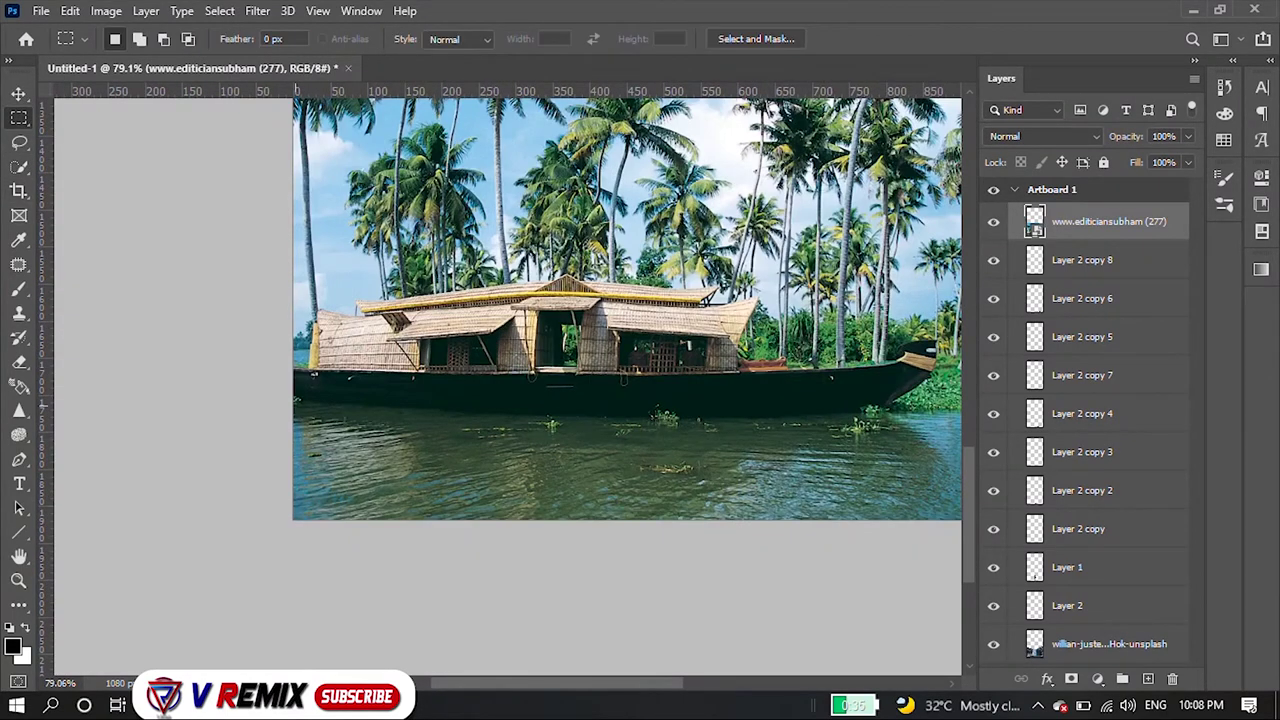
- Select the lower-left water area of the houseboat photo and invert the selection
{"action": "left_click_drag", "start_coordinate": [294, 398], "coordinate": [736, 518]}
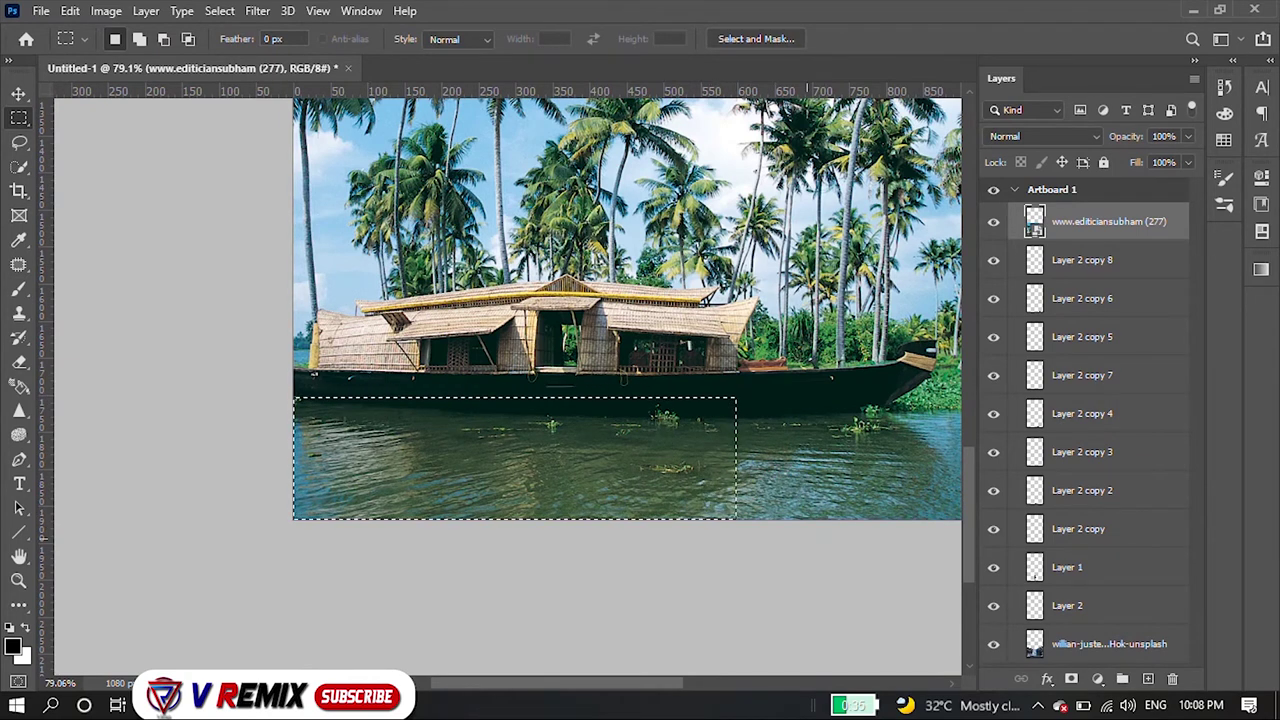
{"action": "scroll", "coordinate": [440, 485], "scroll_direction": "down", "scroll_amount": 2}
{"action": "left_click", "coordinate": [219, 10]}
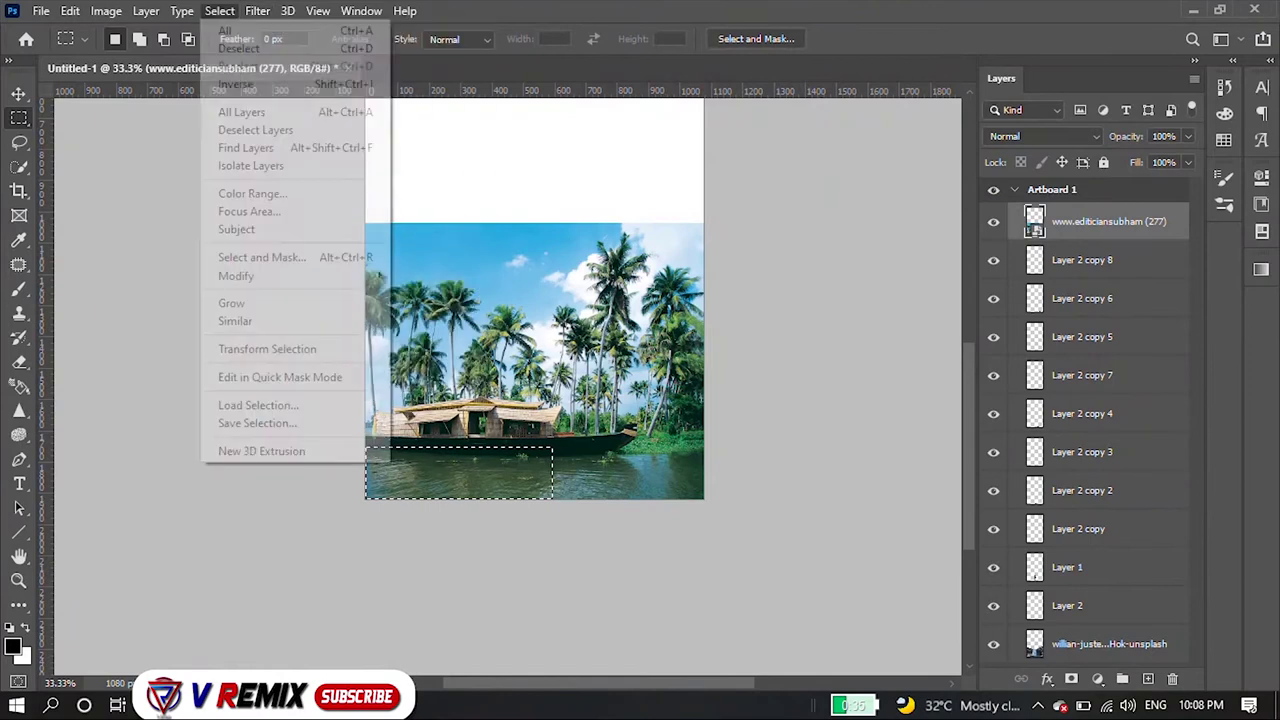
{"action": "left_click", "coordinate": [219, 10]}
{"action": "left_click", "coordinate": [219, 10]}
{"action": "left_click", "coordinate": [230, 84]}
- Rasterize the houseboat layer, delete everything outside the water strip, and deselect
{"action": "key", "text": "Delete"}
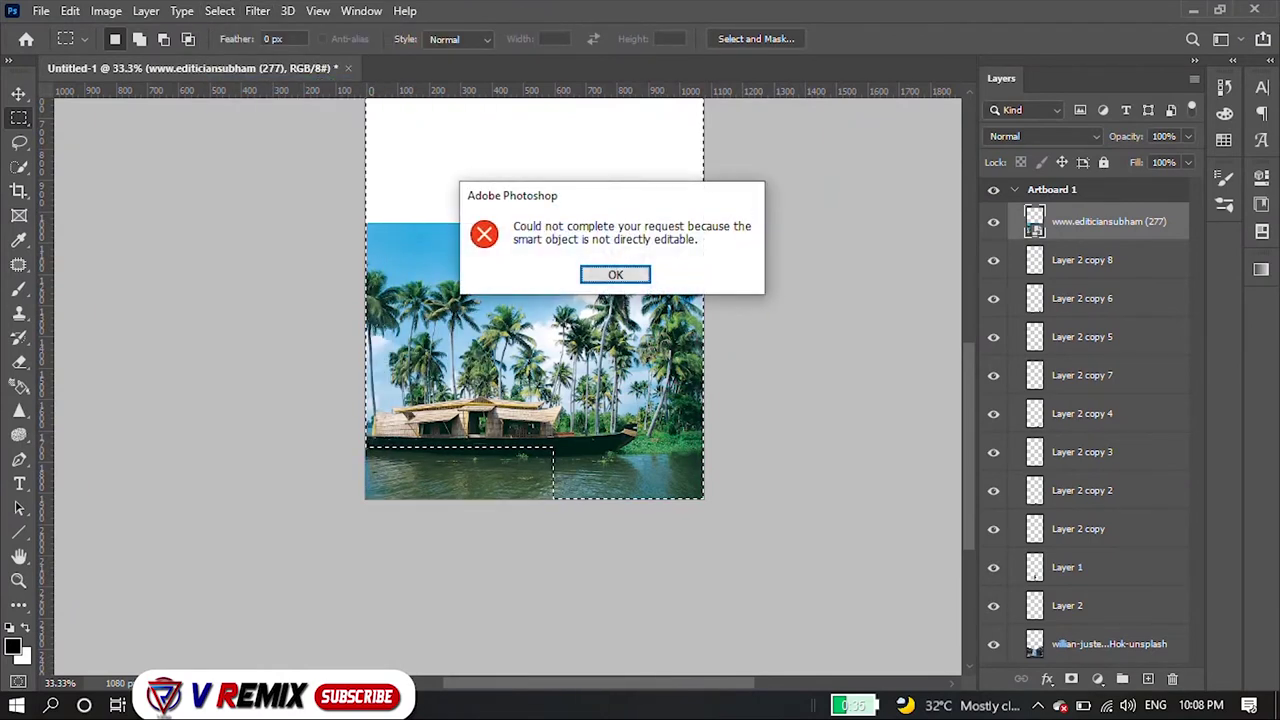
{"action": "key", "text": "Return"}
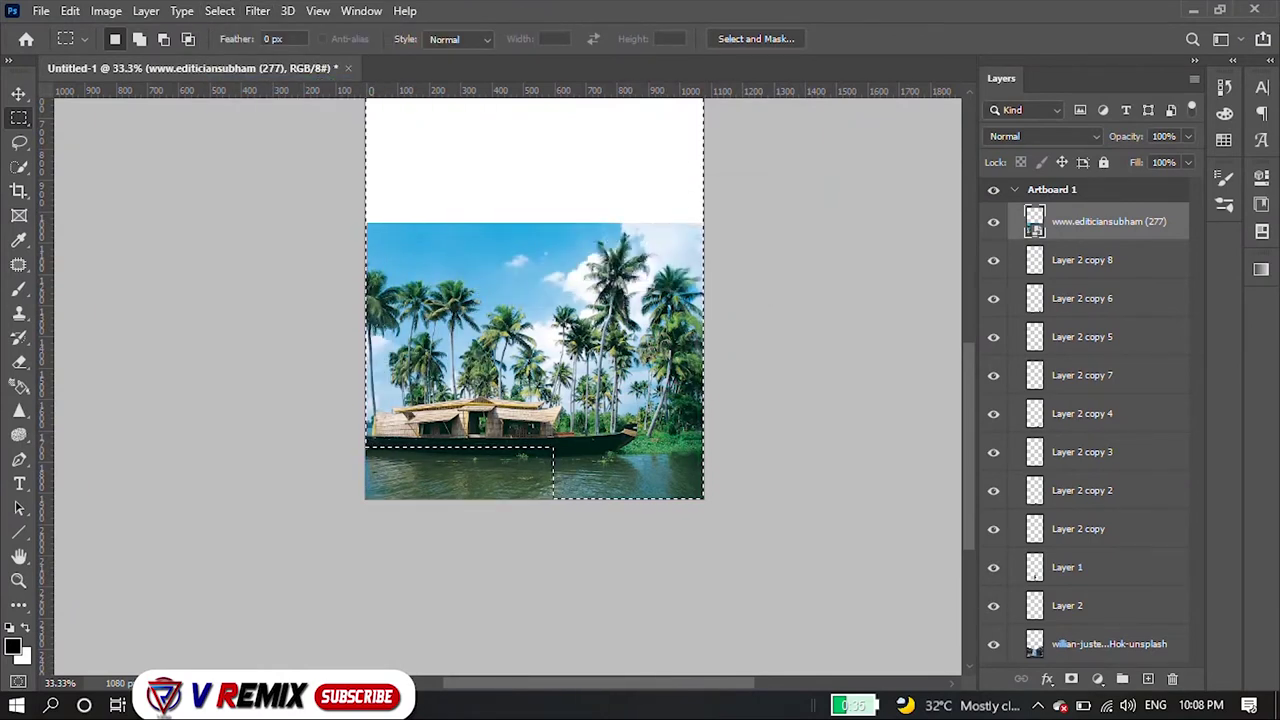
{"action": "right_click", "coordinate": [1110, 222]}
{"action": "left_click", "coordinate": [1032, 346]}
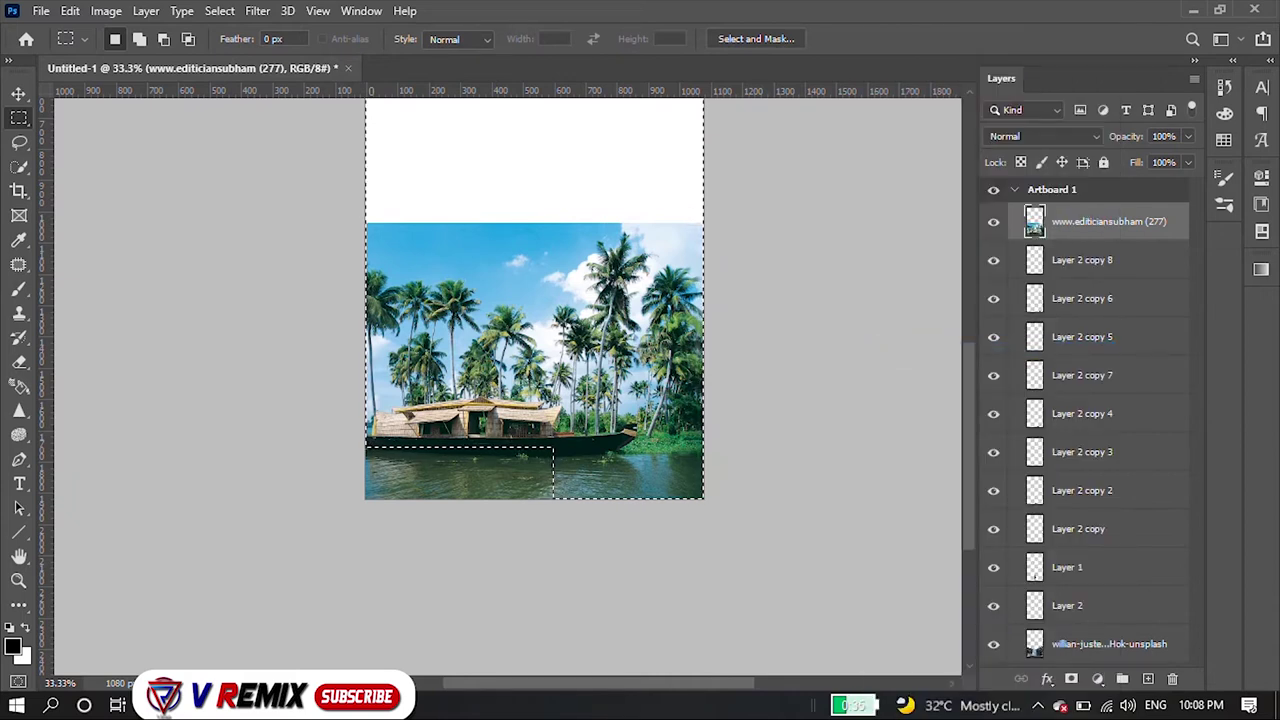
{"action": "key", "text": "Delete"}
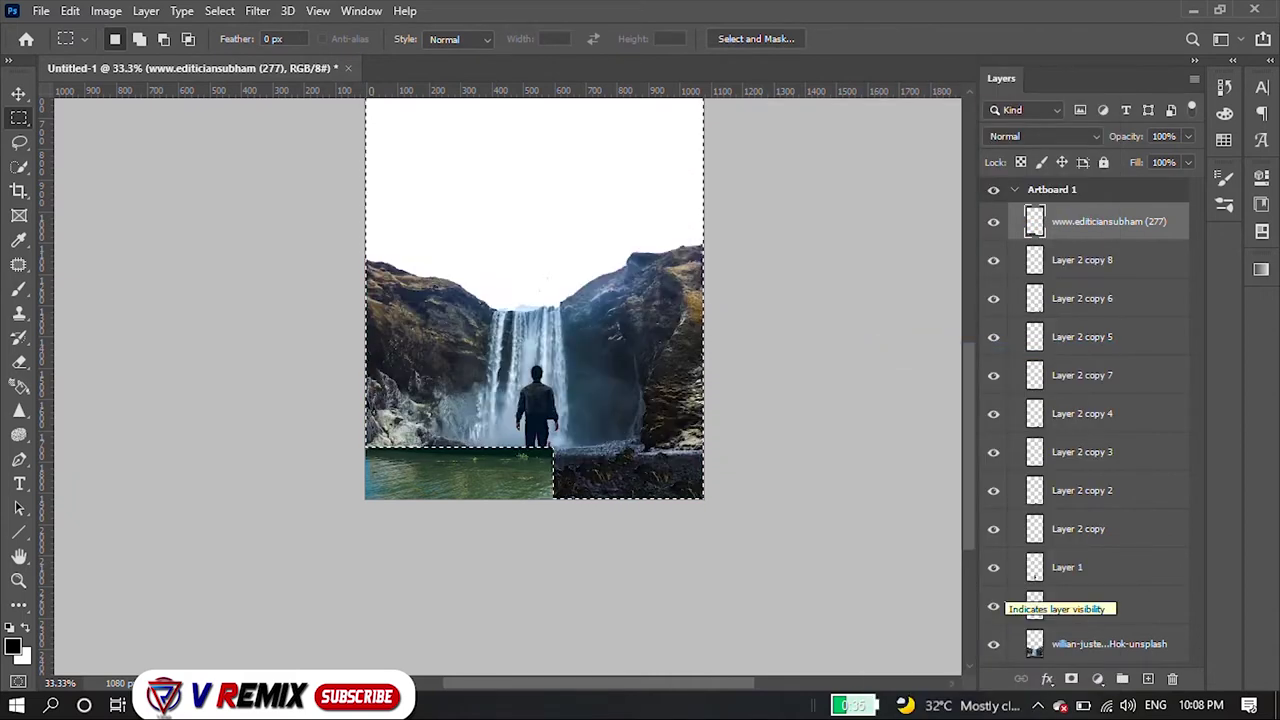
{"action": "key", "text": "ctrl+d"}
- Zoom in on the man and water strip and pick the Eraser tool
{"action": "scroll", "coordinate": [479, 398], "scroll_direction": "up", "scroll_amount": 2}
{"action": "scroll", "coordinate": [479, 398], "scroll_direction": "up", "scroll_amount": 2}
{"action": "scroll", "coordinate": [700, 350], "scroll_direction": "up", "scroll_amount": 2}
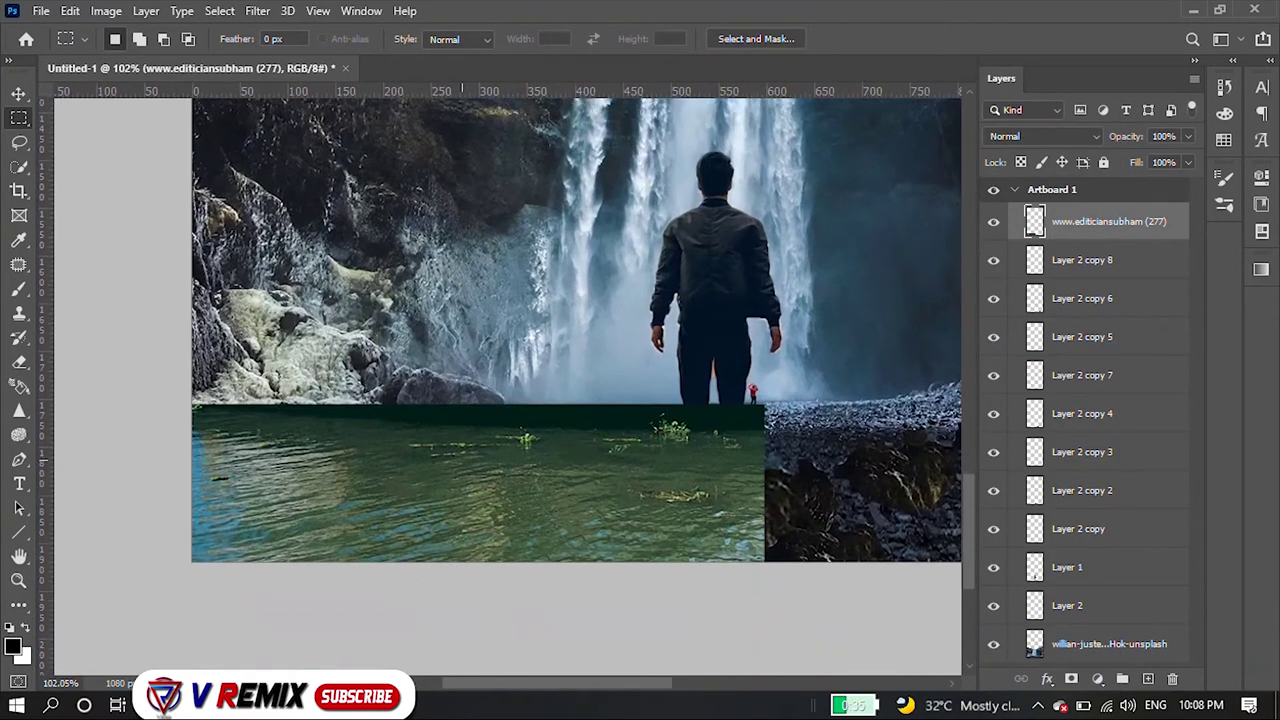
{"action": "scroll", "coordinate": [700, 350], "scroll_direction": "up", "scroll_amount": 1}
{"action": "scroll", "coordinate": [700, 350], "scroll_direction": "down", "scroll_amount": 2}
{"action": "scroll", "coordinate": [700, 350], "scroll_direction": "down", "scroll_amount": 2}
{"action": "scroll", "coordinate": [458, 352], "scroll_direction": "up", "scroll_amount": 2}
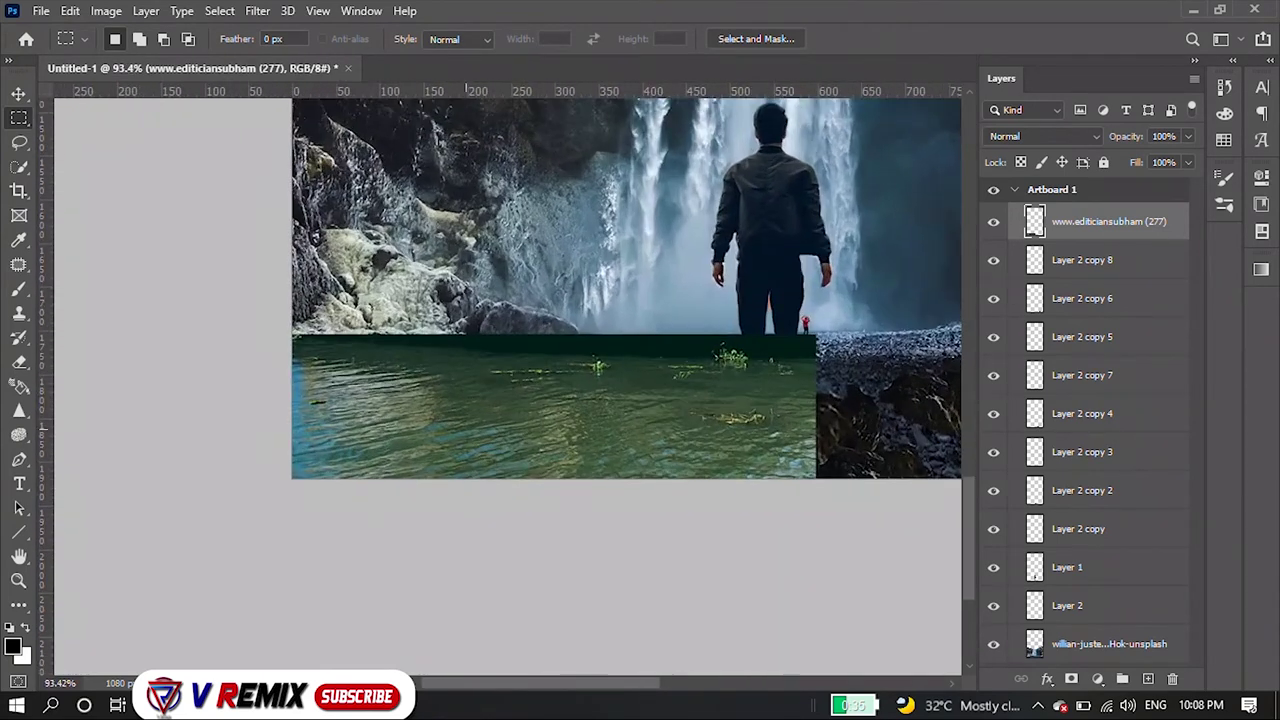
{"action": "scroll", "coordinate": [458, 352], "scroll_direction": "up", "scroll_amount": 1}
{"action": "scroll", "coordinate": [694, 298], "scroll_direction": "up", "scroll_amount": 2}
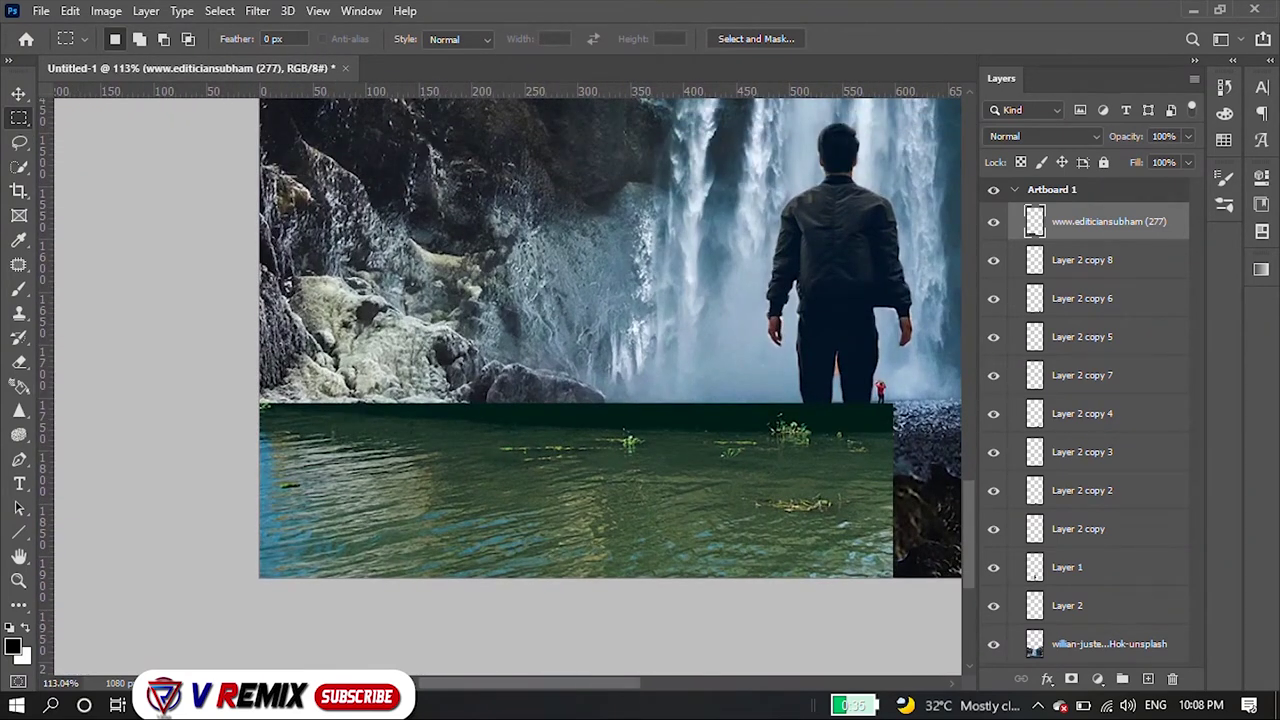
{"action": "key", "text": "e"}
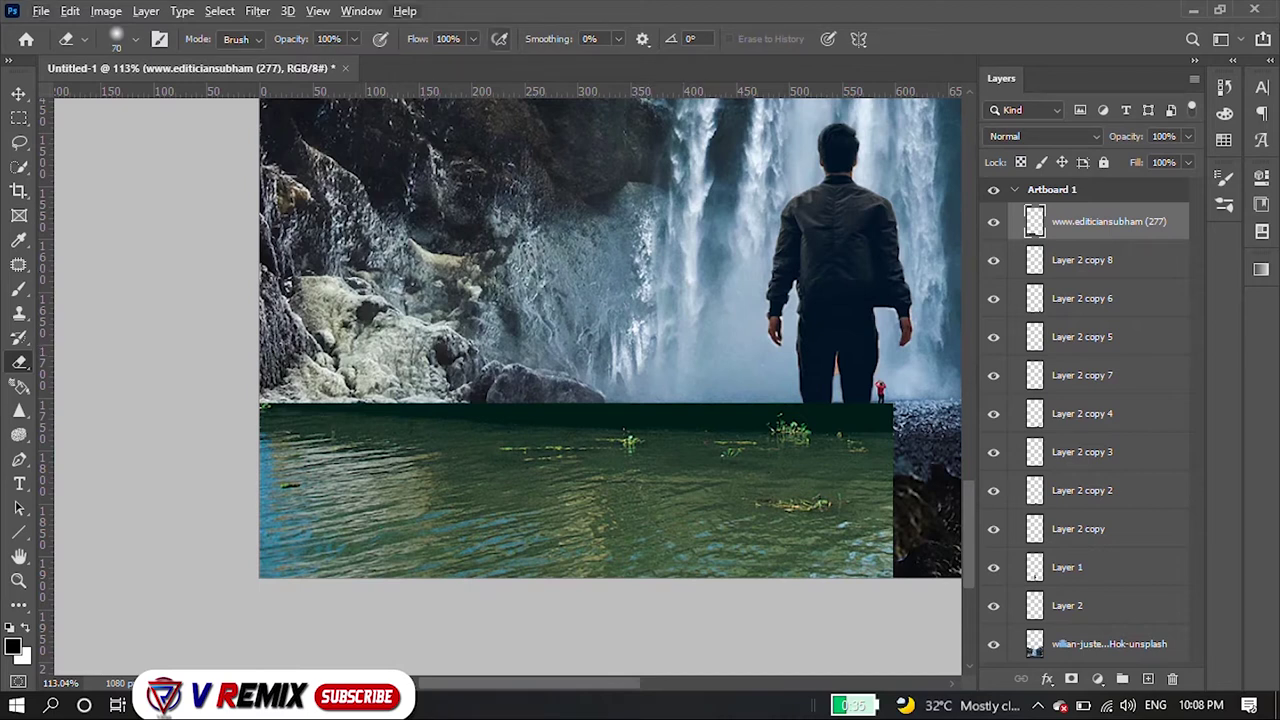
- Lower the Eraser flow to 14%
{"action": "left_click", "coordinate": [473, 39]}
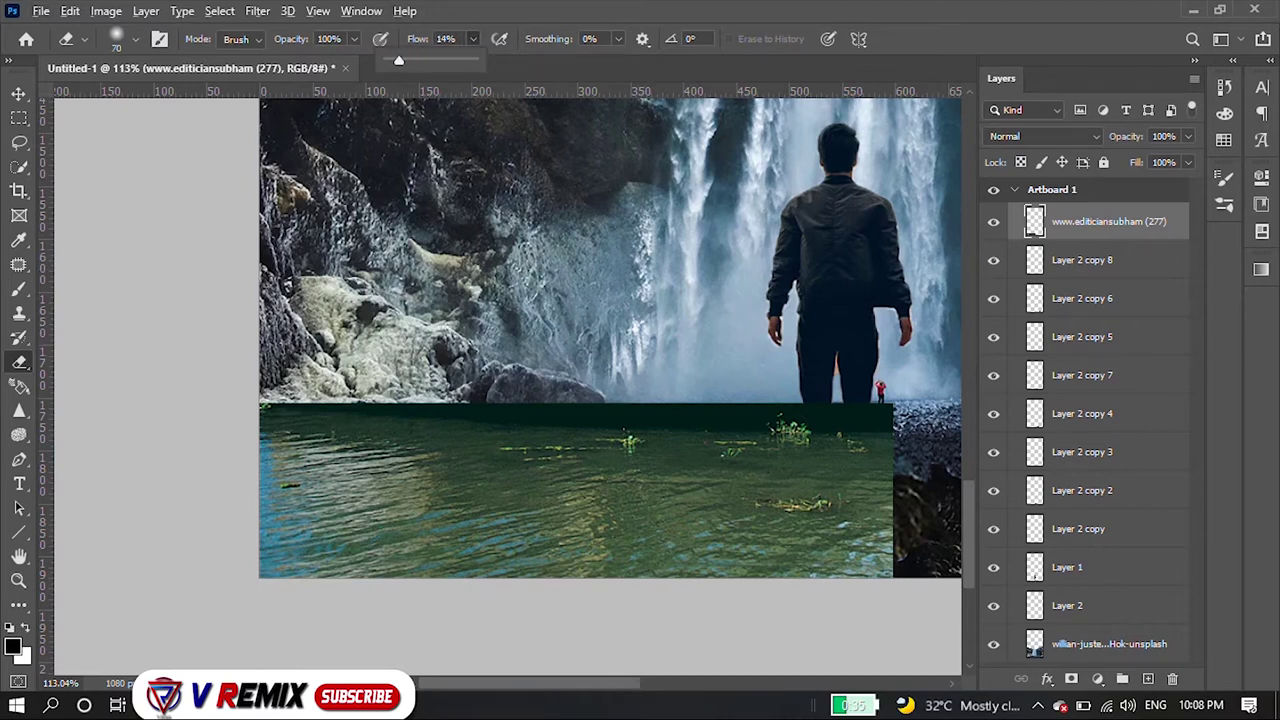
{"action": "scroll", "coordinate": [610, 340], "scroll_direction": "down", "scroll_amount": 2}
{"action": "scroll", "coordinate": [610, 340], "scroll_direction": "up", "scroll_amount": 2}
{"action": "scroll", "coordinate": [610, 340], "scroll_direction": "up", "scroll_amount": 2}
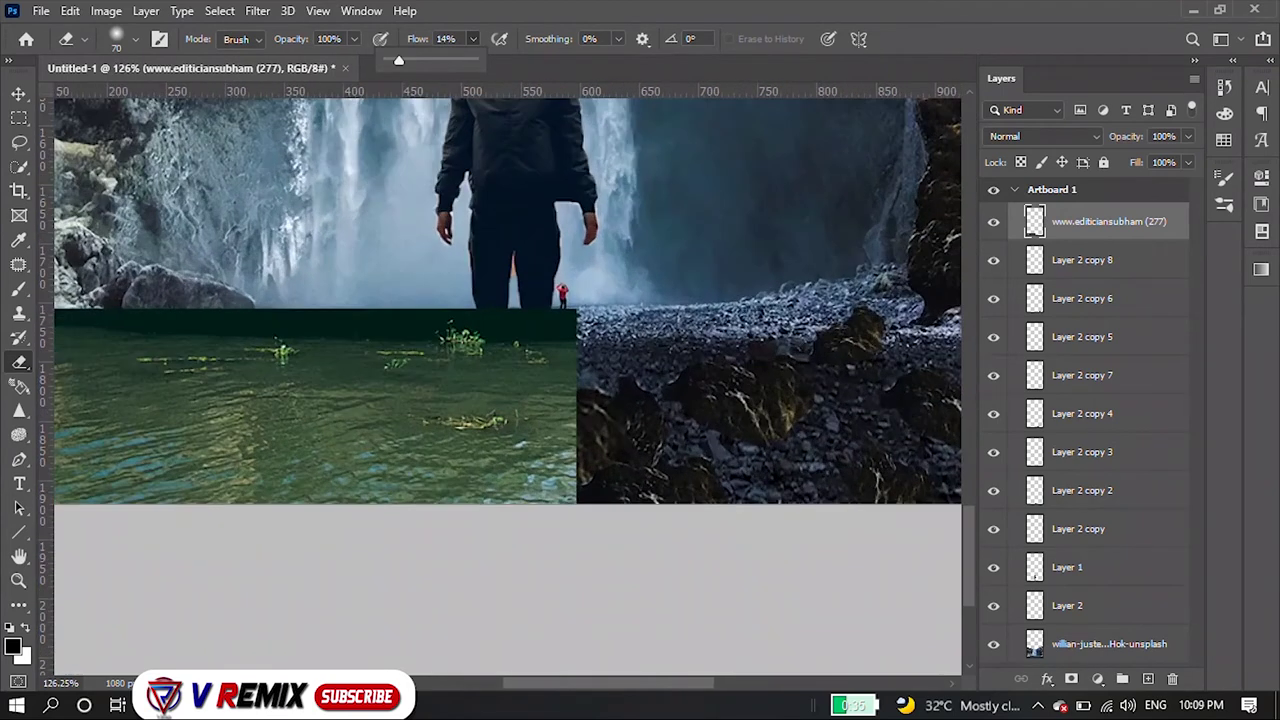
{"action": "left_click", "coordinate": [601, 464]}
- Soften the water layer's right edge and the dark band over the man's legs
{"action": "left_click_drag", "start_coordinate": [571, 470], "coordinate": [583, 430]}
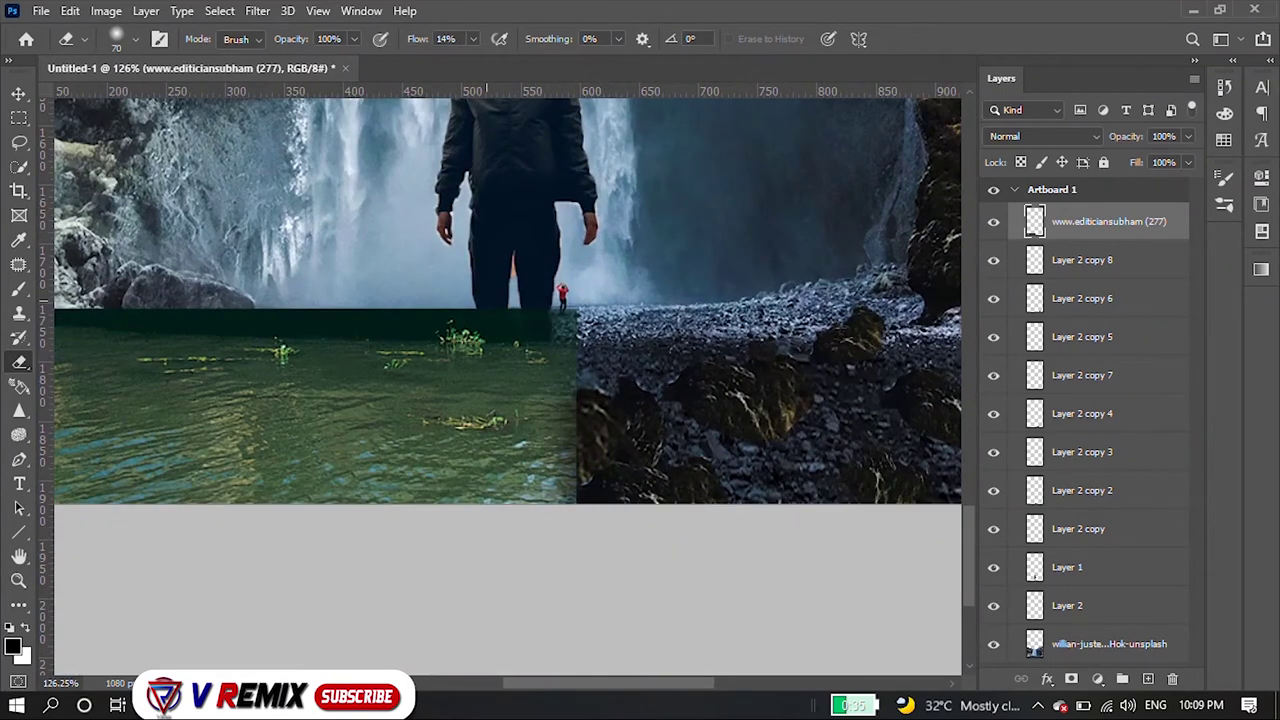
{"action": "left_click_drag", "start_coordinate": [487, 325], "coordinate": [500, 325]}
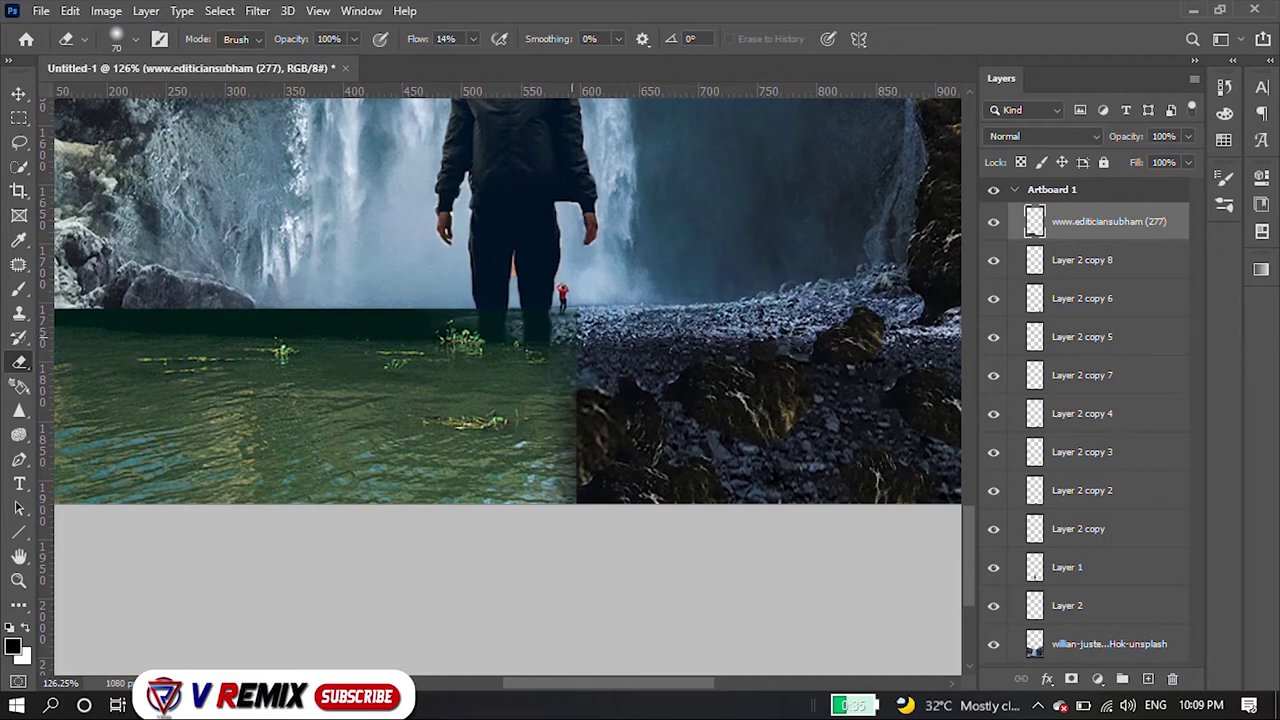
{"action": "left_click_drag", "start_coordinate": [580, 420], "coordinate": [580, 490]}
{"action": "left_click_drag", "start_coordinate": [576, 380], "coordinate": [576, 490]}
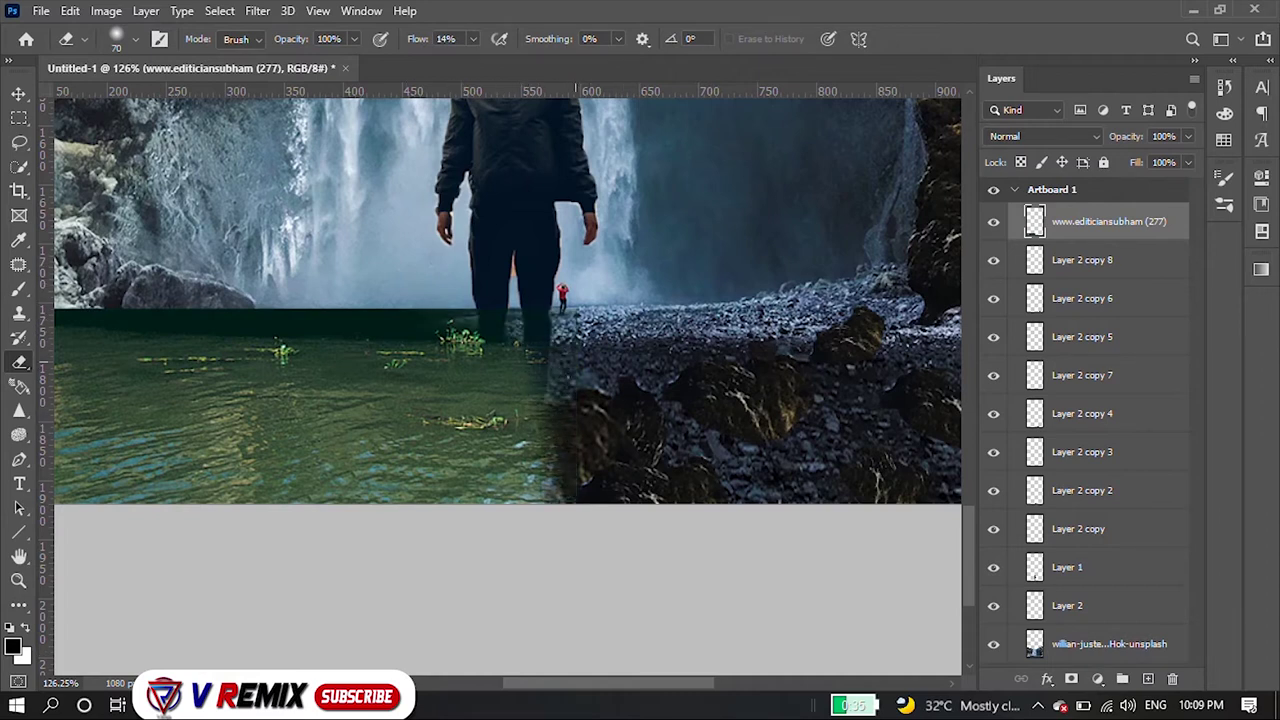
{"action": "scroll", "coordinate": [708, 437], "scroll_direction": "down", "scroll_amount": 3}
{"action": "scroll", "coordinate": [155, 335], "scroll_direction": "up", "scroll_amount": 3}
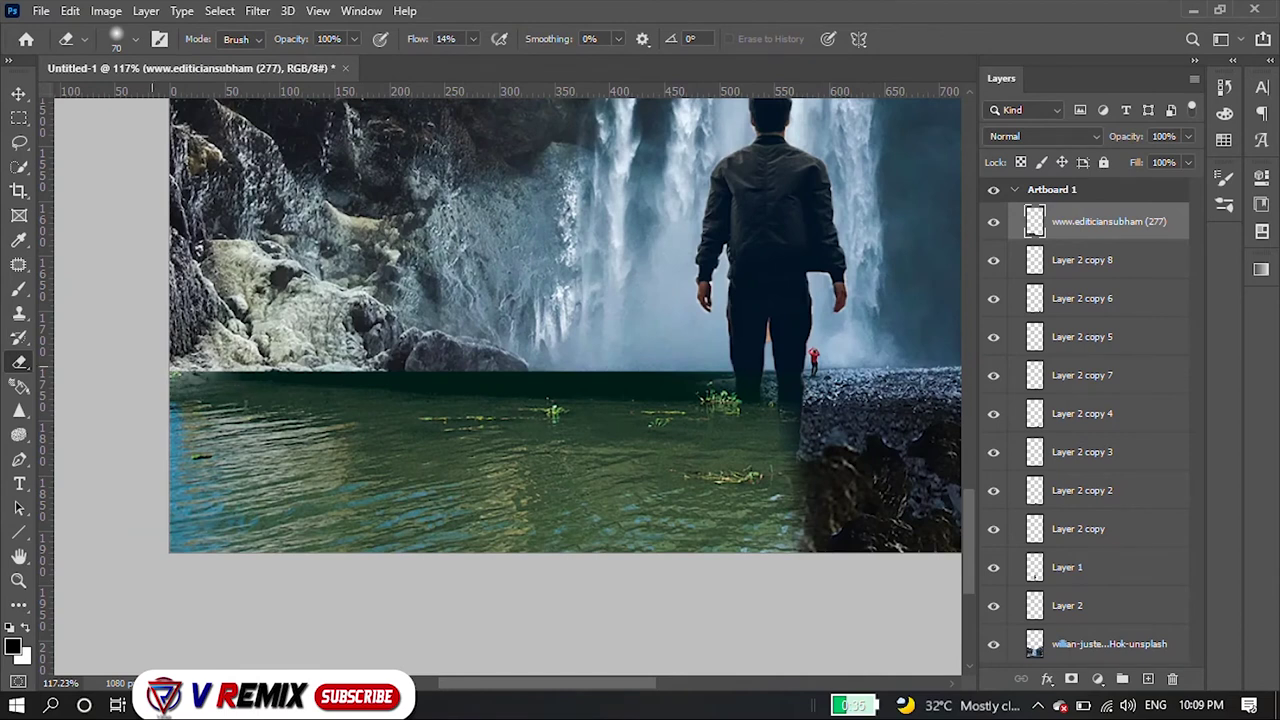
- Blend the water's top band, shoreline strip and rock seams into the waterfall scene
{"action": "left_click_drag", "start_coordinate": [326, 345], "coordinate": [273, 339]}
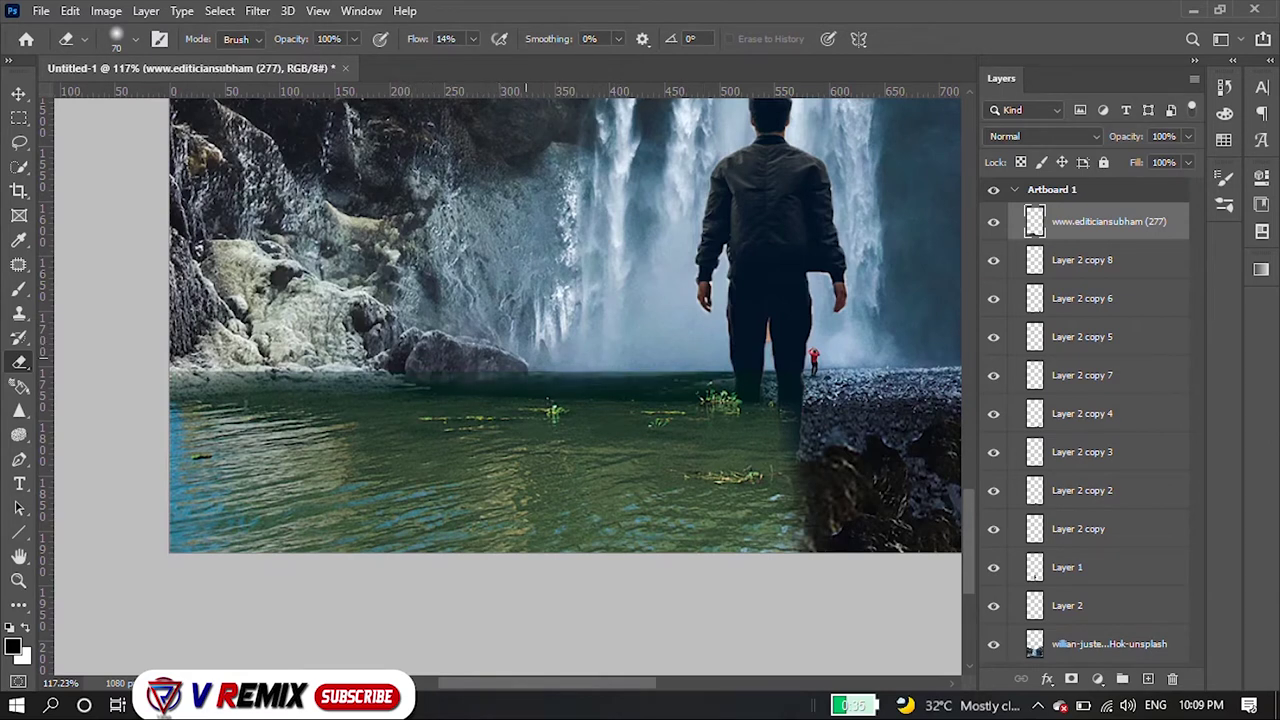
{"action": "left_click_drag", "start_coordinate": [525, 368], "coordinate": [213, 370]}
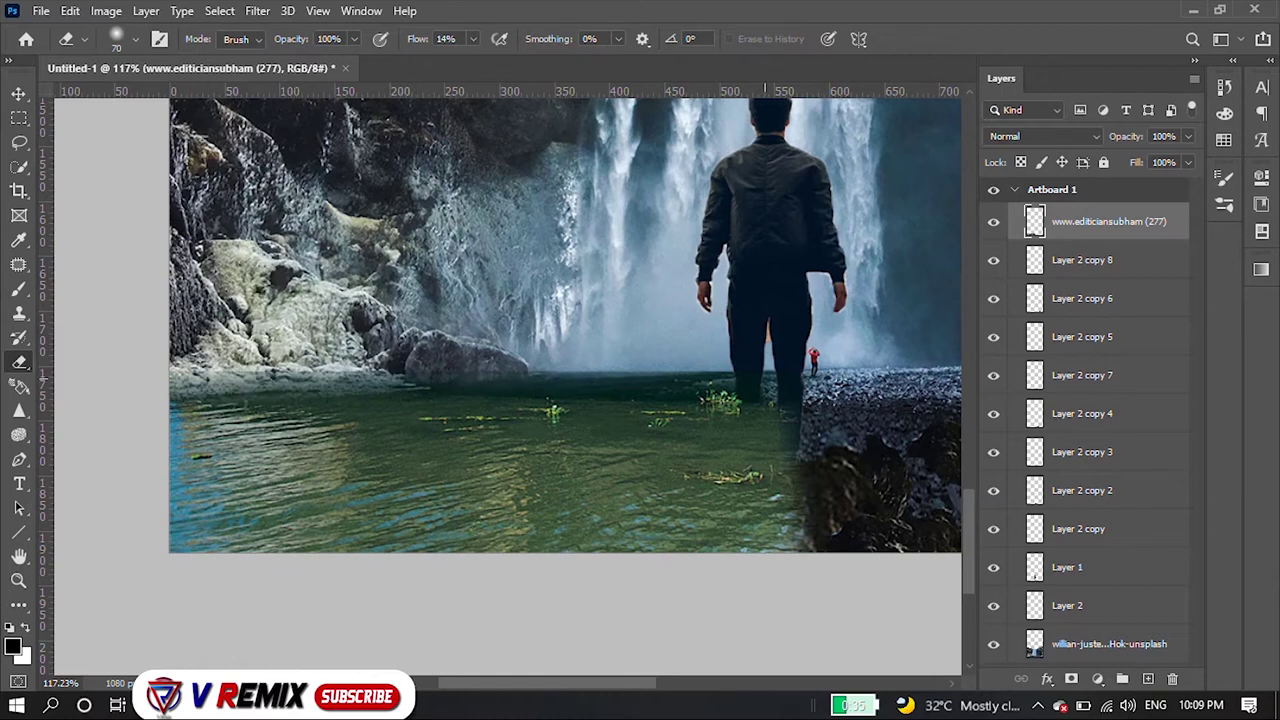
{"action": "left_click_drag", "start_coordinate": [782, 450], "coordinate": [787, 500]}
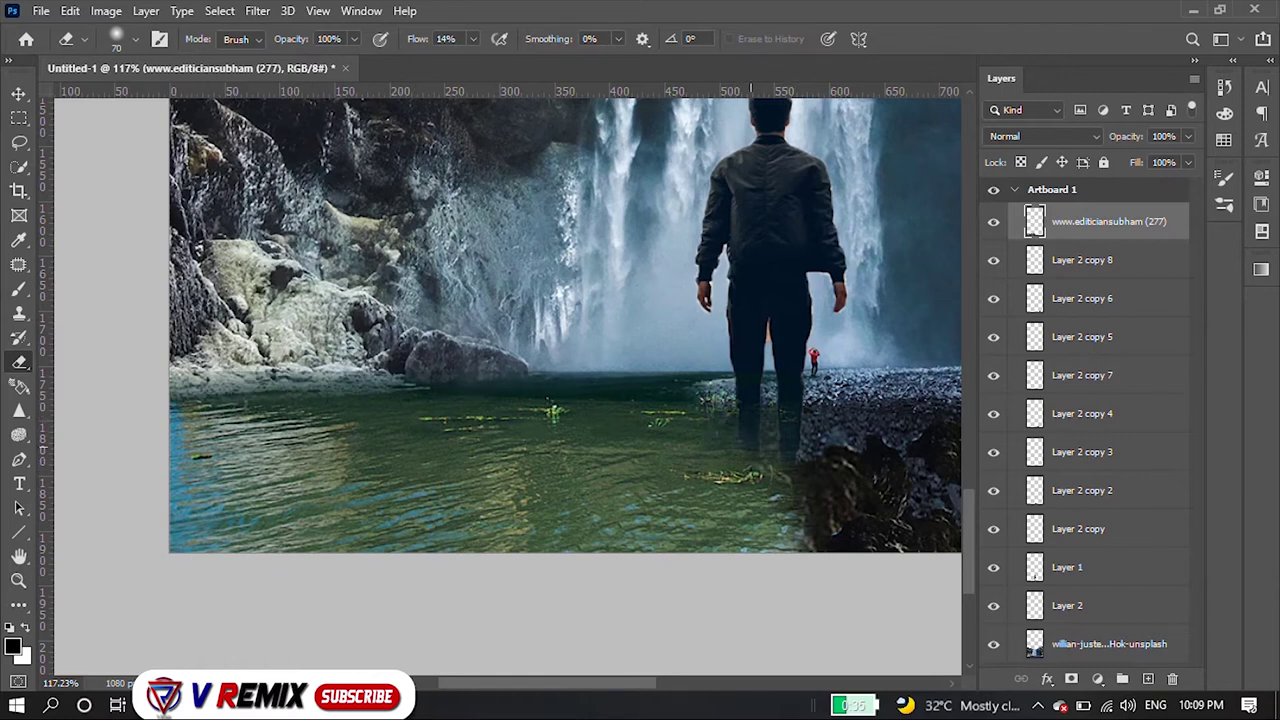
{"action": "left_click_drag", "start_coordinate": [775, 535], "coordinate": [740, 490]}
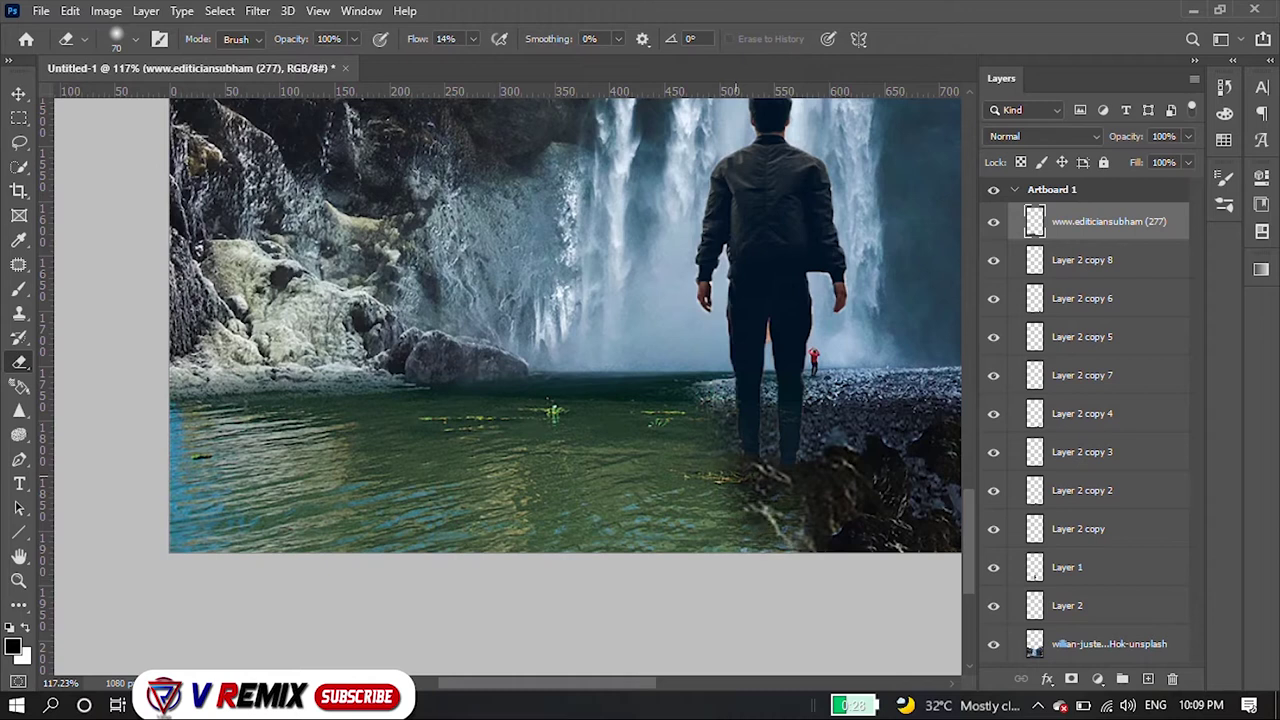
{"action": "scroll", "coordinate": [600, 350], "scroll_direction": "down", "scroll_amount": 2}
{"action": "scroll", "coordinate": [600, 350], "scroll_direction": "up", "scroll_amount": 3}
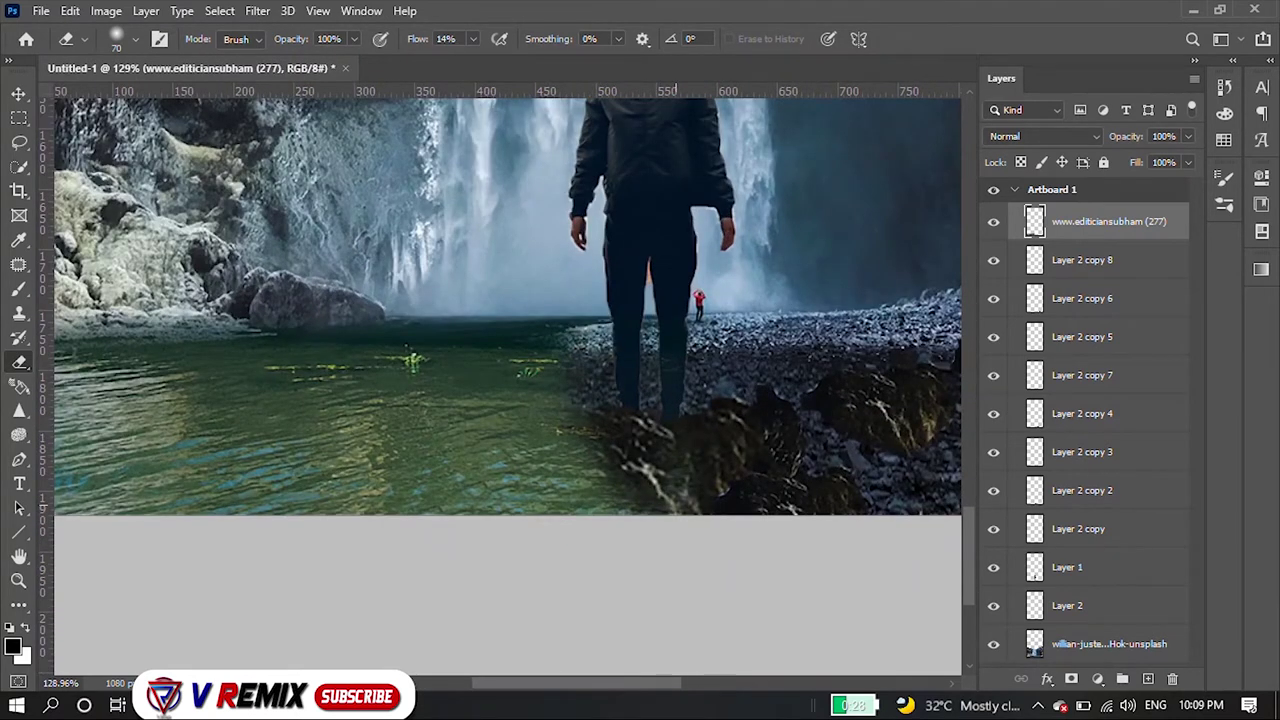
{"action": "scroll", "coordinate": [673, 400], "scroll_direction": "down", "scroll_amount": 3}
{"action": "scroll", "coordinate": [700, 400], "scroll_direction": "down", "scroll_amount": 1}
{"action": "scroll", "coordinate": [720, 400], "scroll_direction": "up", "scroll_amount": 1}
{"action": "scroll", "coordinate": [740, 400], "scroll_direction": "down", "scroll_amount": 1}
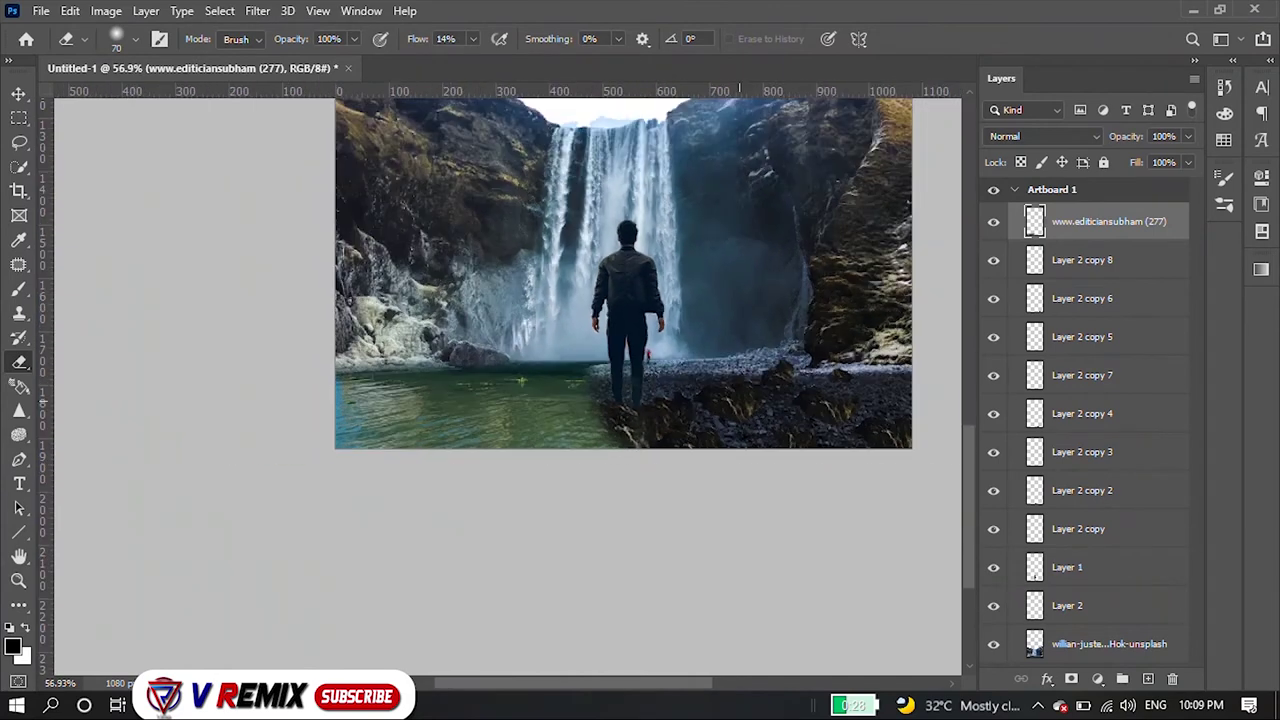
{"action": "scroll", "coordinate": [740, 400], "scroll_direction": "down", "scroll_amount": 1}
{"action": "scroll", "coordinate": [740, 400], "scroll_direction": "down", "scroll_amount": 2}
{"action": "scroll", "coordinate": [720, 400], "scroll_direction": "down", "scroll_amount": 1}
{"action": "scroll", "coordinate": [670, 400], "scroll_direction": "up", "scroll_amount": 3}
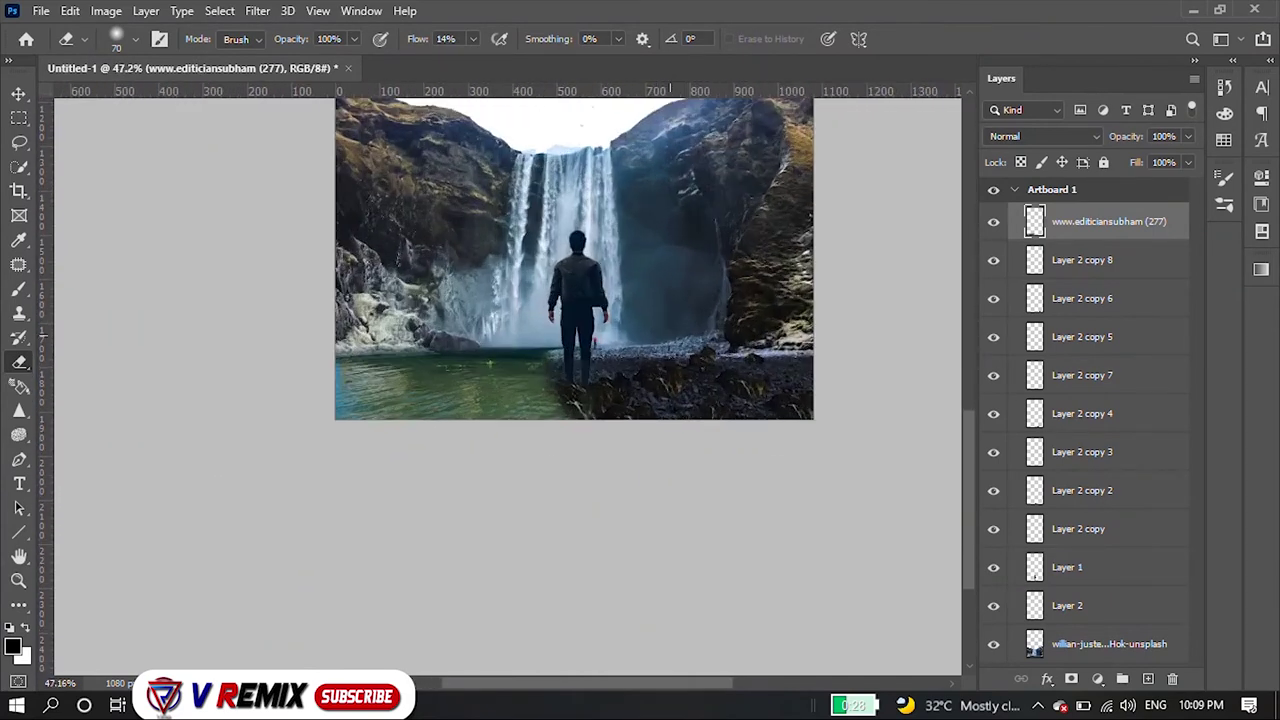
{"action": "scroll", "coordinate": [660, 300], "scroll_direction": "up", "scroll_amount": 2}
{"action": "scroll", "coordinate": [440, 475], "scroll_direction": "down", "scroll_amount": 1}
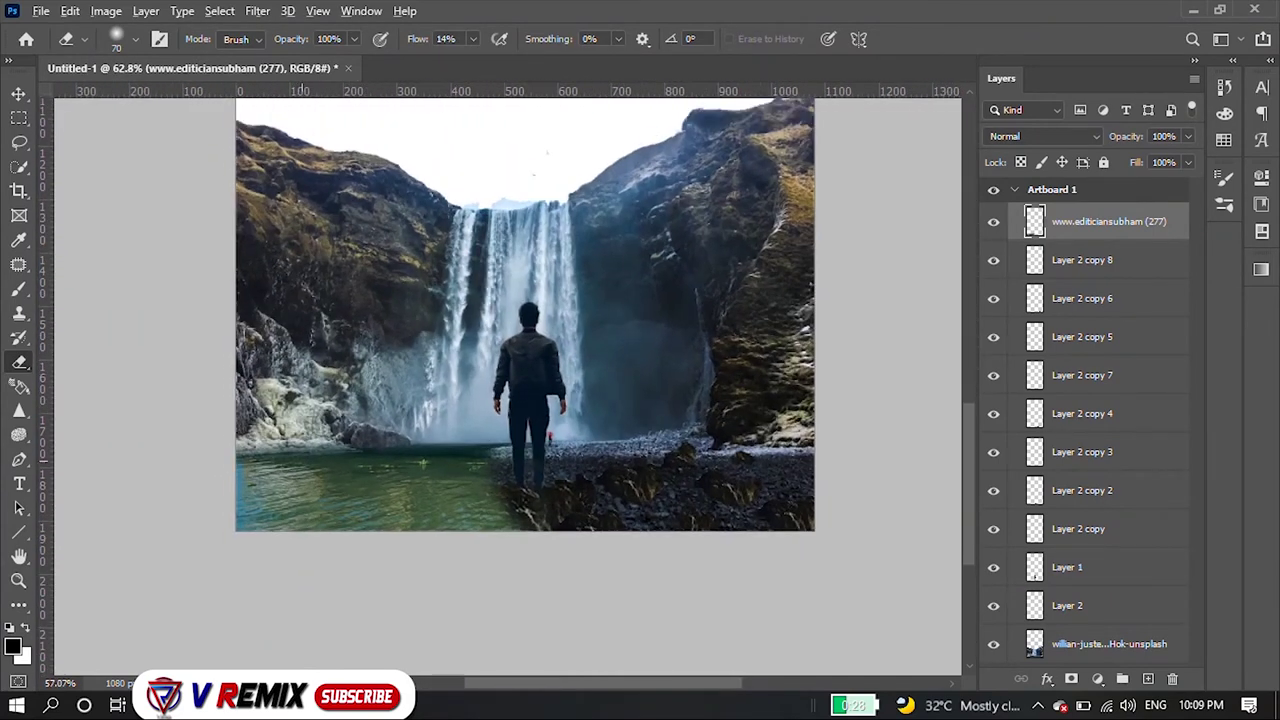
{"action": "scroll", "coordinate": [440, 475], "scroll_direction": "down", "scroll_amount": 2}
{"action": "scroll", "coordinate": [445, 480], "scroll_direction": "down", "scroll_amount": 3}
{"action": "scroll", "coordinate": [450, 485], "scroll_direction": "down", "scroll_amount": 3}
{"action": "scroll", "coordinate": [487, 340], "scroll_direction": "down", "scroll_amount": 1}
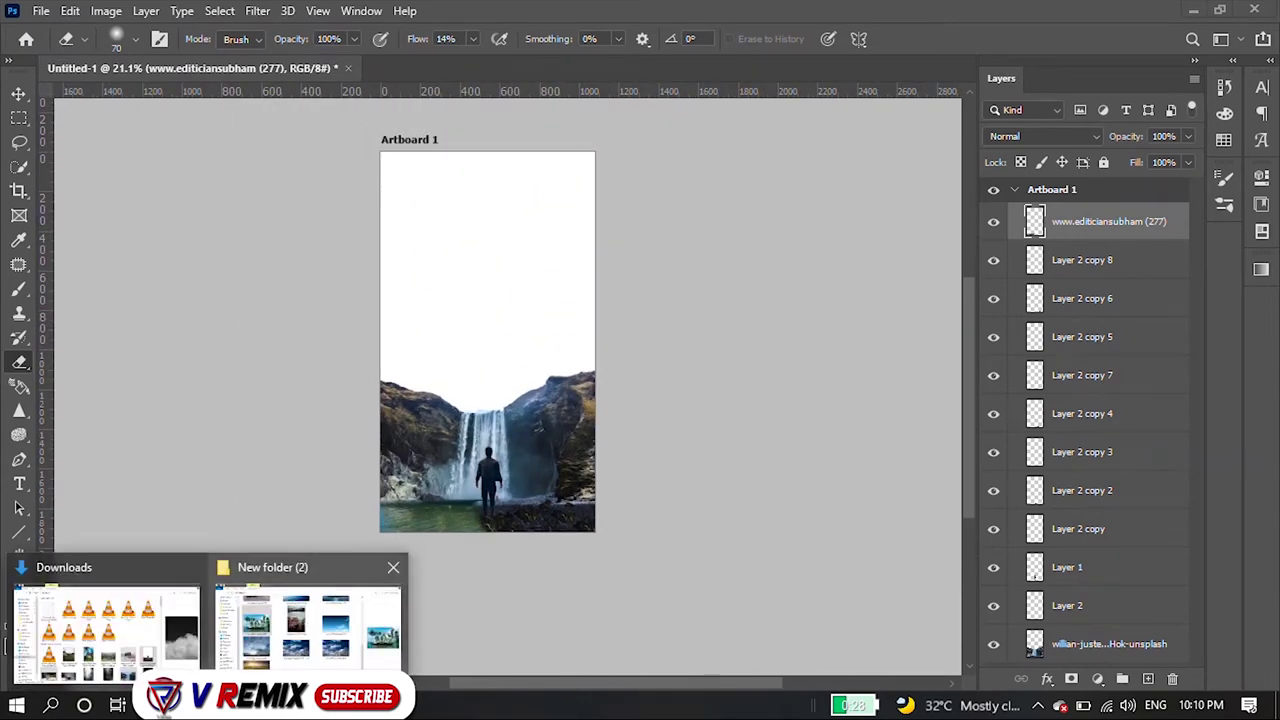
- Drag the grey Shiva statue image from New folder (2) onto the canvas
{"action": "left_click", "coordinate": [305, 610]}
{"action": "scroll", "coordinate": [600, 380], "scroll_direction": "up", "scroll_amount": 5}
{"action": "scroll", "coordinate": [600, 380], "scroll_direction": "up", "scroll_amount": 5}
{"action": "left_click", "coordinate": [286, 429]}
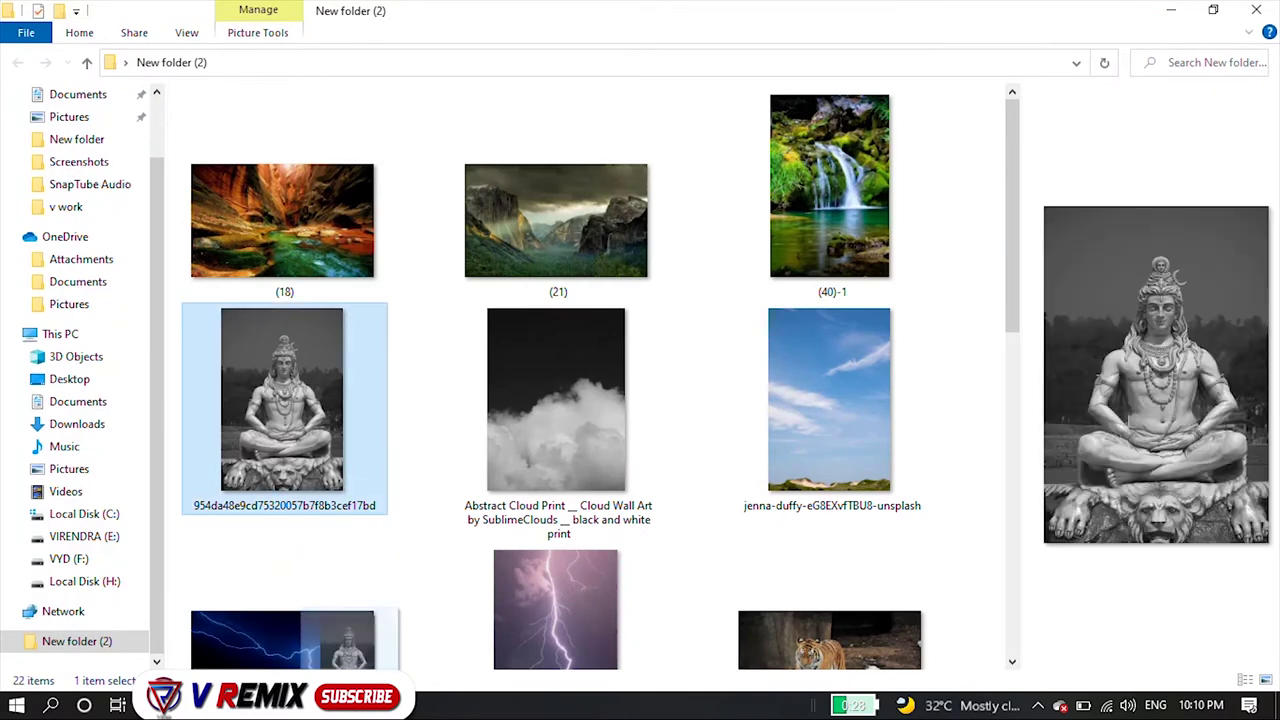
{"action": "left_click_drag", "start_coordinate": [286, 429], "coordinate": [487, 340]}
{"action": "scroll", "coordinate": [476, 235], "scroll_direction": "up", "scroll_amount": 5}
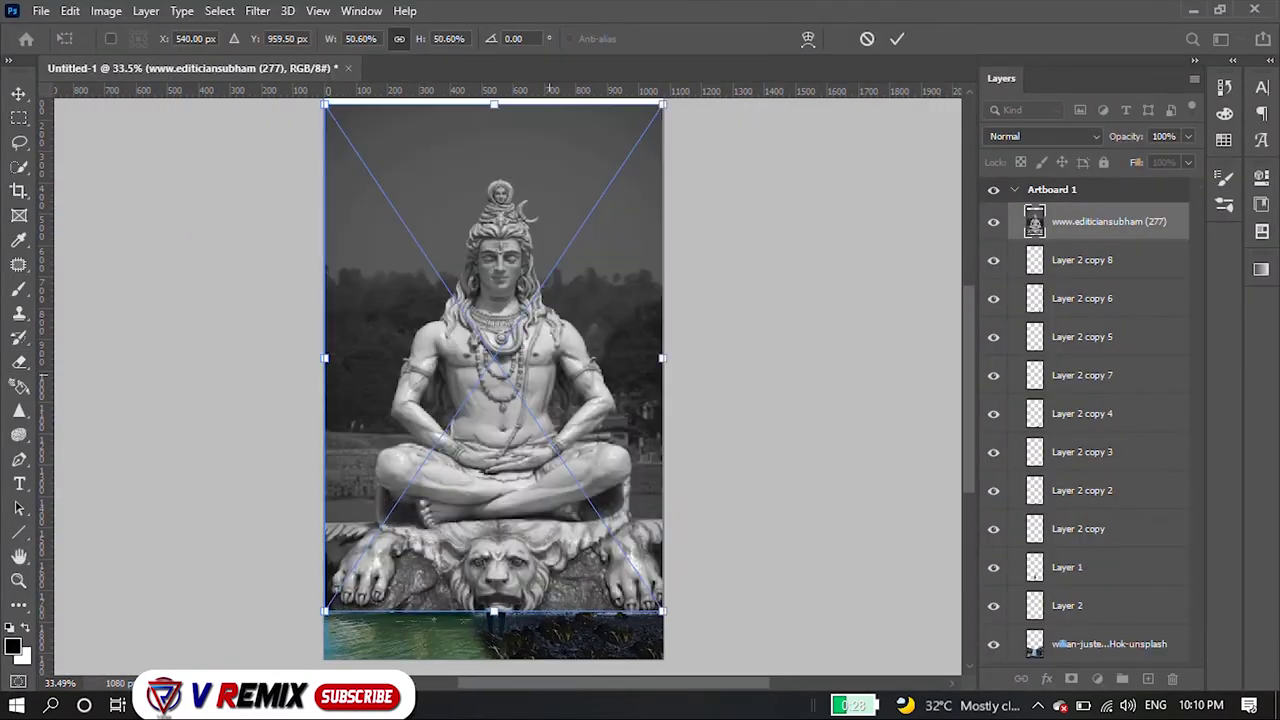
{"action": "key", "text": "alt+space"}
- Commit the placed Shiva statue image
{"action": "key", "text": "Escape"}
{"action": "key", "text": "Return"}
{"action": "key", "text": "e"}
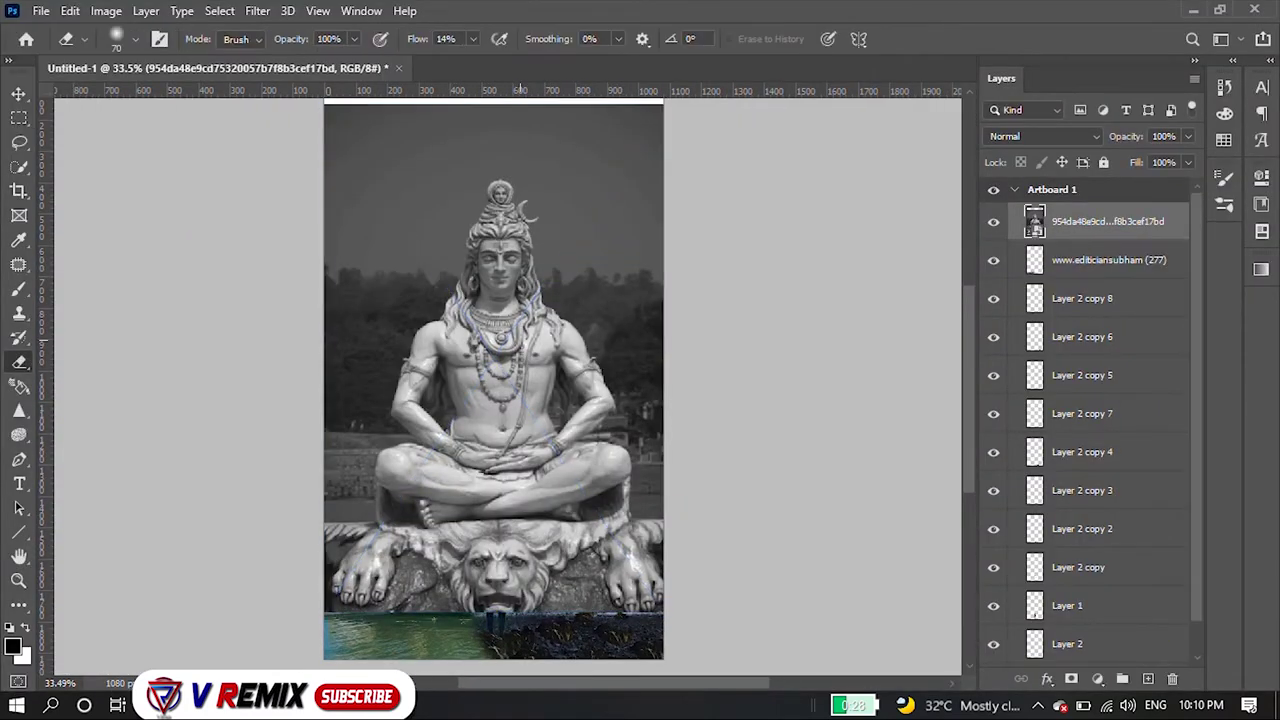
{"action": "scroll", "coordinate": [415, 588], "scroll_direction": "up", "scroll_amount": 2}
{"action": "scroll", "coordinate": [415, 588], "scroll_direction": "up", "scroll_amount": 1}
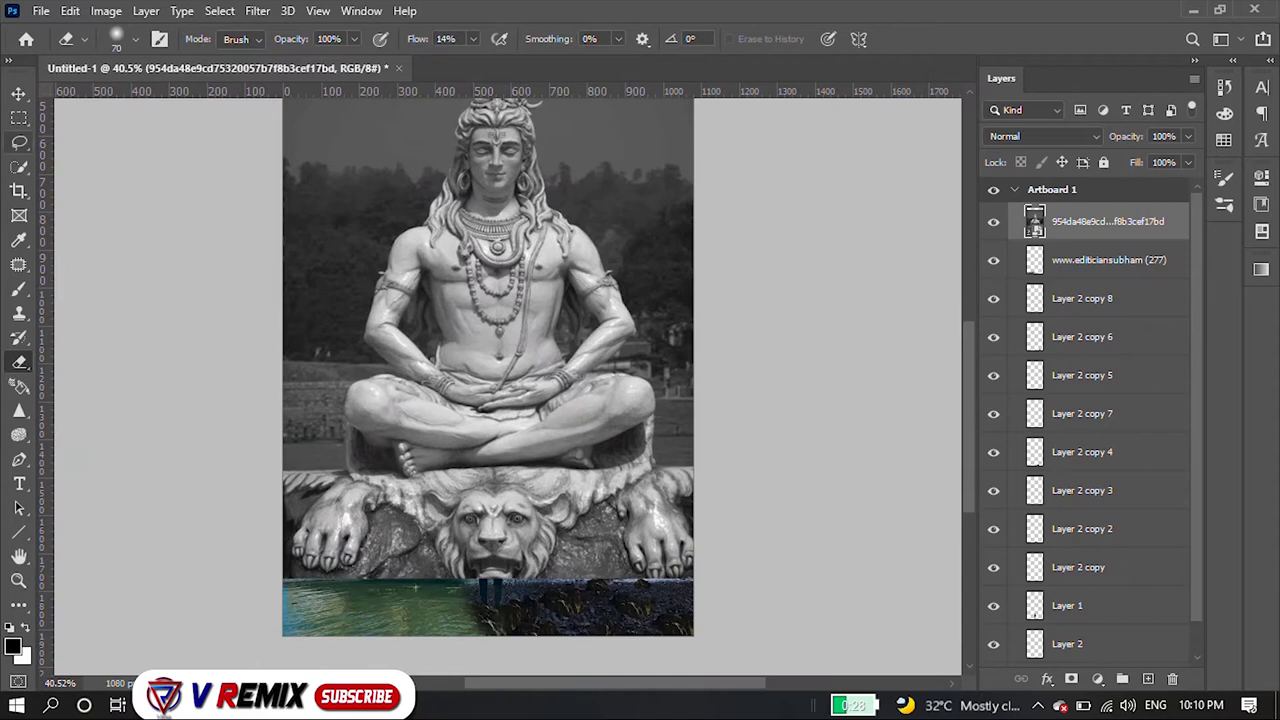
- Quick-select the statue's torso, crossed legs and lion base, excluding the background at left
{"action": "key", "text": "w"}
{"action": "scroll", "coordinate": [488, 385], "scroll_direction": "up", "scroll_amount": 2}
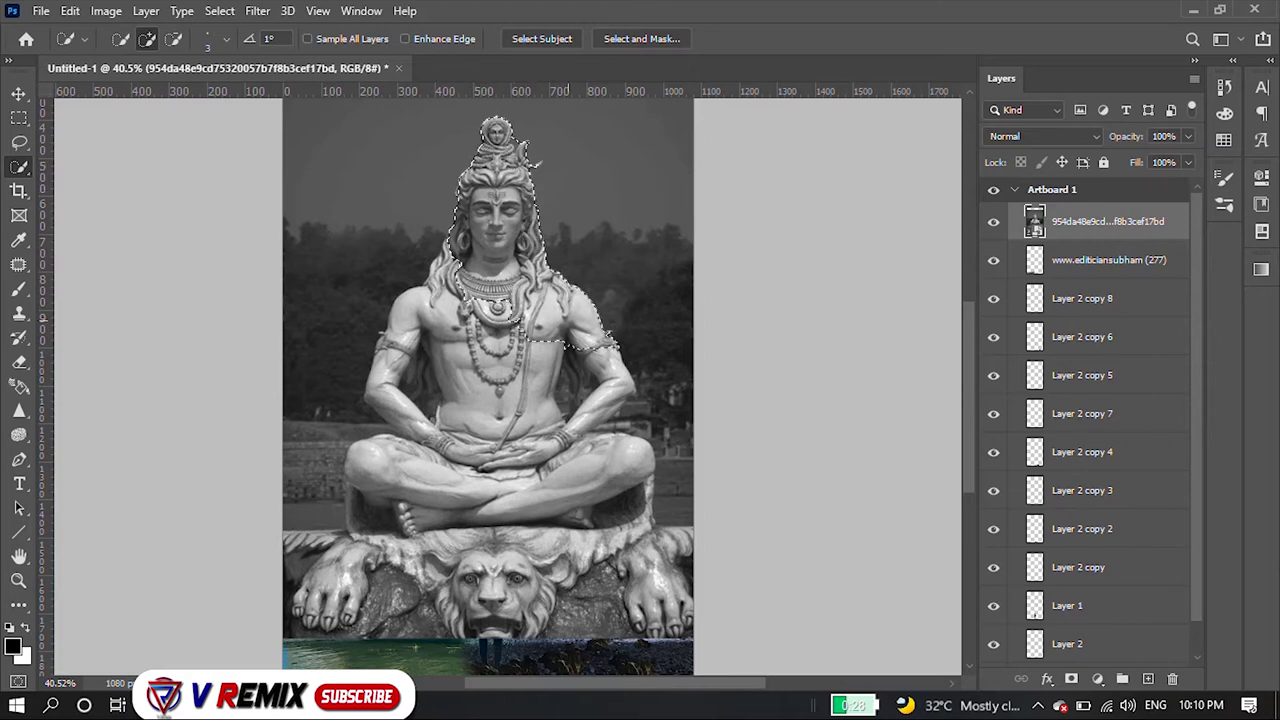
{"action": "left_click_drag", "start_coordinate": [565, 345], "coordinate": [405, 455]}
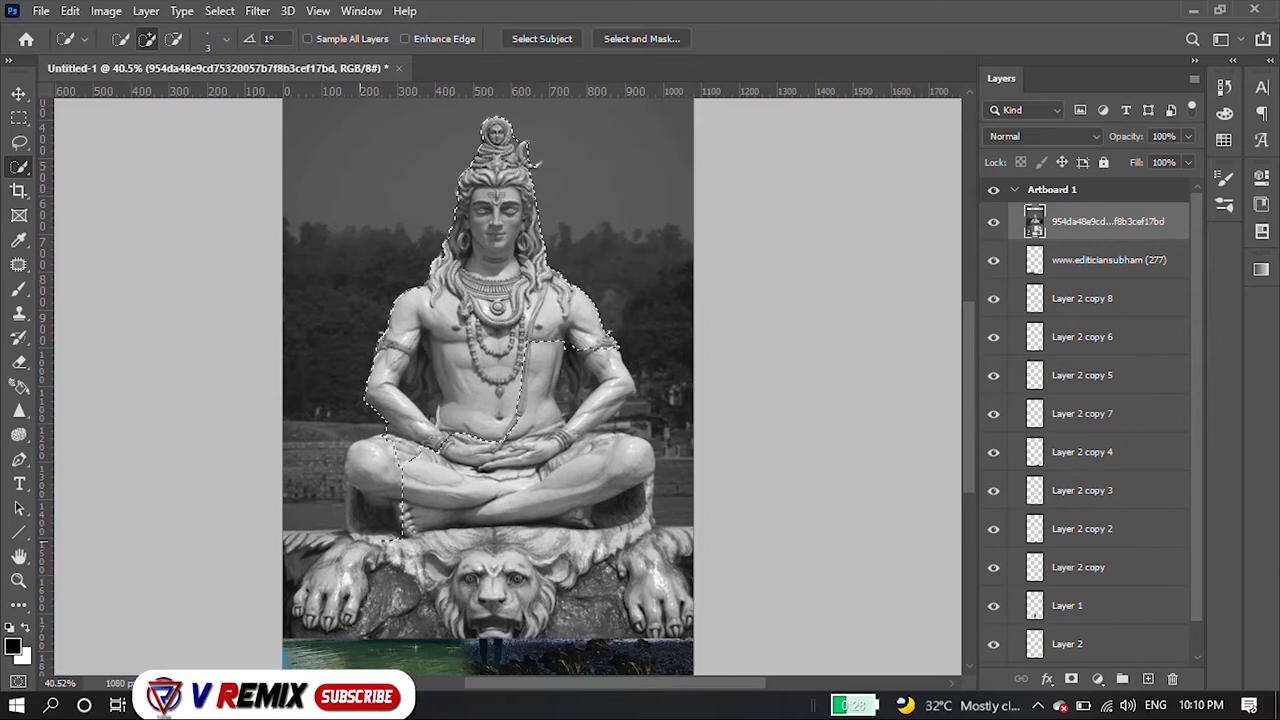
{"action": "left_click_drag", "start_coordinate": [369, 539], "coordinate": [628, 540]}
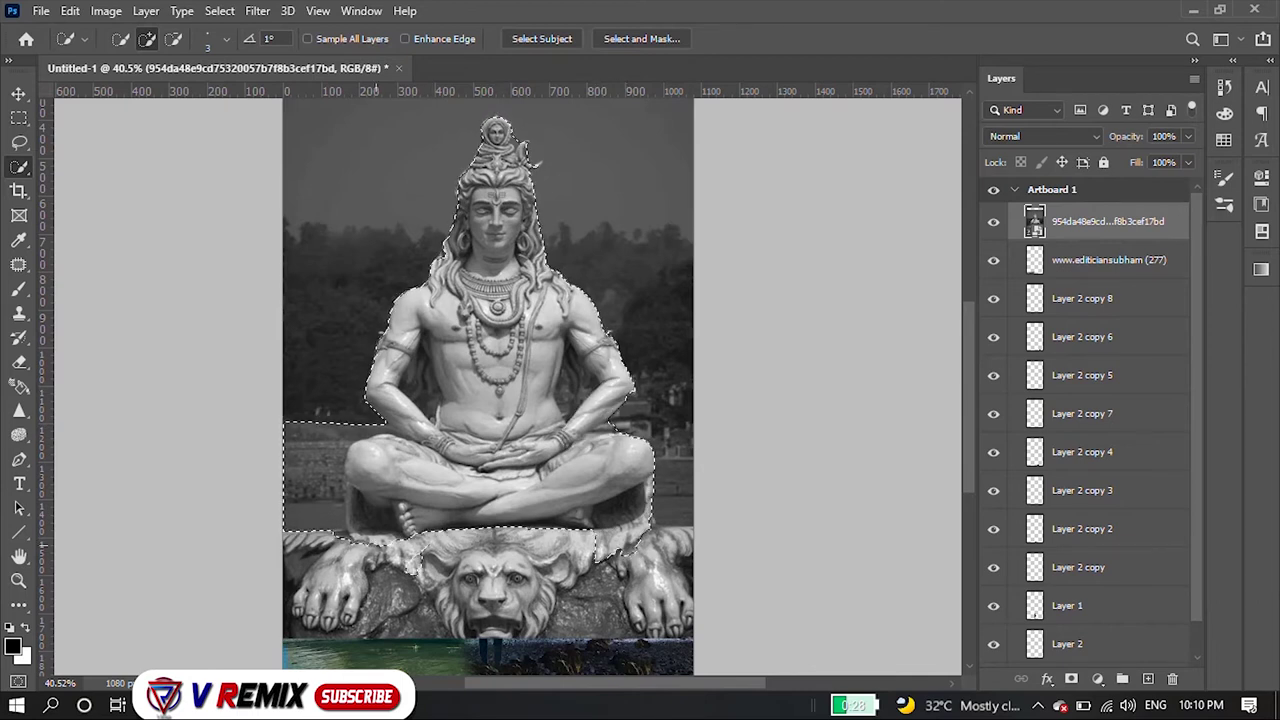
{"action": "left_click_drag", "start_coordinate": [371, 590], "coordinate": [620, 590]}
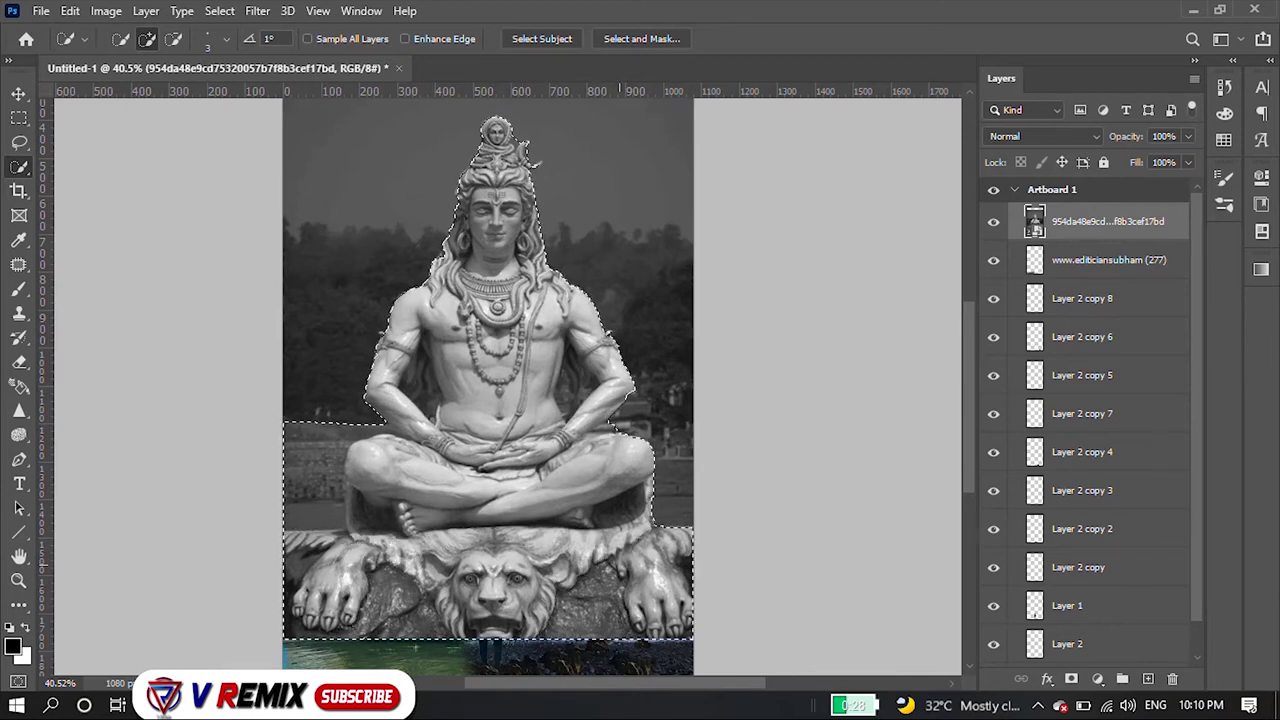
{"action": "left_click", "coordinate": [320, 480], "text": "alt"}
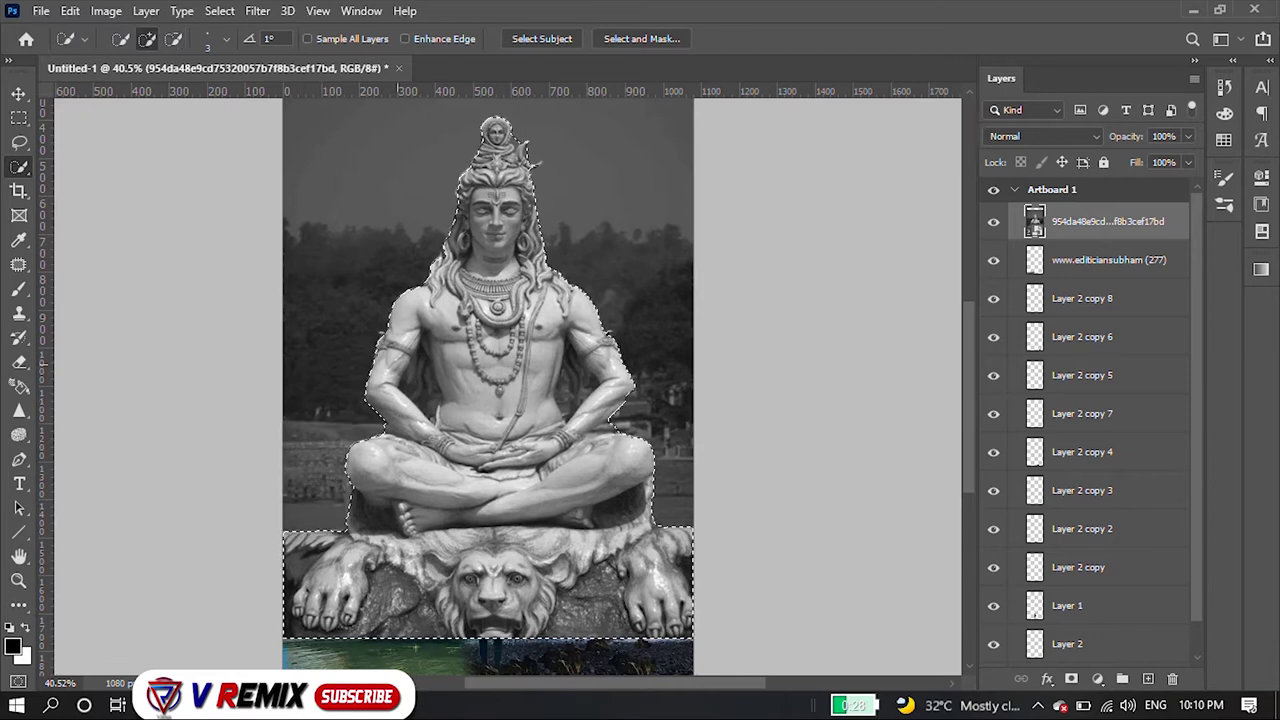
{"action": "scroll", "coordinate": [540, 135], "scroll_direction": "up", "scroll_amount": 2}
{"action": "scroll", "coordinate": [540, 135], "scroll_direction": "up", "scroll_amount": 3}
{"action": "scroll", "coordinate": [540, 135], "scroll_direction": "up", "scroll_amount": 3}
{"action": "scroll", "coordinate": [540, 135], "scroll_direction": "up", "scroll_amount": 2}
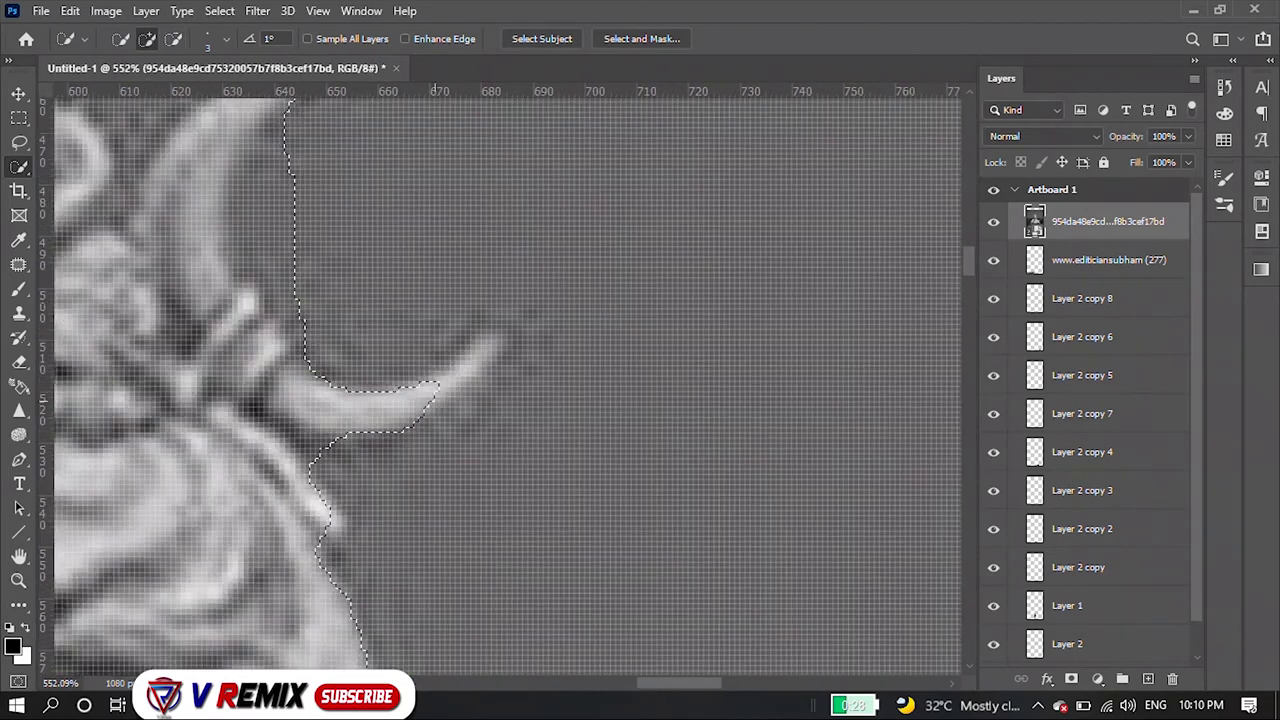
- Refine the selection around the crescent moon, removing background between face and crescent
{"action": "left_click_drag", "start_coordinate": [433, 395], "coordinate": [476, 358]}
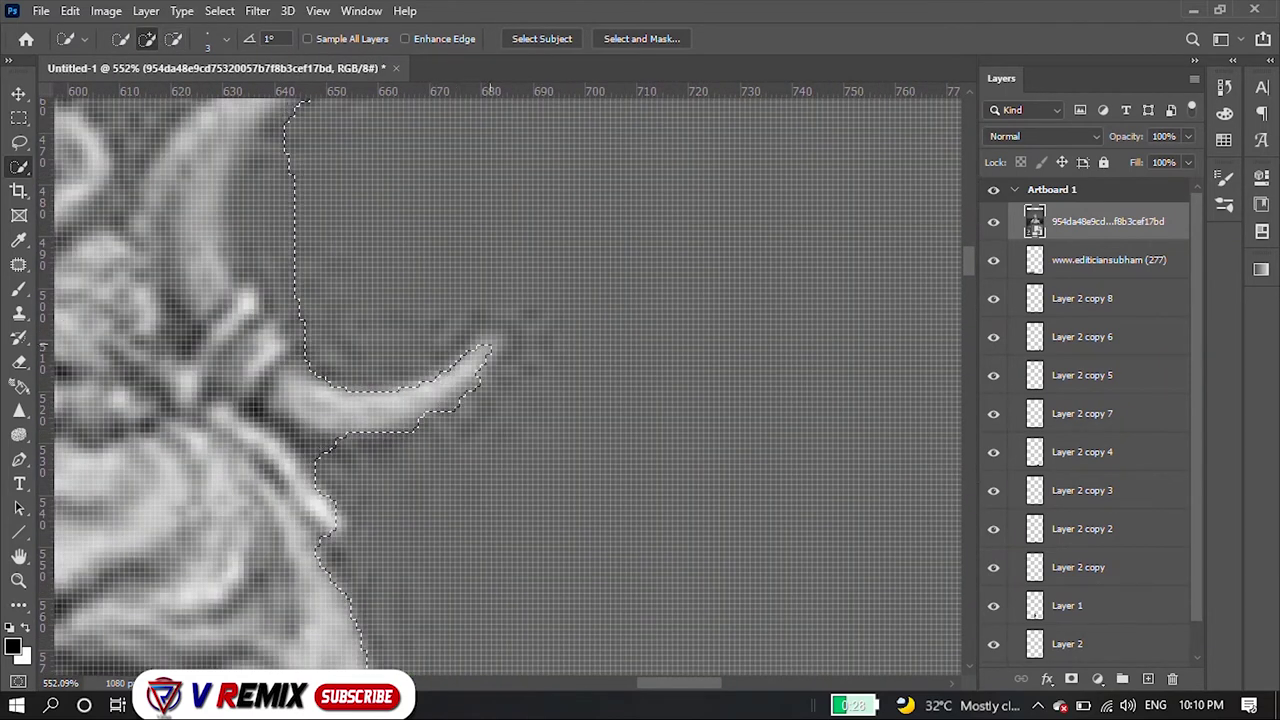
{"action": "scroll", "coordinate": [500, 390], "scroll_direction": "up", "scroll_amount": 3}
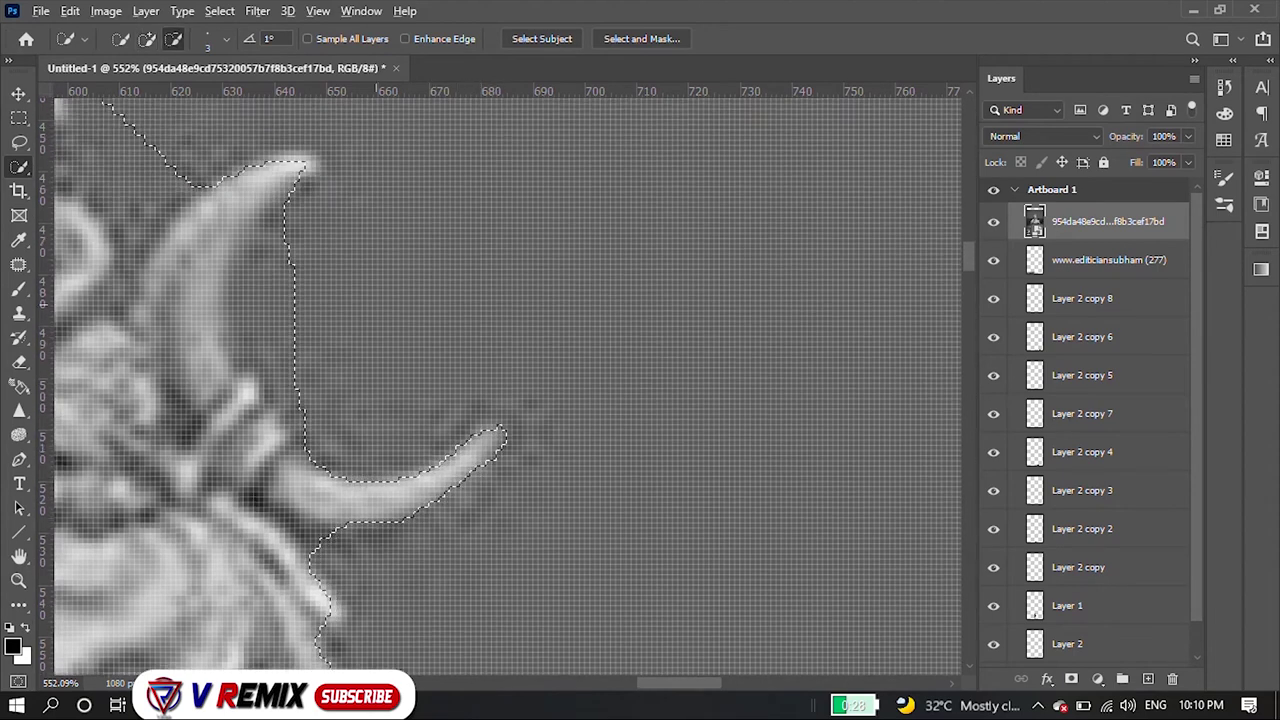
{"action": "left_click_drag", "start_coordinate": [285, 300], "coordinate": [290, 385]}
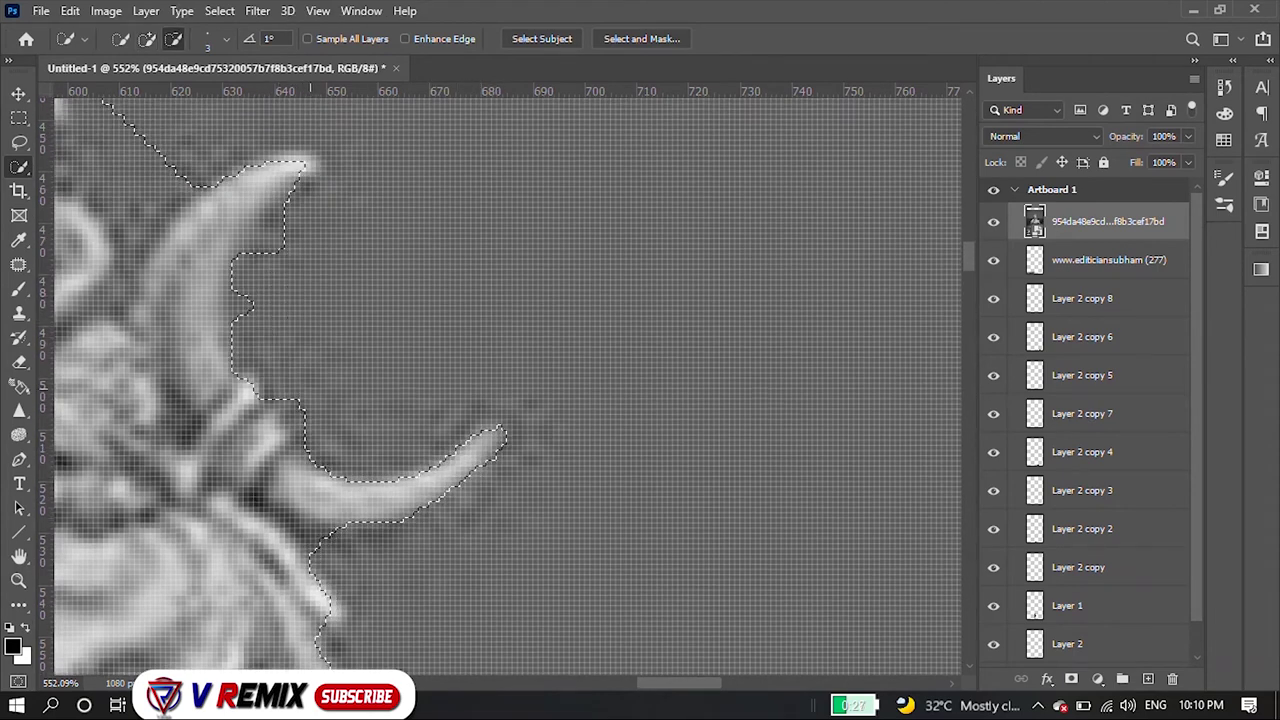
{"action": "left_click_drag", "start_coordinate": [270, 250], "coordinate": [285, 380]}
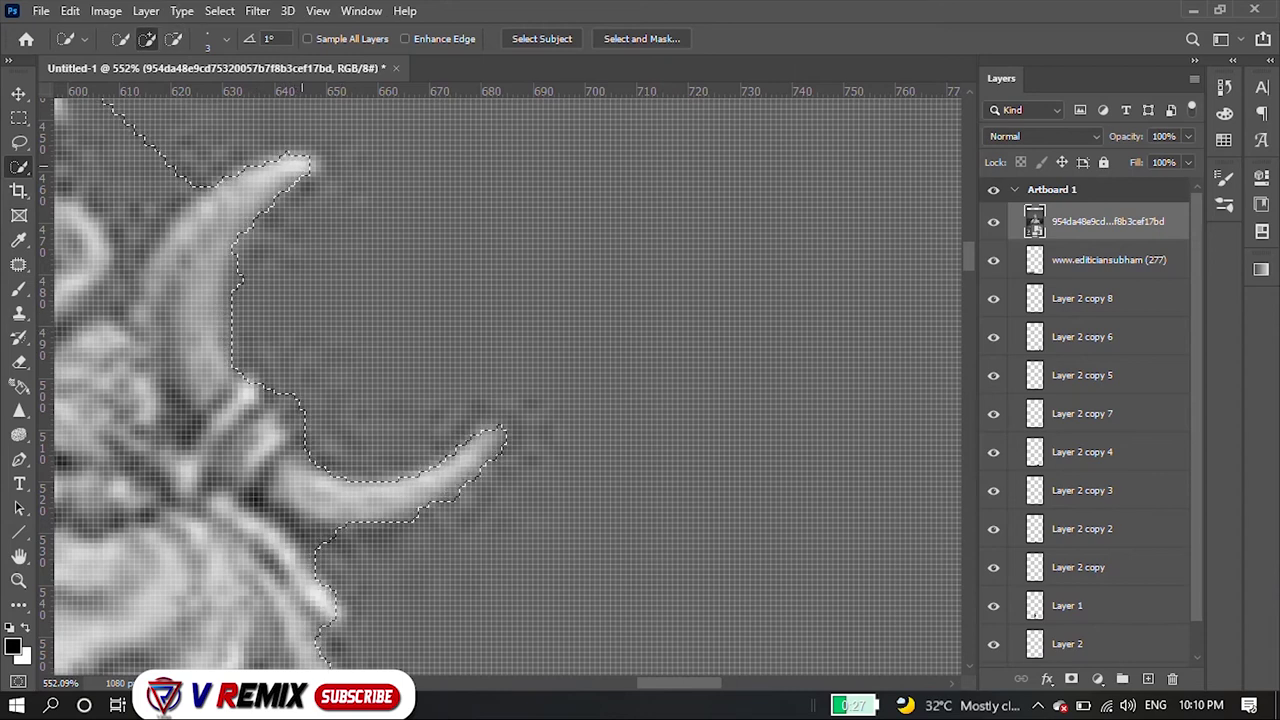
{"action": "key", "text": "alt"}
{"action": "scroll", "coordinate": [434, 324], "scroll_direction": "down", "scroll_amount": 3}
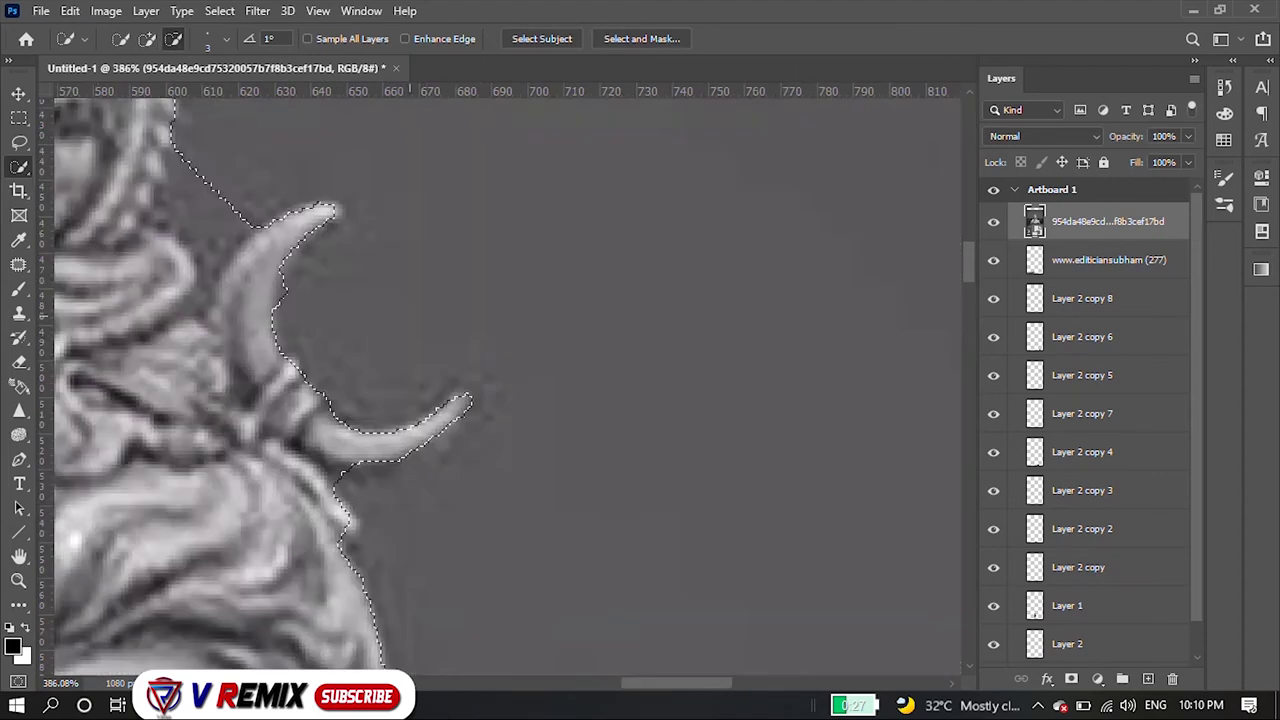
{"action": "scroll", "coordinate": [434, 324], "scroll_direction": "down", "scroll_amount": 2}
{"action": "left_click_drag", "start_coordinate": [280, 225], "coordinate": [248, 262]}
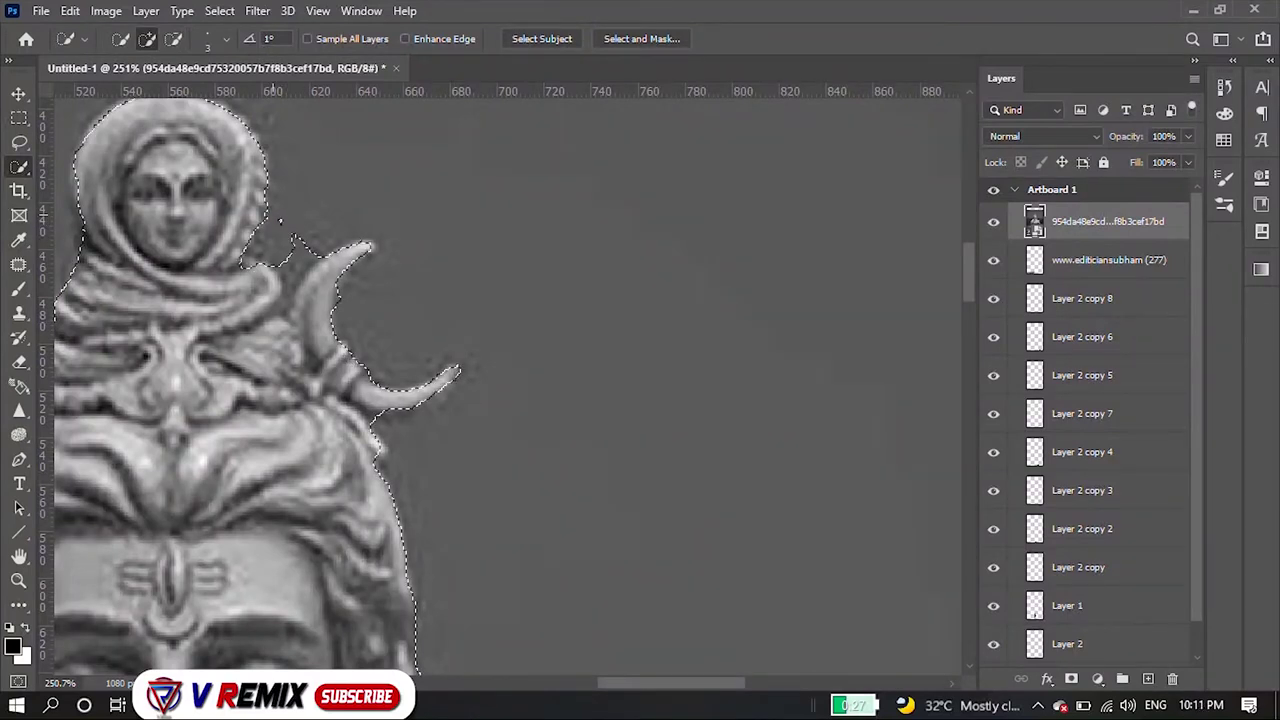
{"action": "left_click_drag", "start_coordinate": [278, 218], "coordinate": [255, 255]}
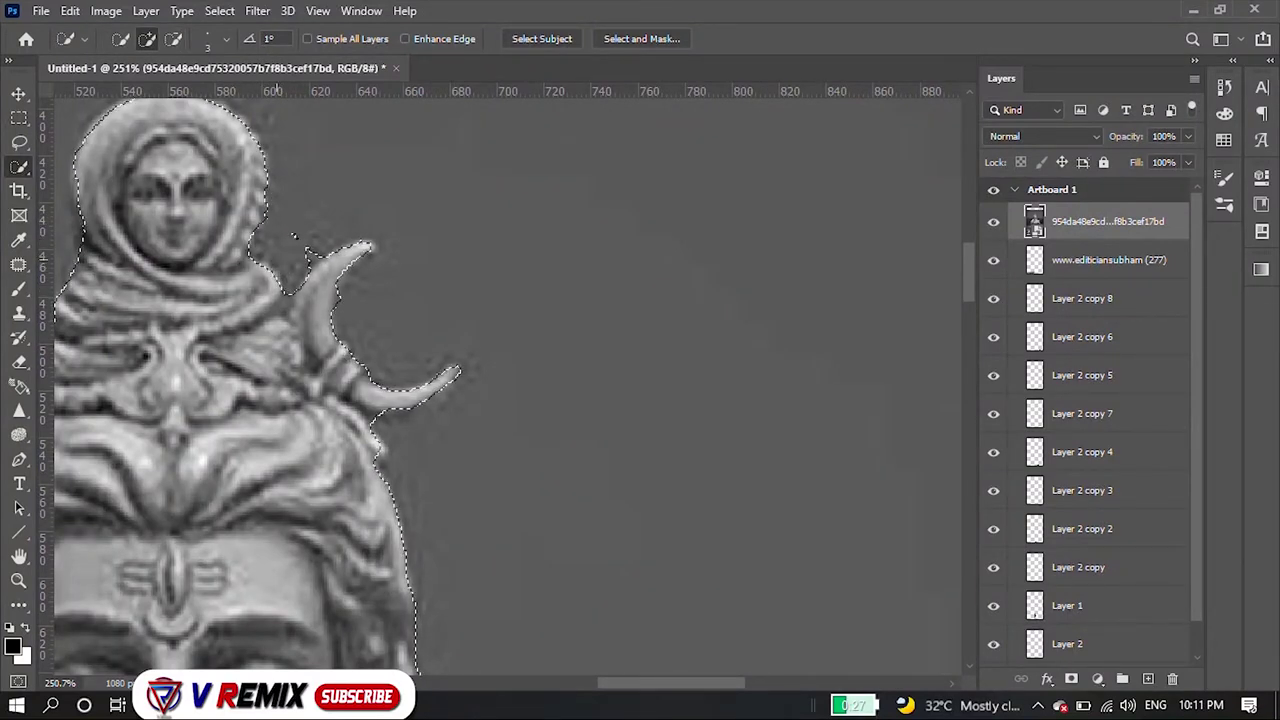
{"action": "left_click_drag", "start_coordinate": [293, 236], "coordinate": [310, 252]}
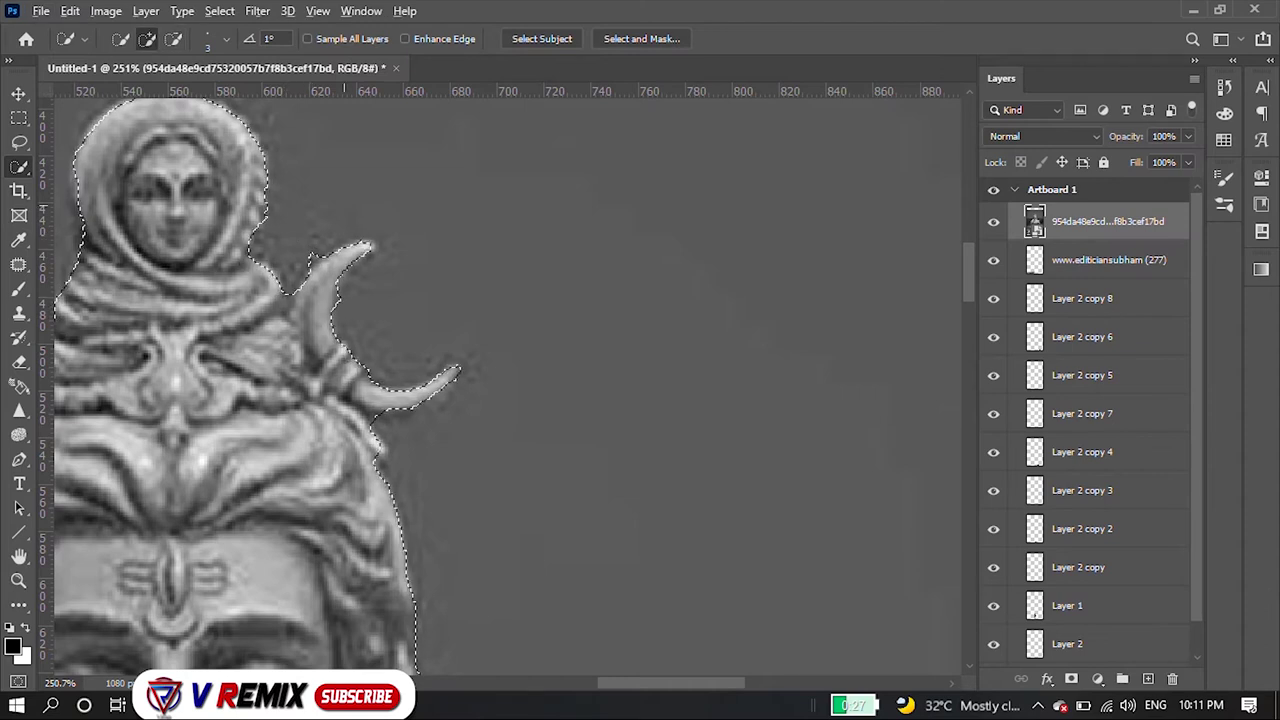
- Copy the selected statue to a new layer and select the original photo layer
{"action": "scroll", "coordinate": [465, 178], "scroll_direction": "down", "scroll_amount": 5}
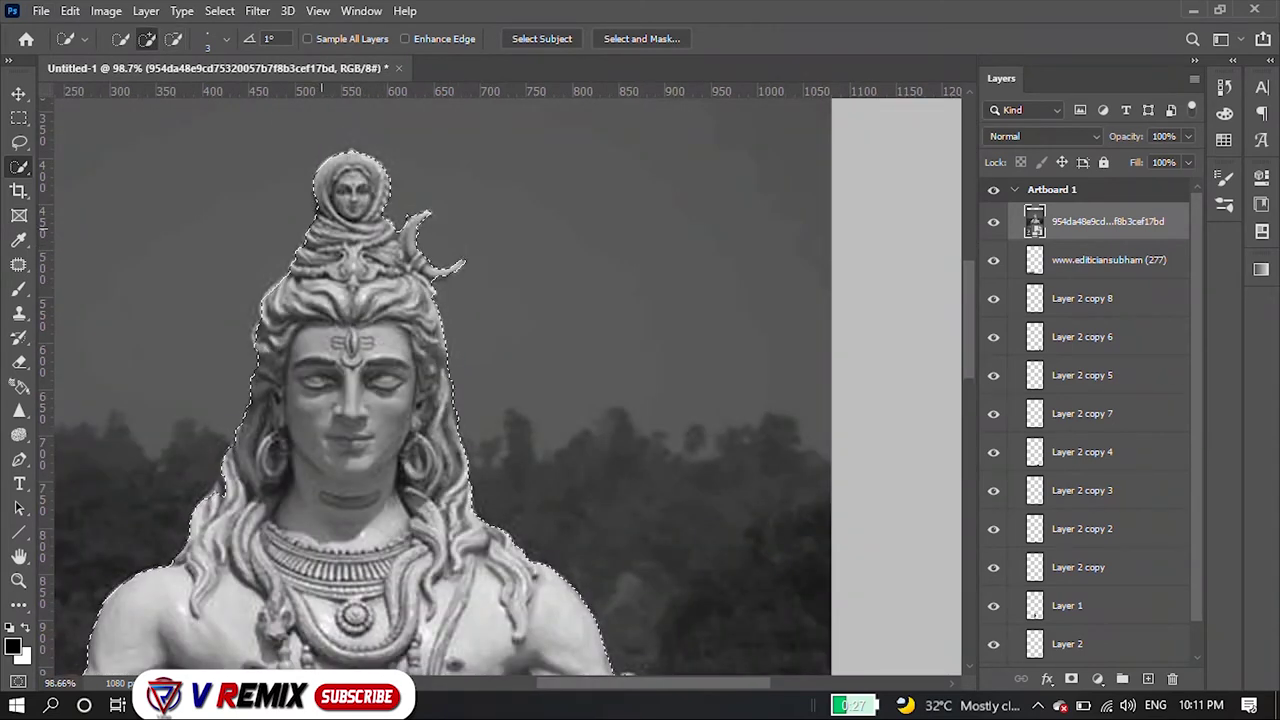
{"action": "scroll", "coordinate": [404, 193], "scroll_direction": "down", "scroll_amount": 5}
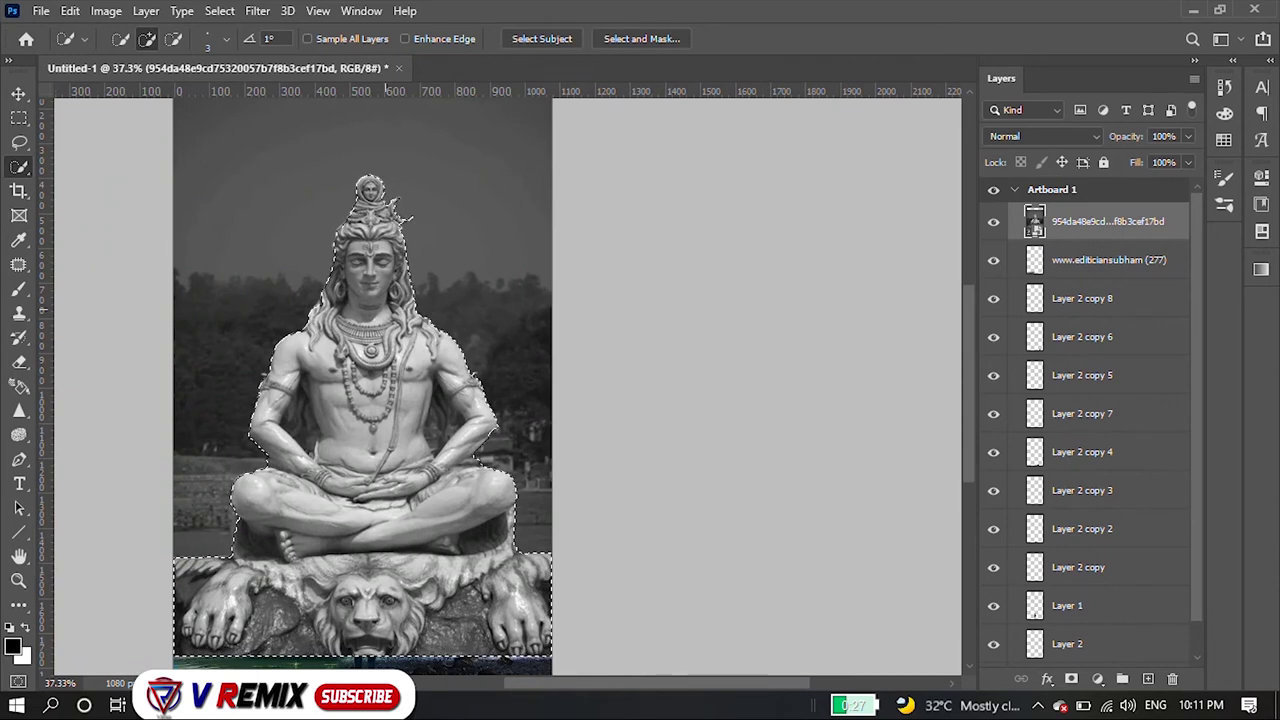
{"action": "key", "text": "ctrl+j"}
{"action": "left_click", "coordinate": [1100, 260]}
- Delete the original statue photo layer, then raise the cut-out statue and scale it to about 87%
{"action": "key", "text": "Delete"}
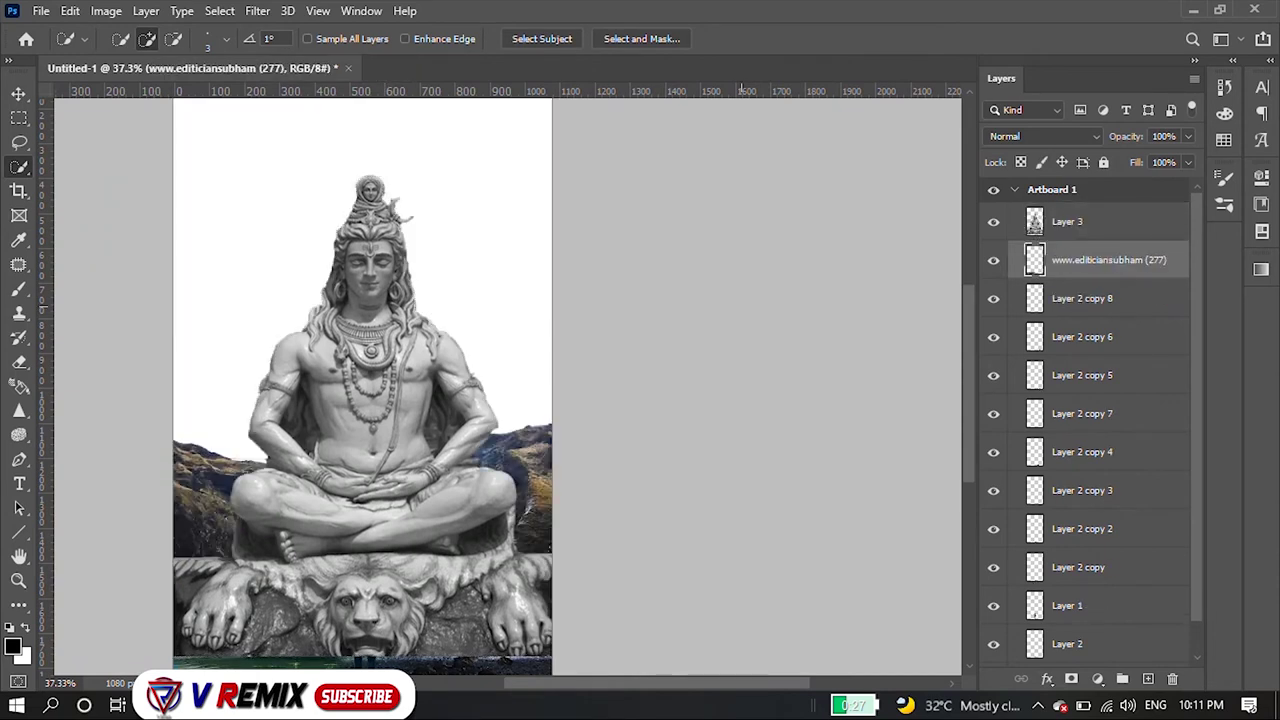
{"action": "scroll", "coordinate": [590, 348], "scroll_direction": "down", "scroll_amount": 3}
{"action": "key", "text": "v"}
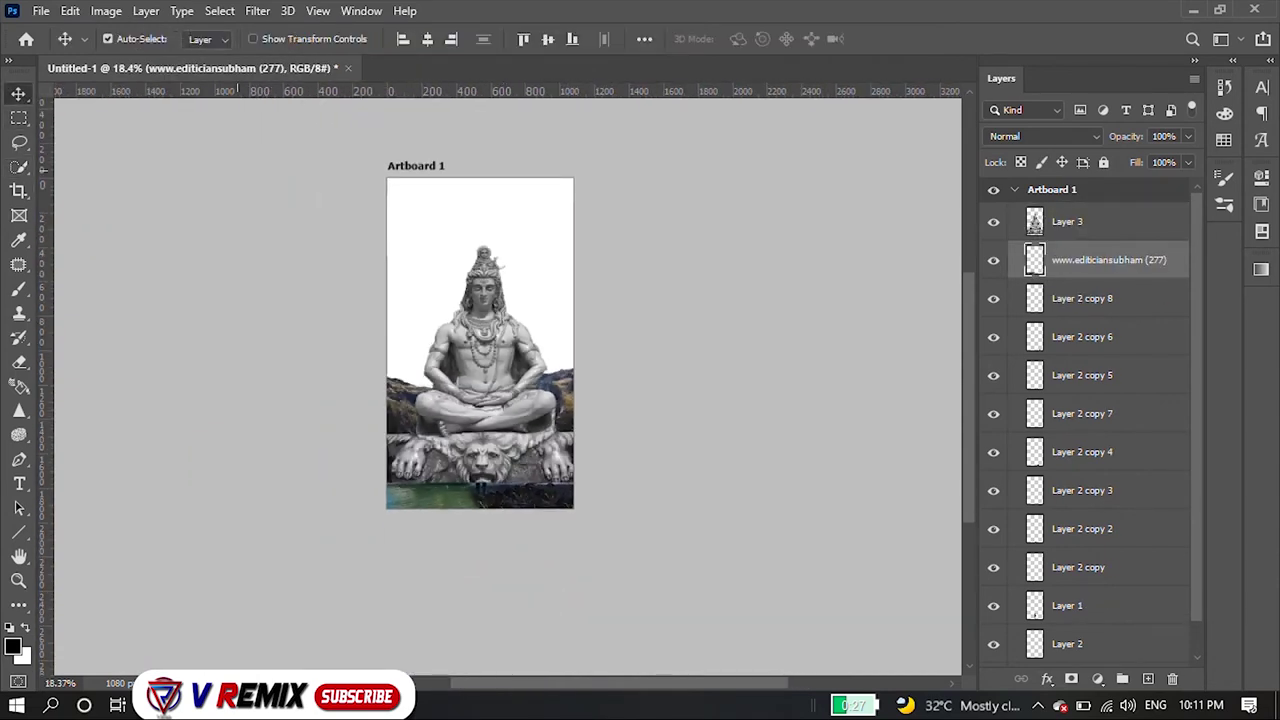
{"action": "left_click", "coordinate": [1067, 221]}
{"action": "left_click_drag", "start_coordinate": [480, 400], "coordinate": [480, 335]}
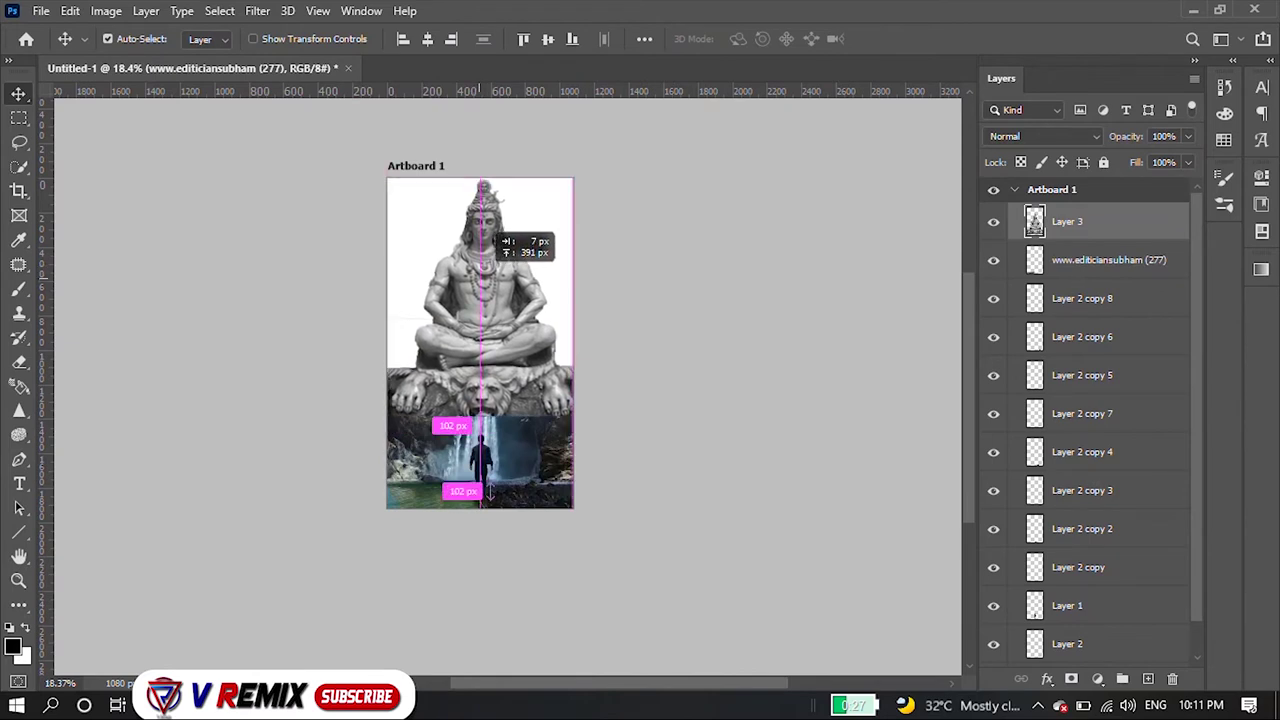
{"action": "key", "text": "ctrl+t"}
{"action": "mouse_move", "coordinate": [573, 180]}
{"action": "left_mouse_down"}
{"action": "mouse_move", "coordinate": [560, 202]}
{"action": "mouse_move", "coordinate": [510, 215]}
{"action": "left_mouse_up"}
{"action": "key", "text": "Return"}
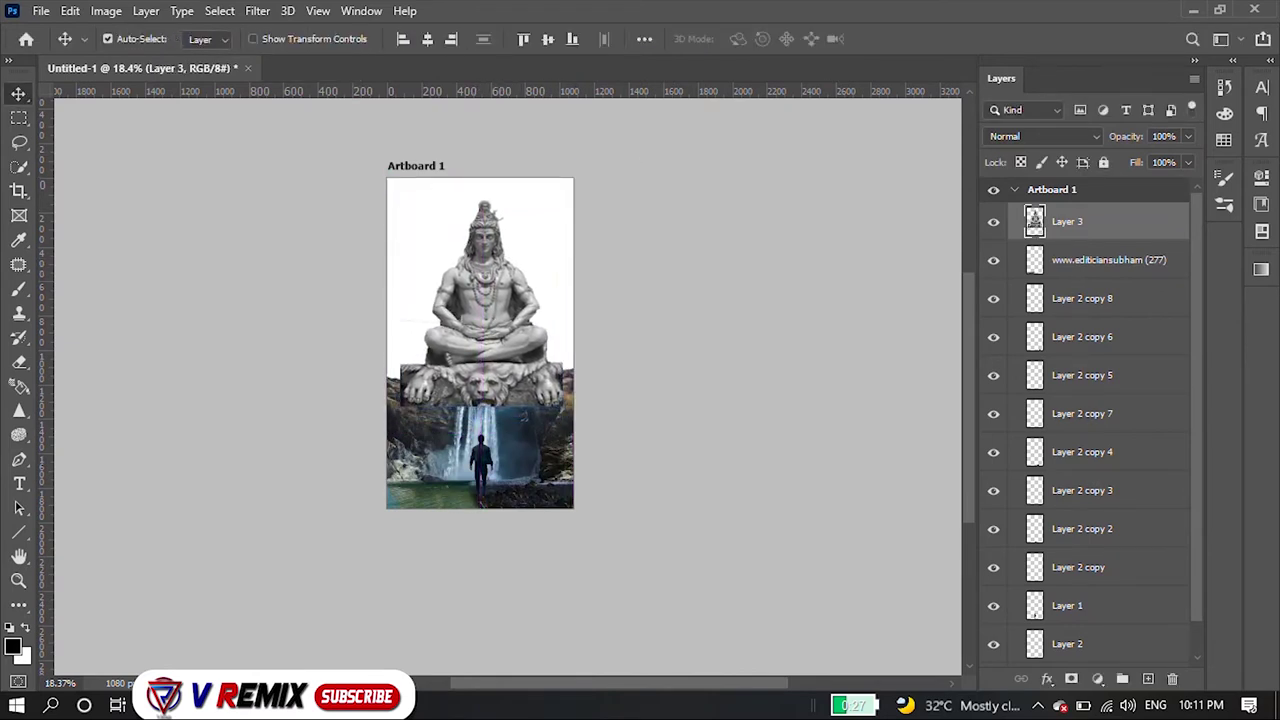
- Send the statue layer (Layer 3) to the bottom of the stack and nudge it down-left
{"action": "mouse_move", "coordinate": [1067, 221]}
{"action": "left_mouse_down"}
{"action": "mouse_move", "coordinate": [1045, 372]}
{"action": "mouse_move", "coordinate": [1045, 625]}
{"action": "left_mouse_up"}
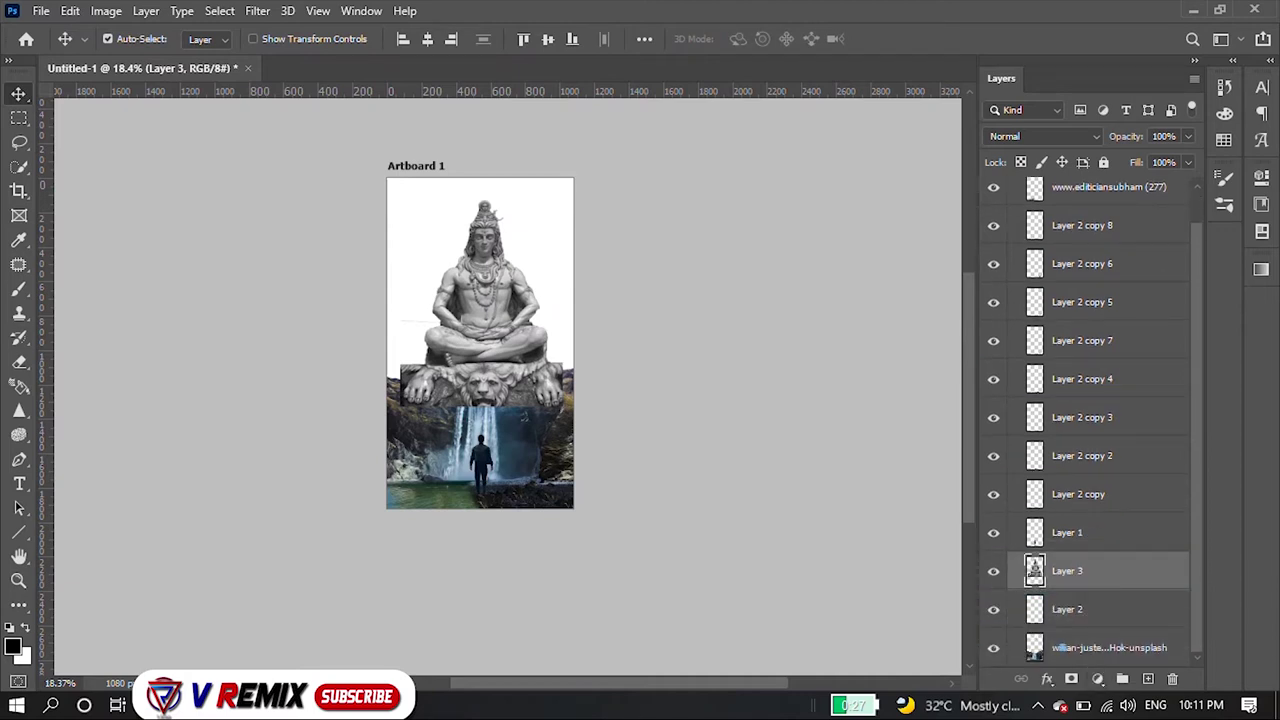
{"action": "key", "text": "ctrl+bracketleft"}
{"action": "key", "text": "ctrl+bracketleft"}
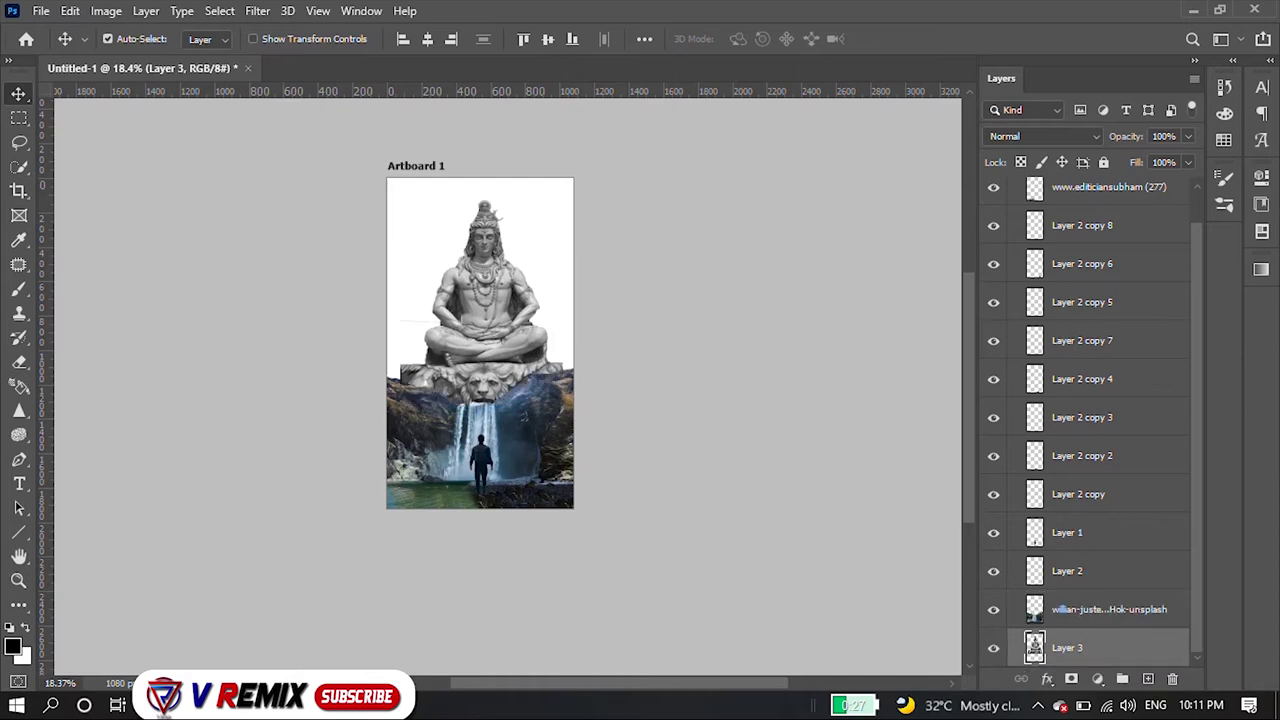
{"action": "scroll", "coordinate": [471, 349], "scroll_direction": "up", "scroll_amount": 2}
{"action": "mouse_move", "coordinate": [502, 259]}
{"action": "left_mouse_down"}
{"action": "mouse_move", "coordinate": [490, 322]}
{"action": "mouse_move", "coordinate": [488, 244]}
{"action": "mouse_move", "coordinate": [476, 243]}
{"action": "left_mouse_up"}
{"action": "scroll", "coordinate": [516, 418], "scroll_direction": "down", "scroll_amount": 2}
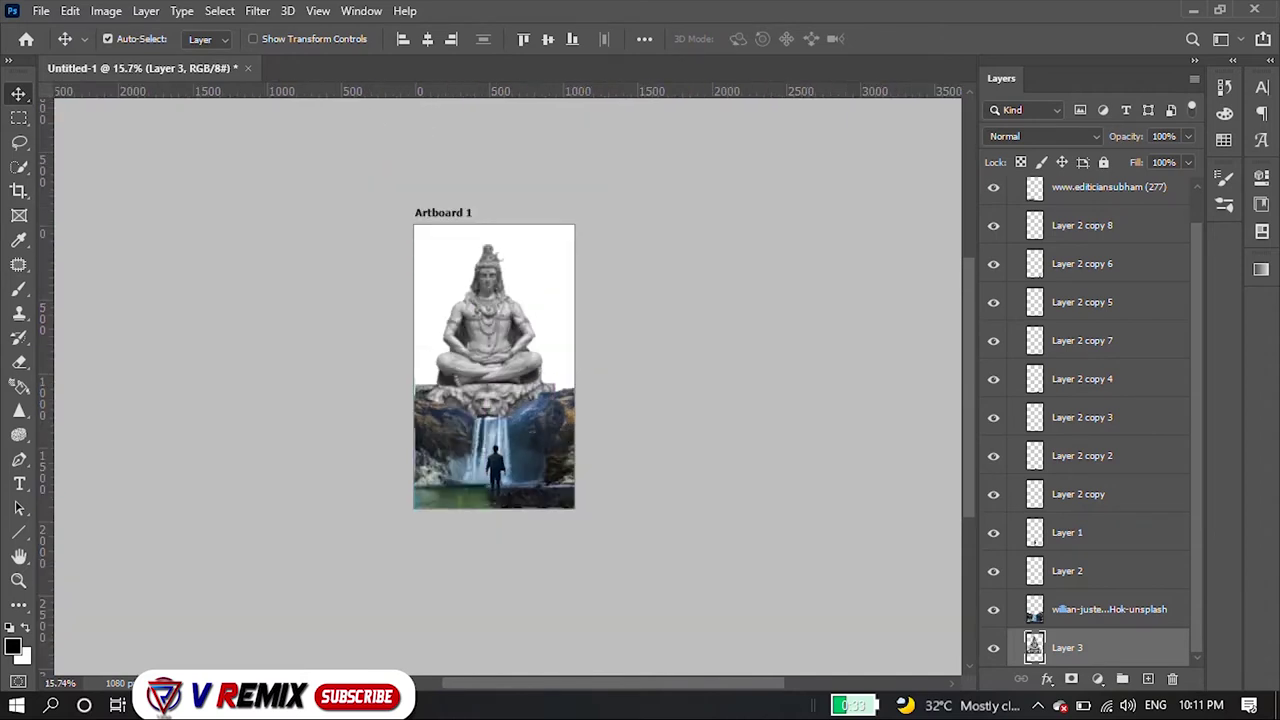
- Drag the storm-cloud photo from the source folder onto the artboard's top
{"action": "left_click", "coordinate": [311, 615]}
{"action": "left_click", "coordinate": [829, 400]}
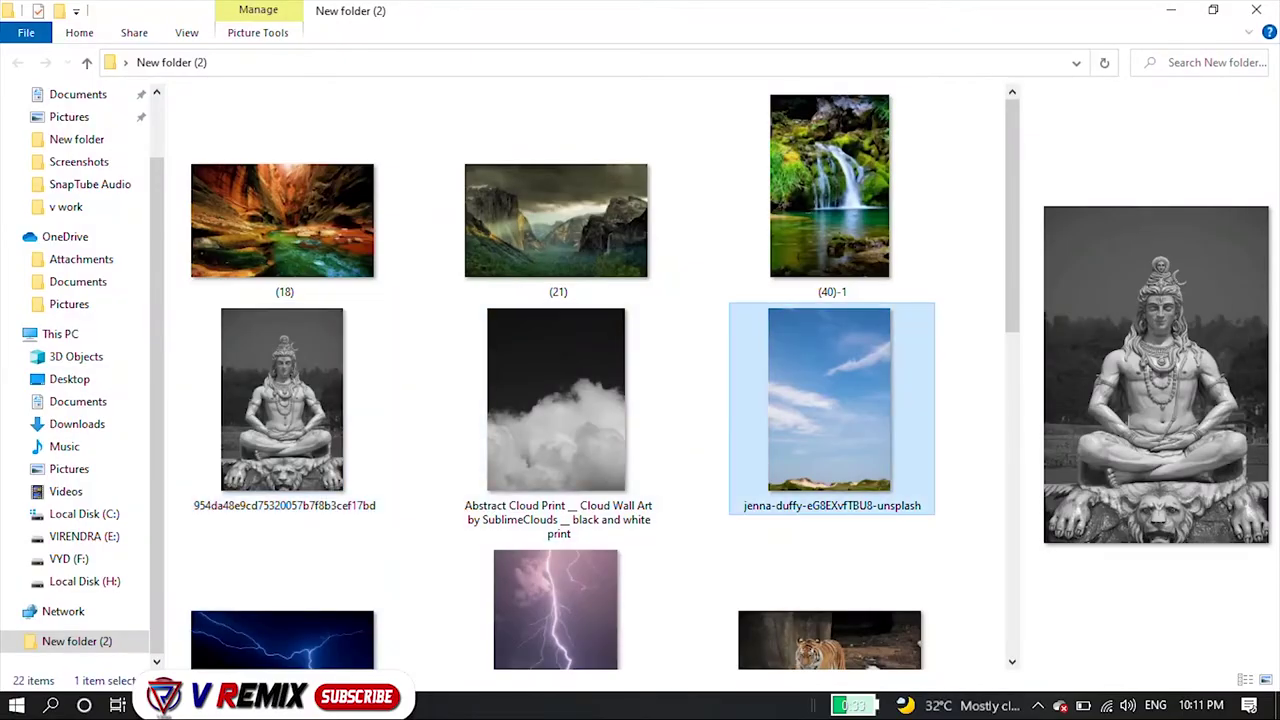
{"action": "scroll", "coordinate": [829, 400], "scroll_direction": "down", "scroll_amount": 5}
{"action": "left_click_drag", "start_coordinate": [281, 390], "coordinate": [610, 405]}
{"action": "scroll", "coordinate": [610, 405], "scroll_direction": "down", "scroll_amount": 4}
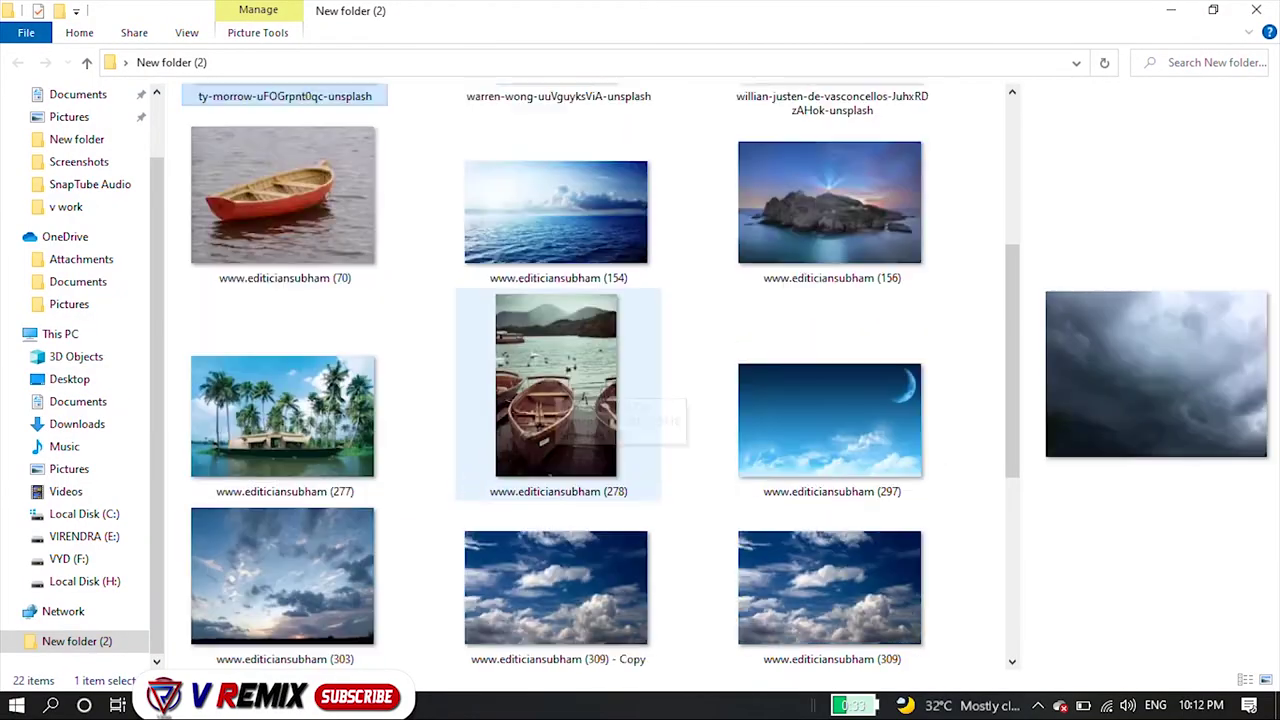
{"action": "scroll", "coordinate": [620, 410], "scroll_direction": "down", "scroll_amount": 3}
{"action": "scroll", "coordinate": [830, 345], "scroll_direction": "up", "scroll_amount": 3}
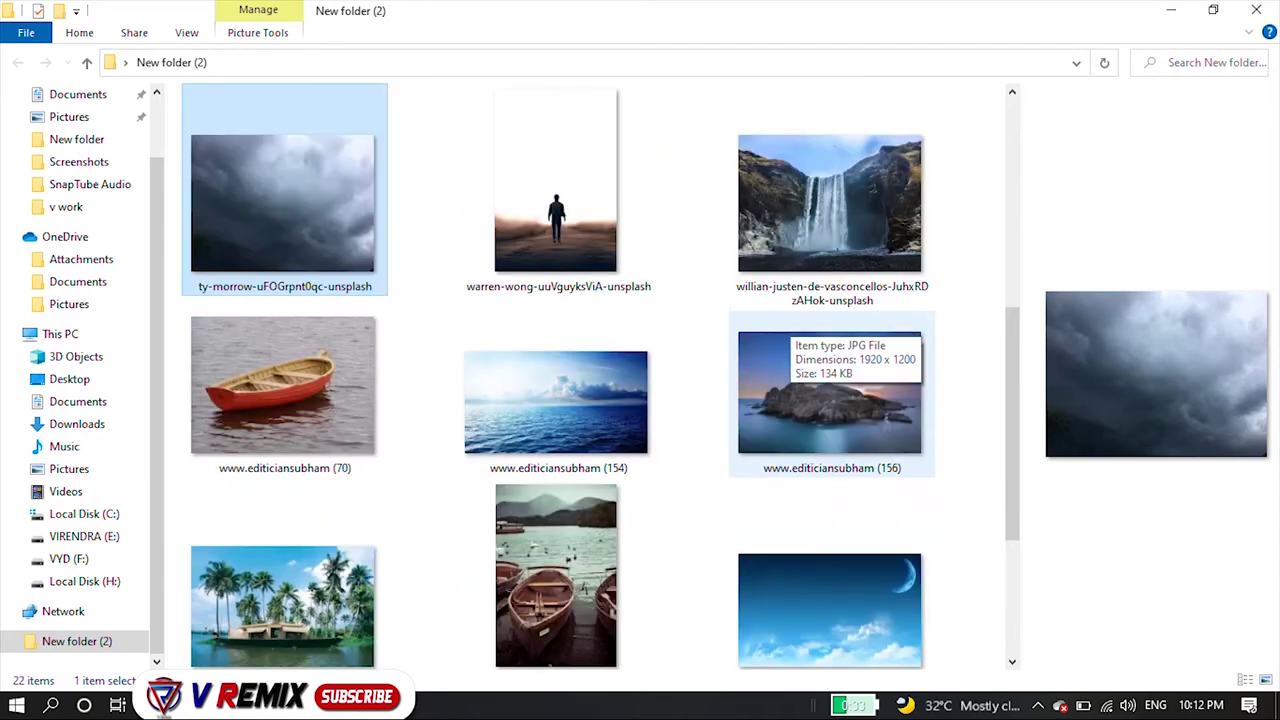
{"action": "mouse_move", "coordinate": [283, 200]}
{"action": "left_mouse_down"}
{"action": "mouse_move", "coordinate": [350, 690]}
{"action": "mouse_move", "coordinate": [465, 706]}
{"action": "mouse_move", "coordinate": [494, 366]}
{"action": "left_mouse_up"}
- Rotate the storm-cloud photo -90°, scale it across the artboard top, and move its layer below Layer 3
{"action": "mouse_move", "coordinate": [535, 315]}
{"action": "left_mouse_down"}
{"action": "mouse_move", "coordinate": [535, 215]}
{"action": "mouse_move", "coordinate": [542, 227]}
{"action": "left_mouse_up"}
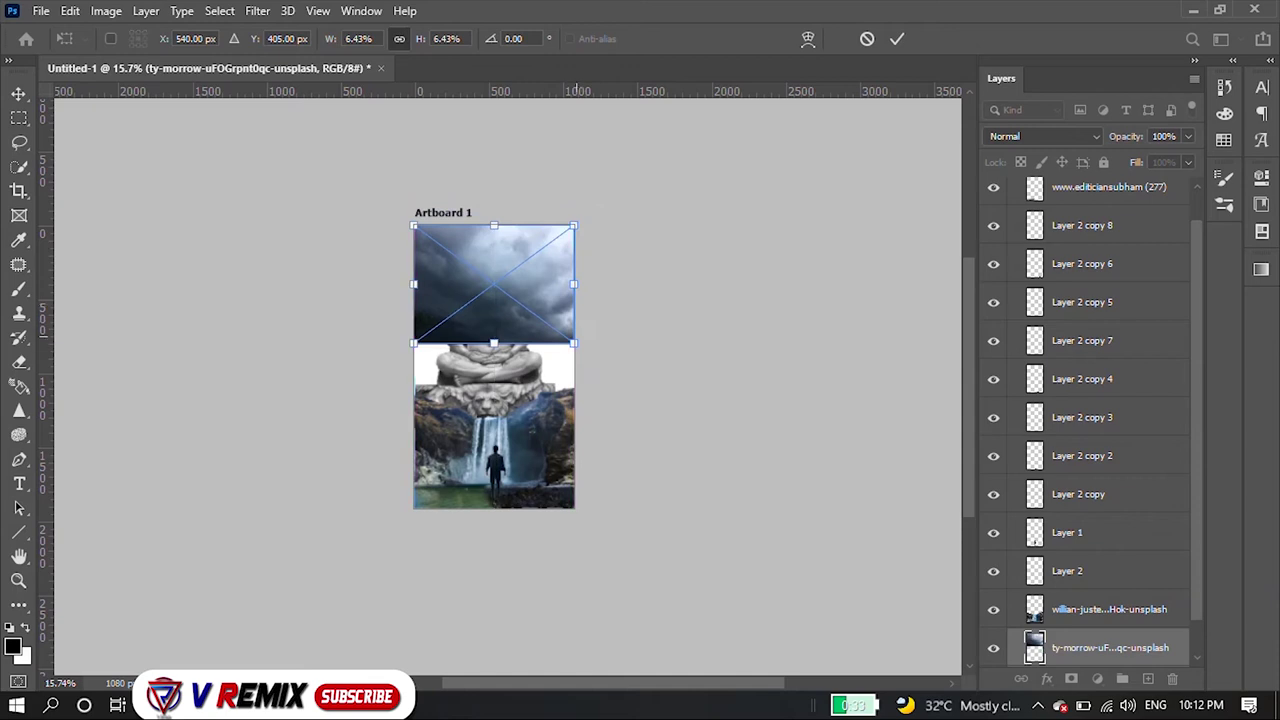
{"action": "mouse_move", "coordinate": [574, 344]}
{"action": "left_mouse_down"}
{"action": "mouse_move", "coordinate": [592, 358]}
{"action": "mouse_move", "coordinate": [565, 128]}
{"action": "mouse_move", "coordinate": [590, 157]}
{"action": "left_mouse_up"}
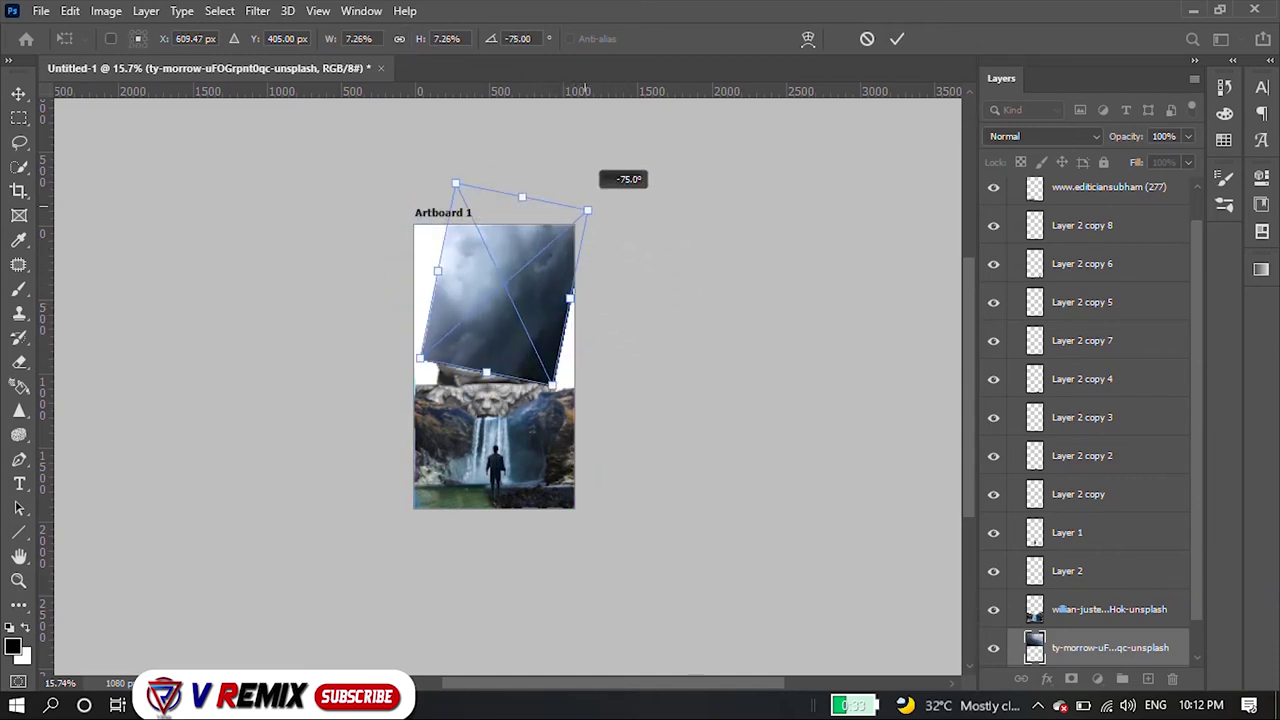
{"action": "left_click_drag", "start_coordinate": [540, 235], "coordinate": [560, 270]}
{"action": "left_click_drag", "start_coordinate": [548, 404], "coordinate": [574, 434]}
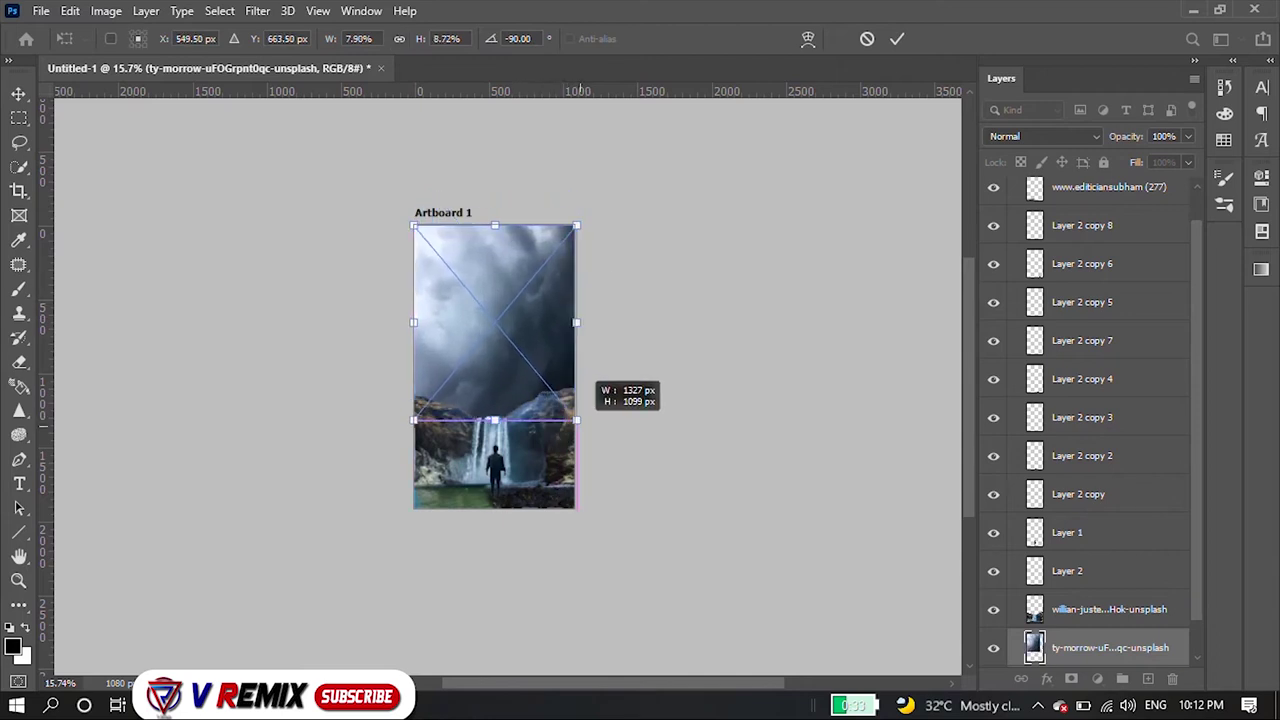
{"action": "key", "text": "Return"}
{"action": "scroll", "coordinate": [1090, 420], "scroll_direction": "down", "scroll_amount": 1}
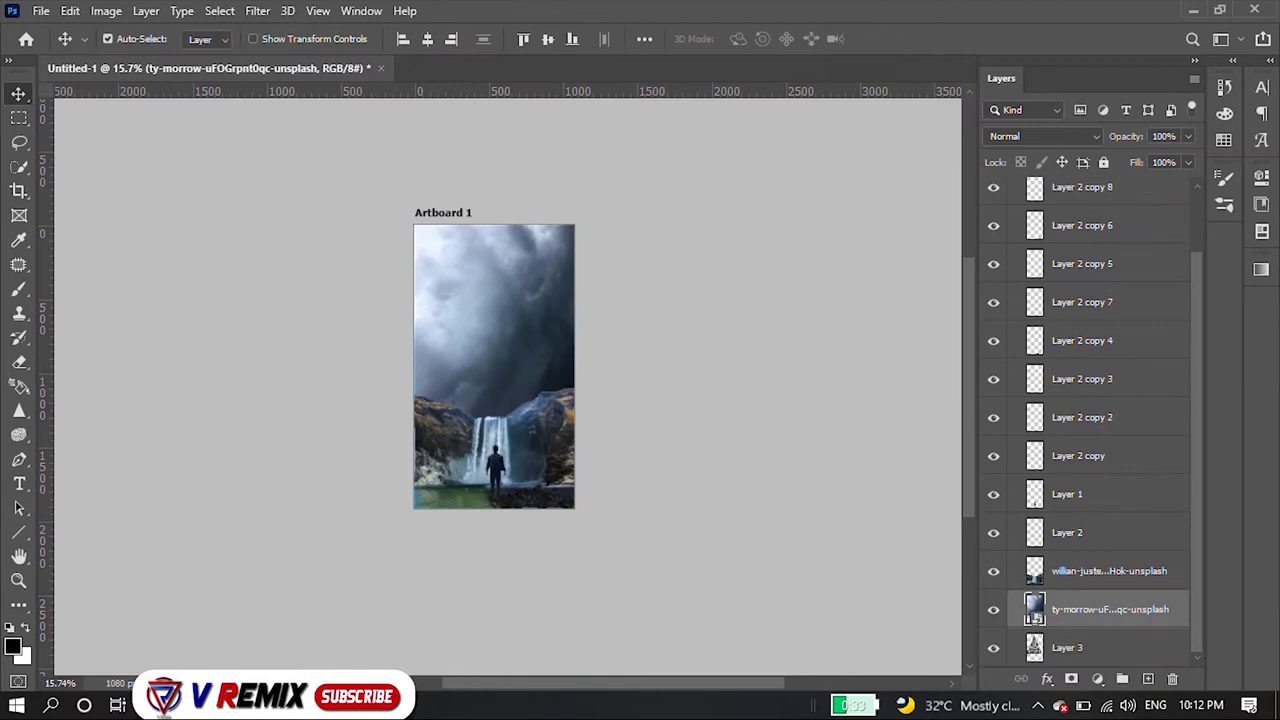
{"action": "left_click_drag", "start_coordinate": [1110, 609], "coordinate": [1110, 662]}
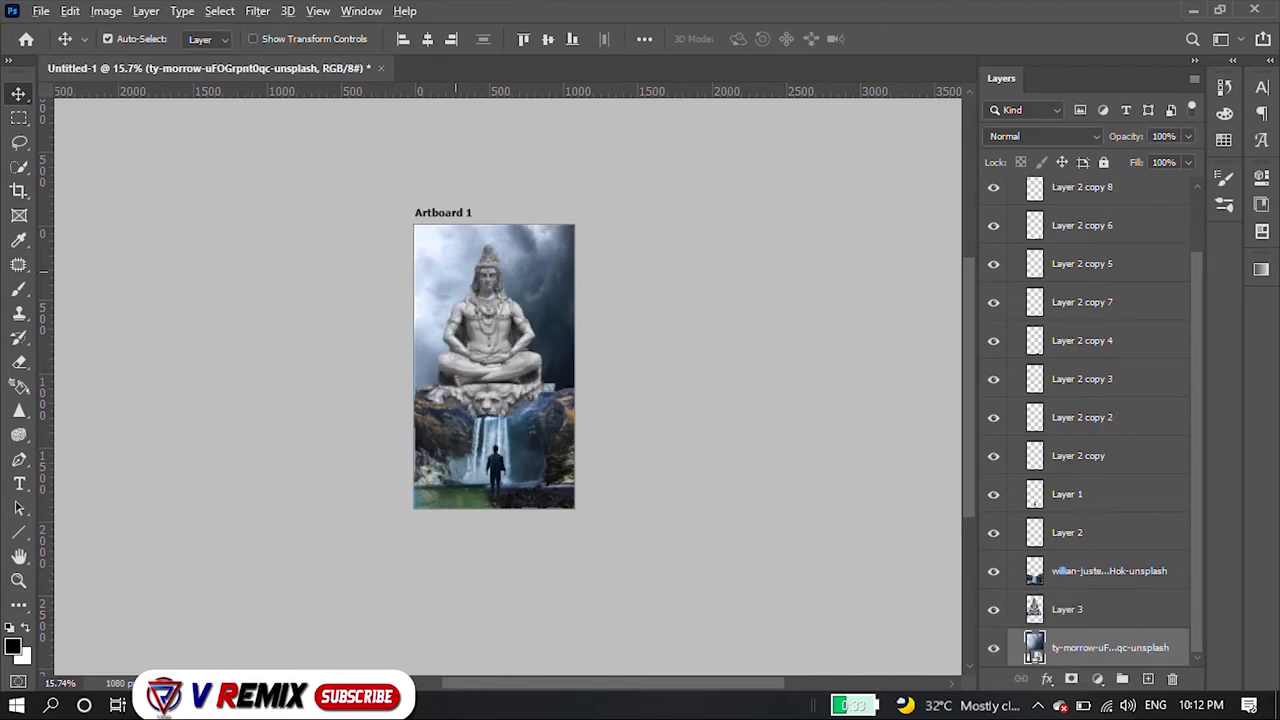
{"action": "scroll", "coordinate": [535, 266], "scroll_direction": "up", "scroll_amount": 5}
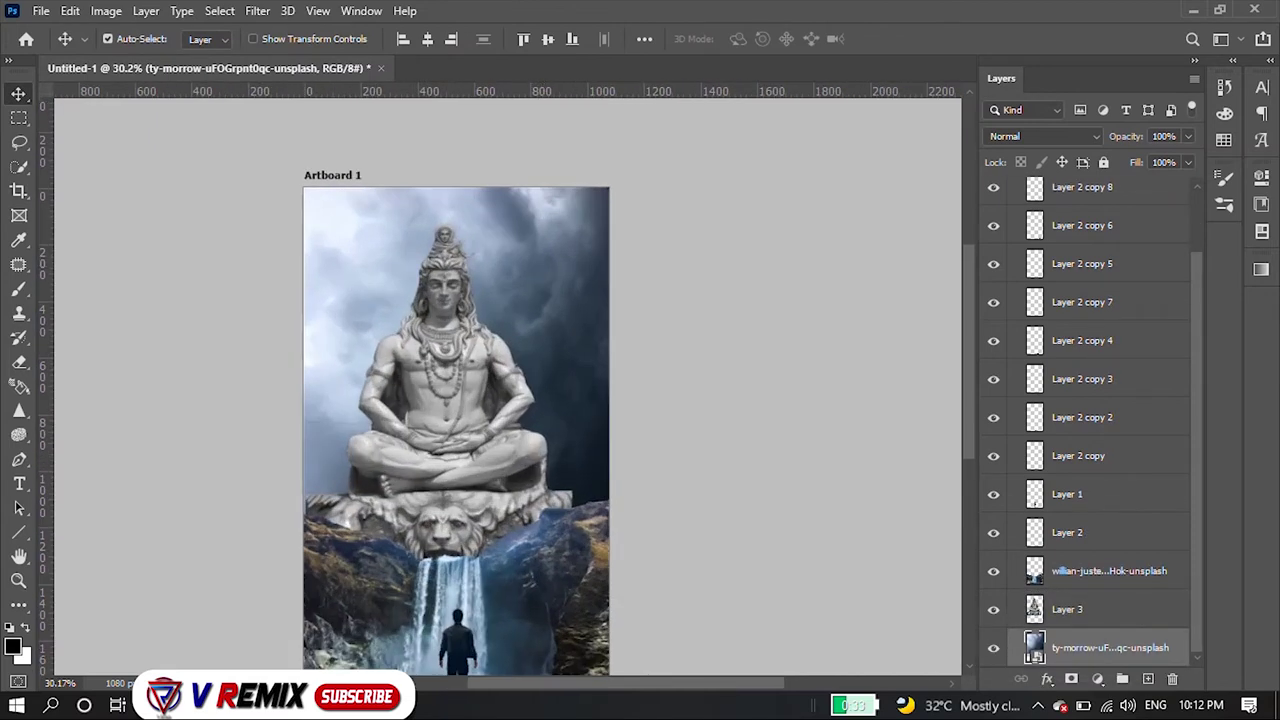
- Bring the lightning photo from the image folder onto the artboard
{"action": "left_click", "coordinate": [305, 615]}
{"action": "scroll", "coordinate": [280, 400], "scroll_direction": "down", "scroll_amount": 3}
{"action": "scroll", "coordinate": [280, 400], "scroll_direction": "up", "scroll_amount": 5}
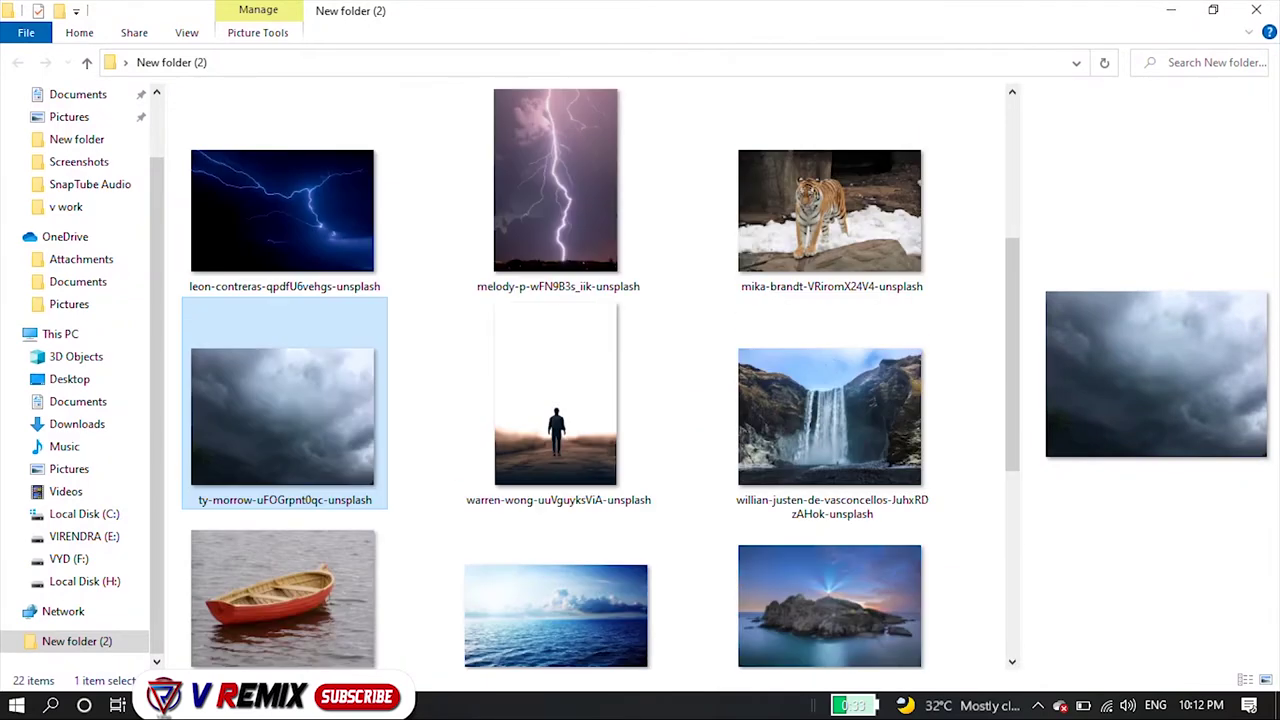
{"action": "left_click", "coordinate": [556, 185]}
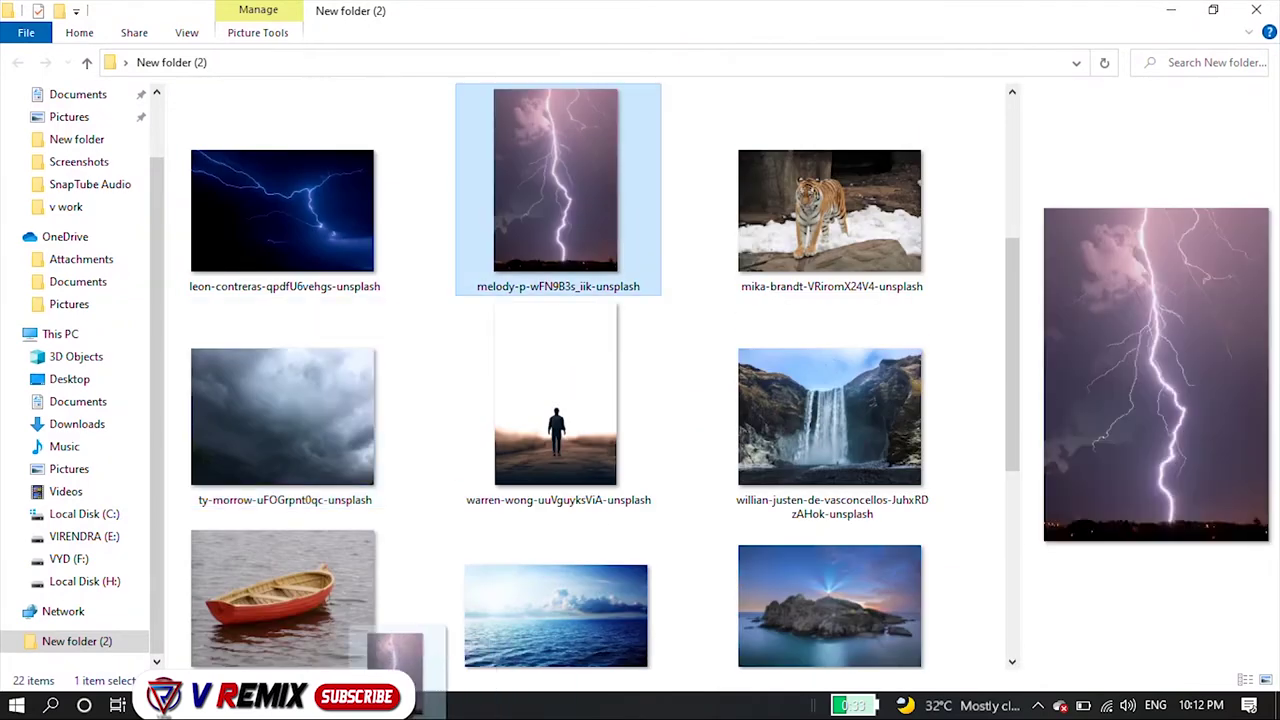
{"action": "left_click", "coordinate": [400, 705]}
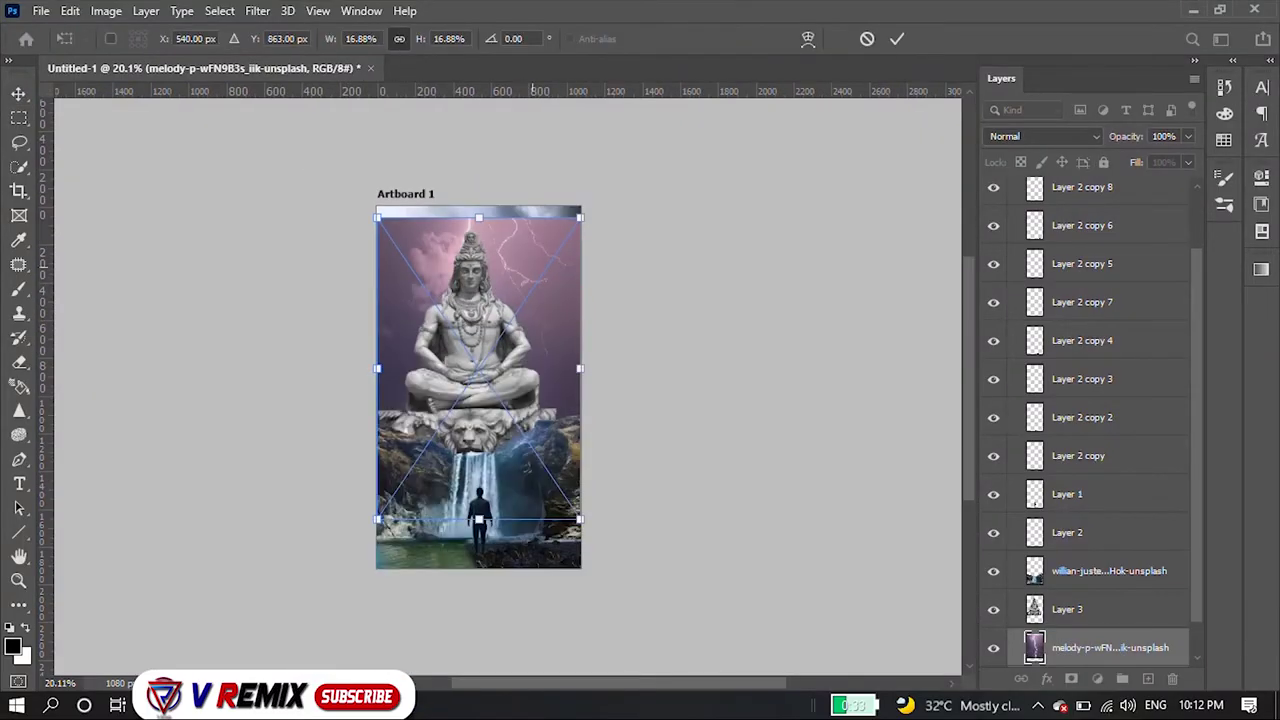
- Shrink and rotate the lightning photo, then set its layer to Lighten blending
{"action": "left_click_drag", "start_coordinate": [545, 250], "coordinate": [470, 250]}
{"action": "left_click_drag", "start_coordinate": [540, 540], "coordinate": [605, 475]}
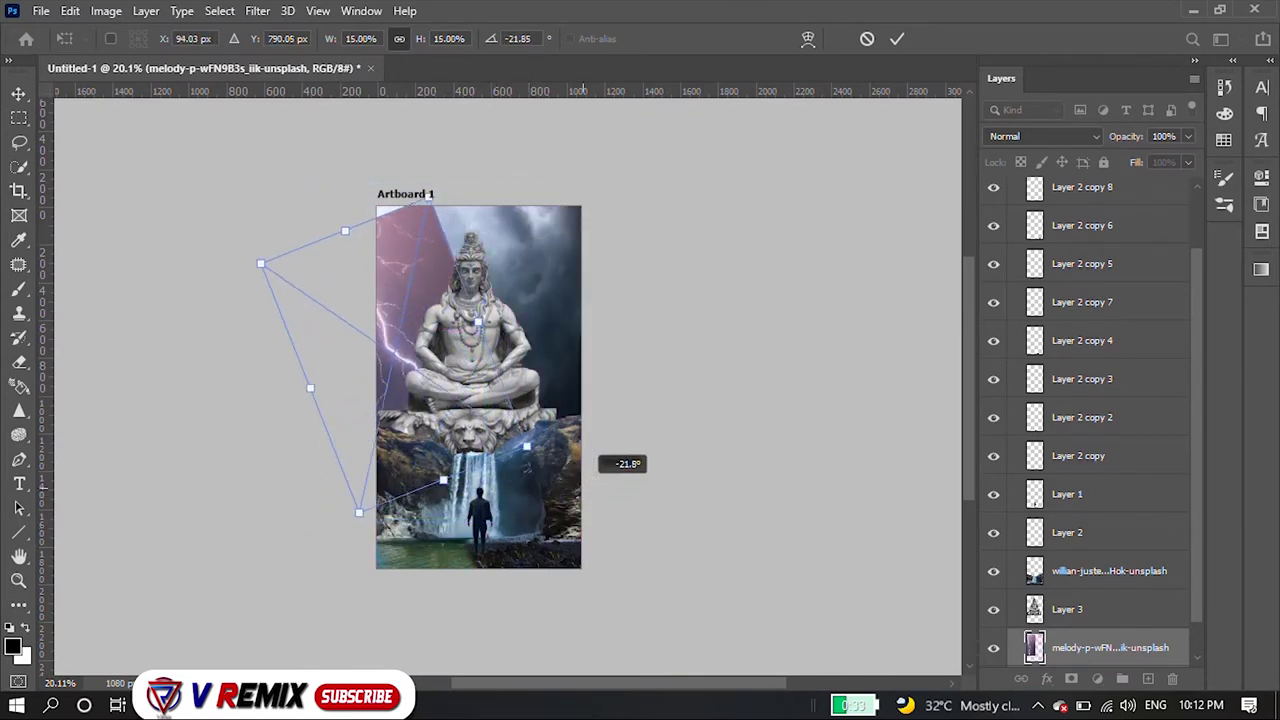
{"action": "mouse_move", "coordinate": [397, 257]}
{"action": "left_mouse_down"}
{"action": "mouse_move", "coordinate": [425, 270]}
{"action": "mouse_move", "coordinate": [423, 251]}
{"action": "mouse_move", "coordinate": [437, 302]}
{"action": "mouse_move", "coordinate": [408, 273]}
{"action": "mouse_move", "coordinate": [424, 272]}
{"action": "left_mouse_up"}
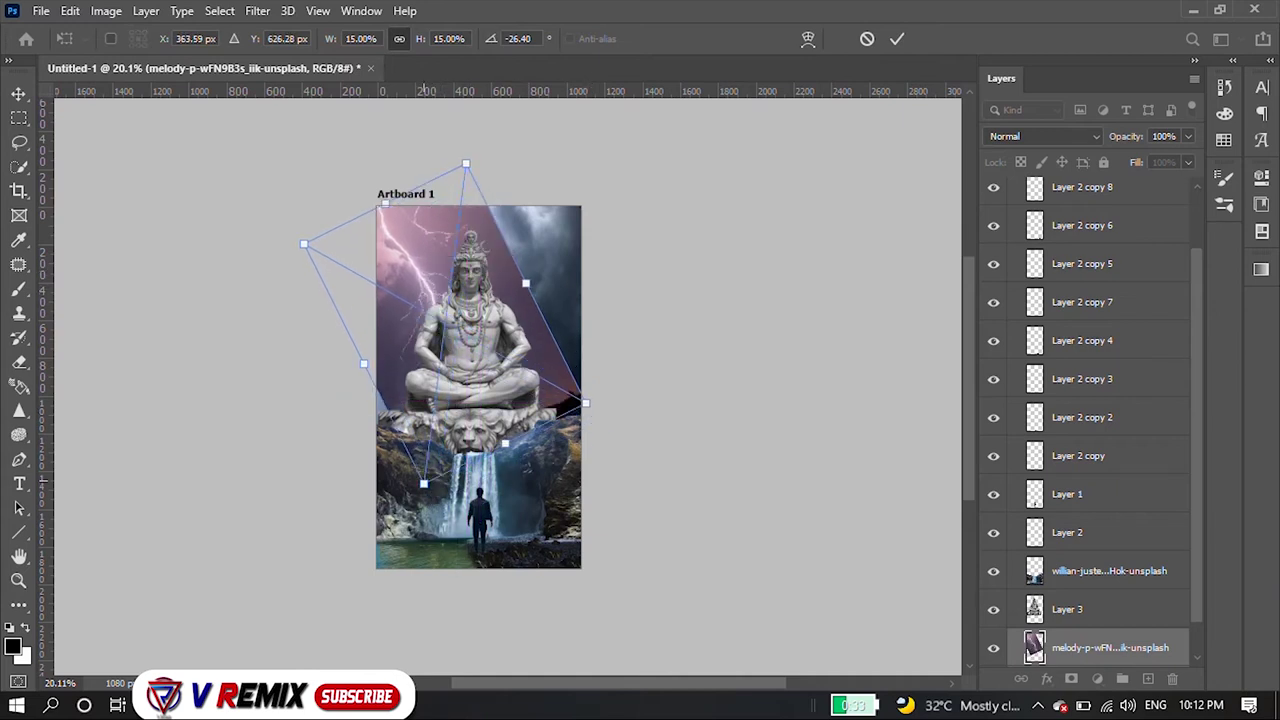
{"action": "left_click_drag", "start_coordinate": [423, 484], "coordinate": [445, 395]}
{"action": "mouse_move", "coordinate": [434, 188]}
{"action": "left_mouse_down"}
{"action": "mouse_move", "coordinate": [408, 202]}
{"action": "mouse_move", "coordinate": [420, 202]}
{"action": "left_mouse_up"}
{"action": "key", "text": "Return"}
{"action": "left_click", "coordinate": [1040, 136]}
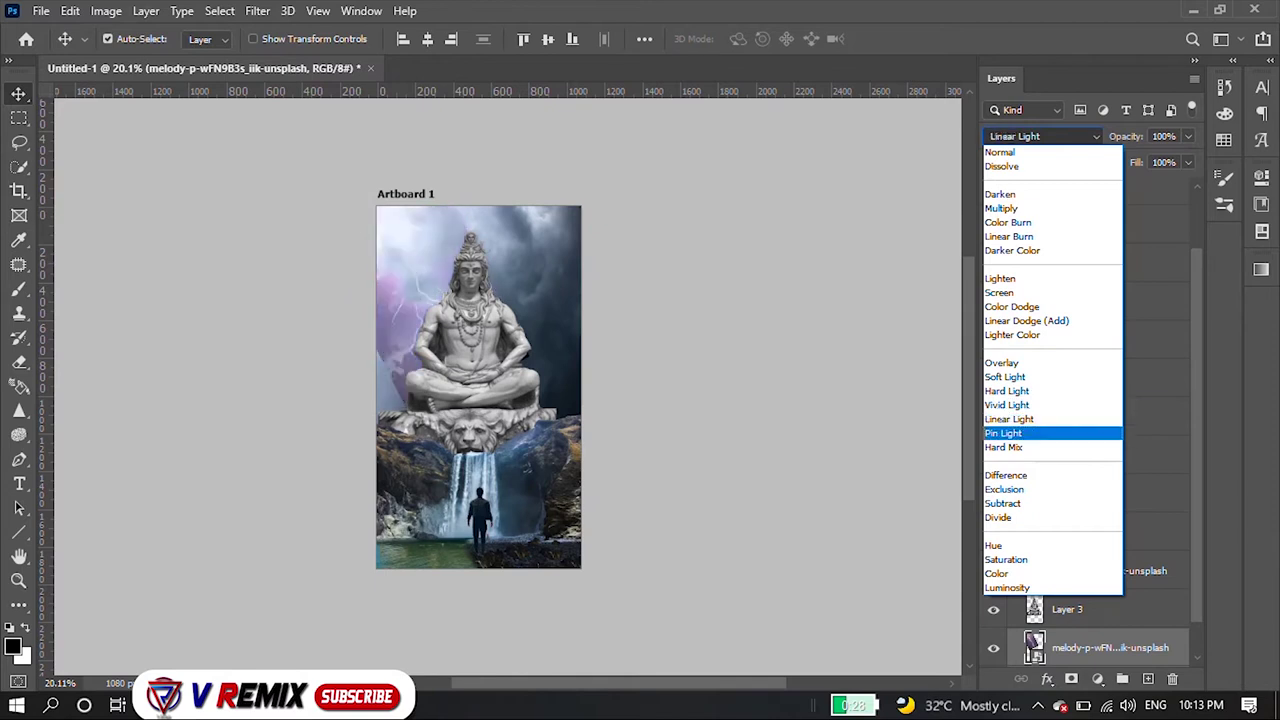
{"action": "left_click", "coordinate": [1000, 278]}
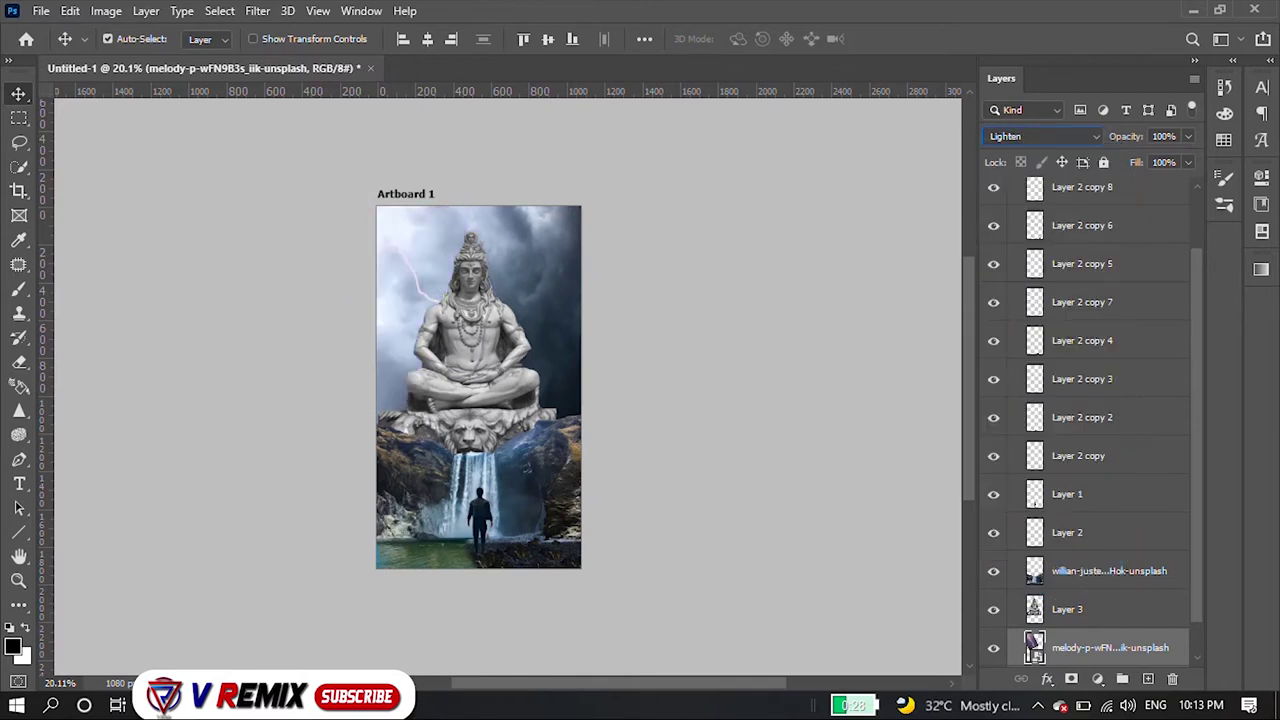
- Move the lightning bolt to the upper right and rotate it to strike diagonally, about 38.9°
{"action": "left_click_drag", "start_coordinate": [445, 250], "coordinate": [565, 210]}
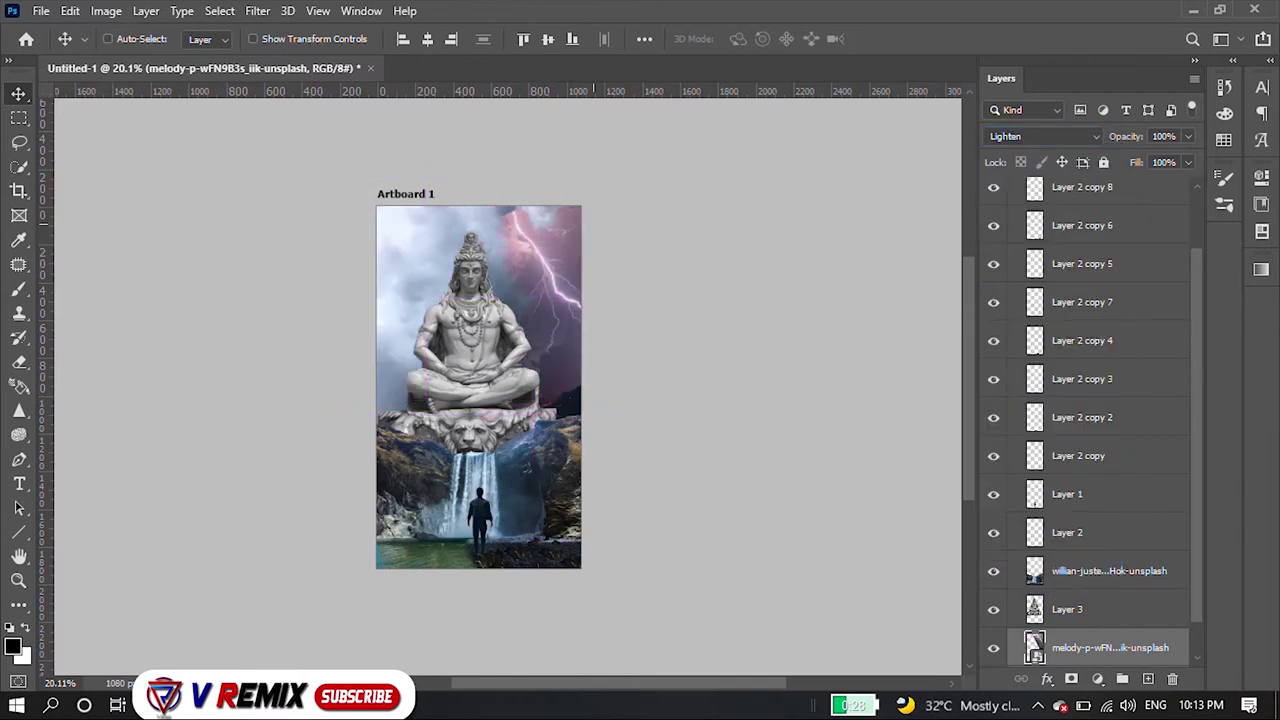
{"action": "key", "text": "ctrl+t"}
{"action": "left_click_drag", "start_coordinate": [650, 170], "coordinate": [690, 235]}
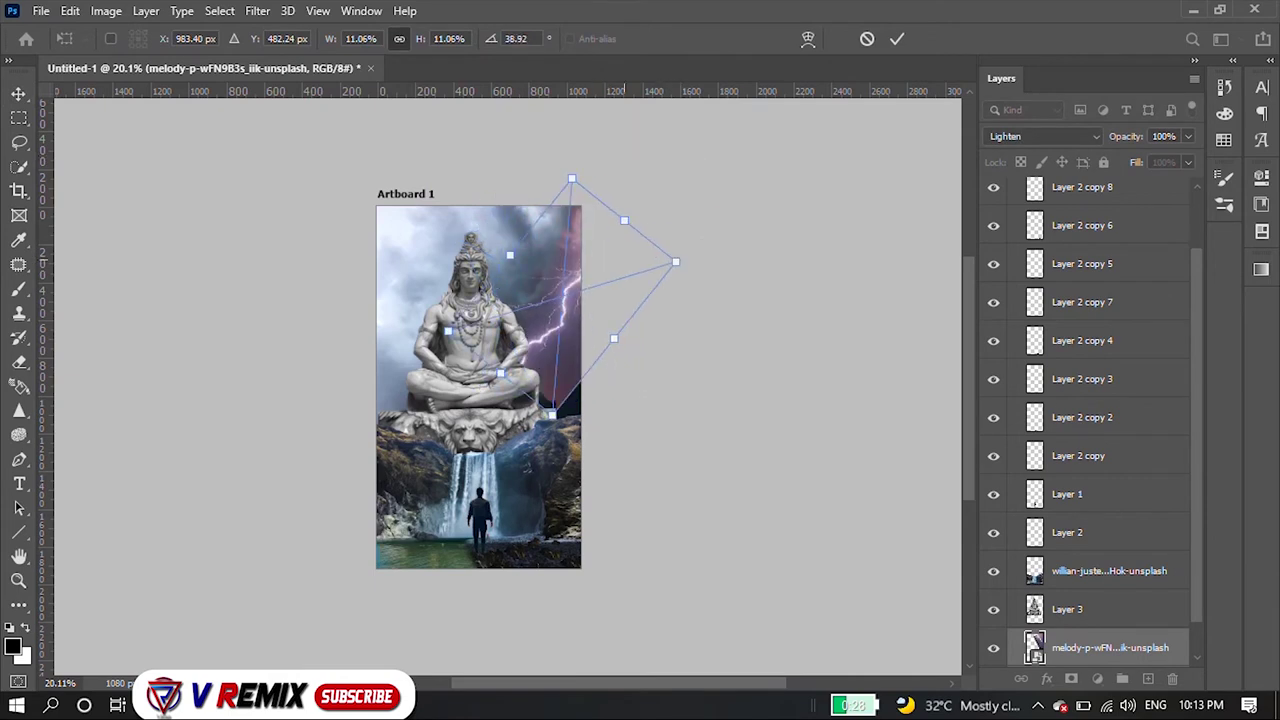
{"action": "left_click_drag", "start_coordinate": [600, 216], "coordinate": [565, 228]}
{"action": "left_click_drag", "start_coordinate": [642, 265], "coordinate": [593, 204]}
{"action": "key", "text": "Return"}
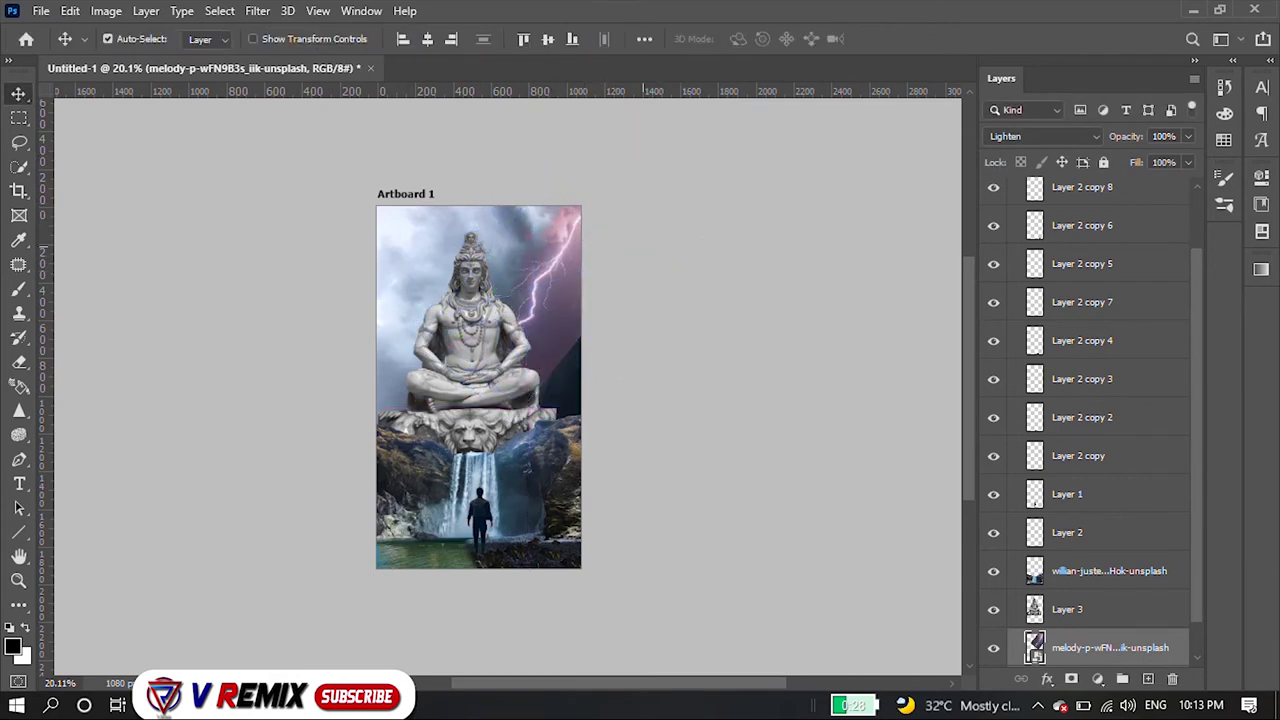
{"action": "scroll", "coordinate": [540, 360], "scroll_direction": "up", "scroll_amount": 1}
{"action": "scroll", "coordinate": [545, 559], "scroll_direction": "up", "scroll_amount": 2}
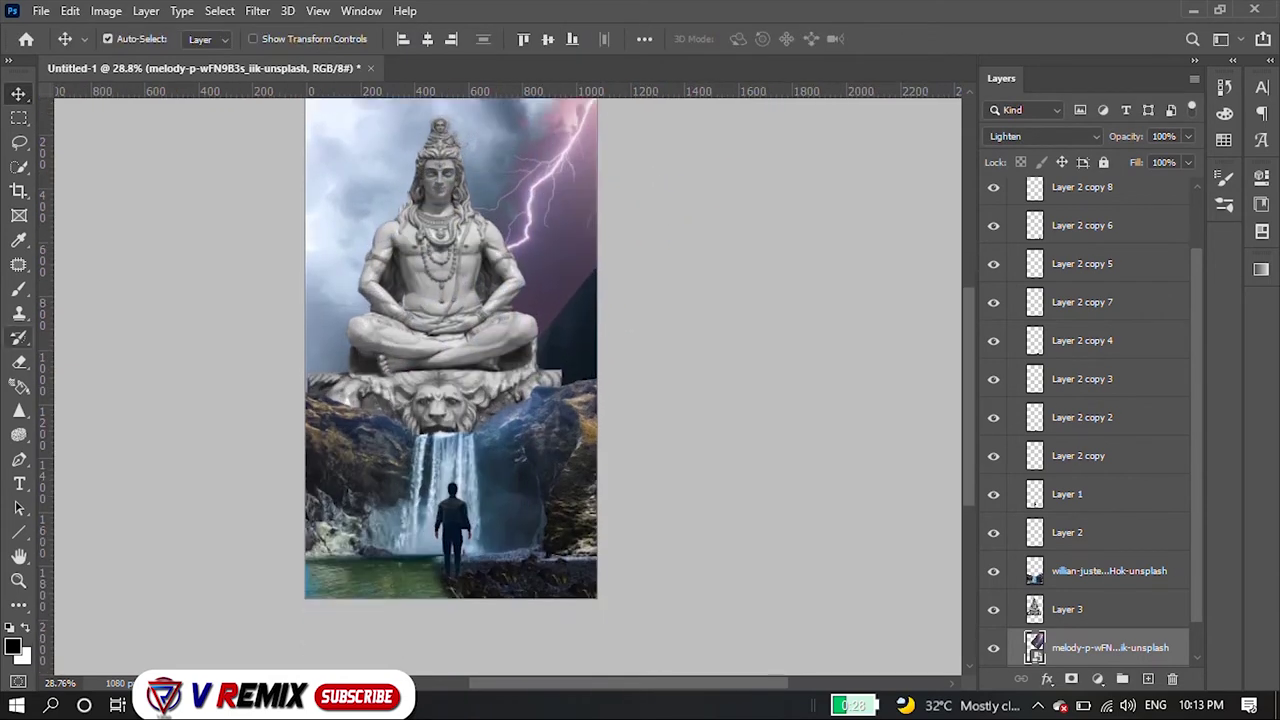
- Rasterize the purple lightning layer and softly erase its right edge
{"action": "left_click", "coordinate": [19, 362]}
{"action": "left_click", "coordinate": [590, 280]}
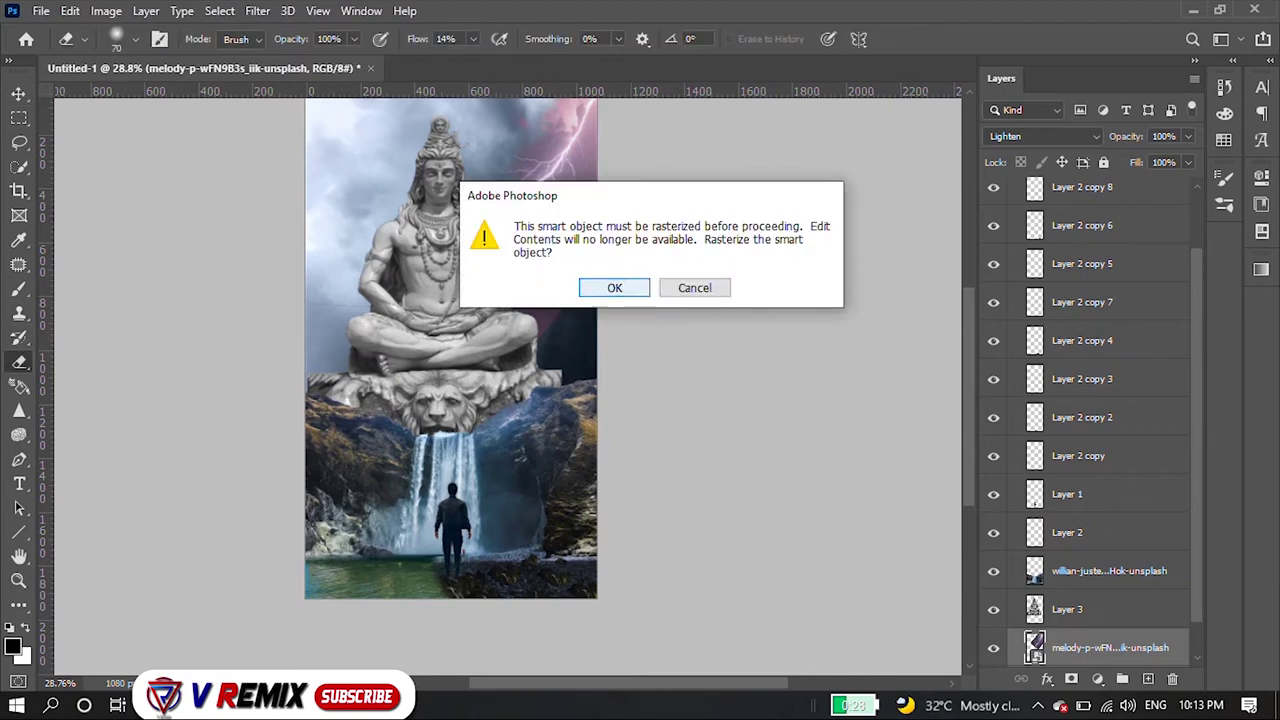
{"action": "left_click", "coordinate": [612, 287]}
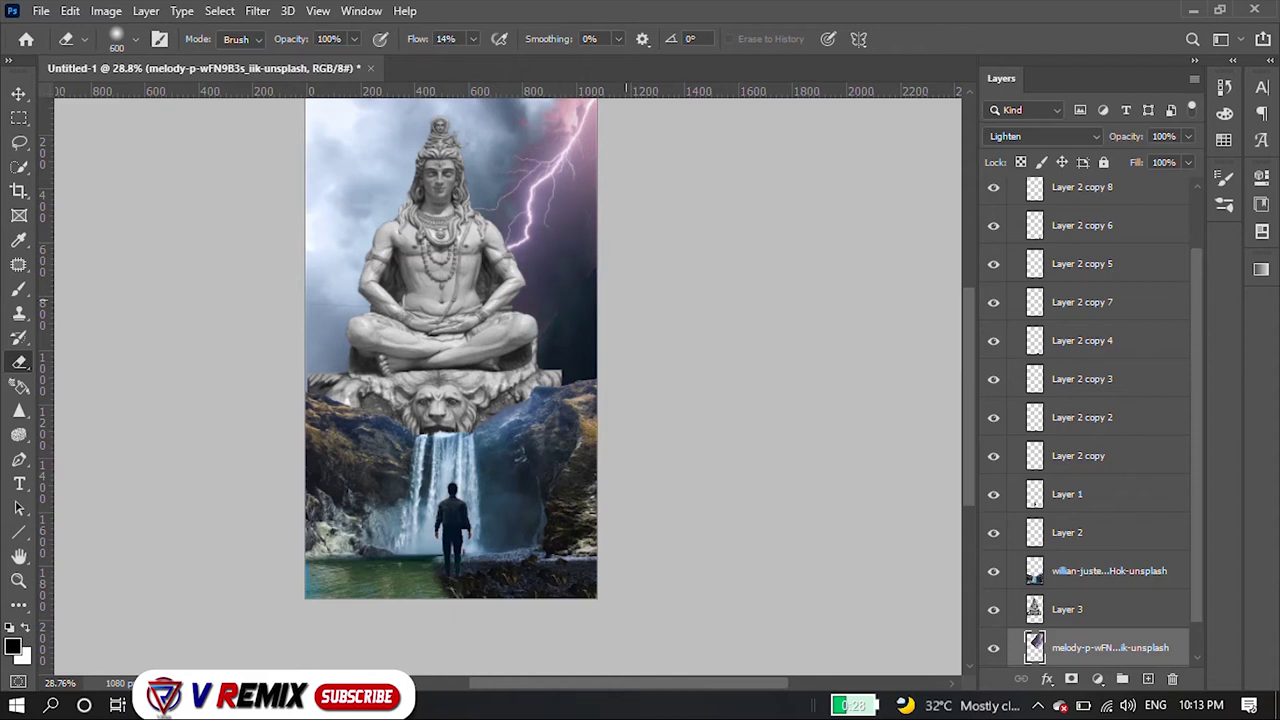
{"action": "scroll", "coordinate": [451, 387], "scroll_direction": "up", "scroll_amount": 3}
{"action": "left_click_drag", "start_coordinate": [614, 320], "coordinate": [650, 322]}
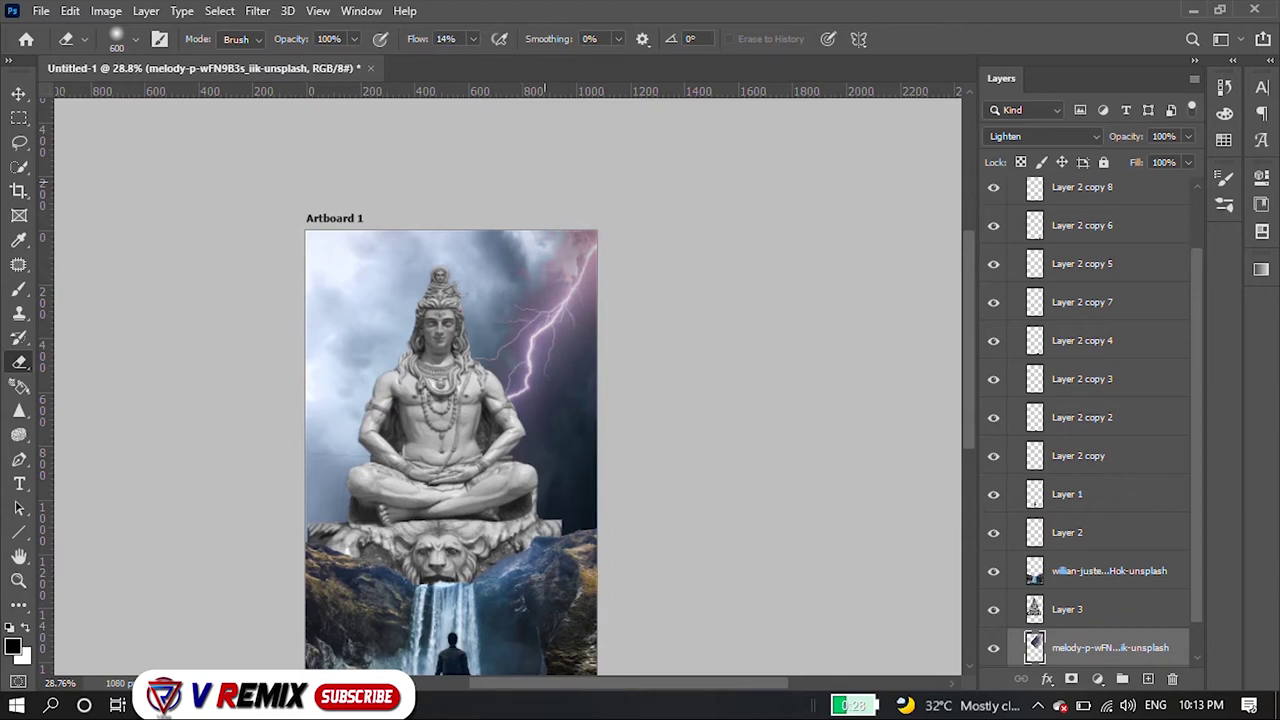
{"action": "scroll", "coordinate": [787, 443], "scroll_direction": "down", "scroll_amount": 1}
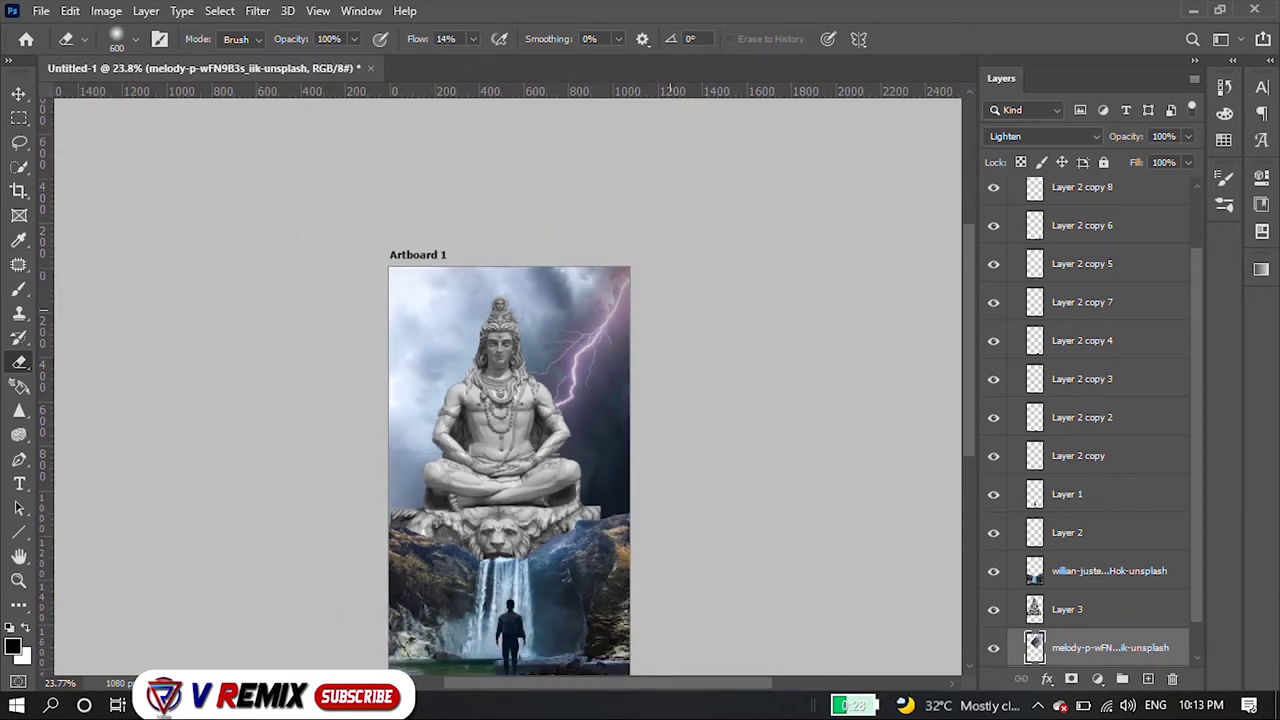
{"action": "key", "text": "v"}
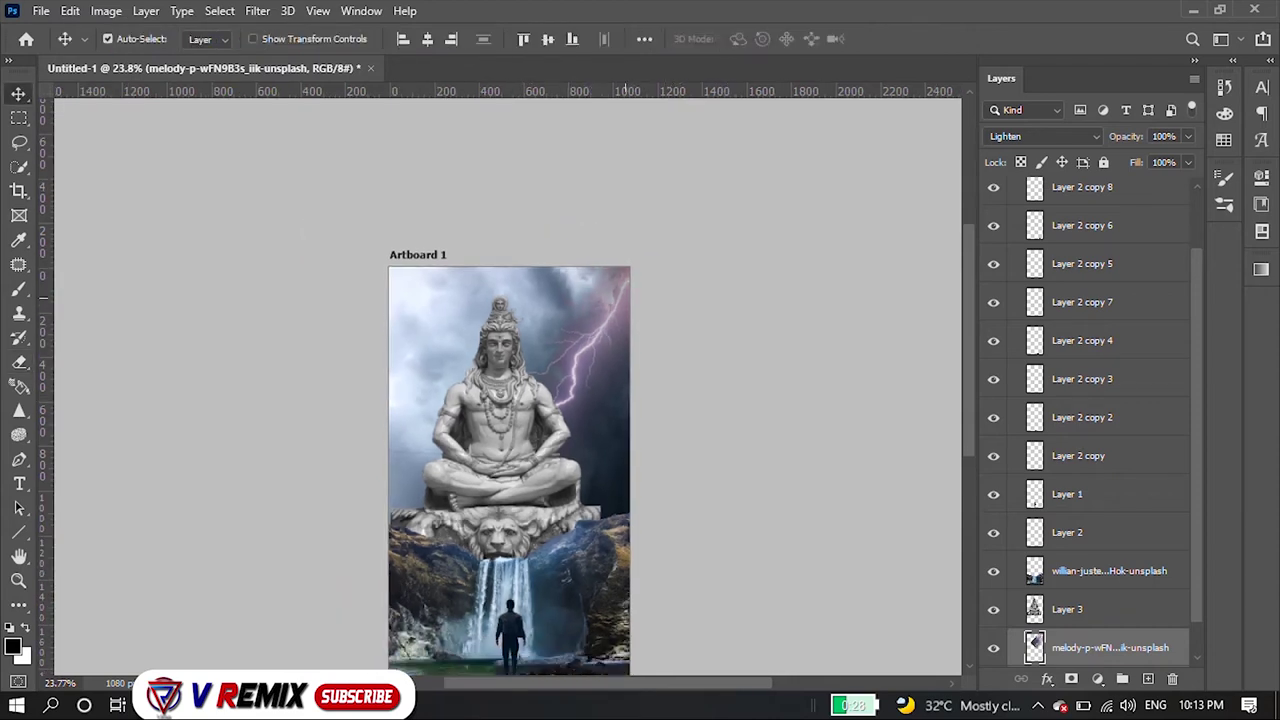
{"action": "left_click_drag", "start_coordinate": [625, 240], "coordinate": [620, 245]}
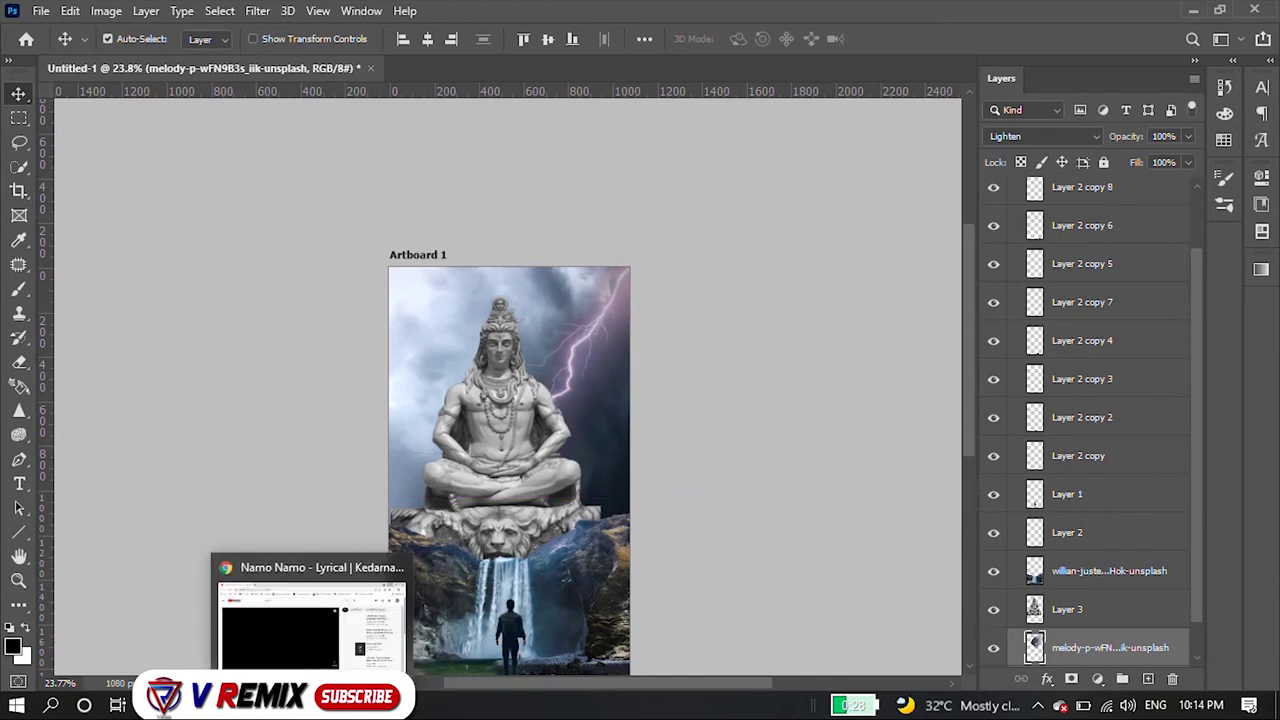
- Drag the blue leon-contreras lightning photo from File Explorer onto the artboard
{"action": "left_click", "coordinate": [300, 620]}
{"action": "left_click", "coordinate": [165, 705]}
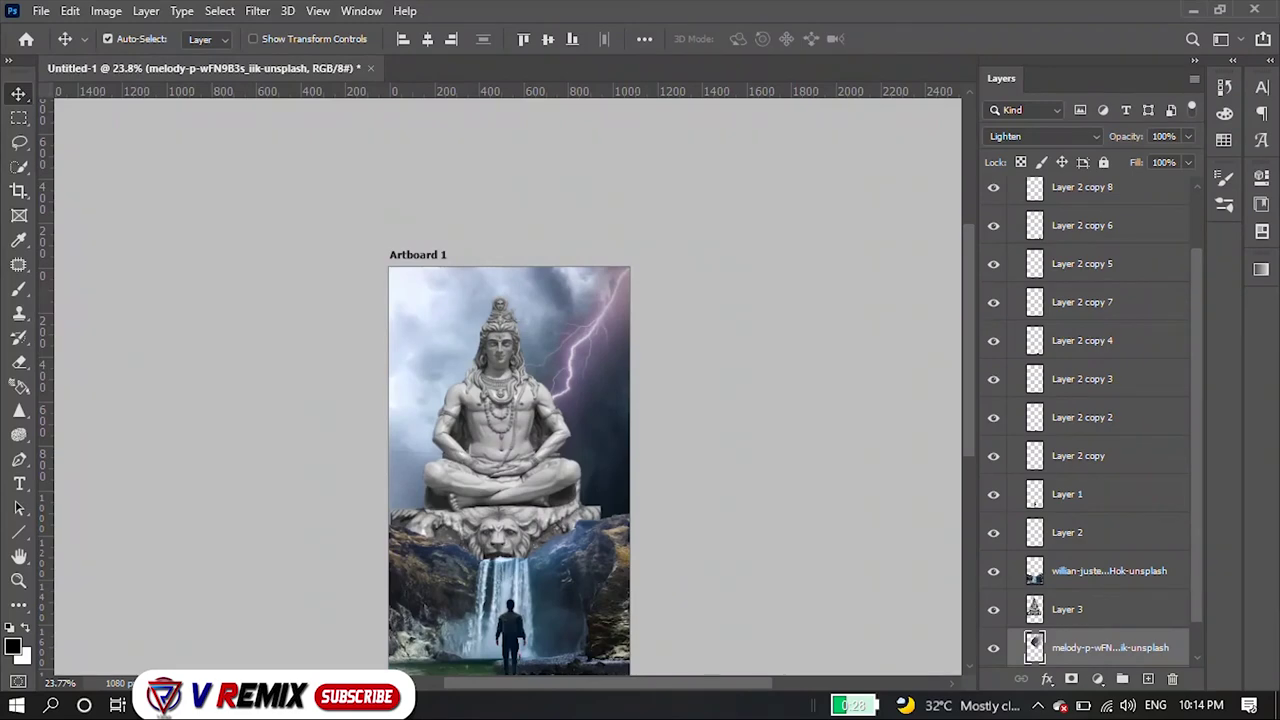
{"action": "left_click", "coordinate": [300, 620]}
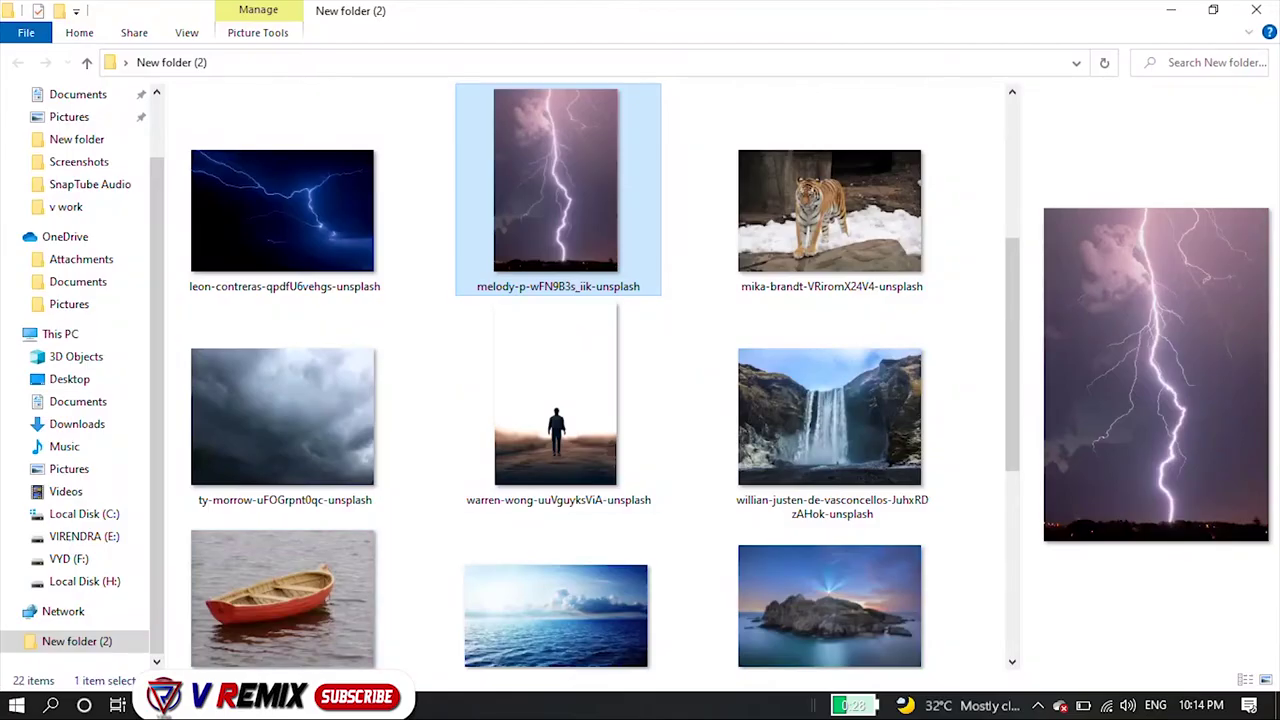
{"action": "mouse_move", "coordinate": [282, 210]}
{"action": "left_mouse_down"}
{"action": "mouse_move", "coordinate": [350, 665]}
{"action": "mouse_move", "coordinate": [165, 700]}
{"action": "left_mouse_up"}
{"action": "left_click_drag", "start_coordinate": [447, 320], "coordinate": [538, 455]}
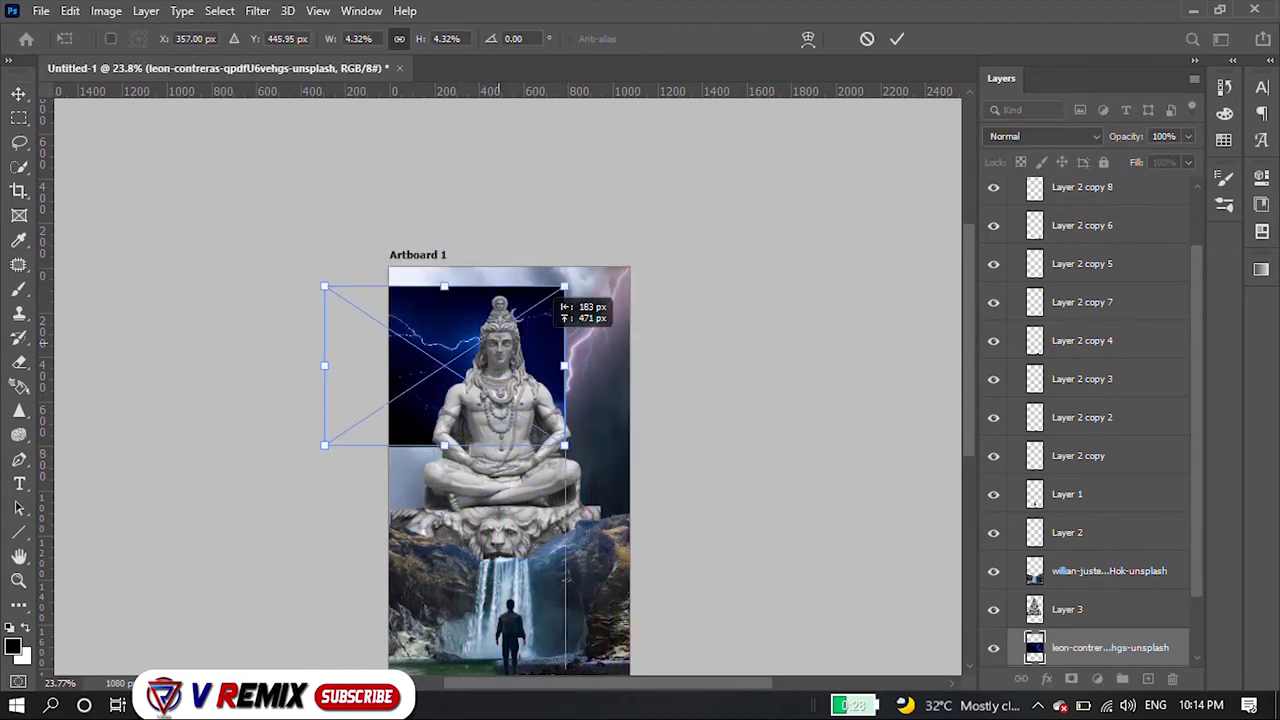
- Place the blue lightning photo across the artboard top and blend it with Linear Dodge (Add)
{"action": "mouse_move", "coordinate": [603, 403]}
{"action": "left_mouse_down"}
{"action": "mouse_move", "coordinate": [605, 280]}
{"action": "mouse_move", "coordinate": [595, 286]}
{"action": "left_mouse_up"}
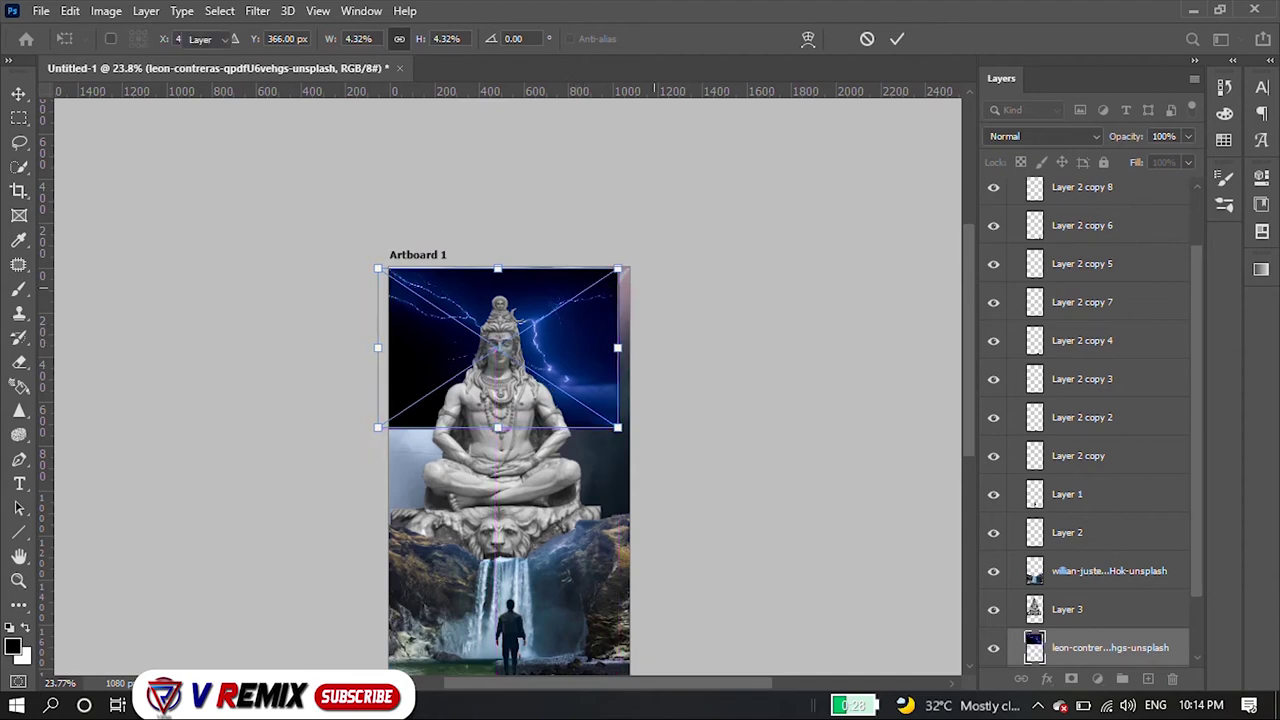
{"action": "key", "text": "Return"}
{"action": "left_click", "coordinate": [1043, 136]}
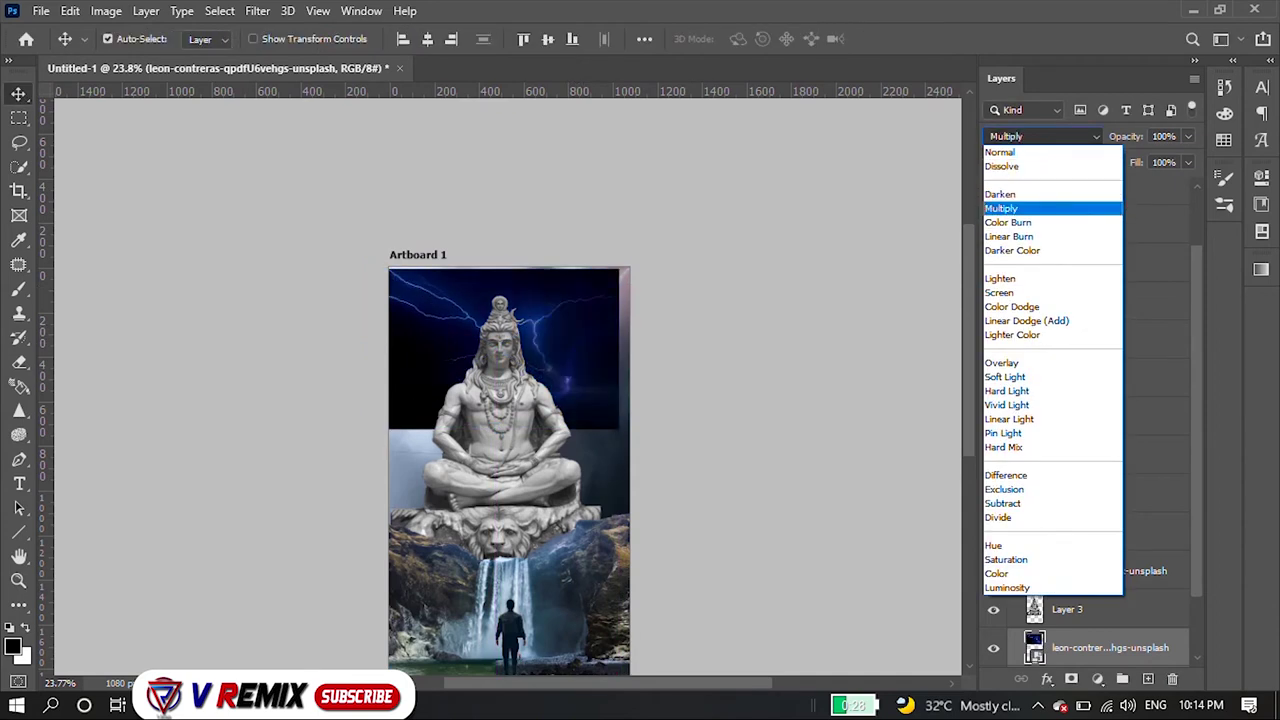
{"action": "key", "text": "Down"}
{"action": "key", "text": "Down"}
{"action": "key", "text": "Down"}
{"action": "key", "text": "Down"}
{"action": "key", "text": "Down"}
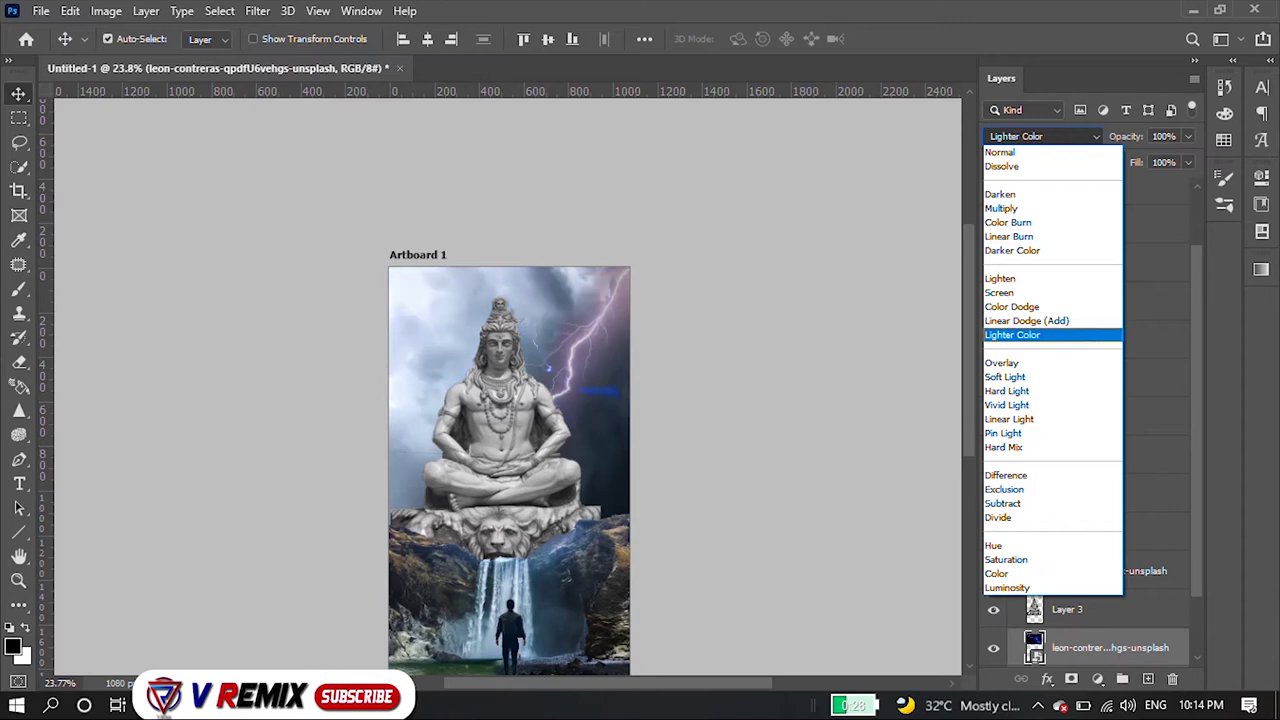
{"action": "key", "text": "Up"}
{"action": "key", "text": "Down"}
{"action": "key", "text": "Down"}
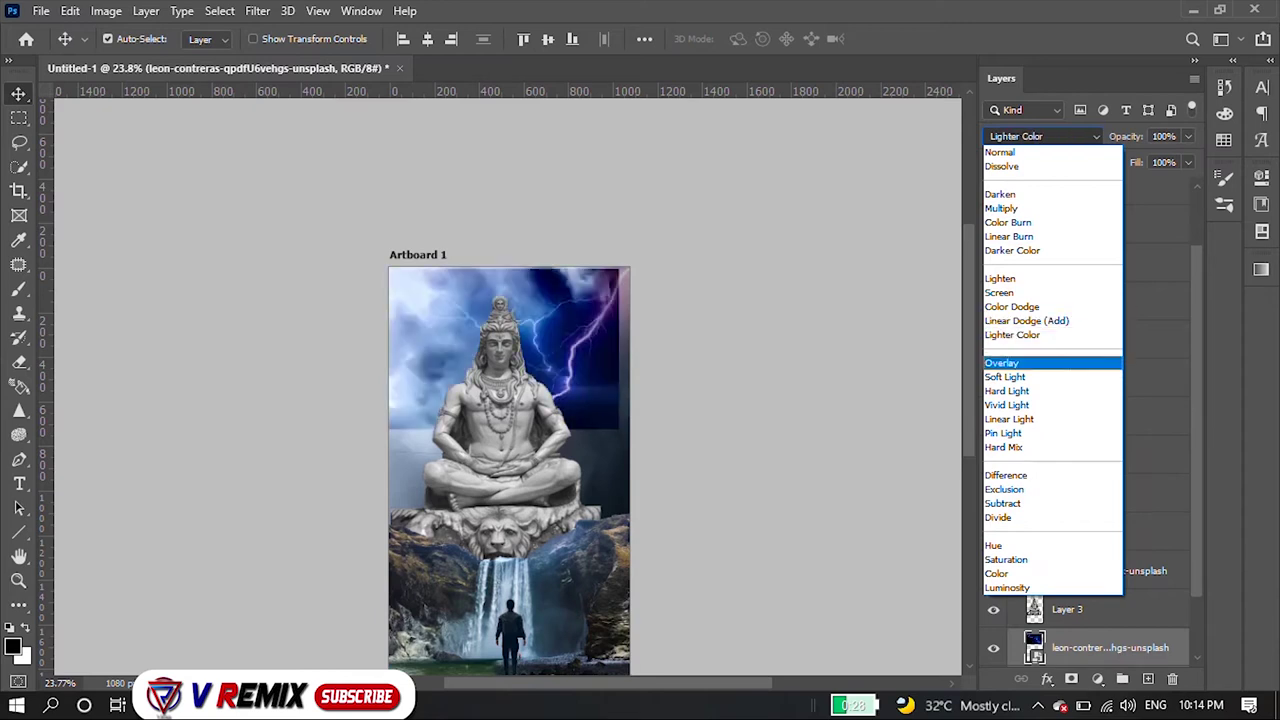
{"action": "key", "text": "Down"}
{"action": "key", "text": "Down"}
{"action": "key", "text": "Down"}
{"action": "key", "text": "Down"}
{"action": "key", "text": "Down"}
{"action": "key", "text": "Down"}
{"action": "key", "text": "Down"}
{"action": "key", "text": "Down"}
{"action": "key", "text": "Down"}
{"action": "key", "text": "Down"}
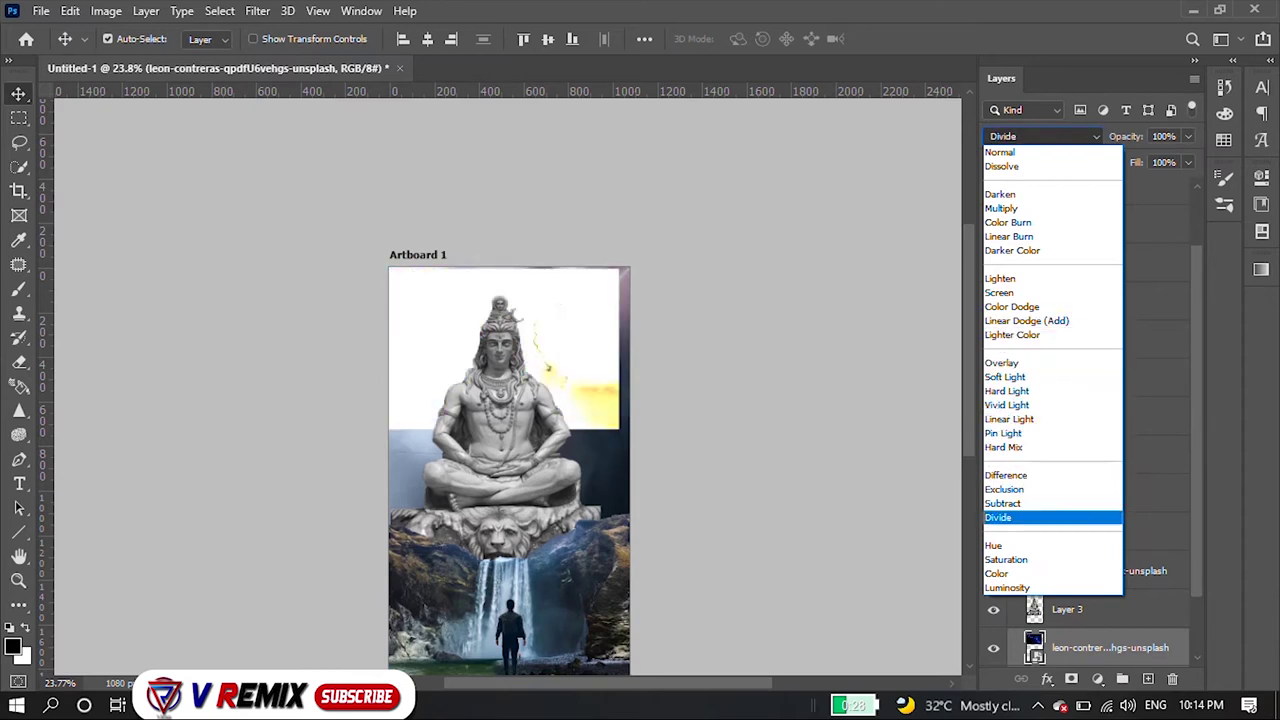
{"action": "key", "text": "Down"}
{"action": "key", "text": "Down"}
{"action": "key", "text": "Down"}
{"action": "key", "text": "Up"}
{"action": "key", "text": "Up"}
{"action": "key", "text": "Up"}
{"action": "key", "text": "Up"}
{"action": "key", "text": "Up"}
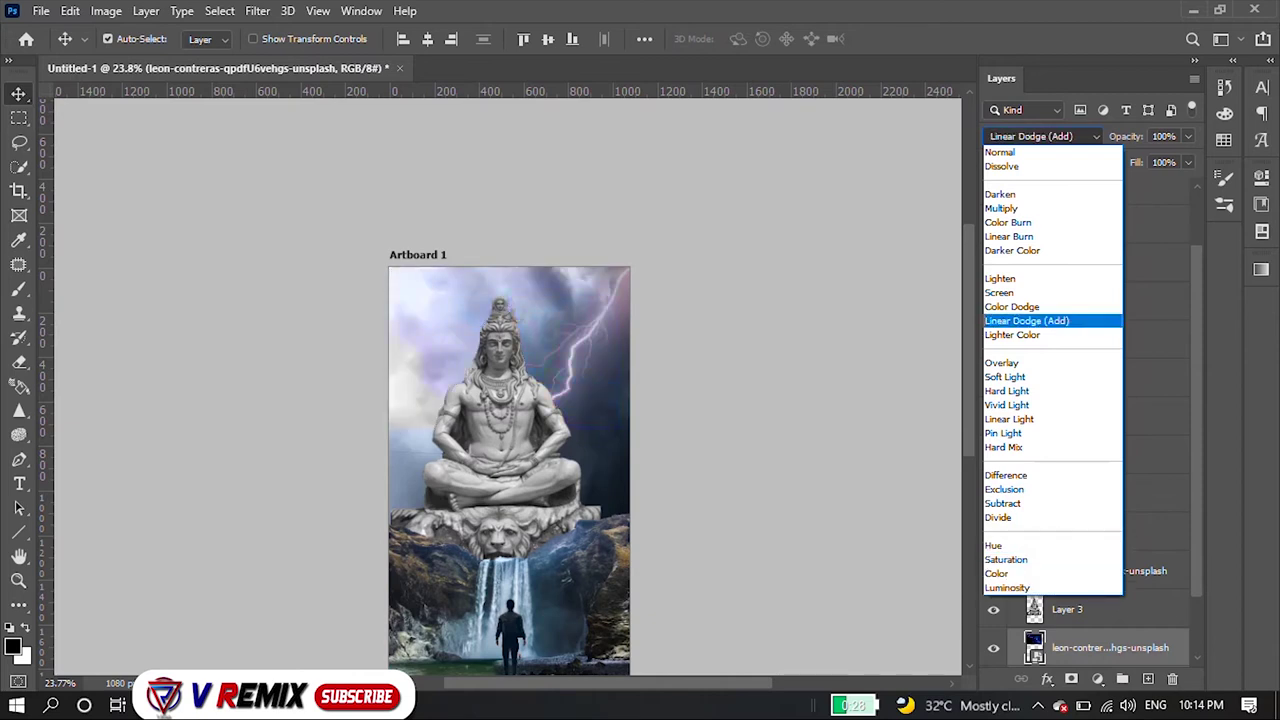
{"action": "key", "text": "Down"}
{"action": "key", "text": "Up"}
{"action": "key", "text": "Return"}
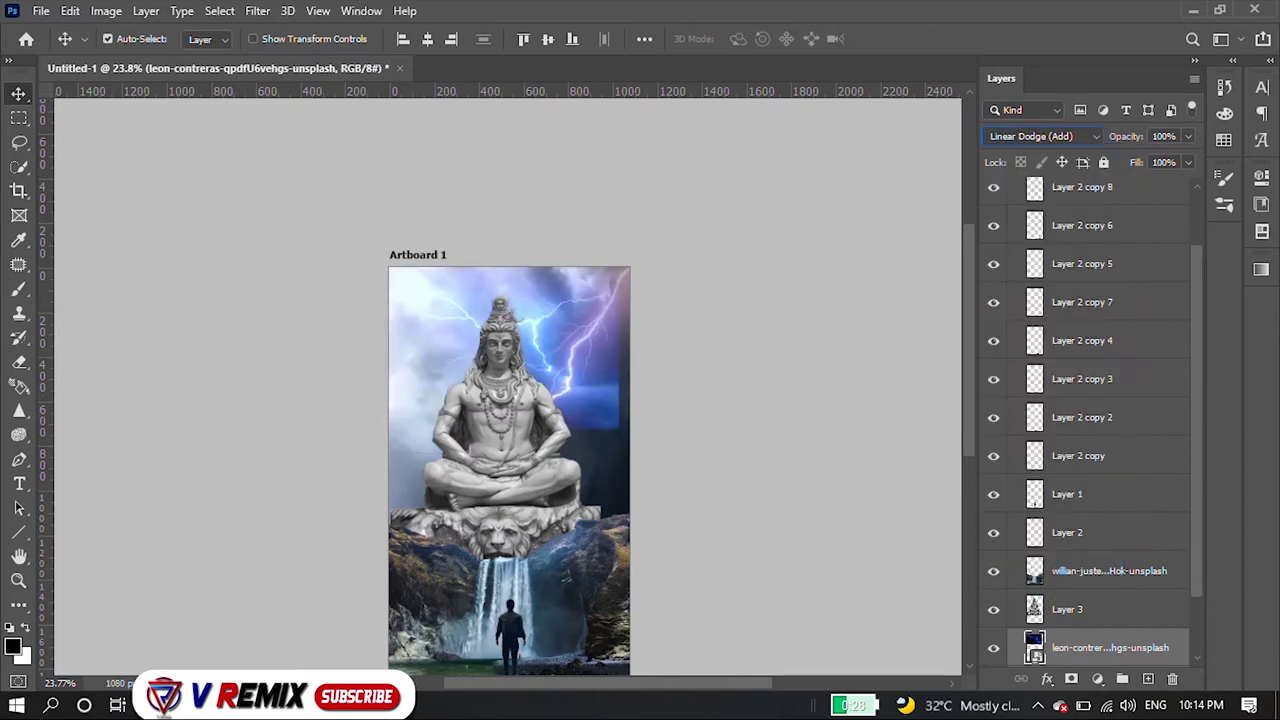
- Rasterize the blue lightning layer and soften its lower-right edge with the Eraser
{"action": "key", "text": "e"}
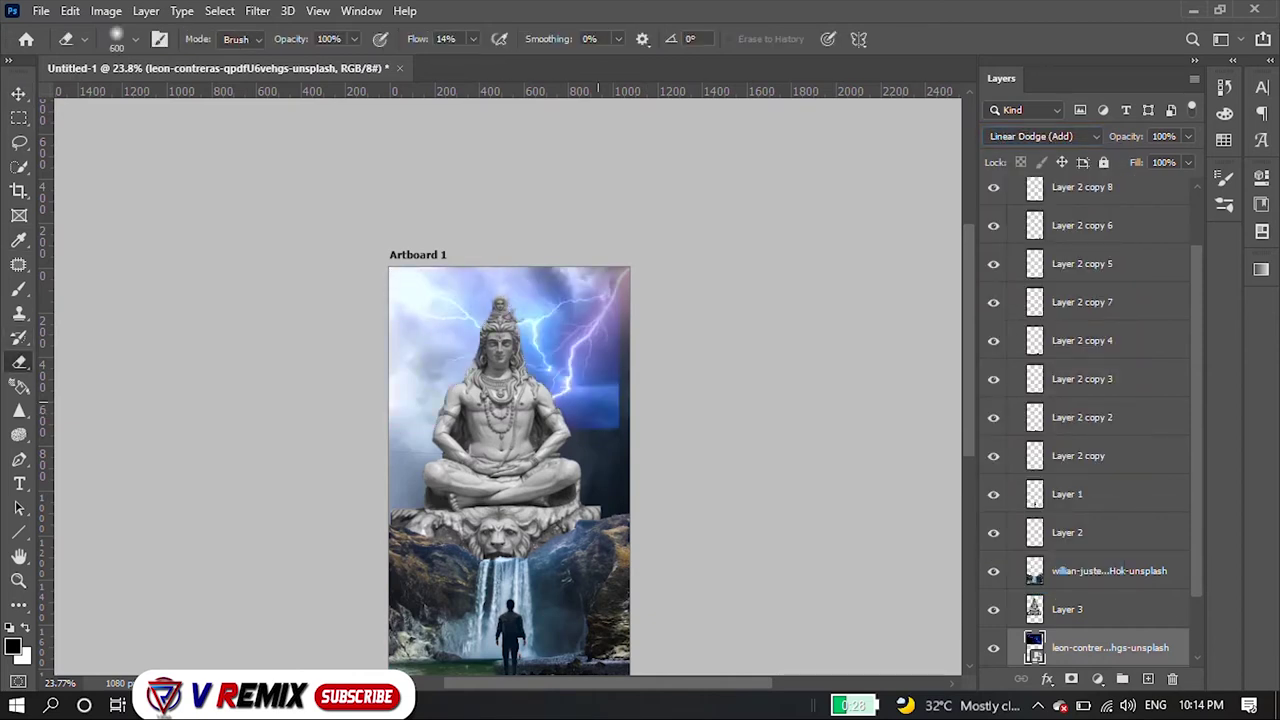
{"action": "left_click", "coordinate": [598, 300]}
{"action": "left_click", "coordinate": [603, 286]}
{"action": "scroll", "coordinate": [620, 427], "scroll_direction": "up", "scroll_amount": 4}
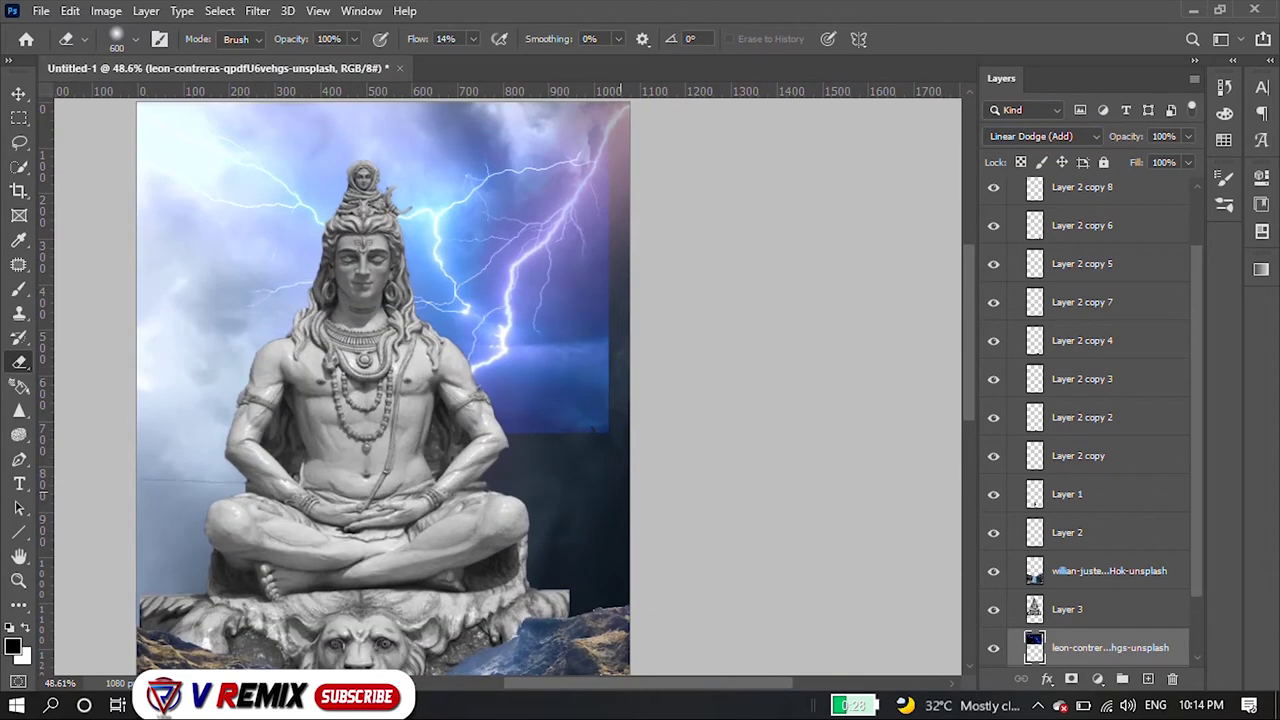
{"action": "left_click_drag", "start_coordinate": [620, 380], "coordinate": [614, 385]}
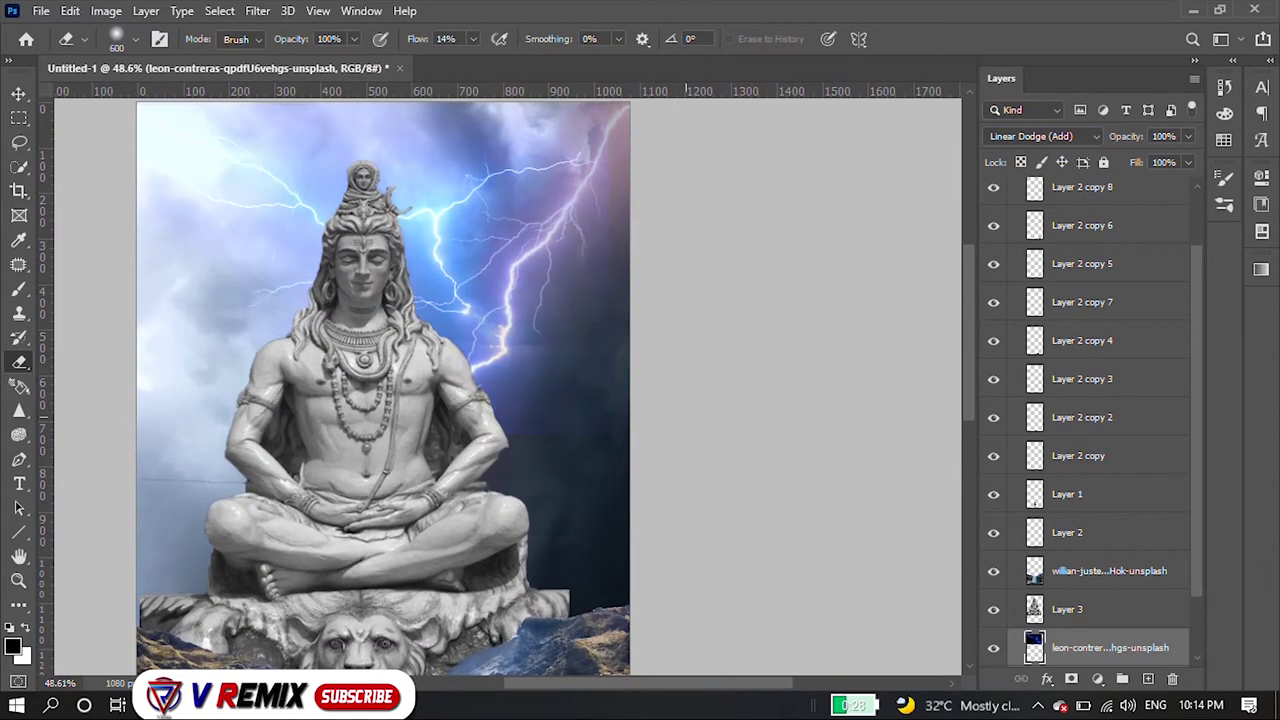
{"action": "scroll", "coordinate": [455, 390], "scroll_direction": "up", "scroll_amount": 2}
{"action": "scroll", "coordinate": [455, 390], "scroll_direction": "up", "scroll_amount": 1}
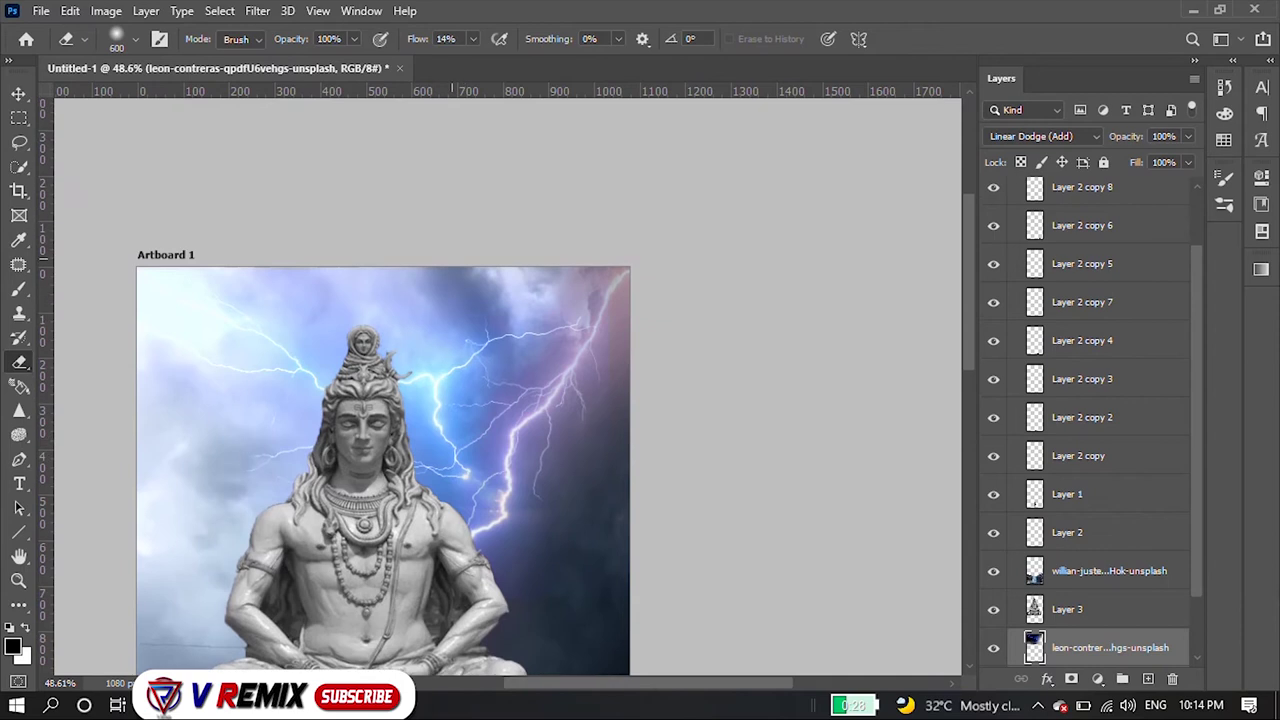
{"action": "scroll", "coordinate": [537, 522], "scroll_direction": "down", "scroll_amount": 5}
{"action": "scroll", "coordinate": [537, 522], "scroll_direction": "down", "scroll_amount": 1}
{"action": "scroll", "coordinate": [537, 522], "scroll_direction": "up", "scroll_amount": 2}
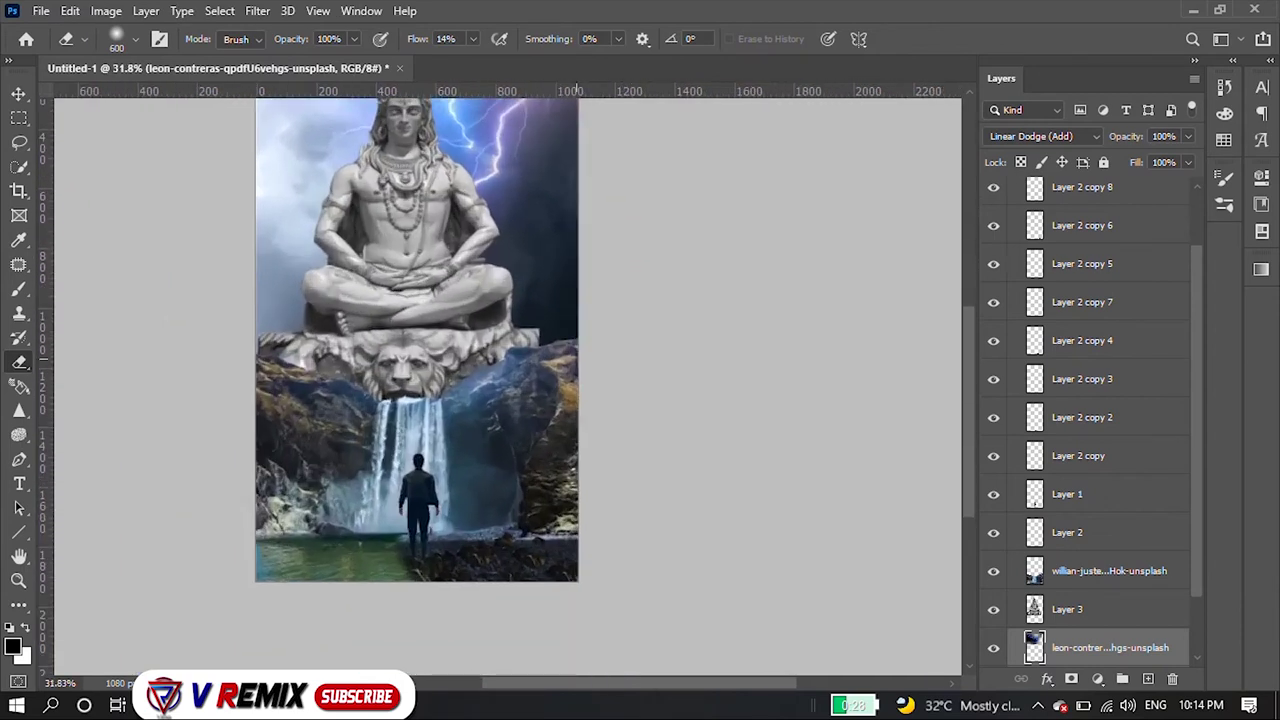
{"action": "scroll", "coordinate": [537, 522], "scroll_direction": "up", "scroll_amount": 4}
{"action": "scroll", "coordinate": [595, 320], "scroll_direction": "up", "scroll_amount": 2}
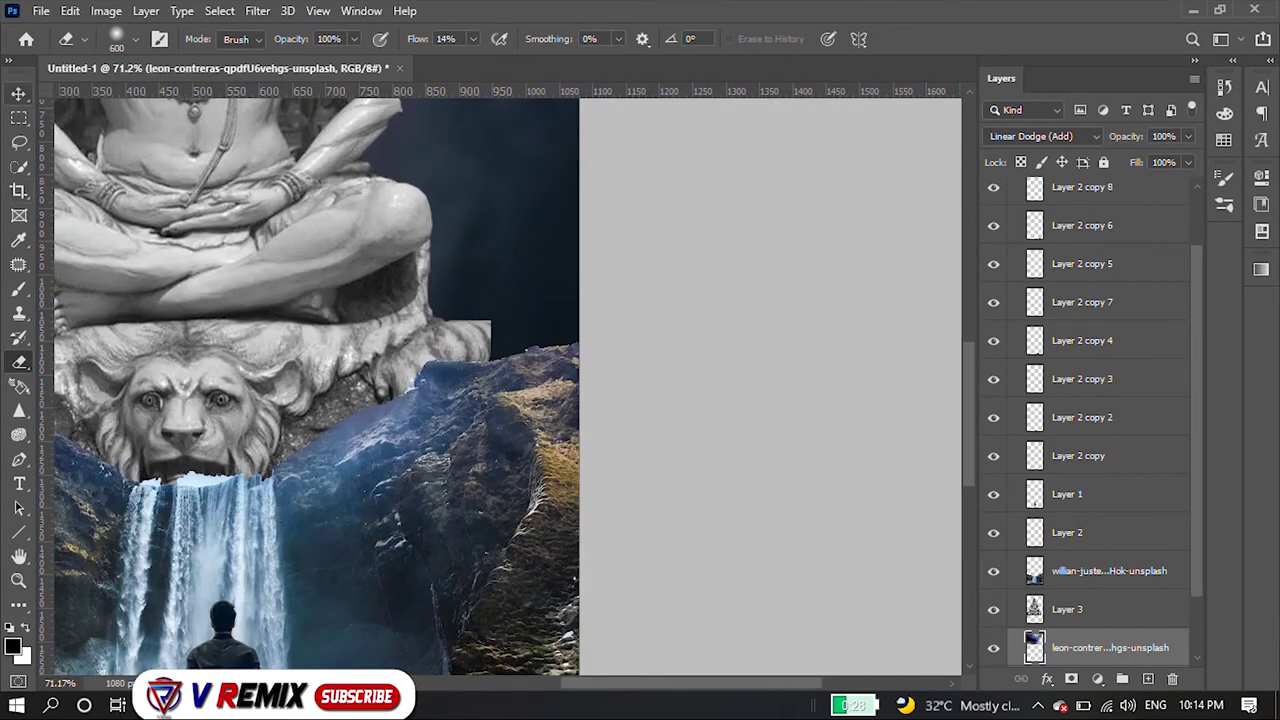
- Softly erase the right corner and left edge of the statue's base on Layer 3
{"action": "key", "text": "v"}
{"action": "left_click", "coordinate": [436, 322]}
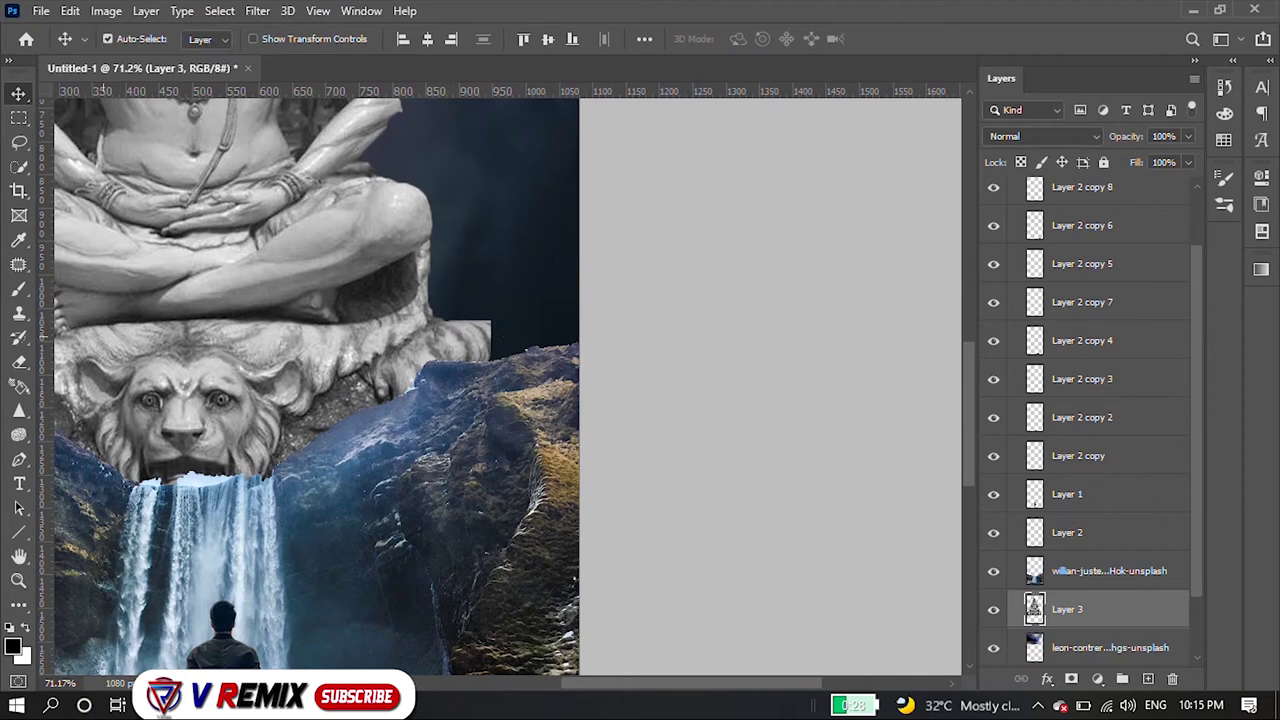
{"action": "key", "text": "e"}
{"action": "left_click_drag", "start_coordinate": [500, 376], "coordinate": [505, 372]}
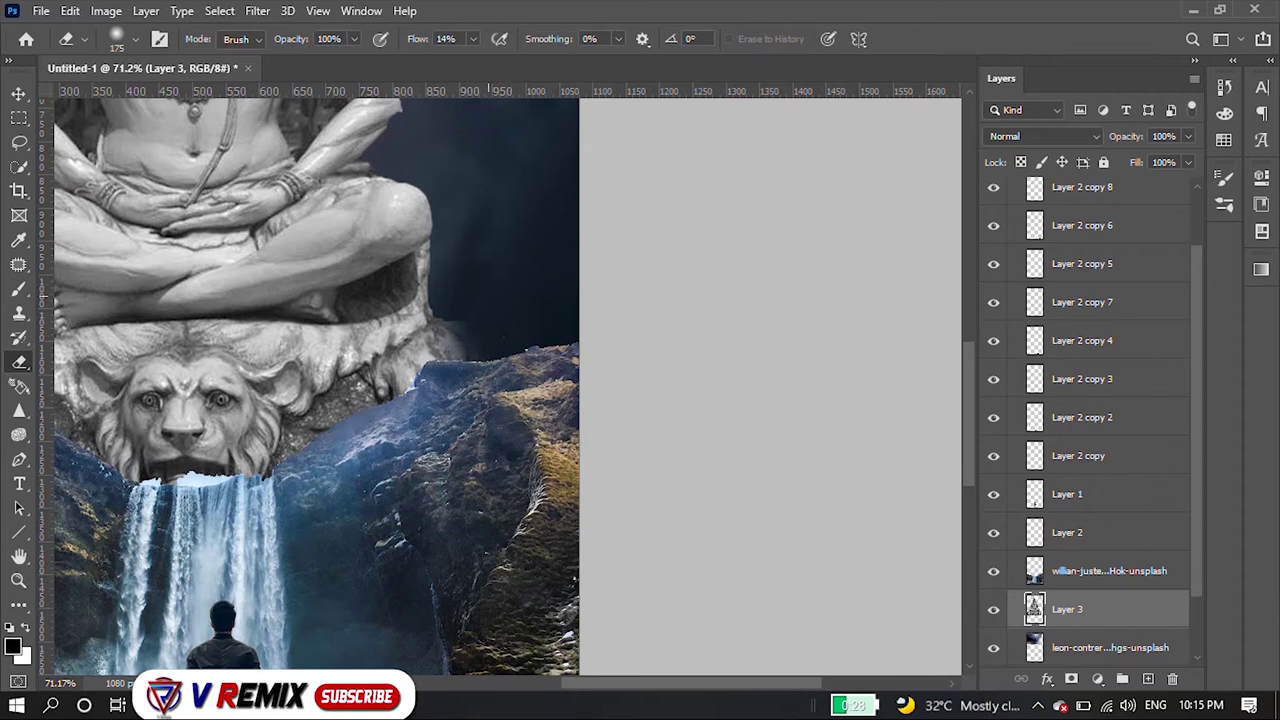
{"action": "key", "text": "ctrl+0"}
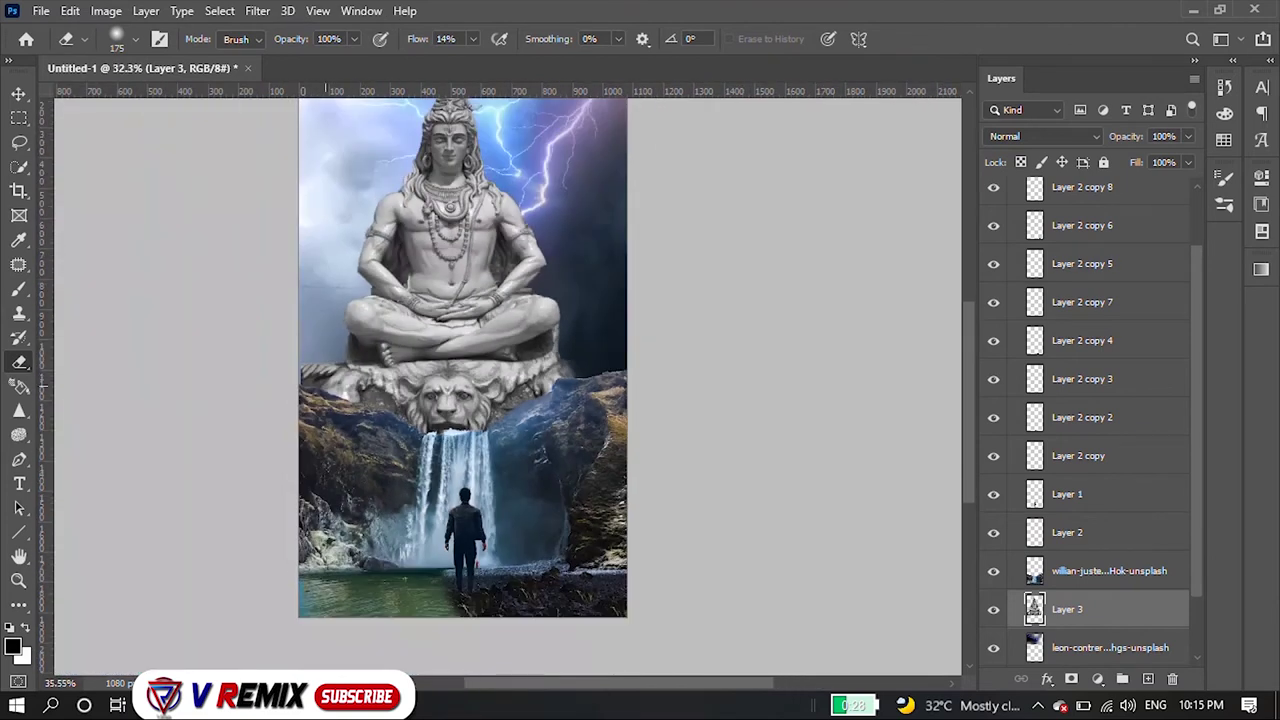
{"action": "scroll", "coordinate": [315, 355], "scroll_direction": "up", "scroll_amount": 5}
{"action": "left_click_drag", "start_coordinate": [281, 347], "coordinate": [326, 391]}
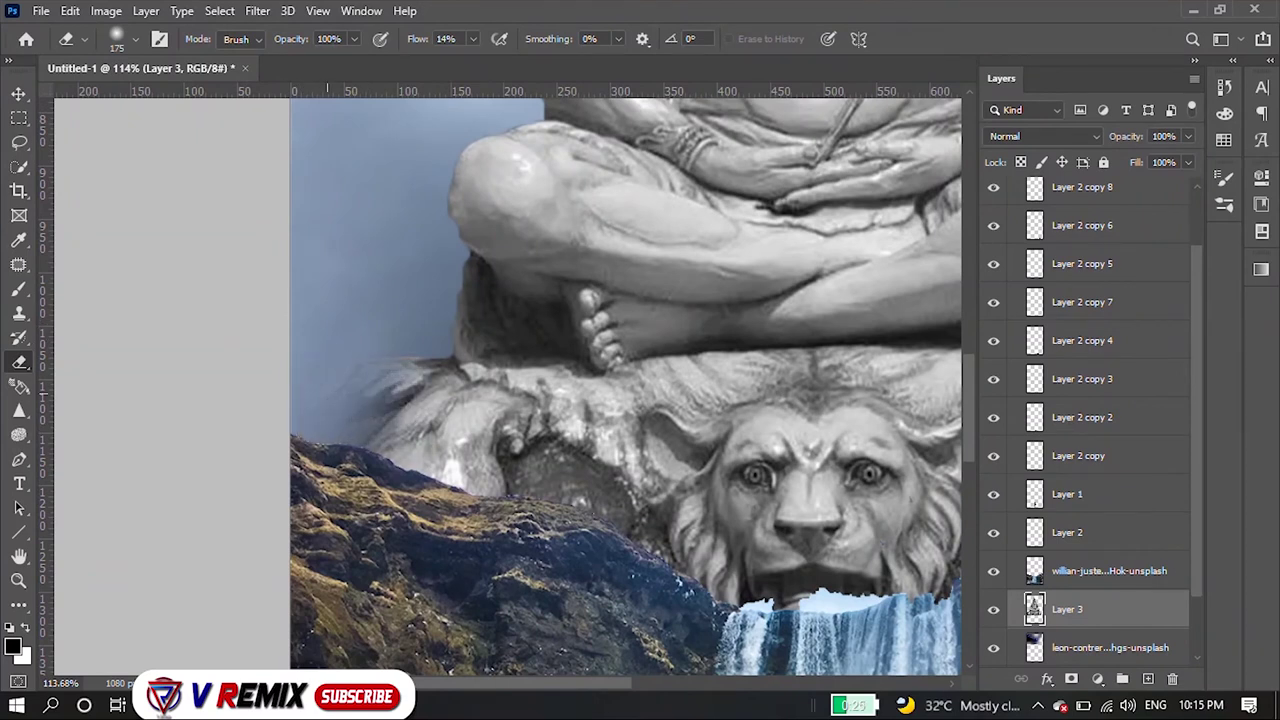
{"action": "scroll", "coordinate": [475, 385], "scroll_direction": "down", "scroll_amount": 5}
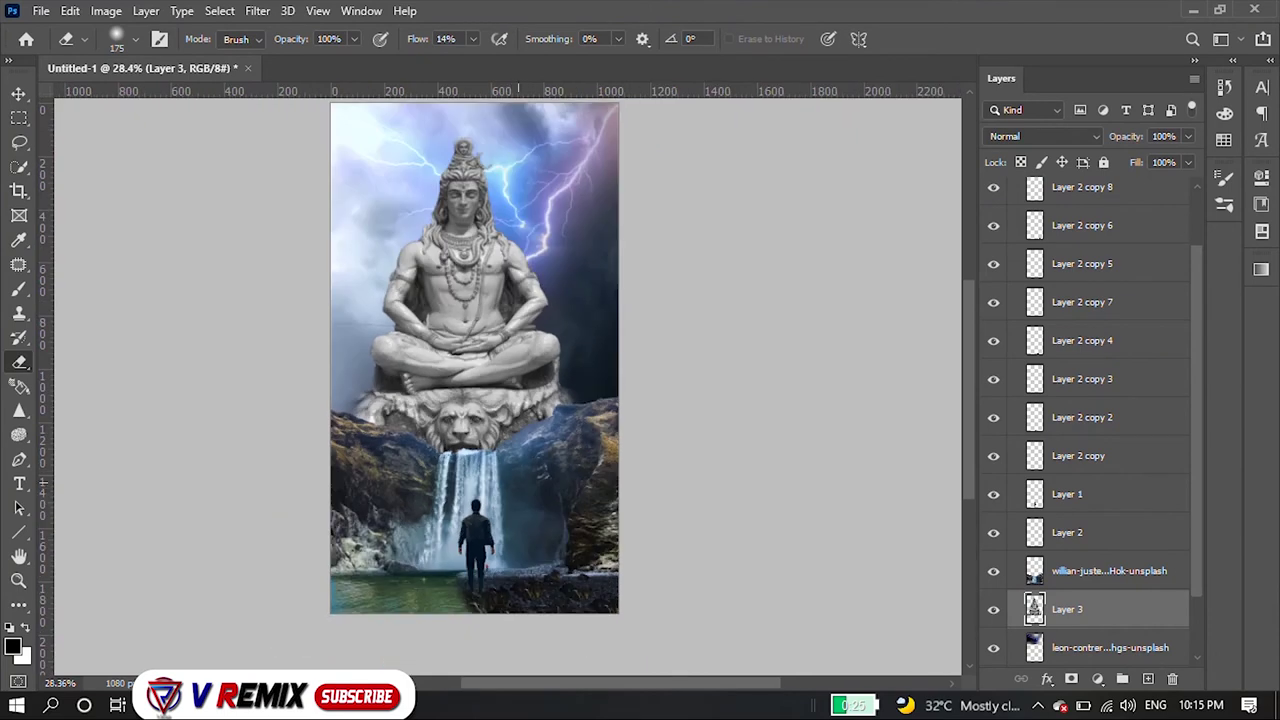
{"action": "scroll", "coordinate": [373, 456], "scroll_direction": "down", "scroll_amount": 2}
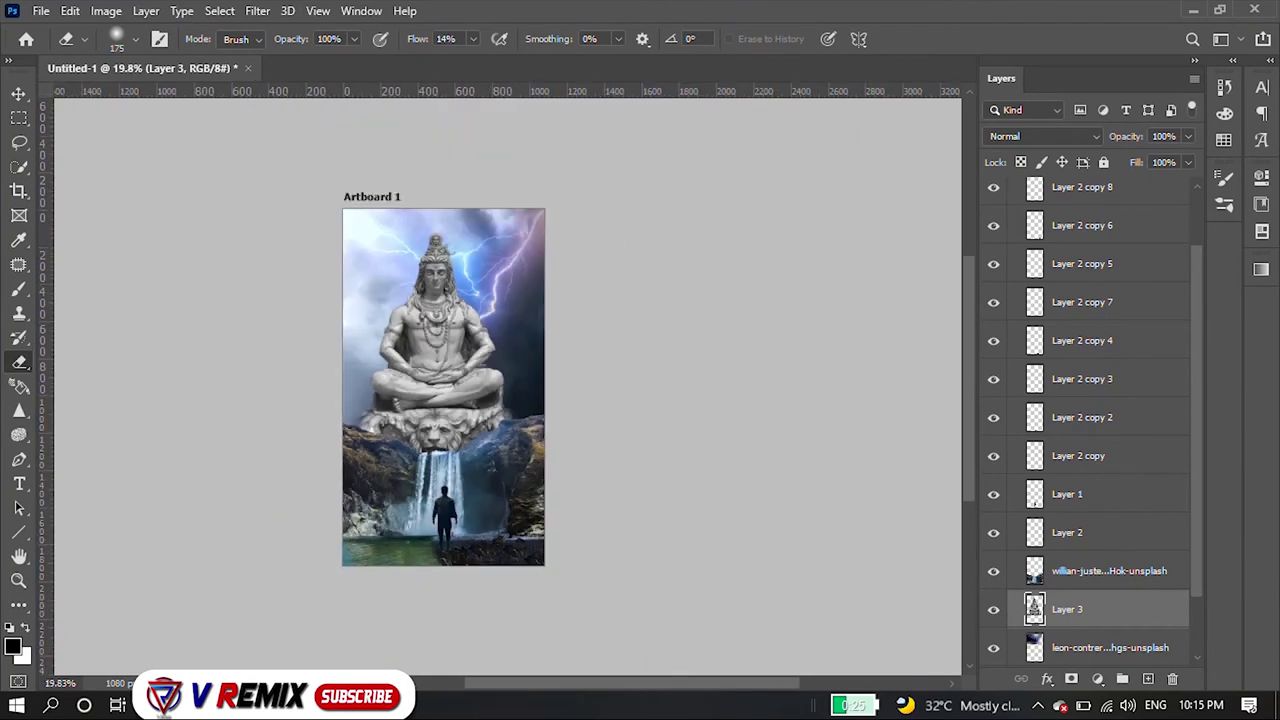
- Drag the Abstract Cloud Print photo from New folder (2) onto the Photoshop artboard
{"action": "left_click", "coordinate": [163, 705]}
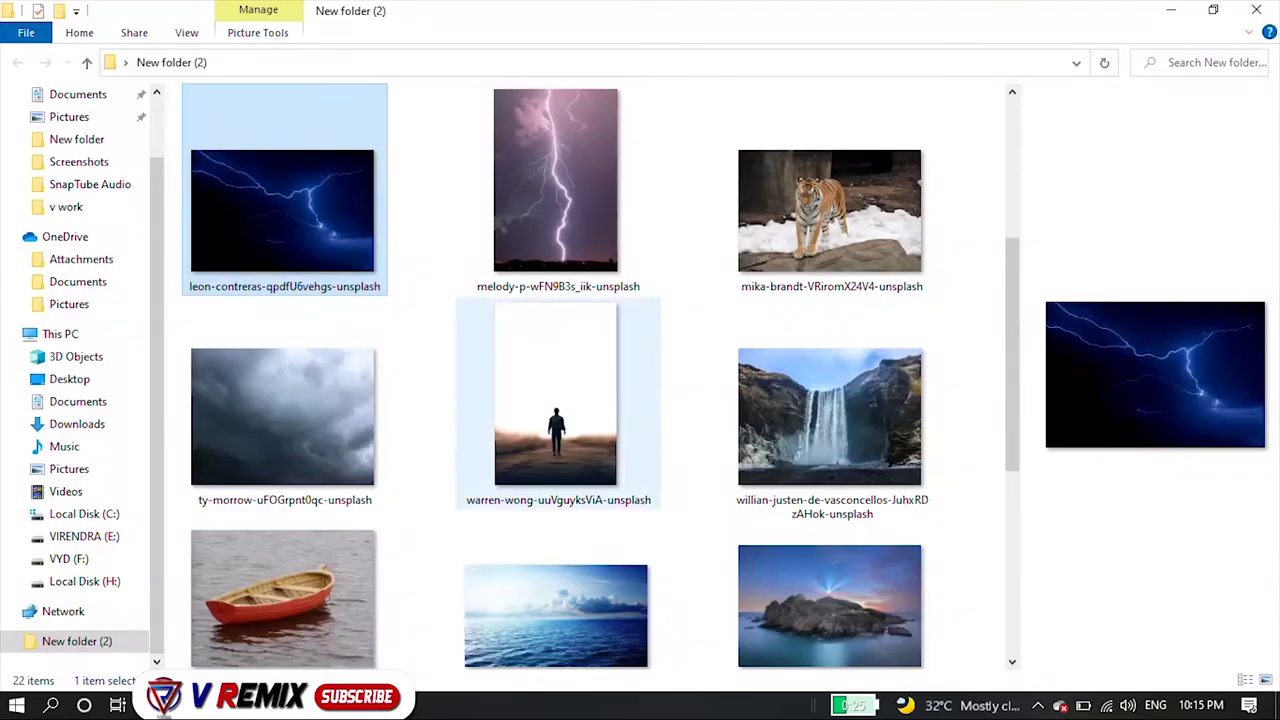
{"action": "scroll", "coordinate": [600, 380], "scroll_direction": "down", "scroll_amount": 10}
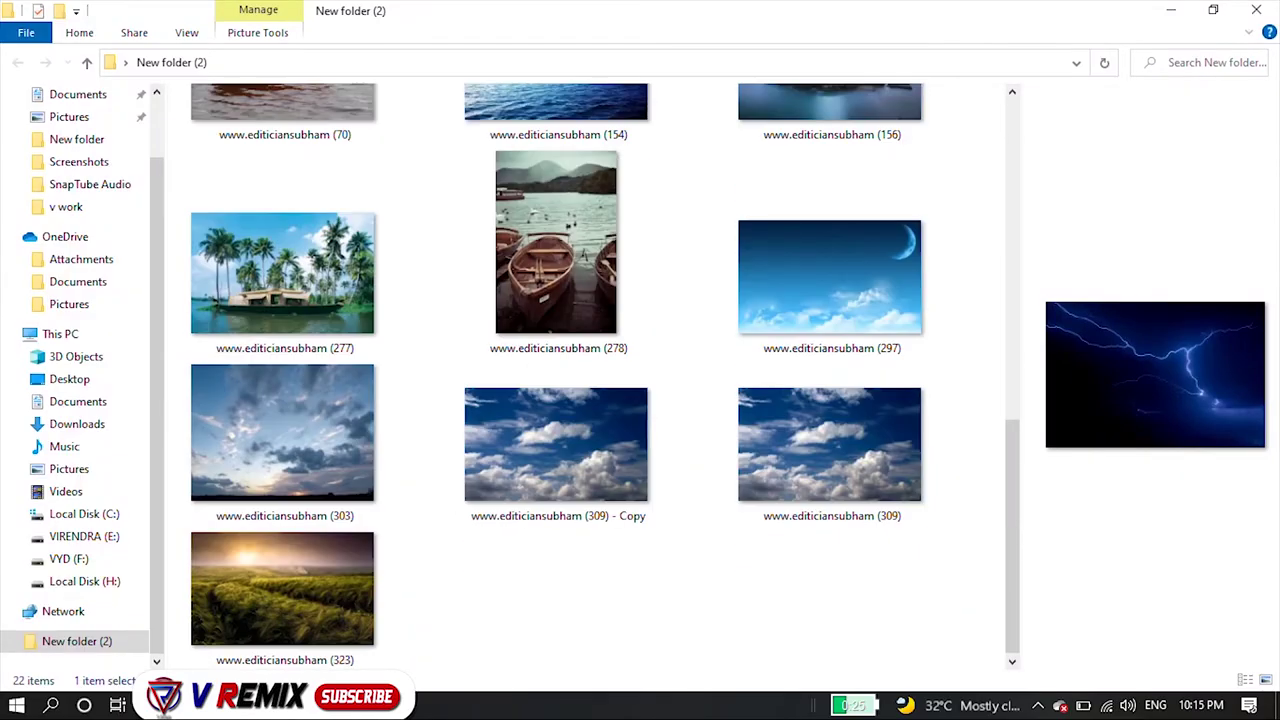
{"action": "scroll", "coordinate": [830, 450], "scroll_direction": "up", "scroll_amount": 8}
{"action": "scroll", "coordinate": [556, 430], "scroll_direction": "up", "scroll_amount": 2}
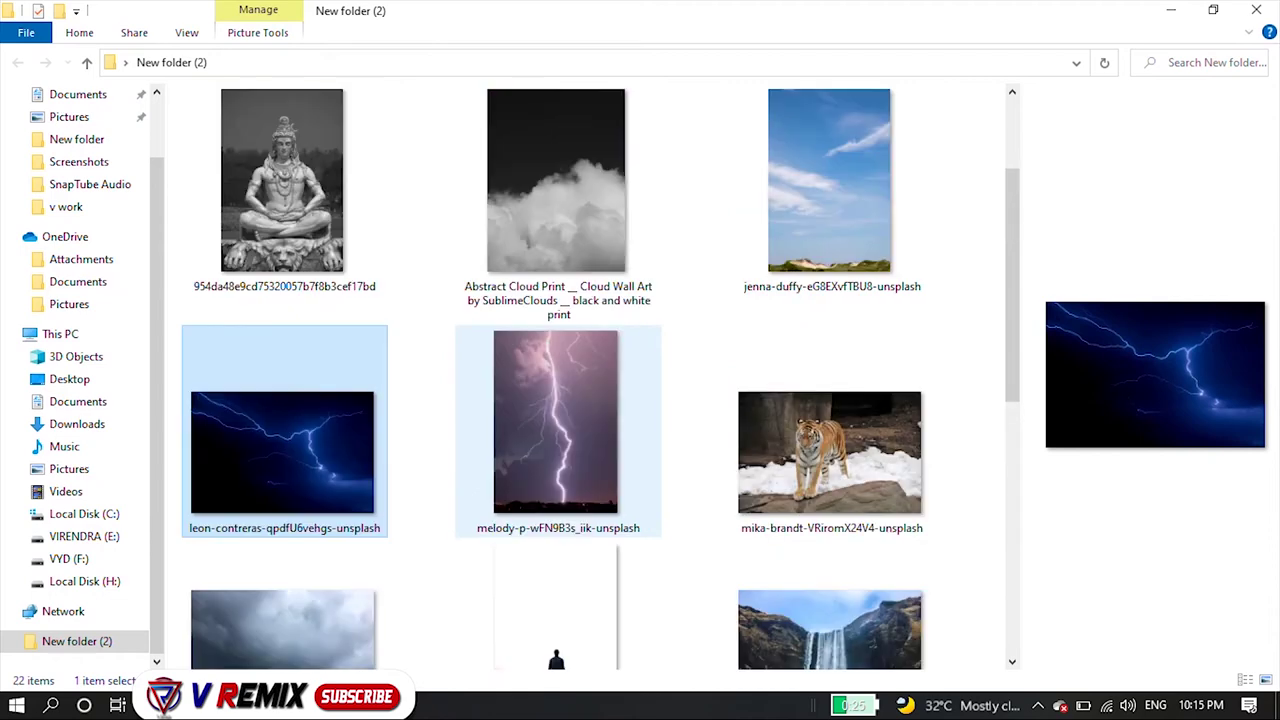
{"action": "left_click_drag", "start_coordinate": [556, 180], "coordinate": [430, 700]}
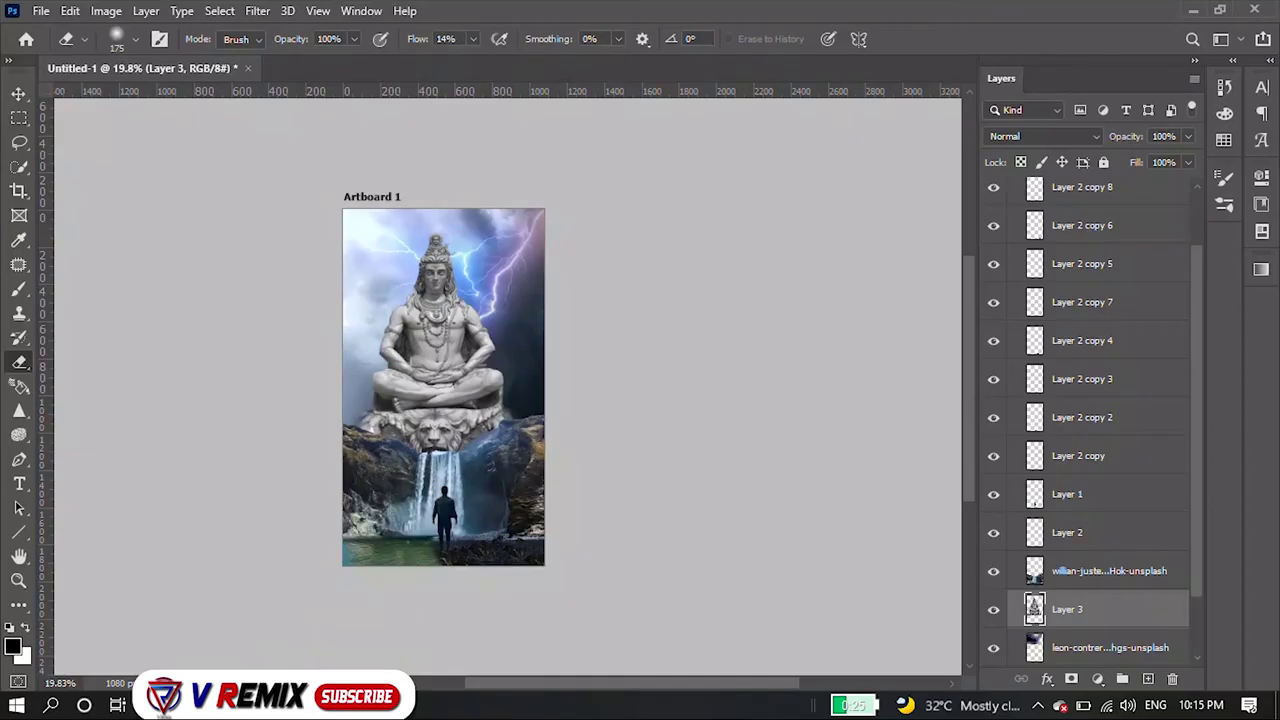
{"action": "left_click_drag", "start_coordinate": [165, 700], "coordinate": [443, 394]}
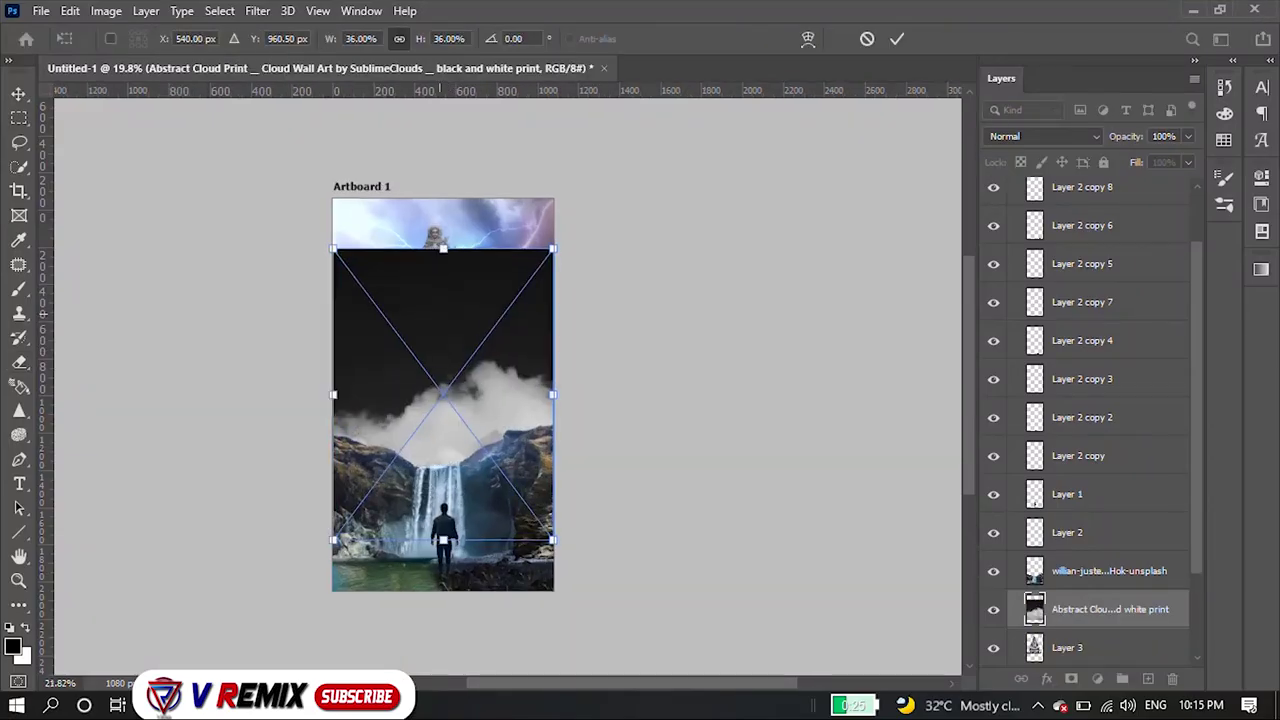
- Commit the cloud print and remove its black sky with the Magic Eraser
{"action": "scroll", "coordinate": [424, 287], "scroll_direction": "up", "scroll_amount": 3}
{"action": "key", "text": "Return"}
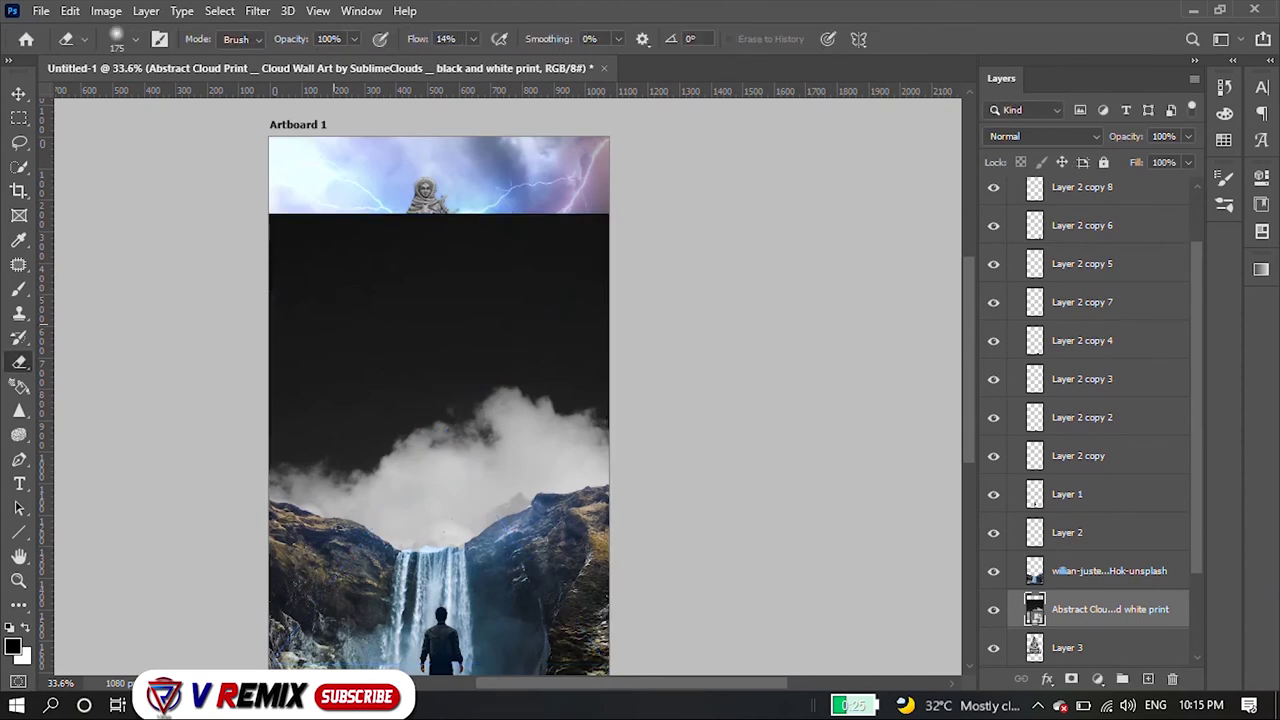
{"action": "right_click", "coordinate": [19, 361]}
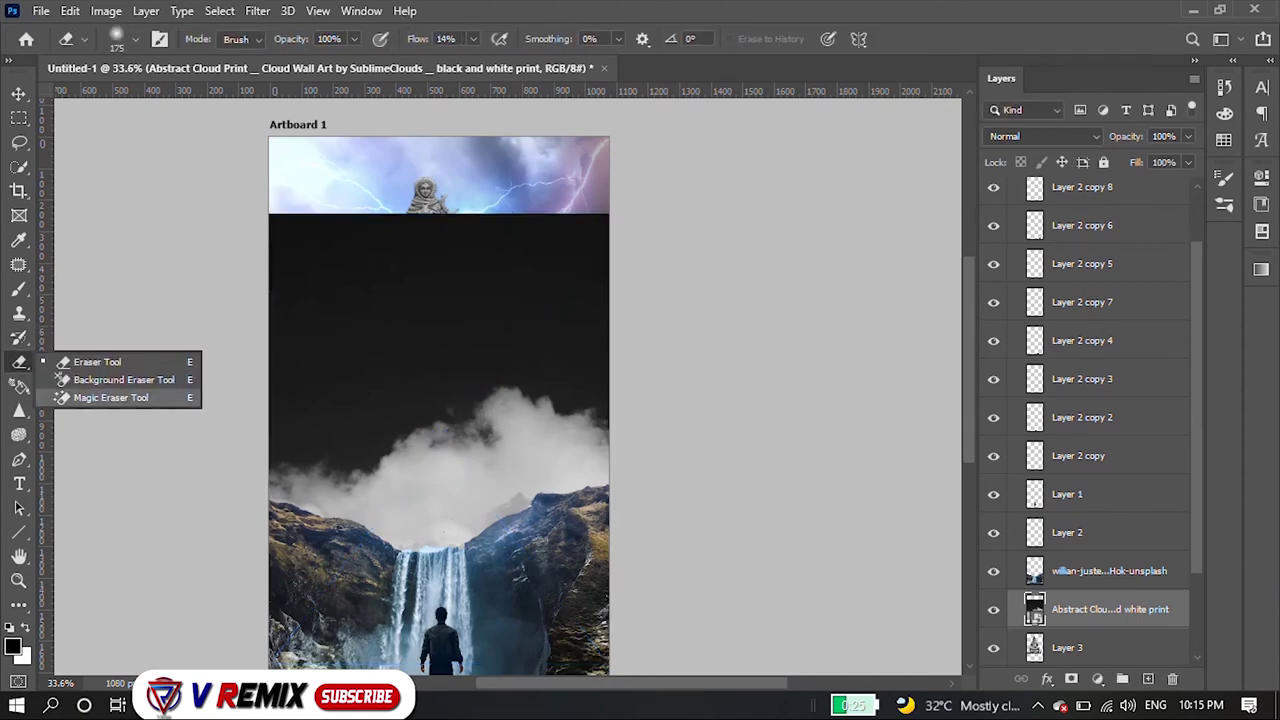
{"action": "left_click", "coordinate": [100, 394]}
{"action": "left_click", "coordinate": [440, 300]}
{"action": "left_click", "coordinate": [608, 286]}
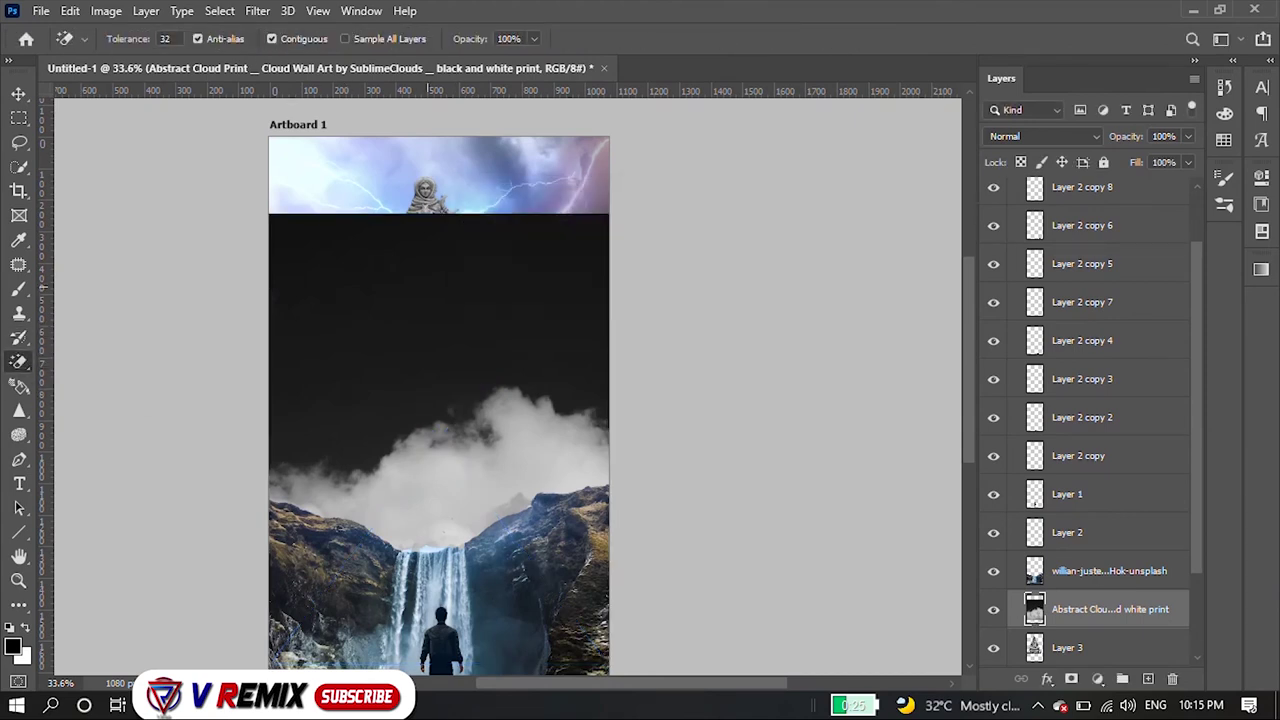
{"action": "left_click", "coordinate": [19, 93]}
- Resize the clouds, shift them down over the waterfall, and bring the layer to the top
{"action": "scroll", "coordinate": [508, 385], "scroll_direction": "right", "scroll_amount": 2}
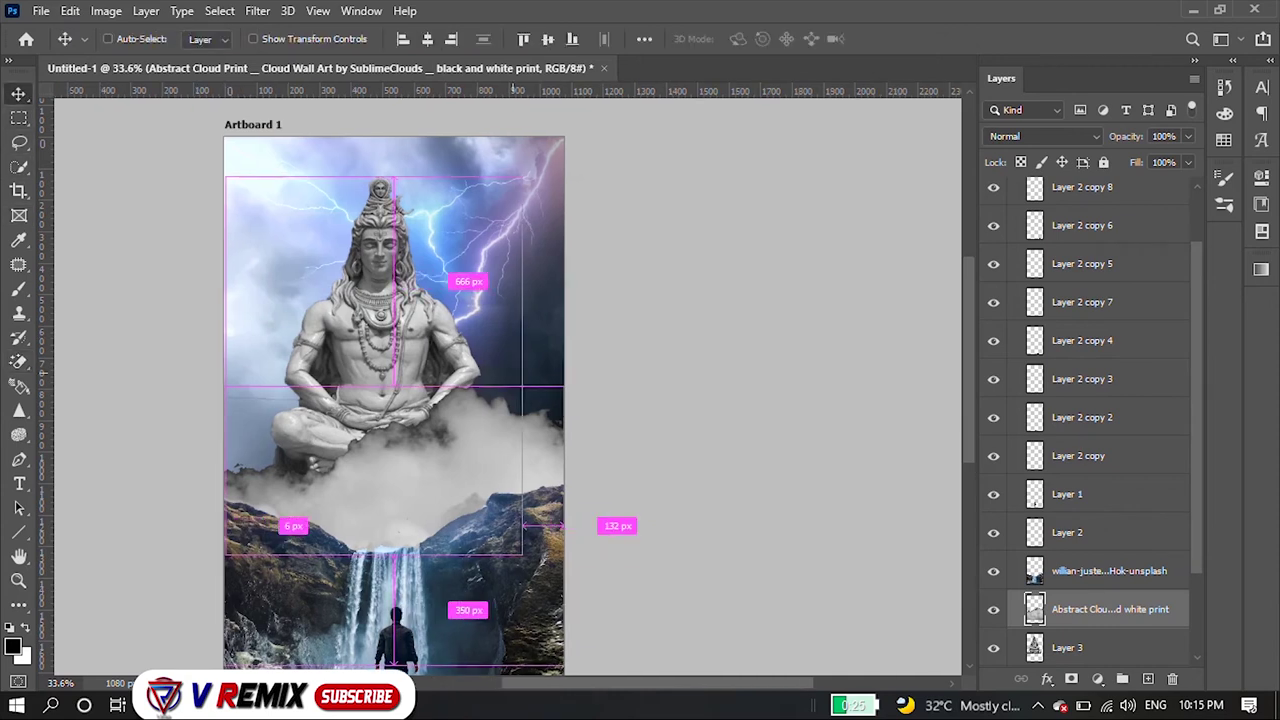
{"action": "key", "text": "ctrl+t"}
{"action": "scroll", "coordinate": [508, 385], "scroll_direction": "down", "scroll_amount": 2}
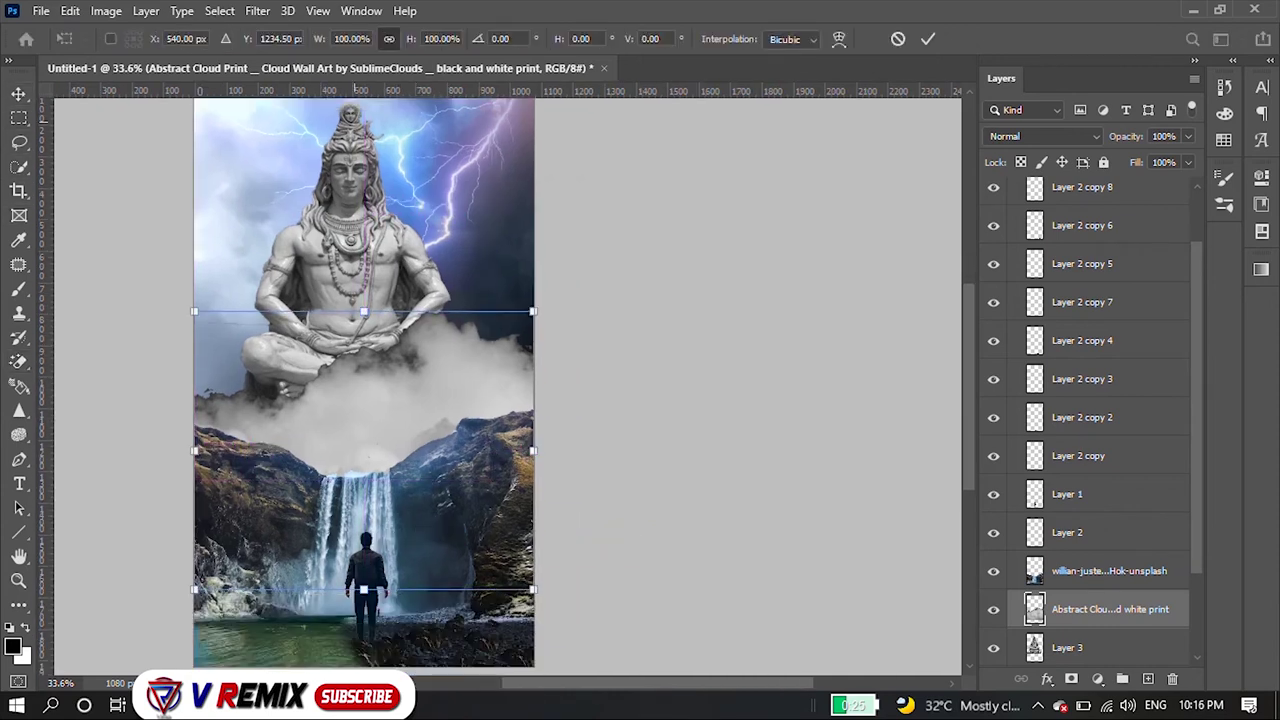
{"action": "key", "text": "Return"}
{"action": "left_click_drag", "start_coordinate": [1110, 609], "coordinate": [1100, 206]}
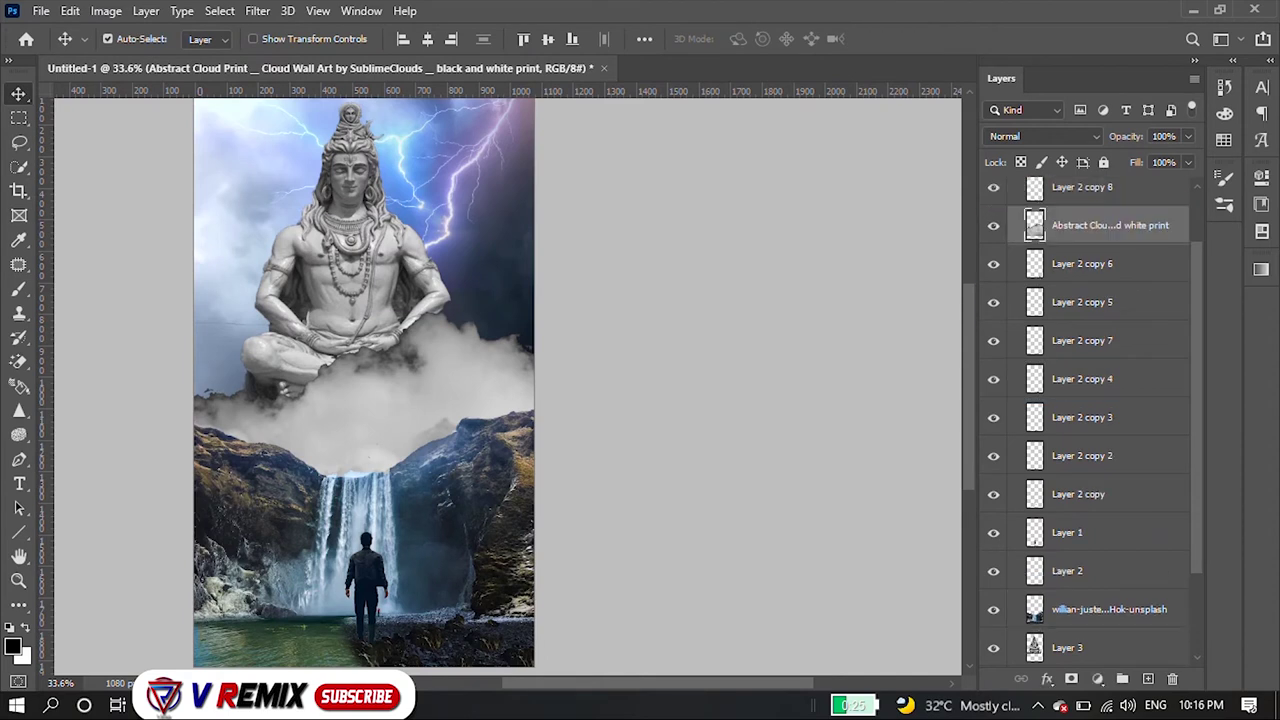
{"action": "left_click_drag", "start_coordinate": [515, 511], "coordinate": [515, 568]}
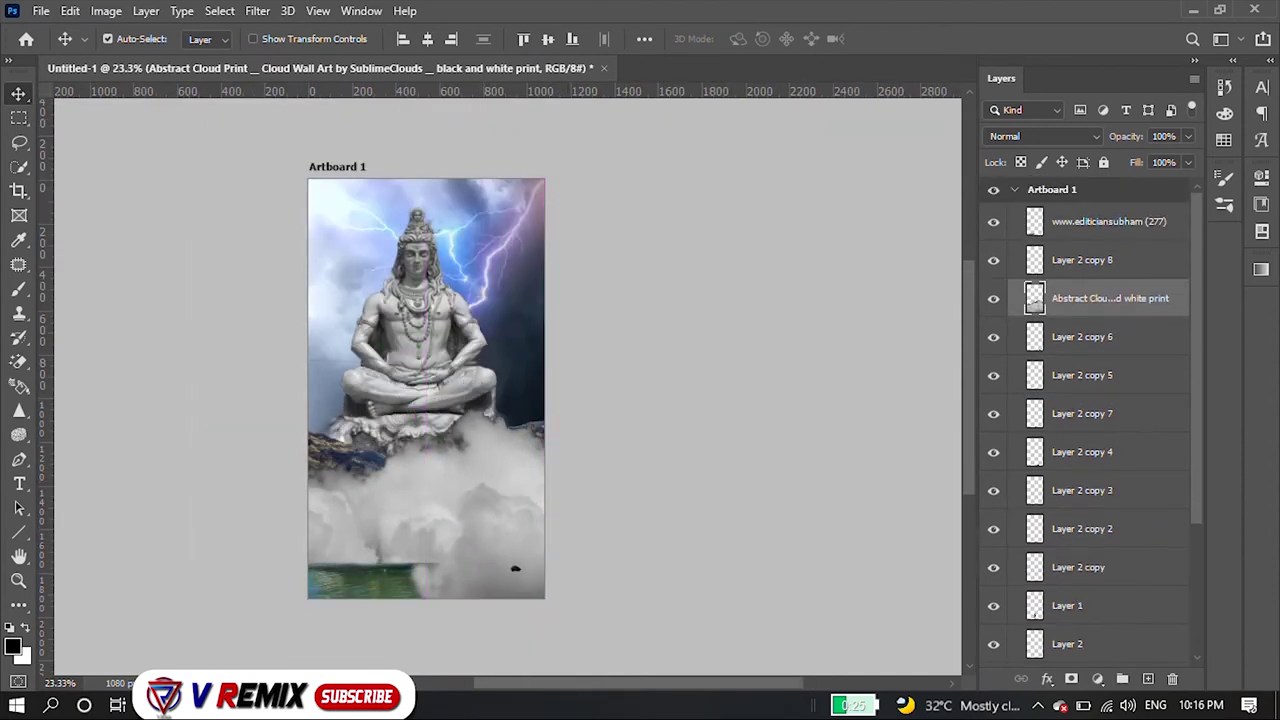
{"action": "key", "text": "ctrl+]"}
{"action": "key", "text": "ctrl+]"}
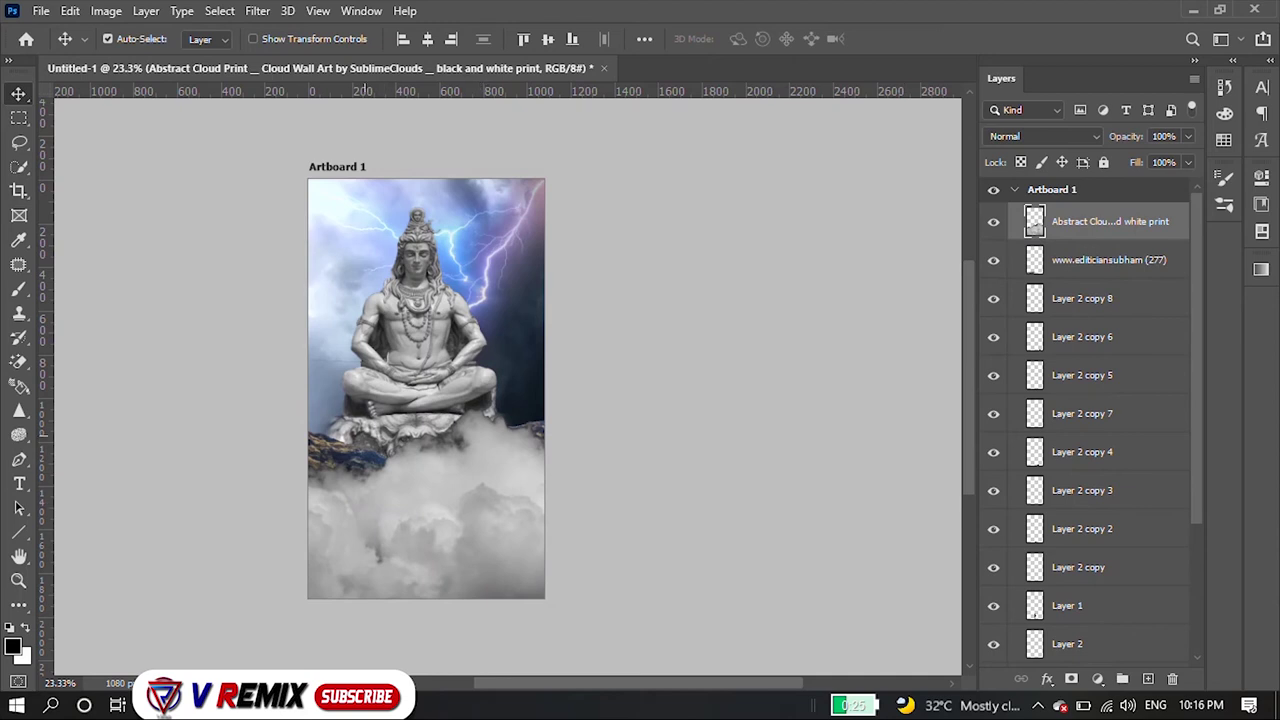
{"action": "left_click", "coordinate": [219, 11]}
{"action": "mouse_move", "coordinate": [268, 222]}
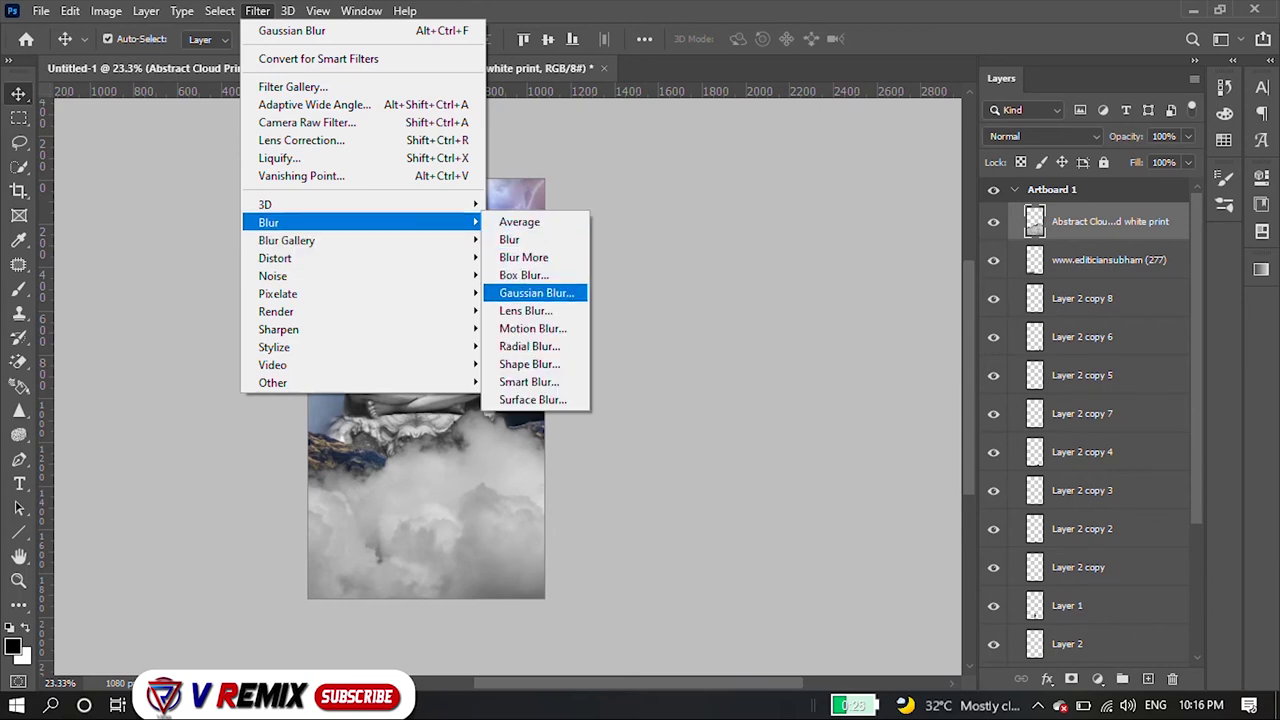
- Apply a 182-pixel Gaussian Blur to turn the clouds into mist
{"action": "left_click", "coordinate": [540, 291]}
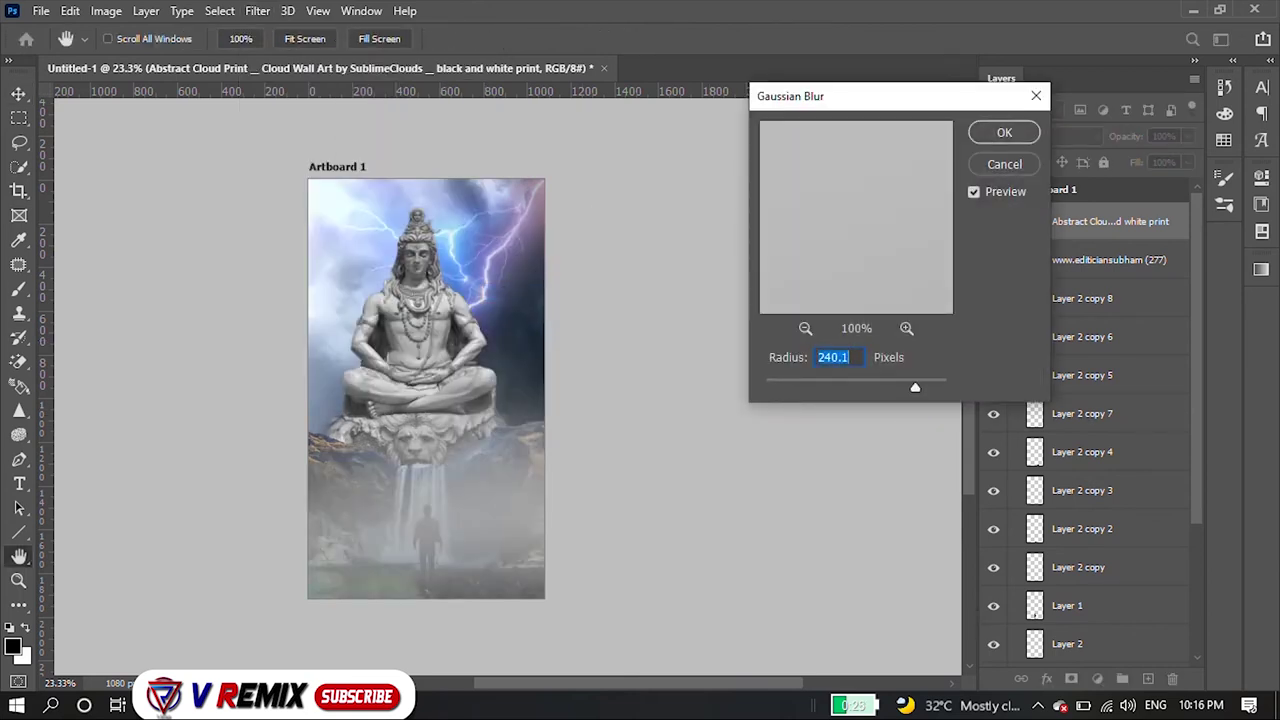
{"action": "left_click_drag", "start_coordinate": [915, 387], "coordinate": [908, 387]}
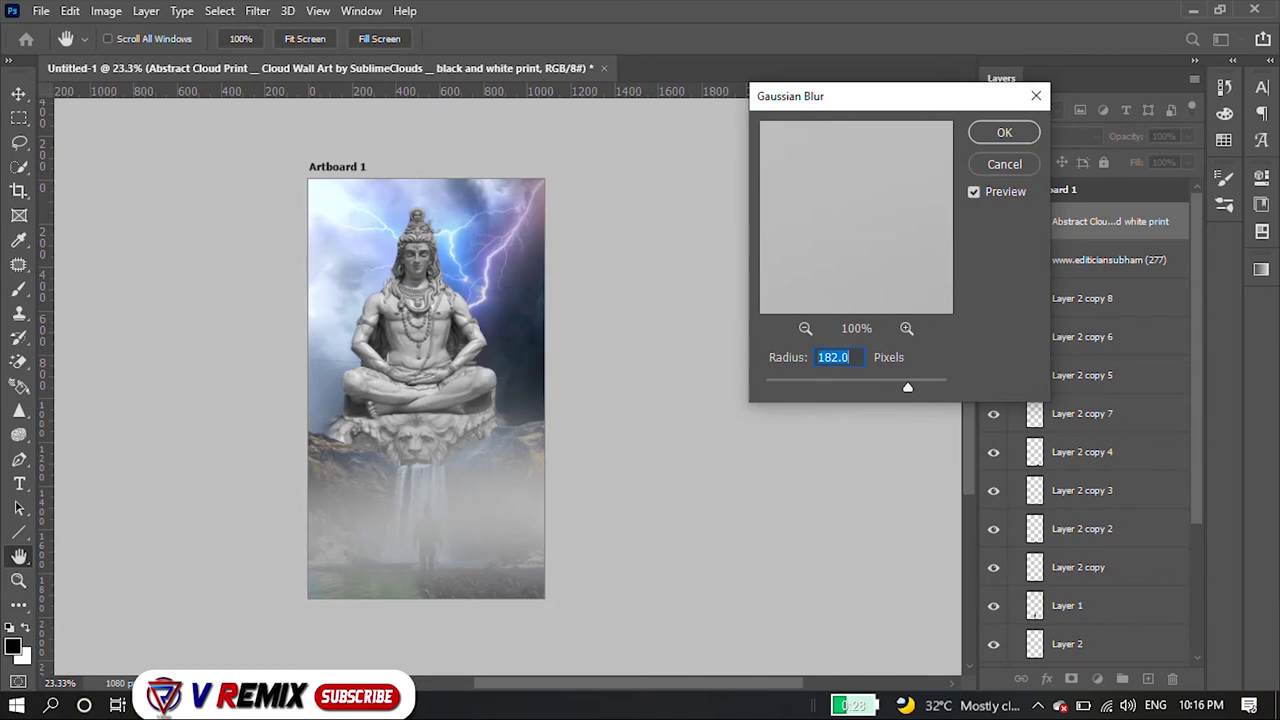
{"action": "key", "text": "Return"}
{"action": "scroll", "coordinate": [474, 480], "scroll_direction": "up", "scroll_amount": 3}
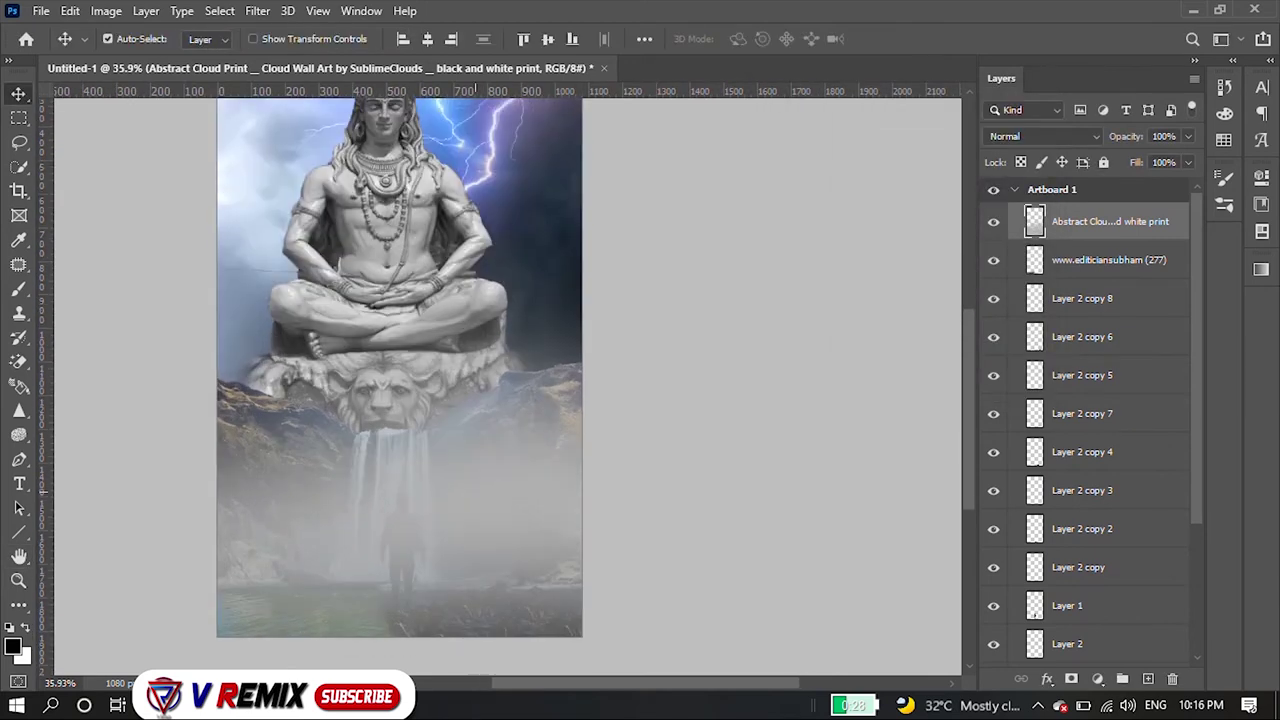
{"action": "scroll", "coordinate": [474, 480], "scroll_direction": "down", "scroll_amount": 2}
{"action": "scroll", "coordinate": [474, 480], "scroll_direction": "down", "scroll_amount": 2}
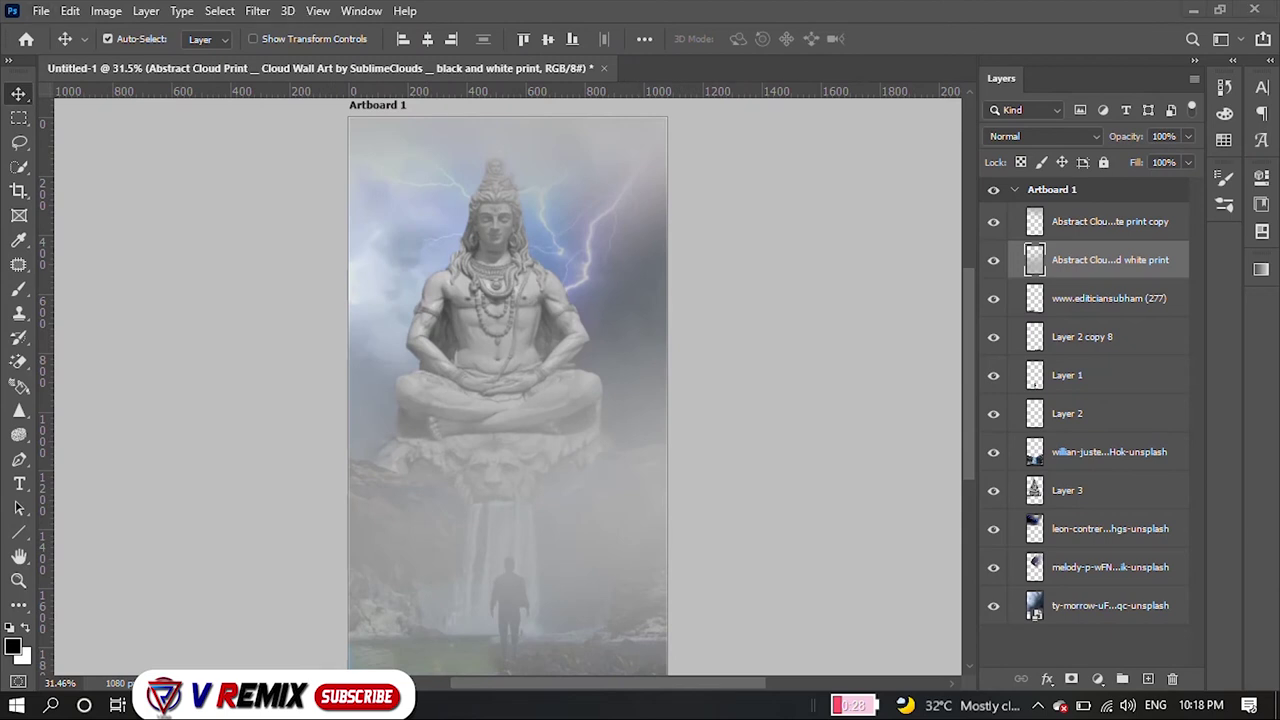
{"action": "scroll", "coordinate": [483, 380], "scroll_direction": "up", "scroll_amount": 2, "text": "alt"}
- Lower the mist layer's opacity to 60%
{"action": "scroll", "coordinate": [483, 380], "scroll_direction": "down", "scroll_amount": 2}
{"action": "scroll", "coordinate": [483, 380], "scroll_direction": "down", "scroll_amount": 2}
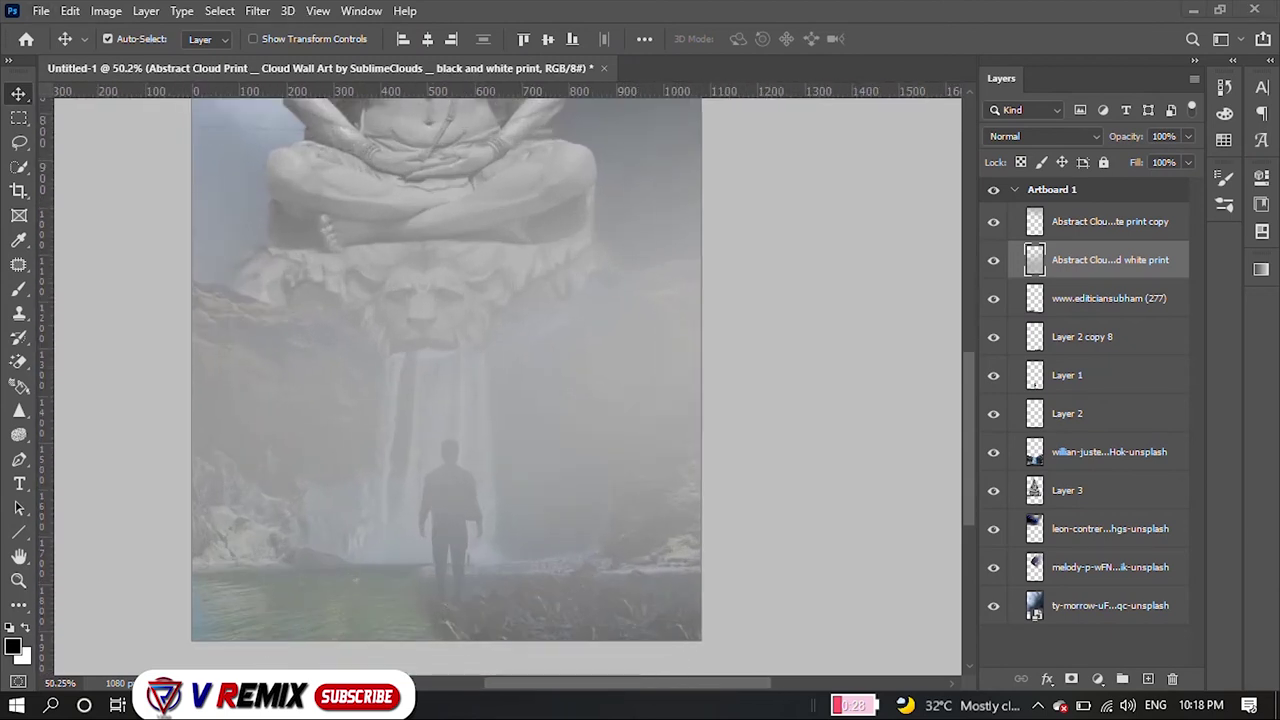
{"action": "scroll", "coordinate": [447, 380], "scroll_direction": "up", "scroll_amount": 2}
{"action": "scroll", "coordinate": [447, 380], "scroll_direction": "down", "scroll_amount": 2, "text": "alt"}
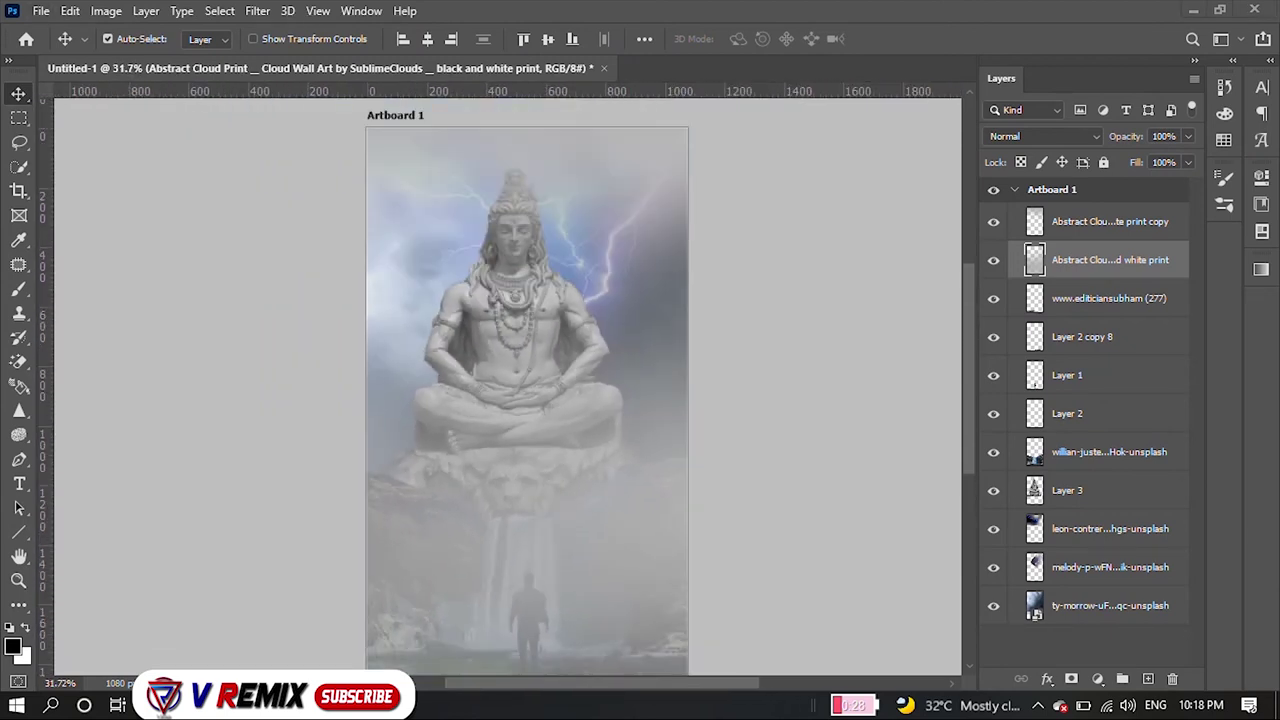
{"action": "scroll", "coordinate": [546, 380], "scroll_direction": "down", "scroll_amount": 1, "text": "alt"}
{"action": "scroll", "coordinate": [546, 380], "scroll_direction": "down", "scroll_amount": 1, "text": "alt"}
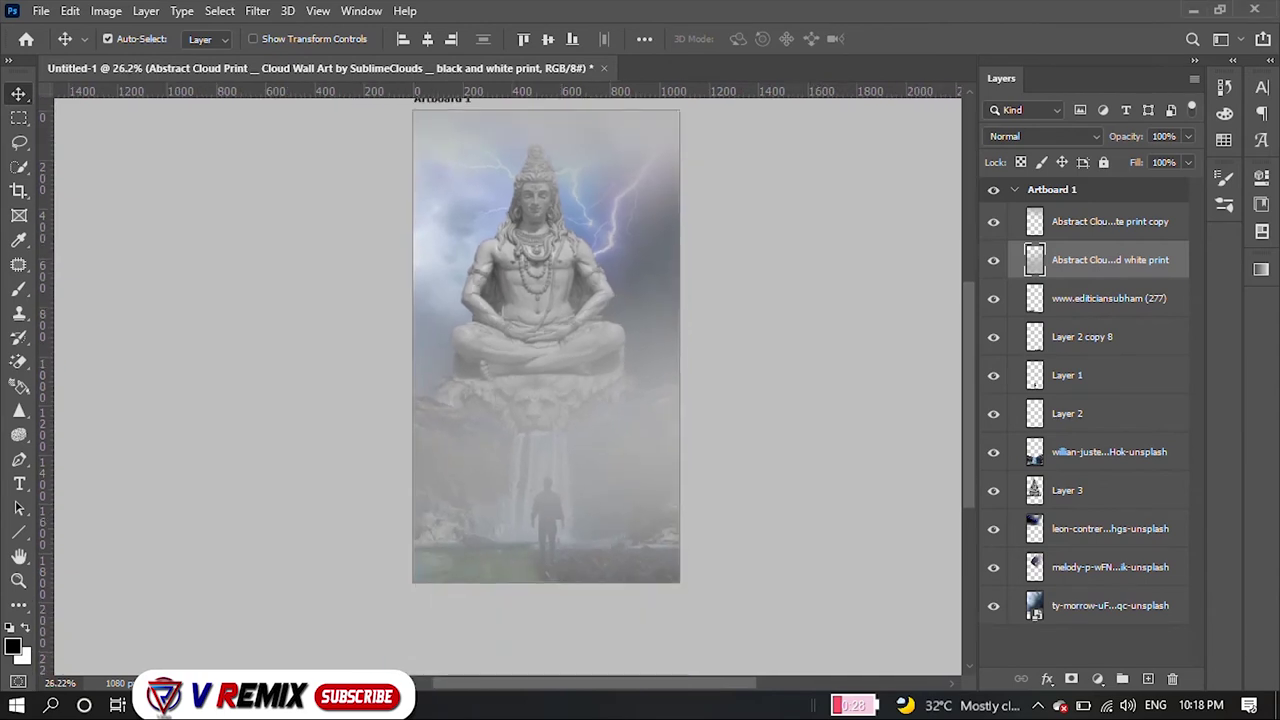
{"action": "left_click", "coordinate": [1188, 136]}
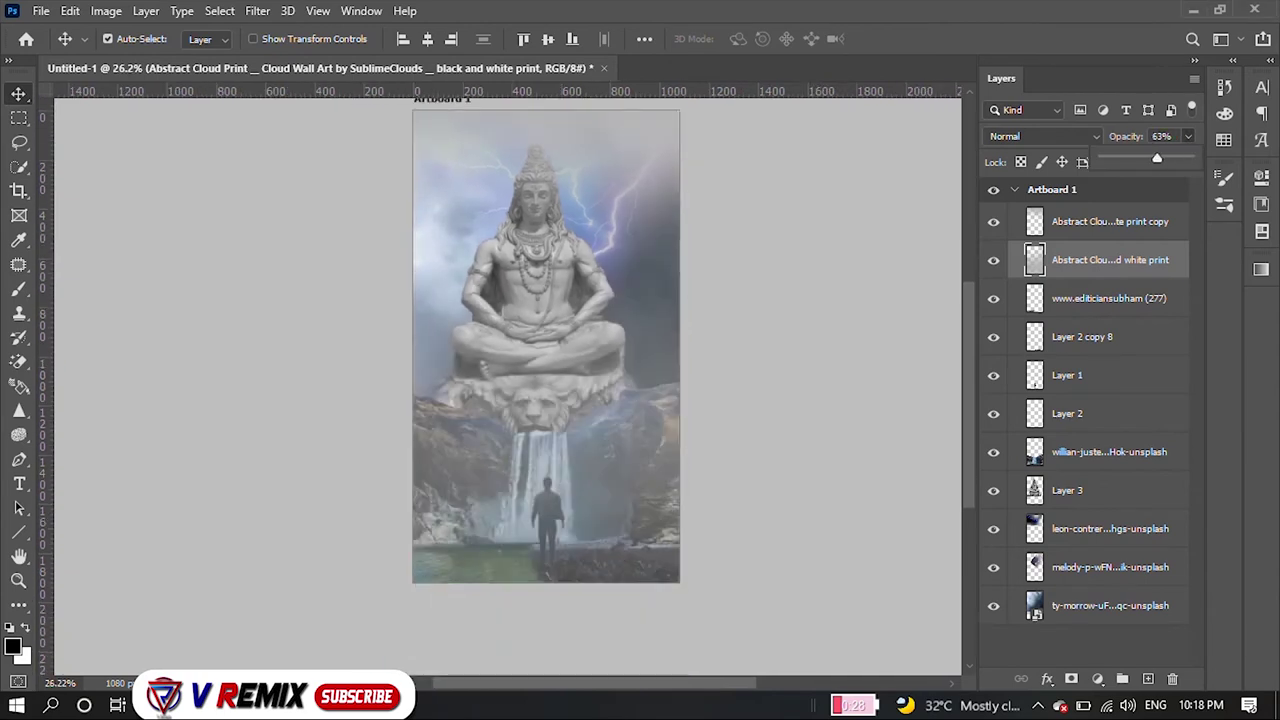
{"action": "scroll", "coordinate": [546, 380], "scroll_direction": "up", "scroll_amount": 1}
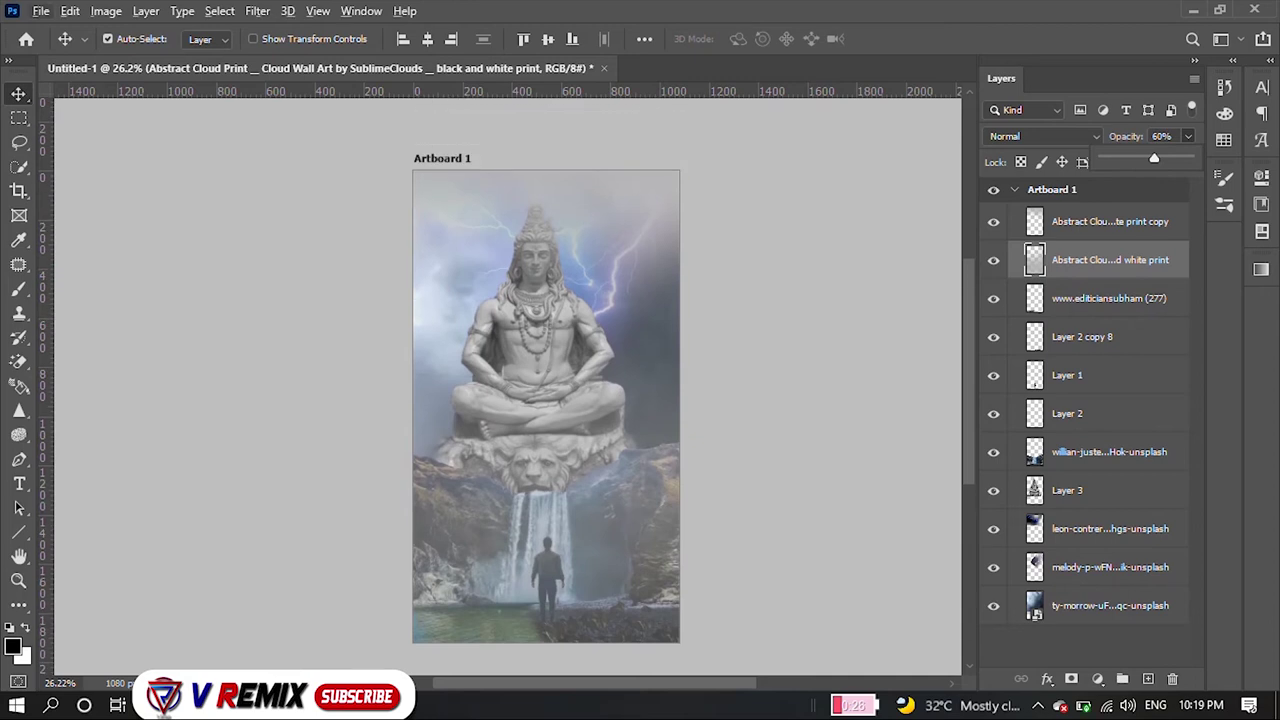
- Confirm the 60% opacity, make white the foreground colour, and add empty Layer 4
{"action": "key", "text": "Return"}
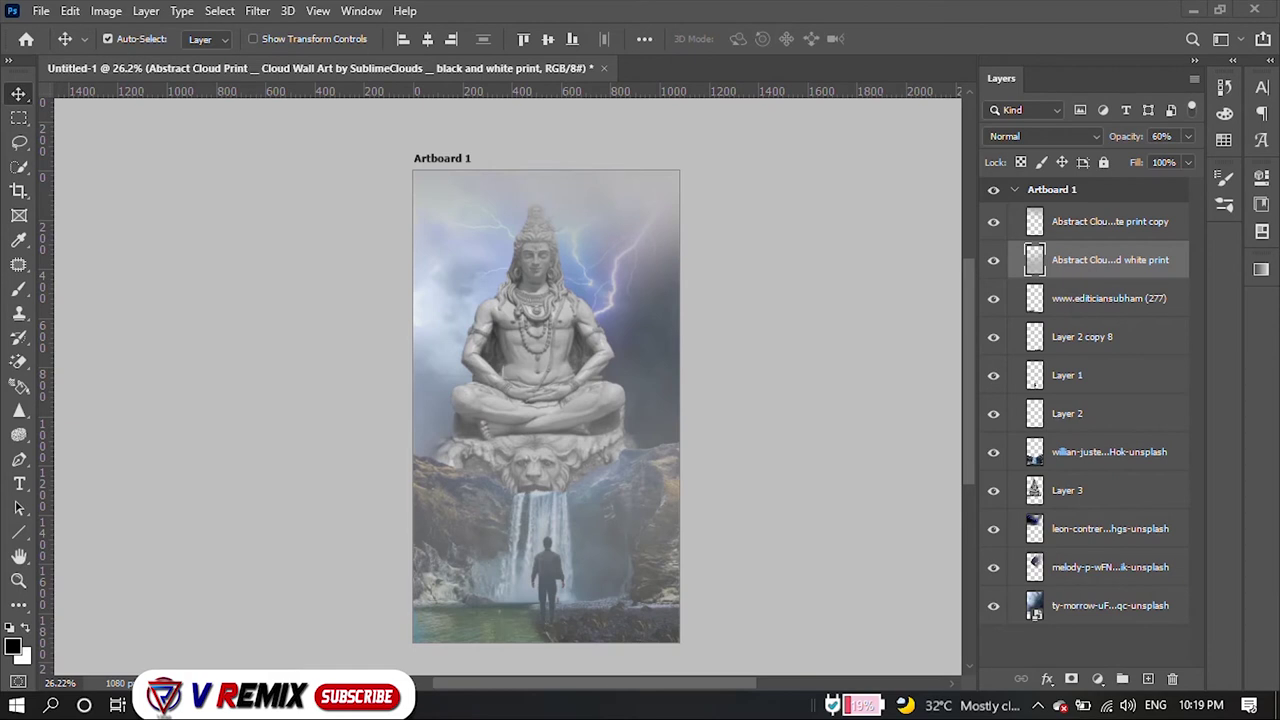
{"action": "scroll", "coordinate": [570, 560], "scroll_direction": "up", "scroll_amount": 1}
{"action": "scroll", "coordinate": [570, 560], "scroll_direction": "up", "scroll_amount": 1}
{"action": "scroll", "coordinate": [570, 560], "scroll_direction": "down", "scroll_amount": 1}
{"action": "scroll", "coordinate": [570, 560], "scroll_direction": "up", "scroll_amount": 1}
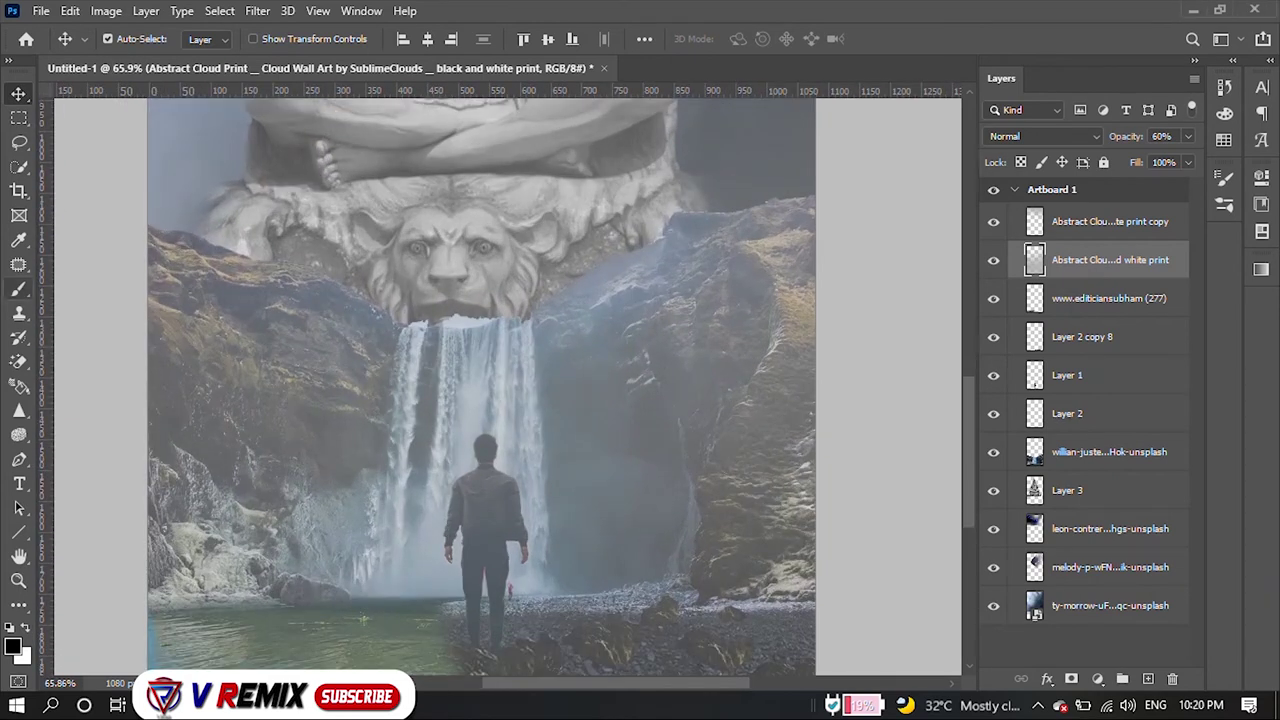
{"action": "left_click", "coordinate": [24, 626]}
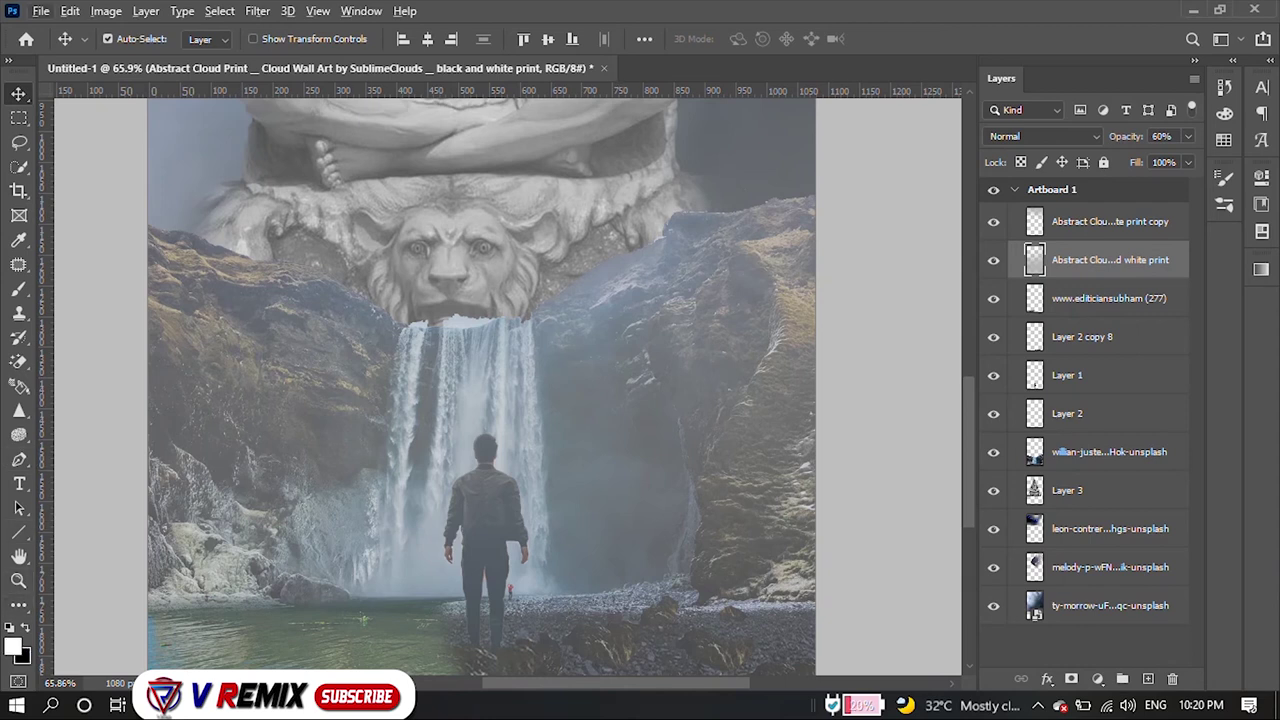
{"action": "scroll", "coordinate": [480, 385], "scroll_direction": "up", "scroll_amount": 1}
{"action": "scroll", "coordinate": [480, 385], "scroll_direction": "down", "scroll_amount": 2}
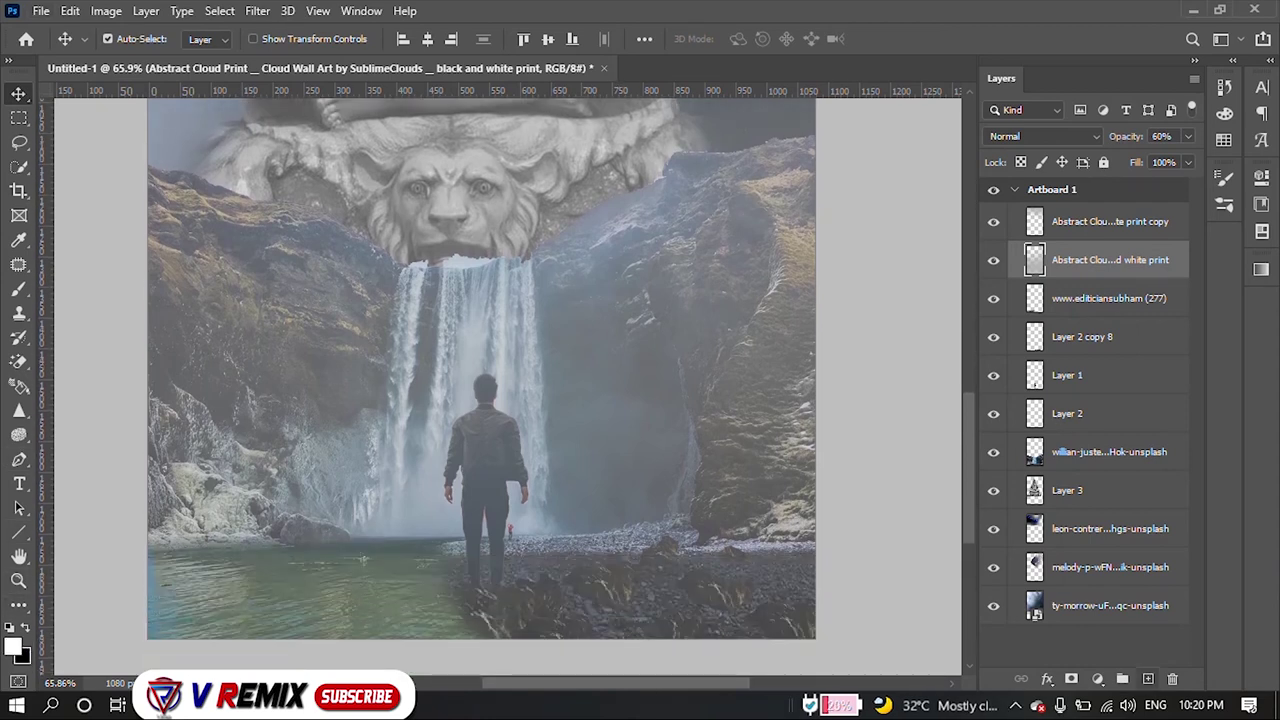
{"action": "left_click", "coordinate": [1148, 678]}
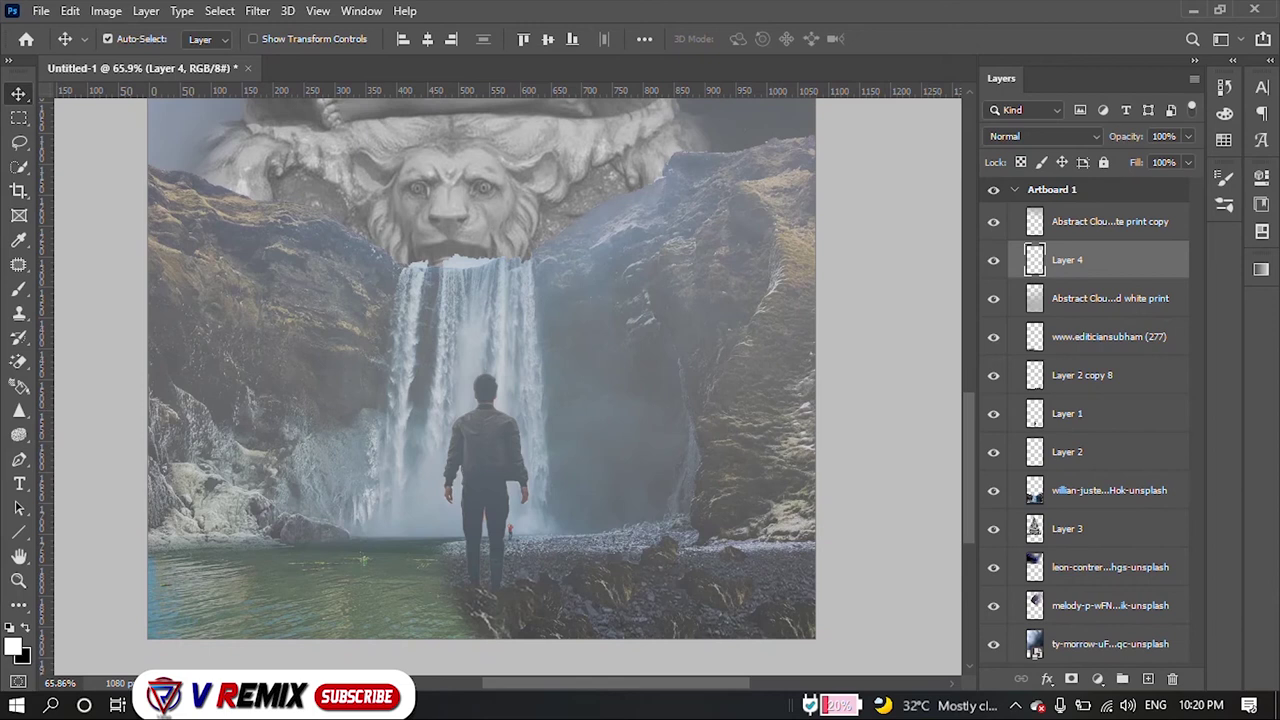
- Set up a Soft Round brush at 0% hardness and 300 px size
{"action": "key", "text": "b"}
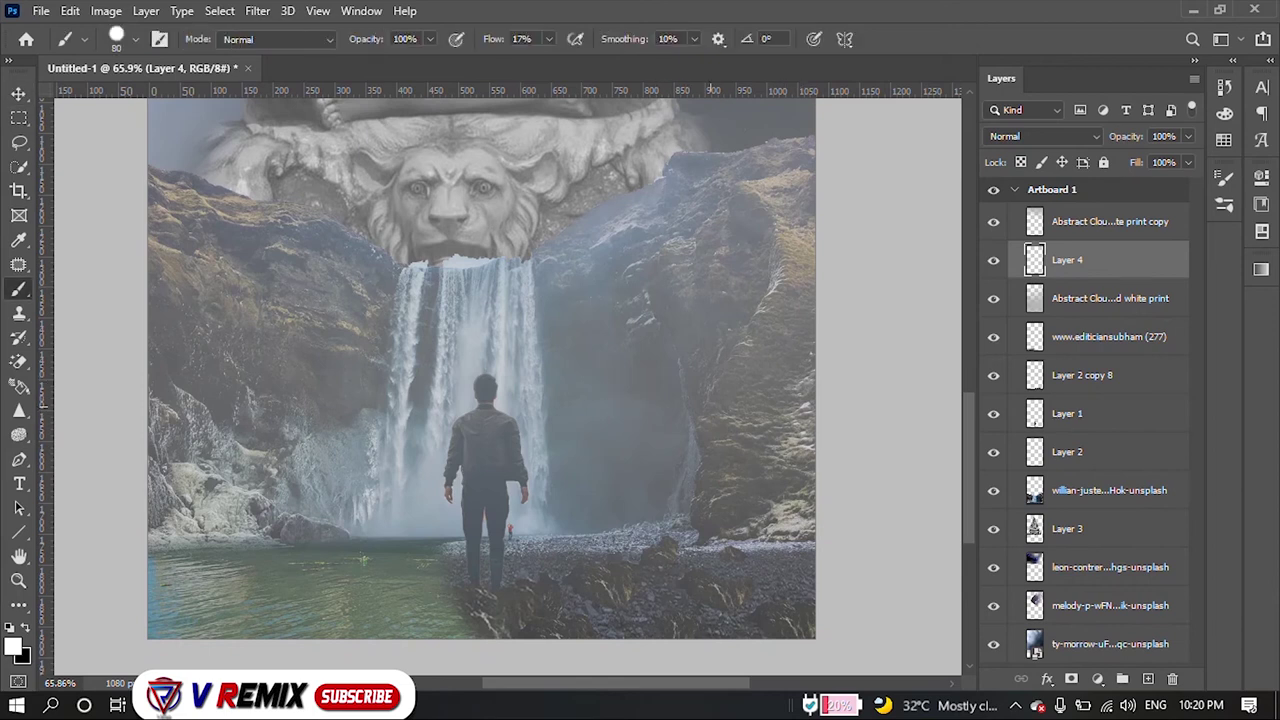
{"action": "scroll", "coordinate": [570, 369], "scroll_direction": "up", "scroll_amount": 3}
{"action": "right_click", "coordinate": [677, 380]}
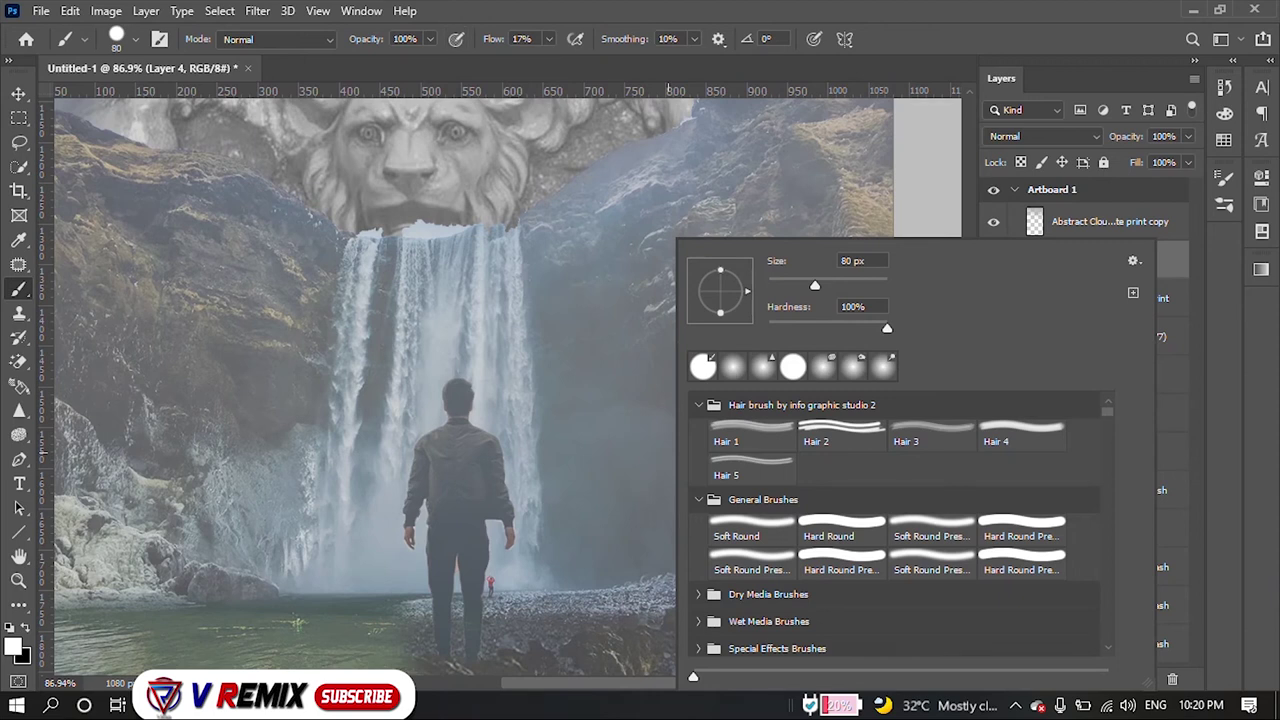
{"action": "left_click", "coordinate": [752, 527]}
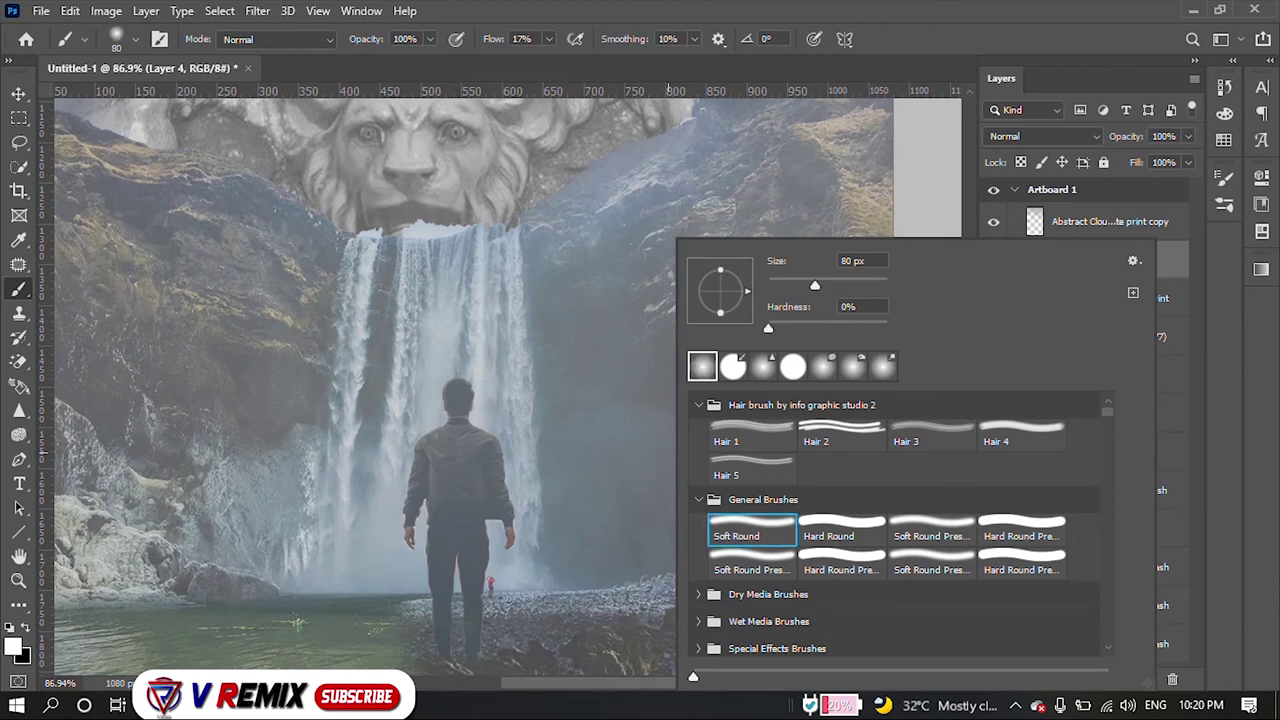
{"action": "key", "text": "Return"}
{"action": "left_click", "coordinate": [588, 369]}
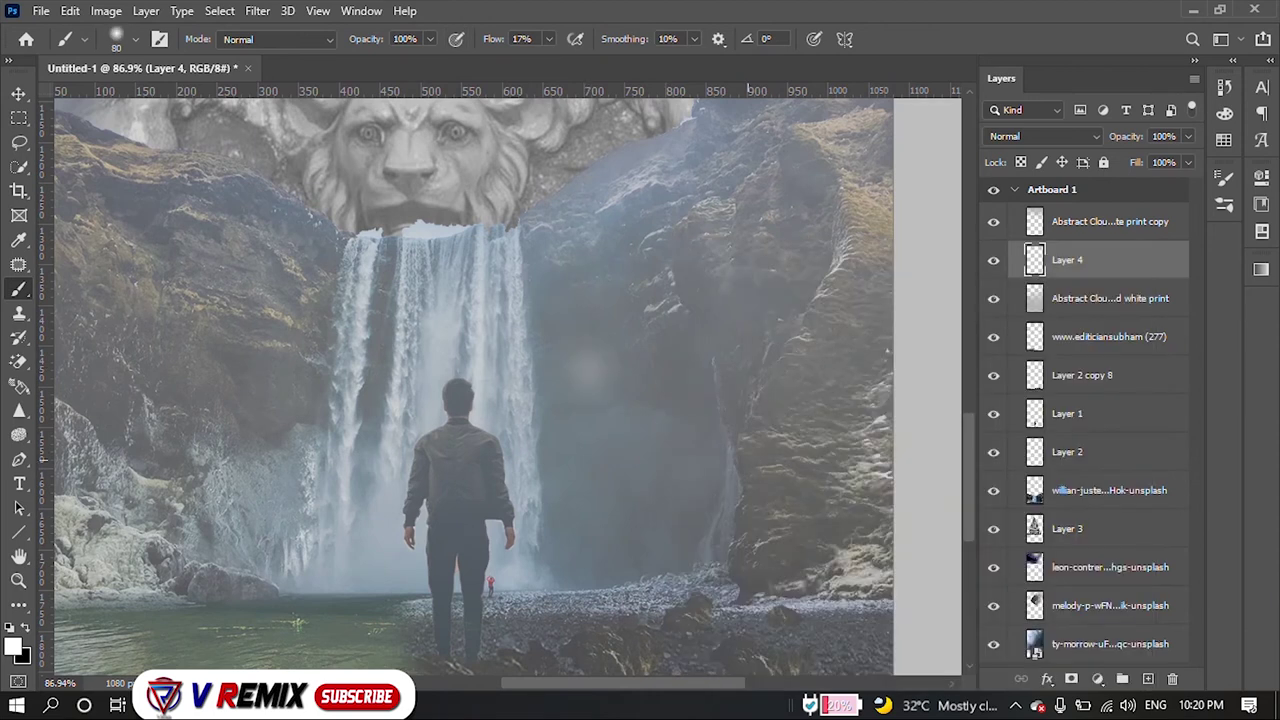
{"action": "key", "text": "bracketright"}
{"action": "key", "text": "bracketright"}
{"action": "key", "text": "bracketright"}
- Dab soft white mist onto the rocks left of the waterfall
{"action": "scroll", "coordinate": [645, 500], "scroll_direction": "down", "scroll_amount": 5}
{"action": "scroll", "coordinate": [645, 500], "scroll_direction": "up", "scroll_amount": 2}
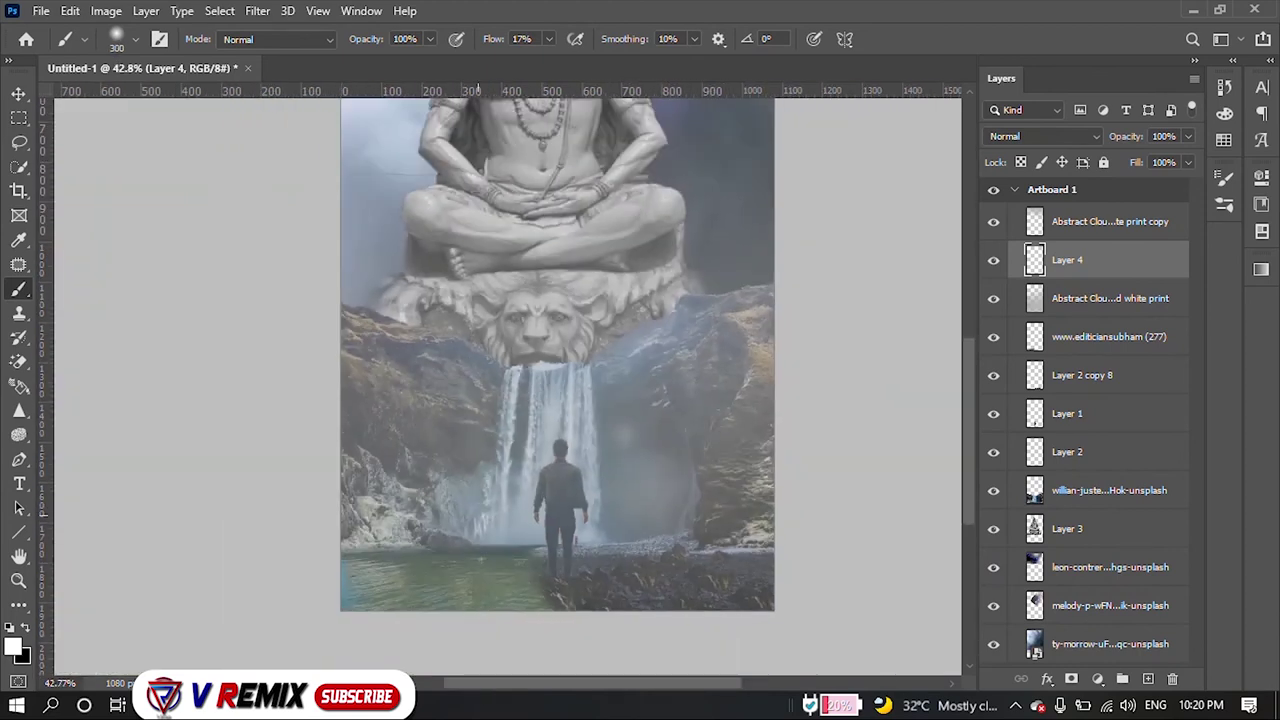
{"action": "scroll", "coordinate": [645, 500], "scroll_direction": "up", "scroll_amount": 1}
{"action": "left_click", "coordinate": [425, 500]}
{"action": "left_click", "coordinate": [399, 463]}
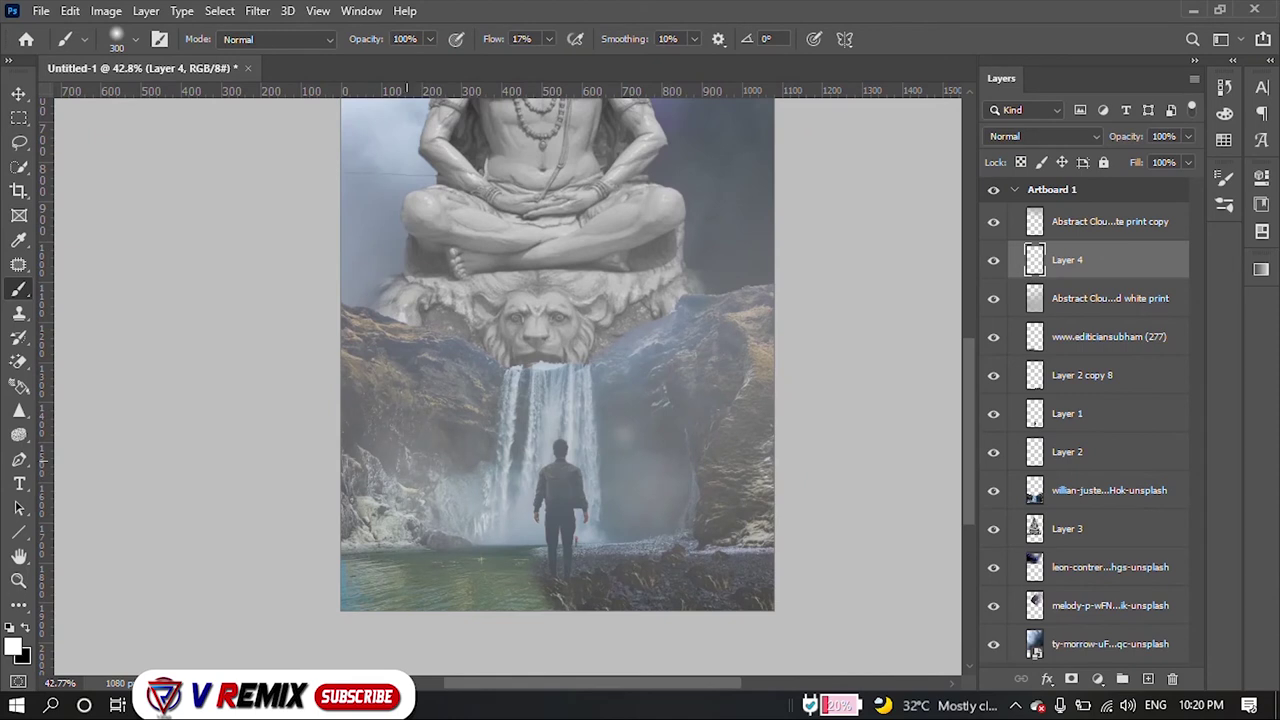
{"action": "left_click", "coordinate": [465, 449]}
{"action": "left_click", "coordinate": [430, 522]}
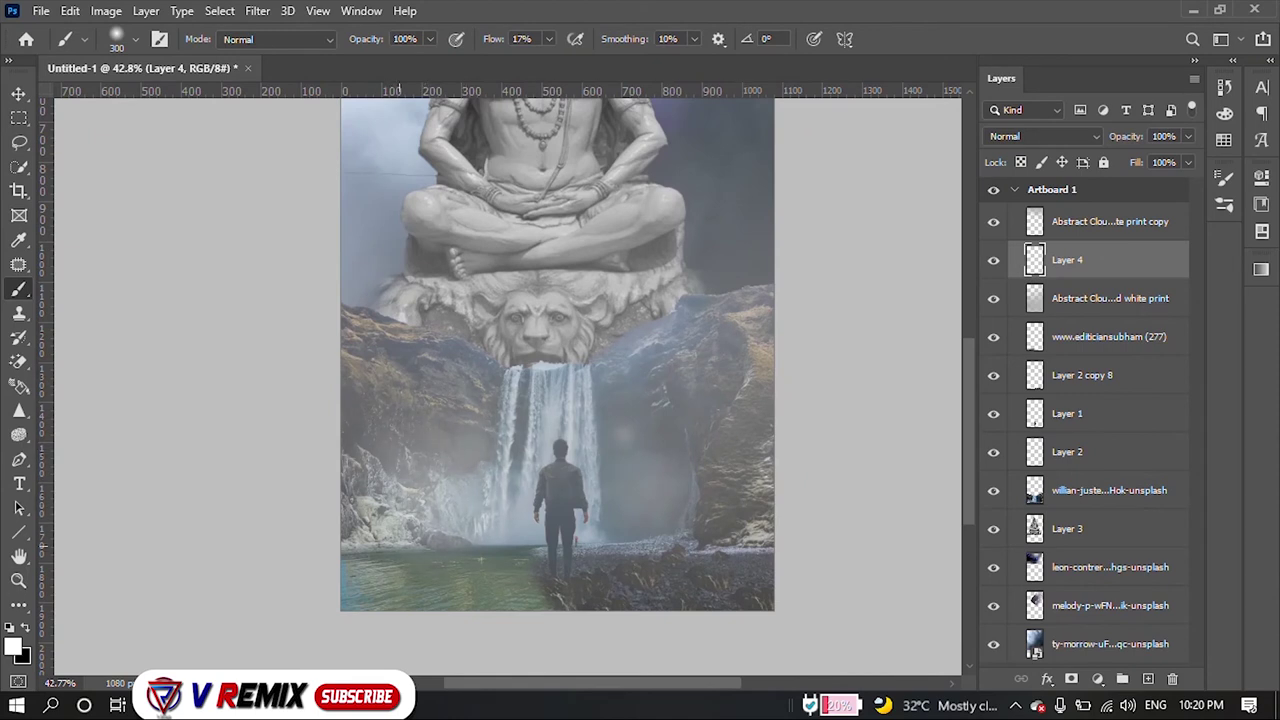
- Dab white mist over the lower-left water and the rocks right of the man
{"action": "left_click", "coordinate": [454, 567]}
{"action": "left_click", "coordinate": [390, 560]}
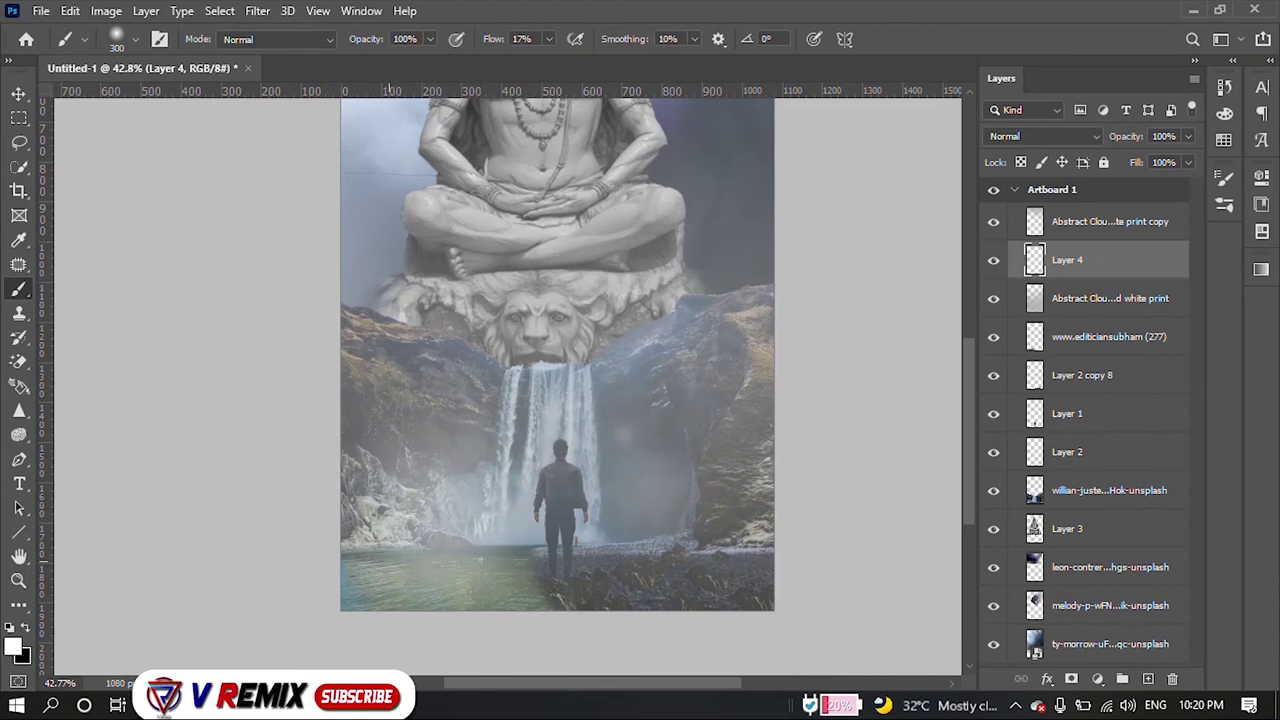
{"action": "left_click", "coordinate": [376, 563]}
{"action": "left_click", "coordinate": [656, 561]}
{"action": "left_click", "coordinate": [716, 557]}
{"action": "left_click", "coordinate": [681, 517]}
{"action": "left_click", "coordinate": [729, 504]}
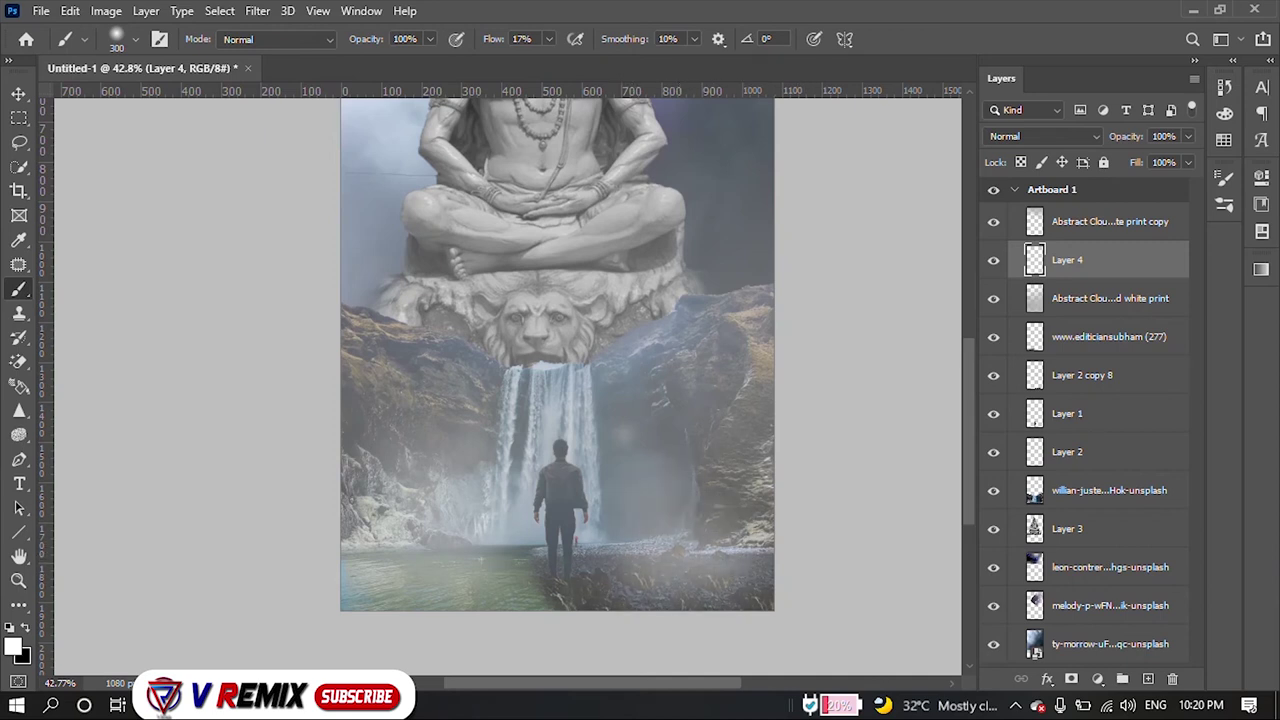
- Lower brush Flow to 9% and stroke mist over the lower-left rocks, right rocks and right edge
{"action": "left_click", "coordinate": [548, 39]}
{"action": "left_click_drag", "start_coordinate": [548, 60], "coordinate": [541, 60]}
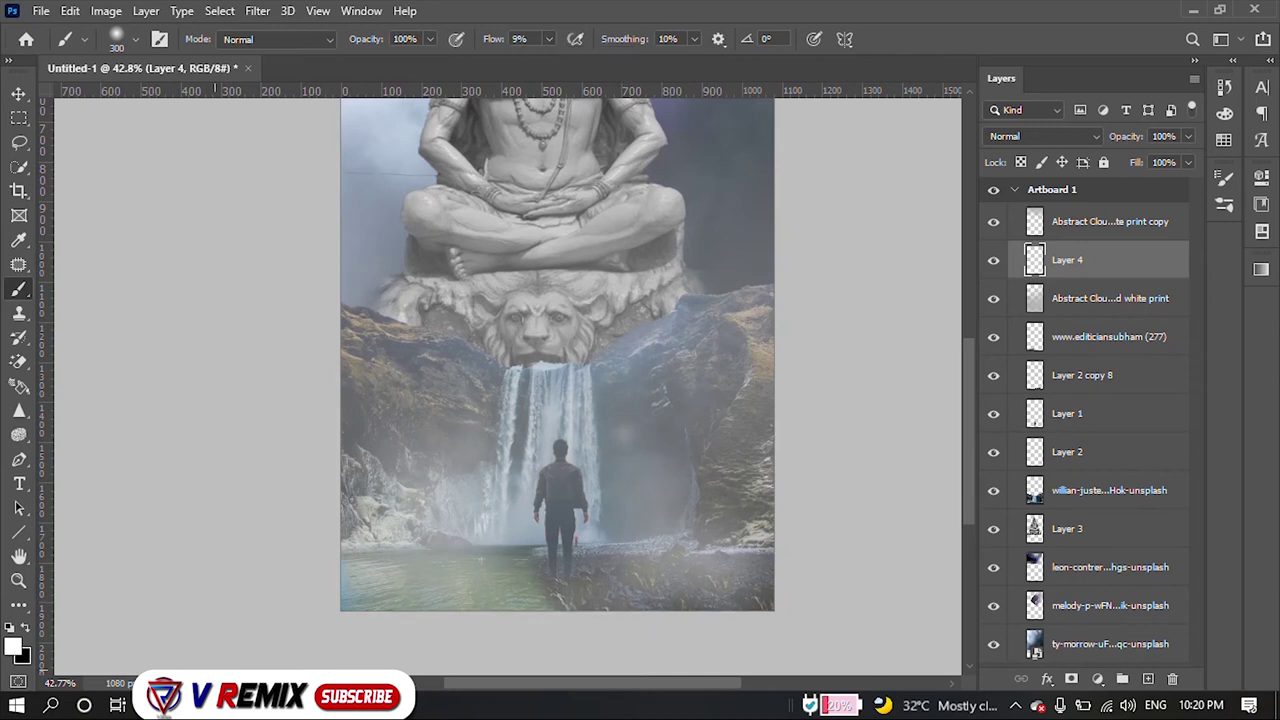
{"action": "mouse_move", "coordinate": [406, 378]}
{"action": "left_mouse_down"}
{"action": "mouse_move", "coordinate": [367, 405]}
{"action": "mouse_move", "coordinate": [395, 412]}
{"action": "mouse_move", "coordinate": [369, 440]}
{"action": "left_mouse_up"}
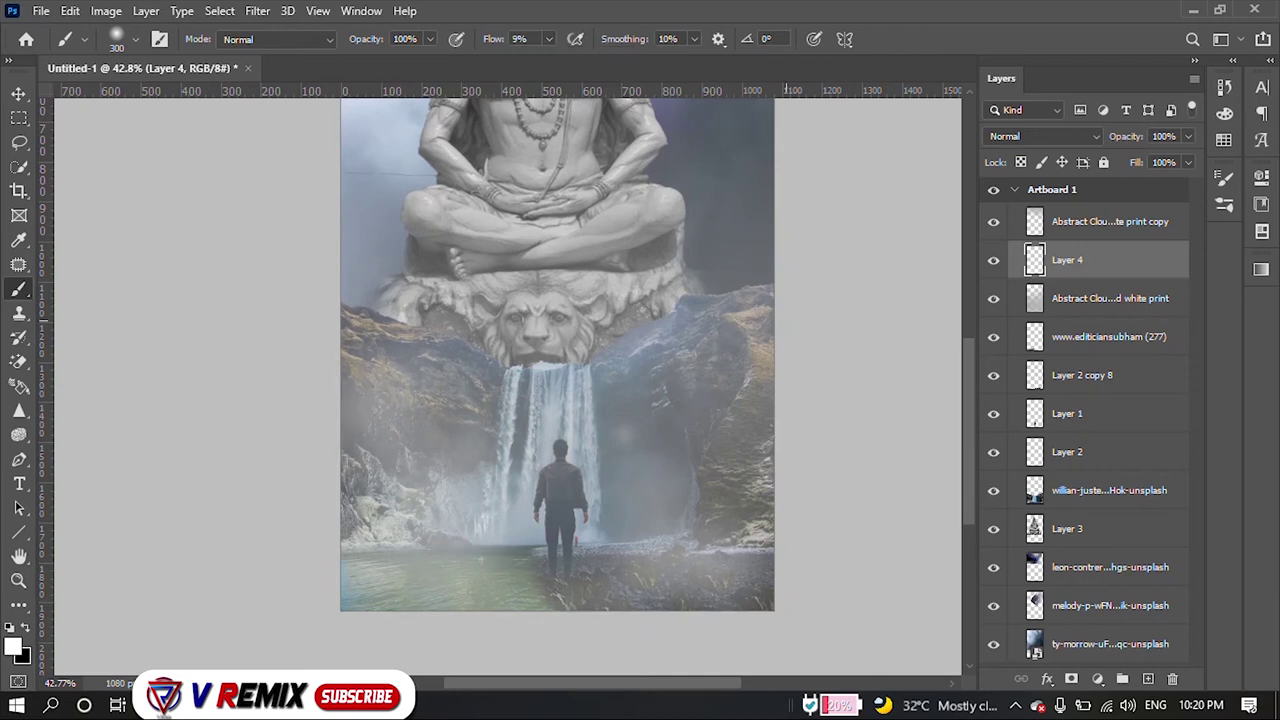
{"action": "left_click_drag", "start_coordinate": [747, 351], "coordinate": [721, 477]}
{"action": "left_click_drag", "start_coordinate": [752, 430], "coordinate": [745, 600]}
- Brush more faint mist over the lower-left rocks and along the left and right edges
{"action": "scroll", "coordinate": [741, 606], "scroll_direction": "down", "scroll_amount": 2, "text": "alt"}
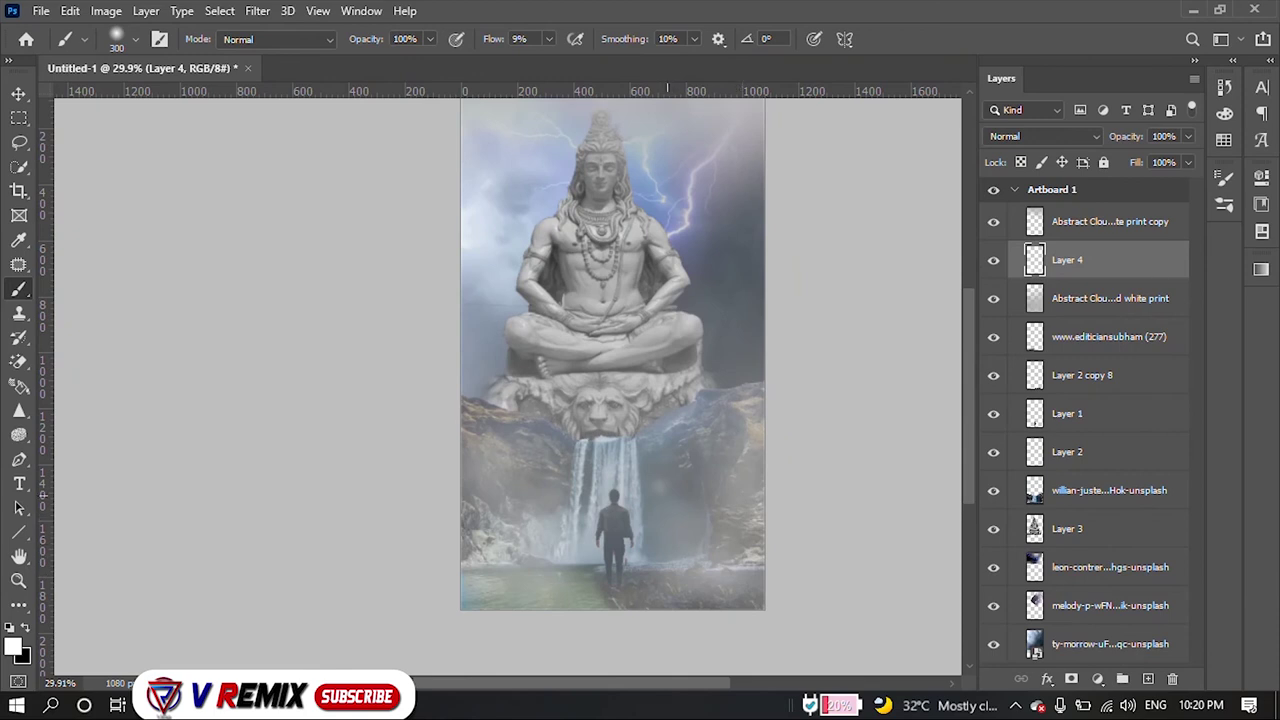
{"action": "left_click_drag", "start_coordinate": [502, 468], "coordinate": [488, 525]}
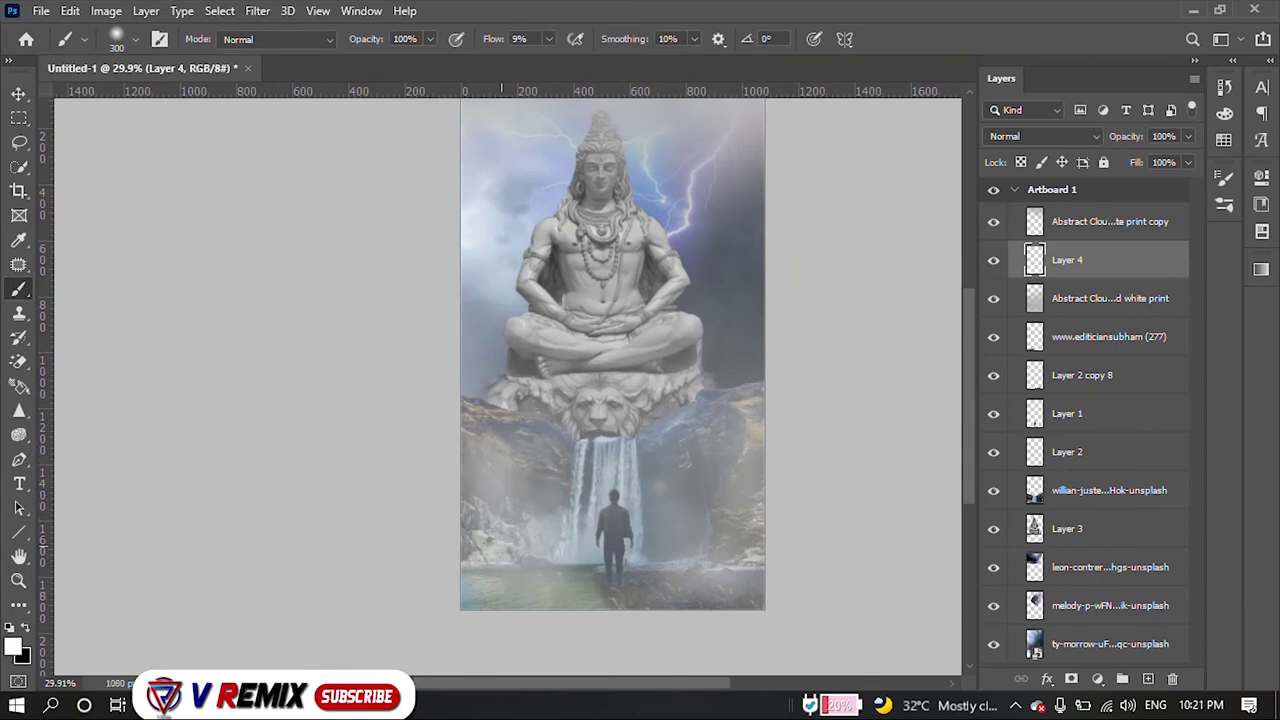
{"action": "left_click_drag", "start_coordinate": [587, 470], "coordinate": [556, 464]}
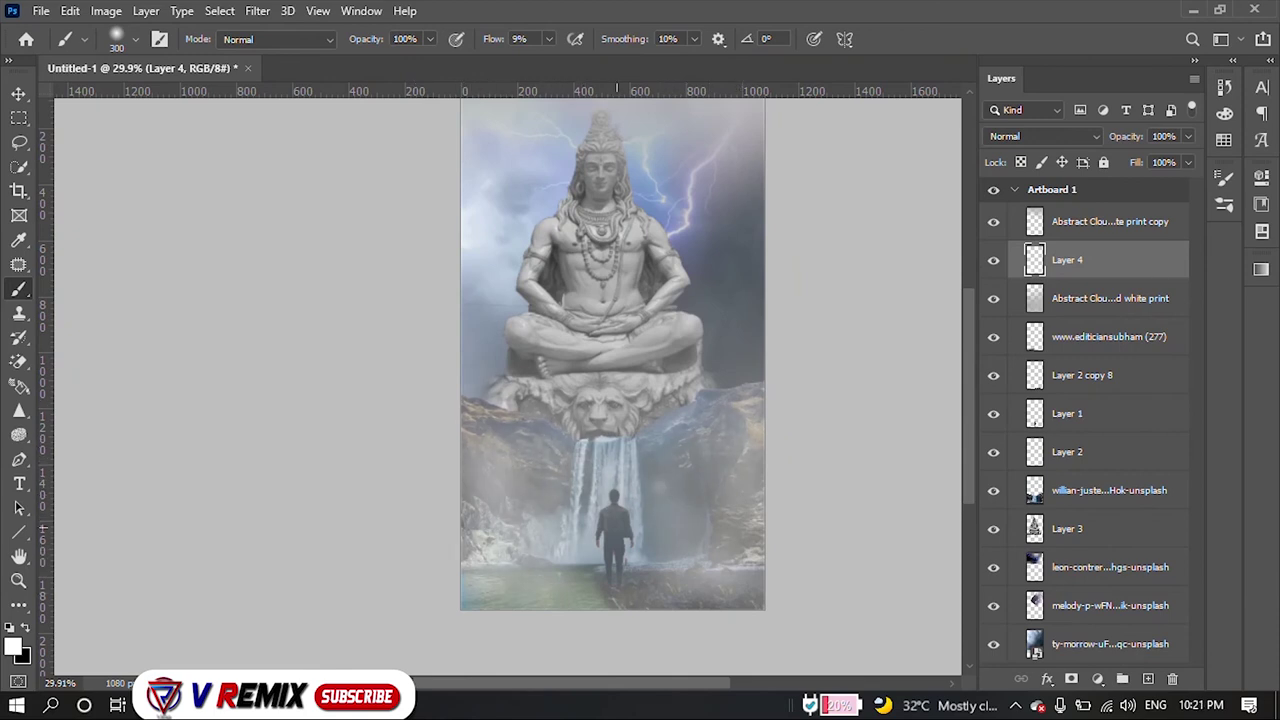
{"action": "scroll", "coordinate": [612, 384], "scroll_direction": "up", "scroll_amount": 1}
{"action": "left_click_drag", "start_coordinate": [490, 290], "coordinate": [490, 470]}
{"action": "left_click_drag", "start_coordinate": [740, 230], "coordinate": [740, 480]}
{"action": "left_click_drag", "start_coordinate": [720, 256], "coordinate": [735, 546]}
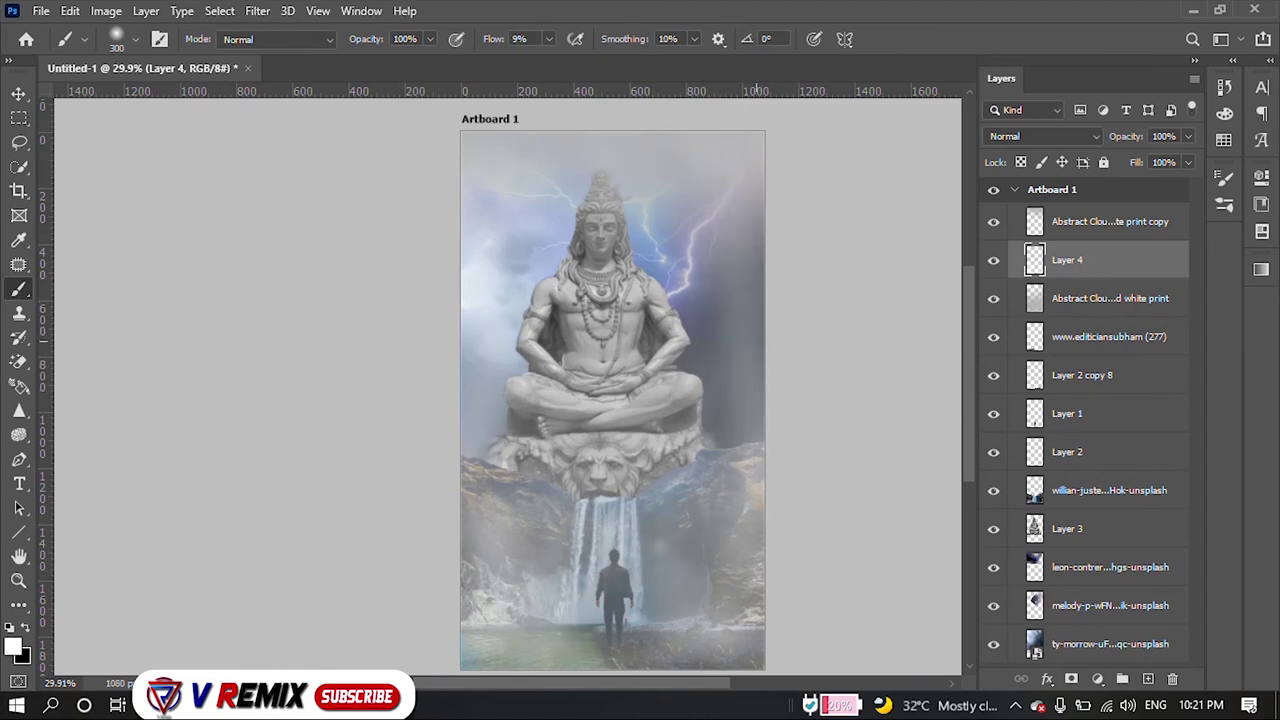
{"action": "left_click_drag", "start_coordinate": [745, 370], "coordinate": [745, 265]}
- Paint thicker white mist across the middle band and lower middle of the image
{"action": "mouse_move", "coordinate": [720, 440]}
{"action": "left_mouse_down"}
{"action": "mouse_move", "coordinate": [470, 470]}
{"action": "mouse_move", "coordinate": [760, 490]}
{"action": "left_mouse_up"}
{"action": "left_click_drag", "start_coordinate": [670, 470], "coordinate": [760, 530]}
{"action": "left_click_drag", "start_coordinate": [470, 525], "coordinate": [680, 530]}
{"action": "left_click_drag", "start_coordinate": [680, 470], "coordinate": [470, 468]}
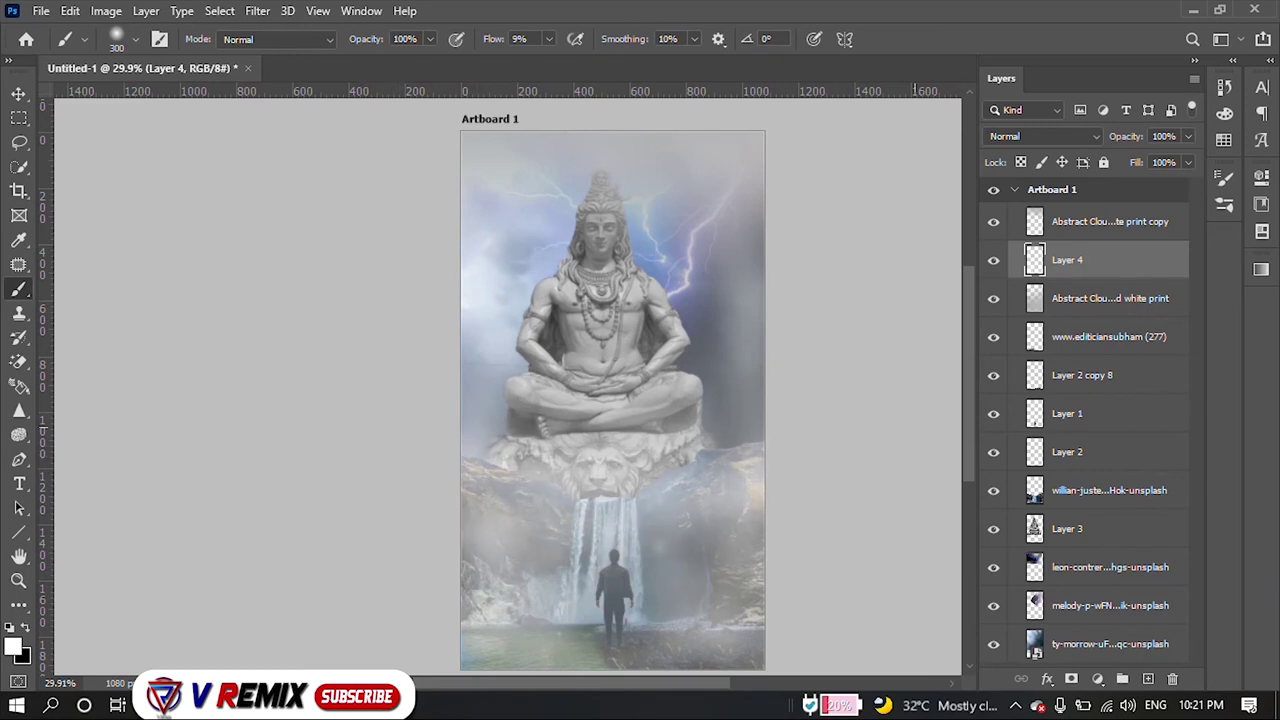
- Soften the mist layer with a Gaussian Blur of radius 66.8
{"action": "left_click", "coordinate": [257, 11]}
{"action": "mouse_move", "coordinate": [269, 222]}
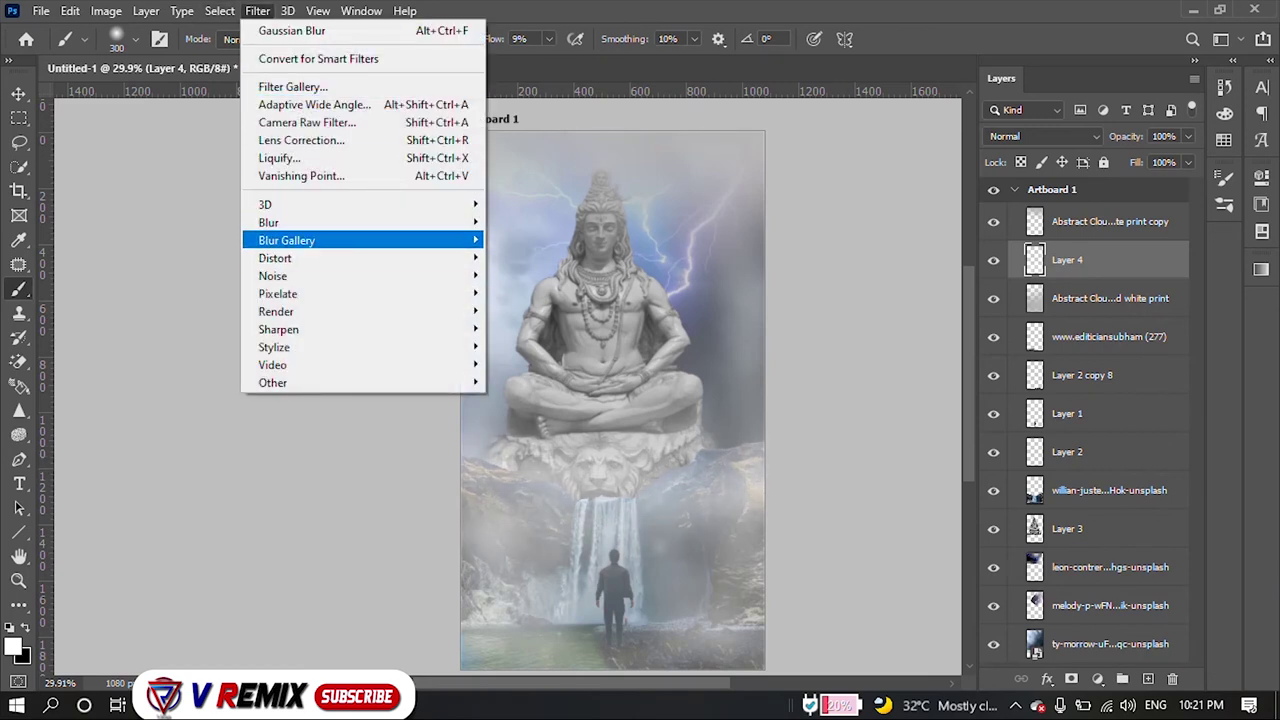
{"action": "left_click", "coordinate": [536, 292]}
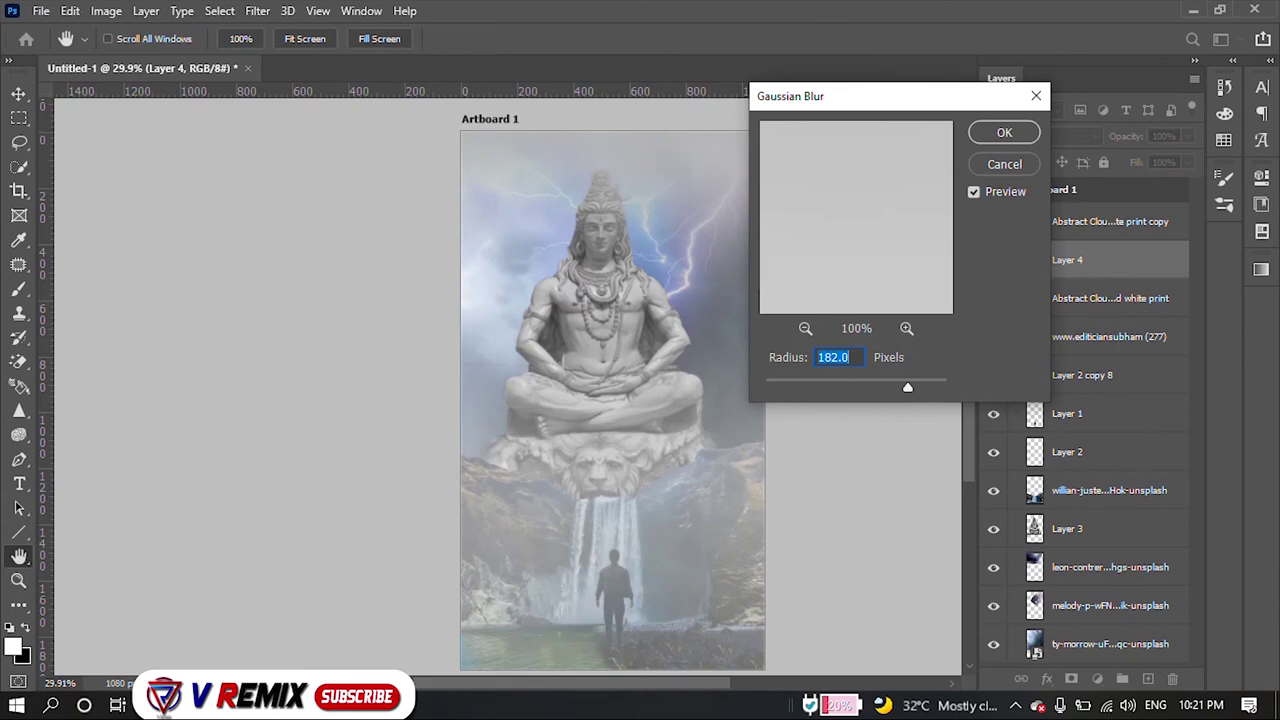
{"action": "mouse_move", "coordinate": [907, 387]}
{"action": "left_mouse_down"}
{"action": "mouse_move", "coordinate": [870, 387]}
{"action": "mouse_move", "coordinate": [946, 387]}
{"action": "mouse_move", "coordinate": [878, 387]}
{"action": "left_mouse_up"}
{"action": "key", "text": "Return"}
- Make the top cloud copy layer active and bring up the adjustment layer list
{"action": "key", "text": "b"}
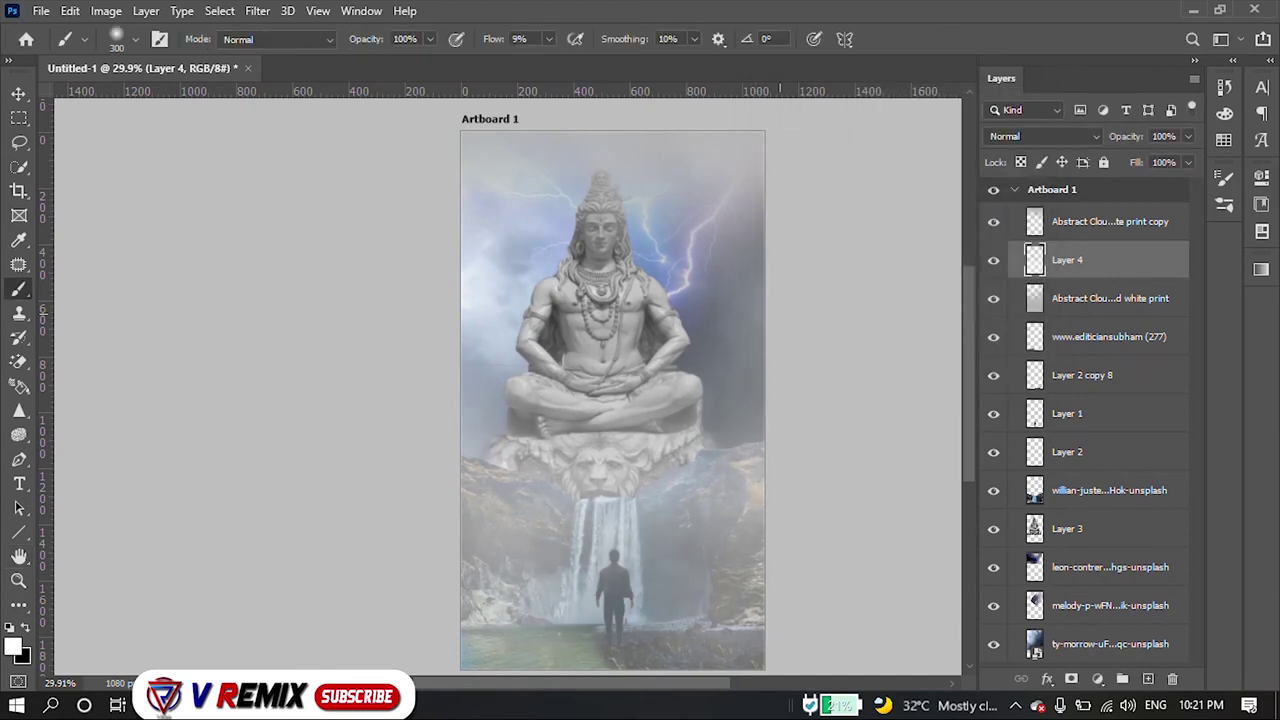
{"action": "scroll", "coordinate": [786, 315], "scroll_direction": "down", "scroll_amount": 1}
{"action": "scroll", "coordinate": [629, 500], "scroll_direction": "up", "scroll_amount": 3}
{"action": "scroll", "coordinate": [629, 500], "scroll_direction": "up", "scroll_amount": 3}
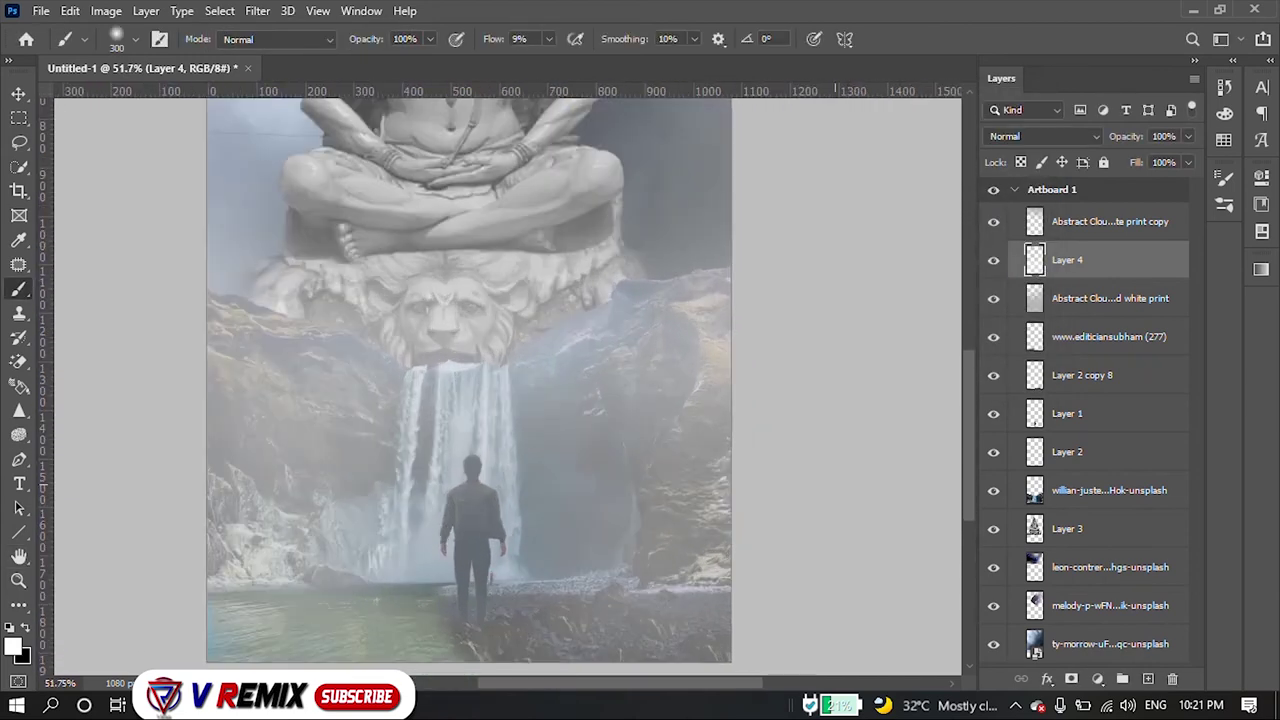
{"action": "scroll", "coordinate": [468, 450], "scroll_direction": "up", "scroll_amount": 1}
{"action": "scroll", "coordinate": [467, 450], "scroll_direction": "down", "scroll_amount": 1}
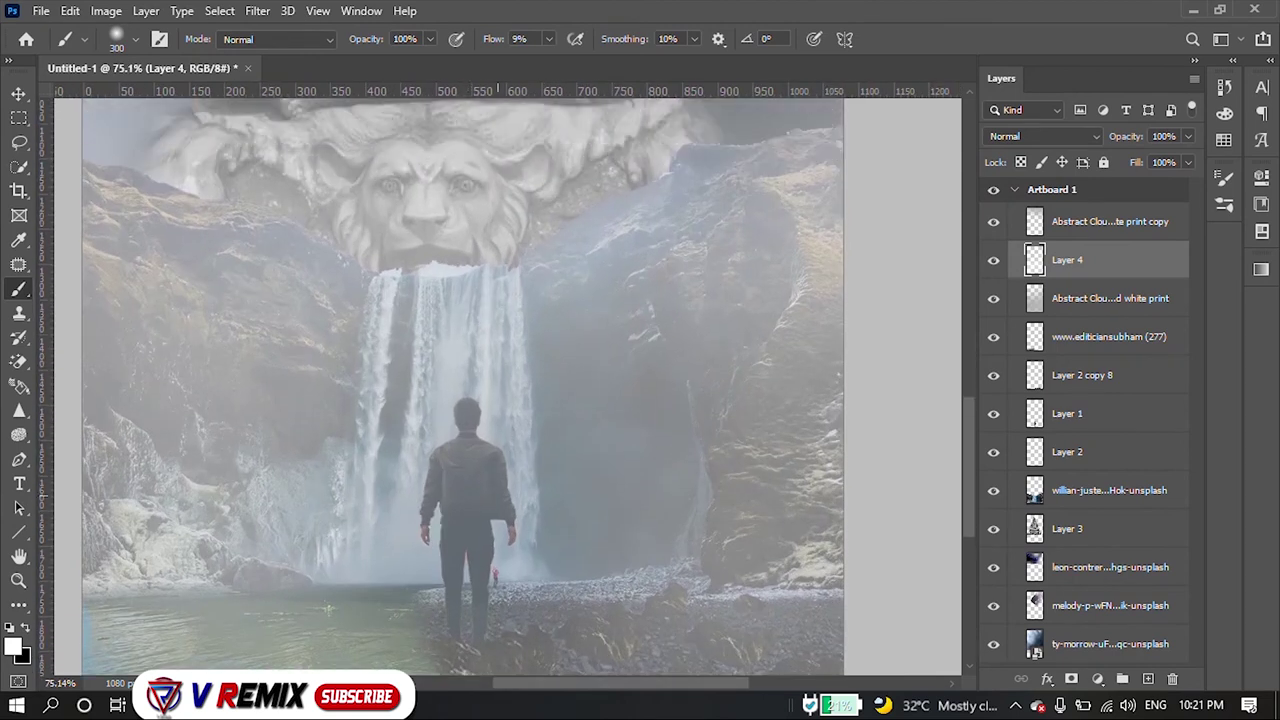
{"action": "scroll", "coordinate": [480, 450], "scroll_direction": "down", "scroll_amount": 1}
{"action": "scroll", "coordinate": [500, 450], "scroll_direction": "down", "scroll_amount": 1}
{"action": "scroll", "coordinate": [498, 640], "scroll_direction": "down", "scroll_amount": 3}
{"action": "scroll", "coordinate": [498, 640], "scroll_direction": "down", "scroll_amount": 1}
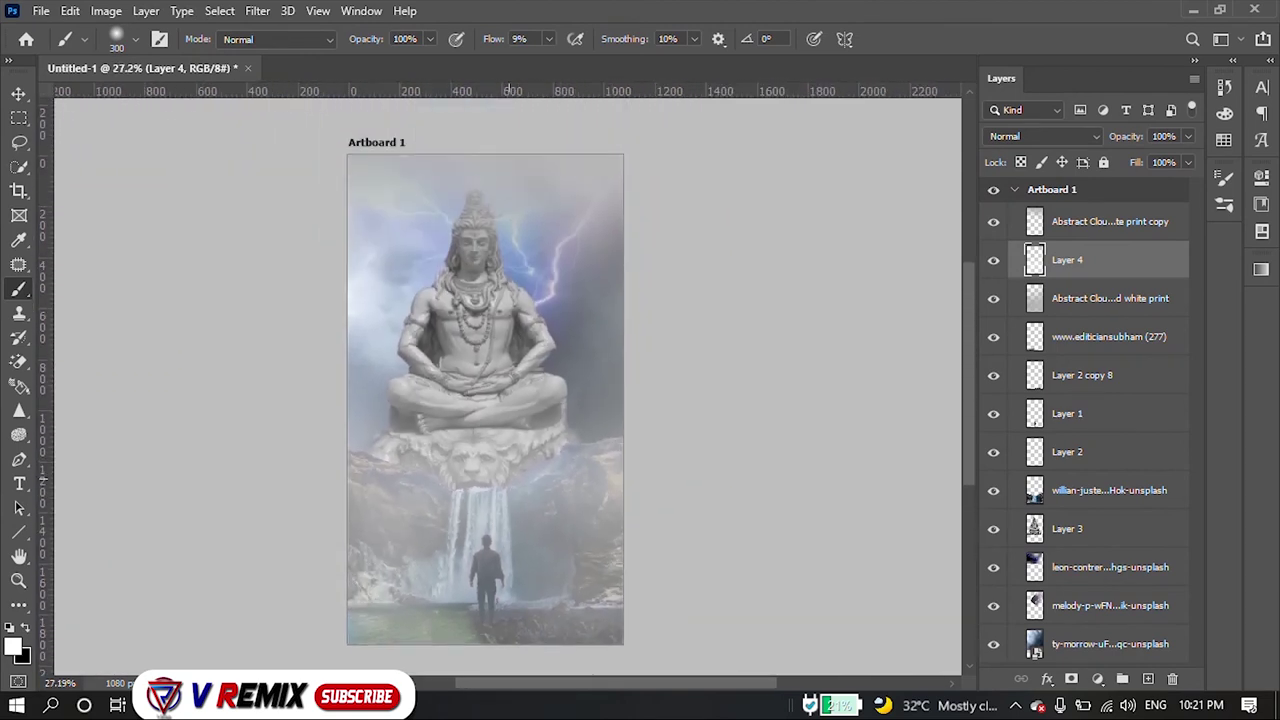
{"action": "key", "text": "alt+bracketright"}
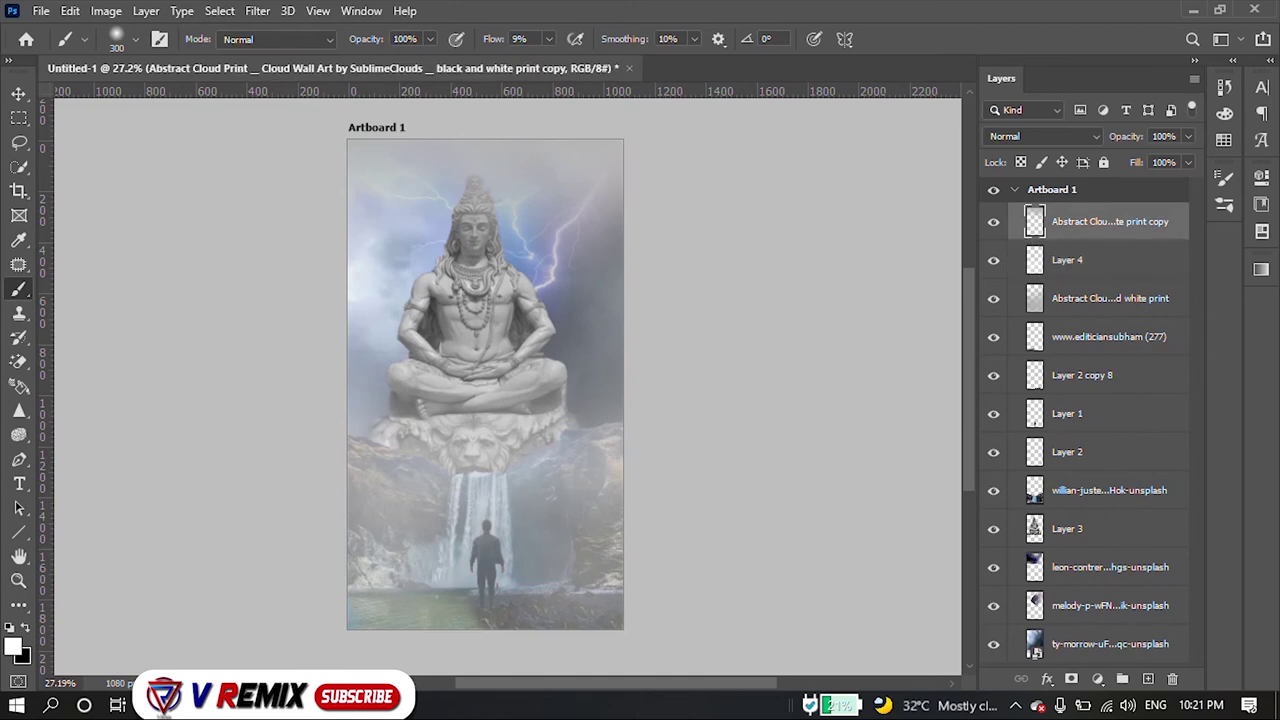
{"action": "left_click", "coordinate": [1097, 679]}
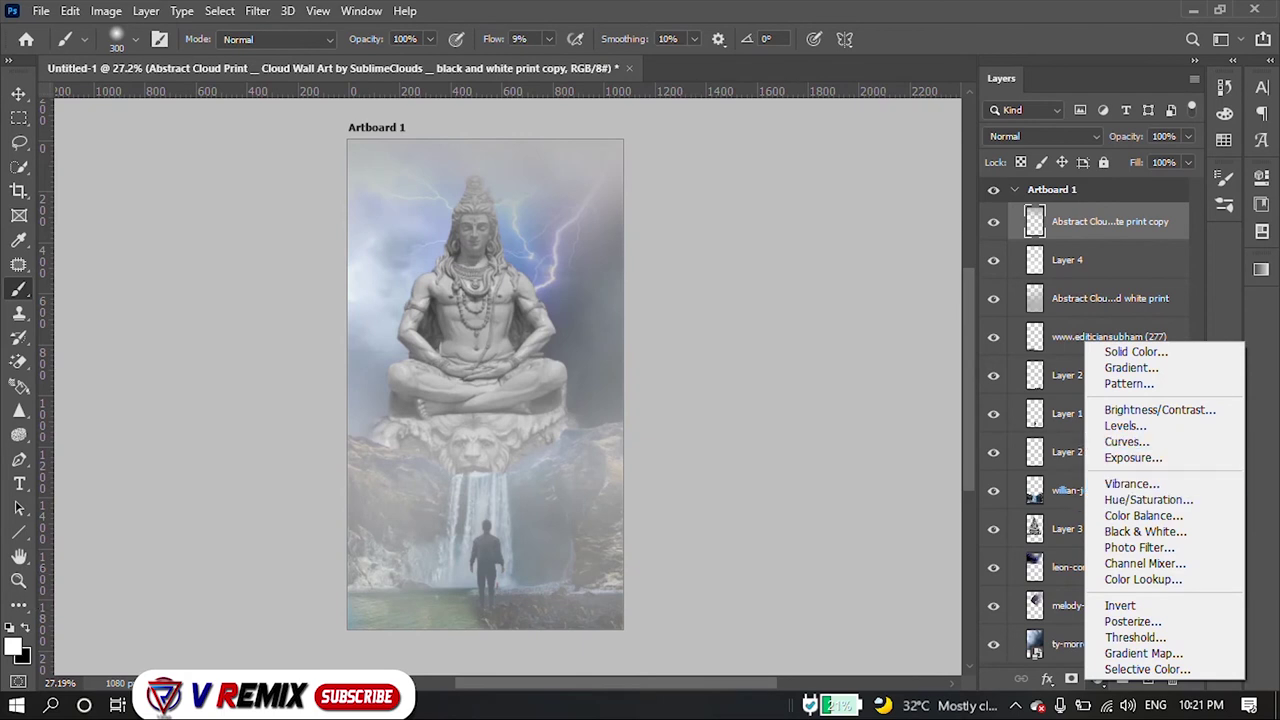
- Load the man on Layer 1 as a selection and add Brightness/Contrast at brightness 150, contrast 100
{"action": "key", "text": "Escape"}
{"action": "left_click", "coordinate": [1067, 413]}
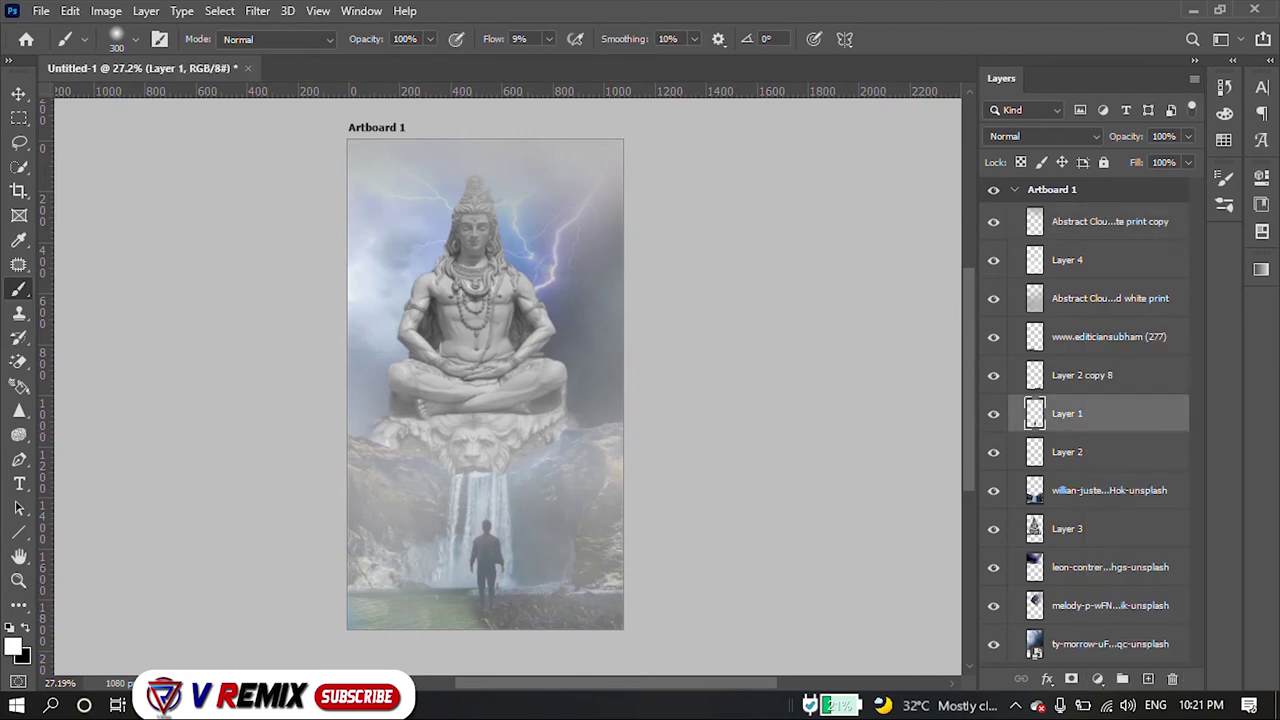
{"action": "left_click", "coordinate": [1034, 413], "text": "ctrl"}
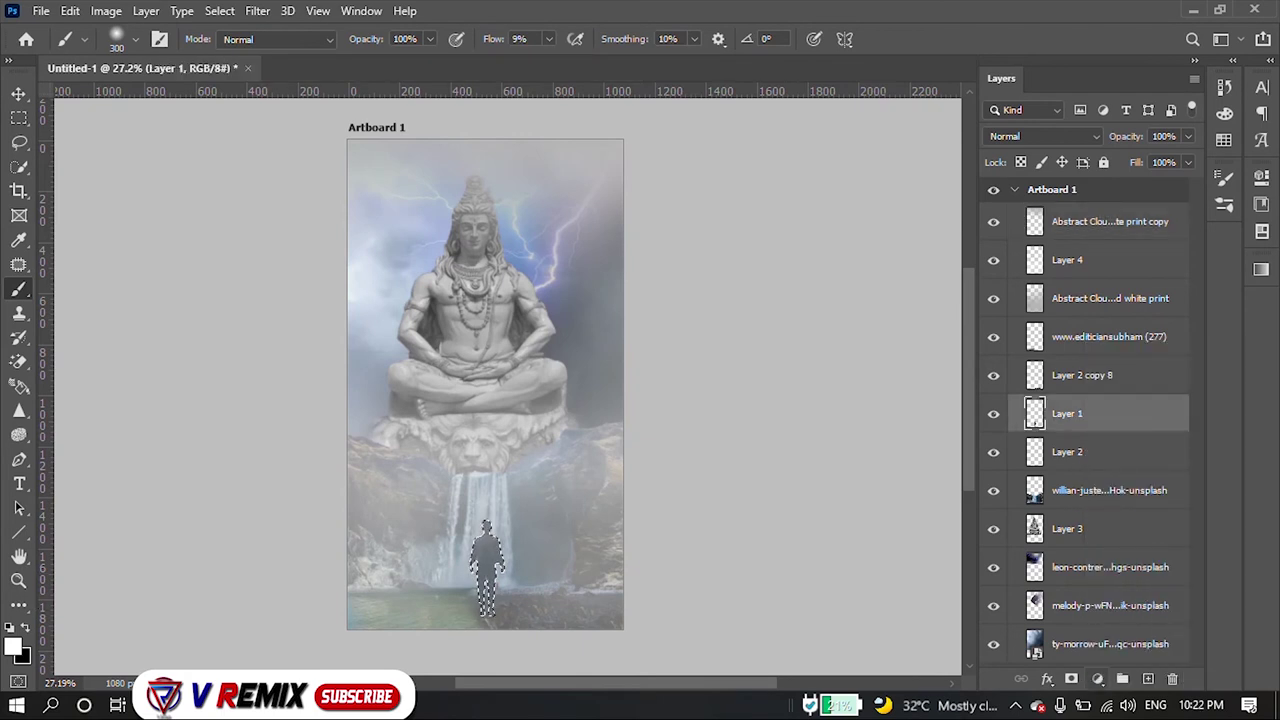
{"action": "left_click", "coordinate": [1097, 678]}
{"action": "left_click", "coordinate": [1261, 177]}
{"action": "left_click_drag", "start_coordinate": [1130, 284], "coordinate": [1214, 284]}
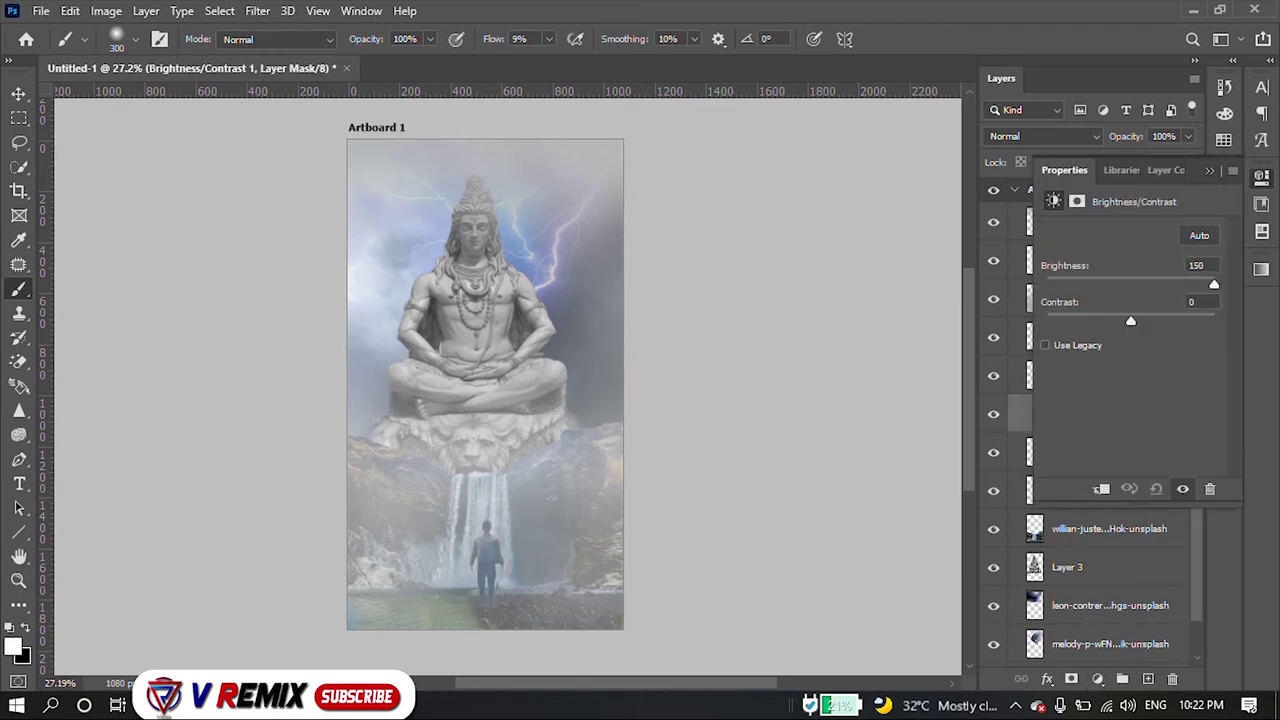
{"action": "mouse_move", "coordinate": [1130, 320]}
{"action": "left_mouse_down"}
{"action": "mouse_move", "coordinate": [1105, 320]}
{"action": "mouse_move", "coordinate": [1154, 320]}
{"action": "mouse_move", "coordinate": [1047, 320]}
{"action": "mouse_move", "coordinate": [1214, 320]}
{"action": "left_mouse_up"}
- Close the Brightness/Contrast properties and merge the adjustment down into Layer 1
{"action": "scroll", "coordinate": [490, 572], "scroll_direction": "up", "scroll_amount": 2}
{"action": "scroll", "coordinate": [490, 572], "scroll_direction": "up", "scroll_amount": 3}
{"action": "scroll", "coordinate": [490, 572], "scroll_direction": "down", "scroll_amount": 2}
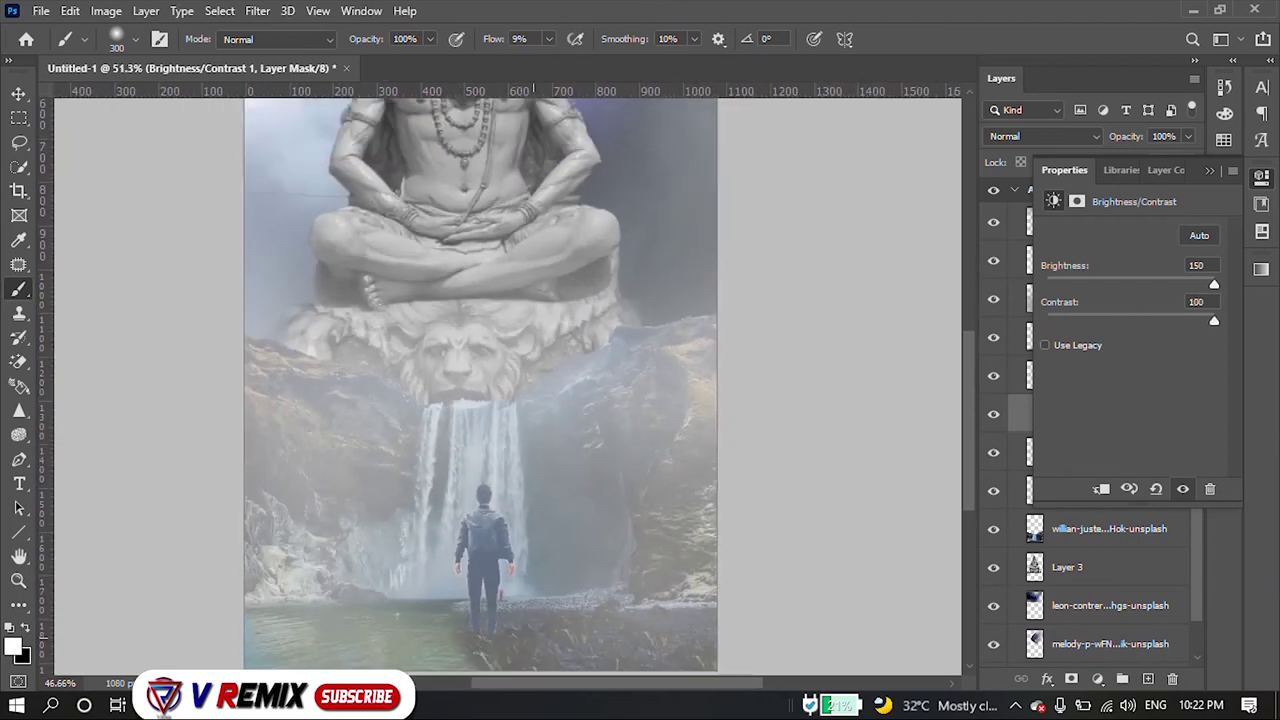
{"action": "scroll", "coordinate": [490, 572], "scroll_direction": "down", "scroll_amount": 1}
{"action": "scroll", "coordinate": [507, 556], "scroll_direction": "down", "scroll_amount": 2}
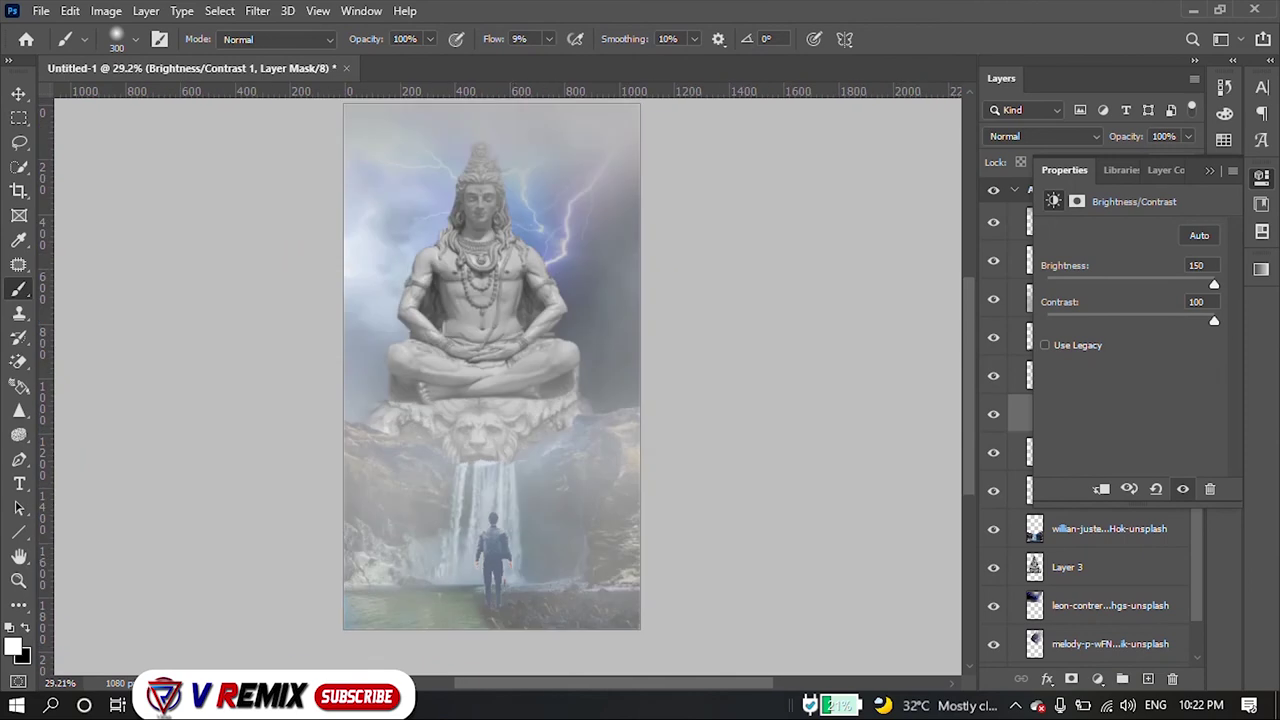
{"action": "left_click", "coordinate": [1261, 177]}
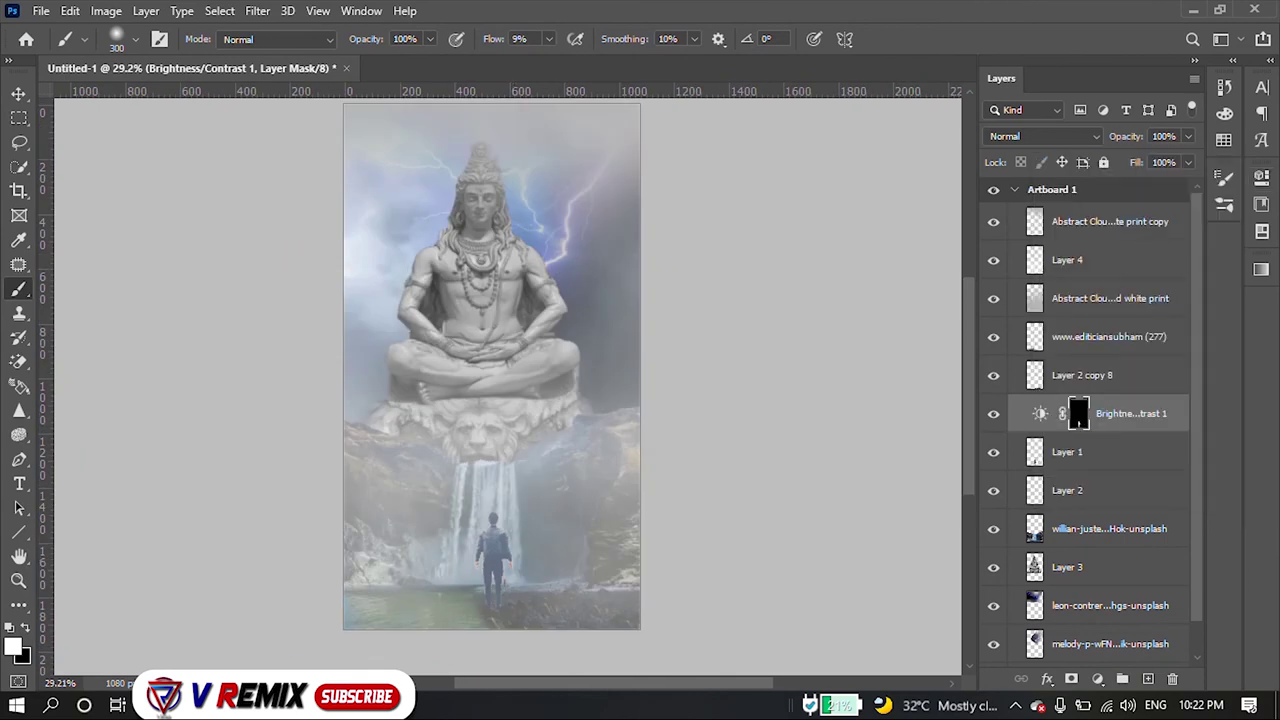
{"action": "key", "text": "ctrl+e"}
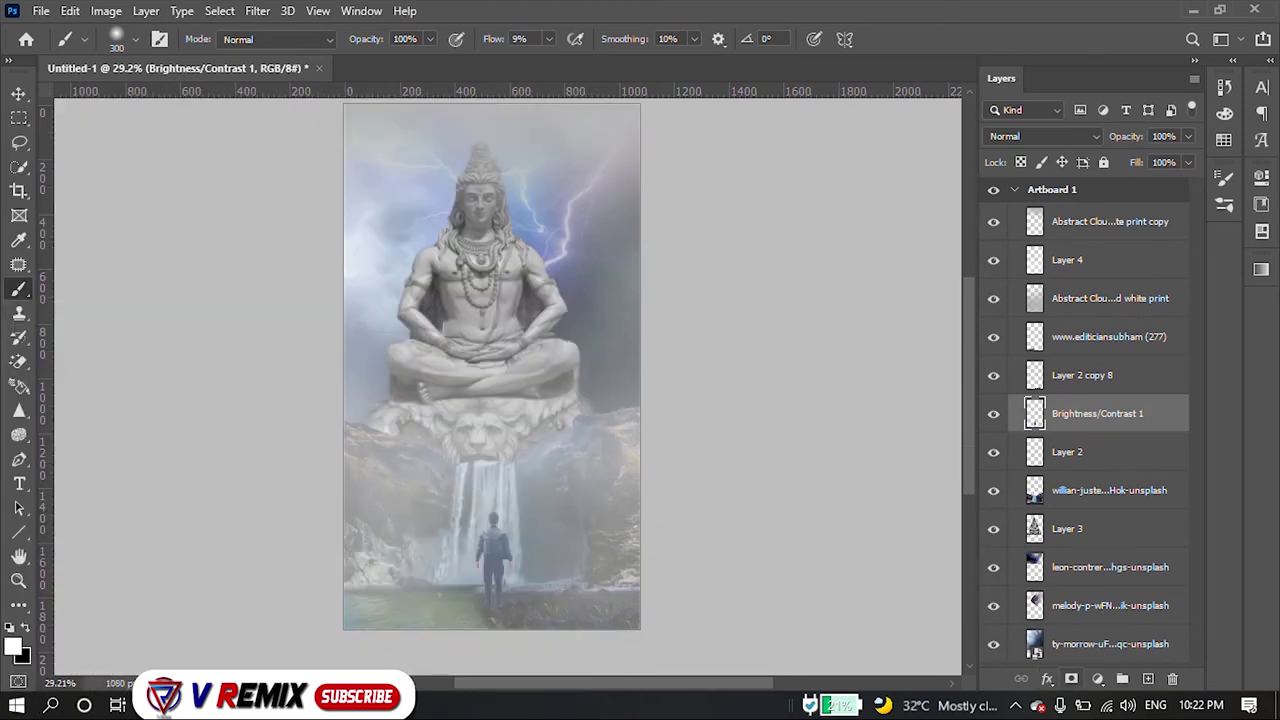
- Add a Hue/Saturation adjustment at the top of the stack with hue +3, then close its properties
{"action": "key", "text": "alt+period"}
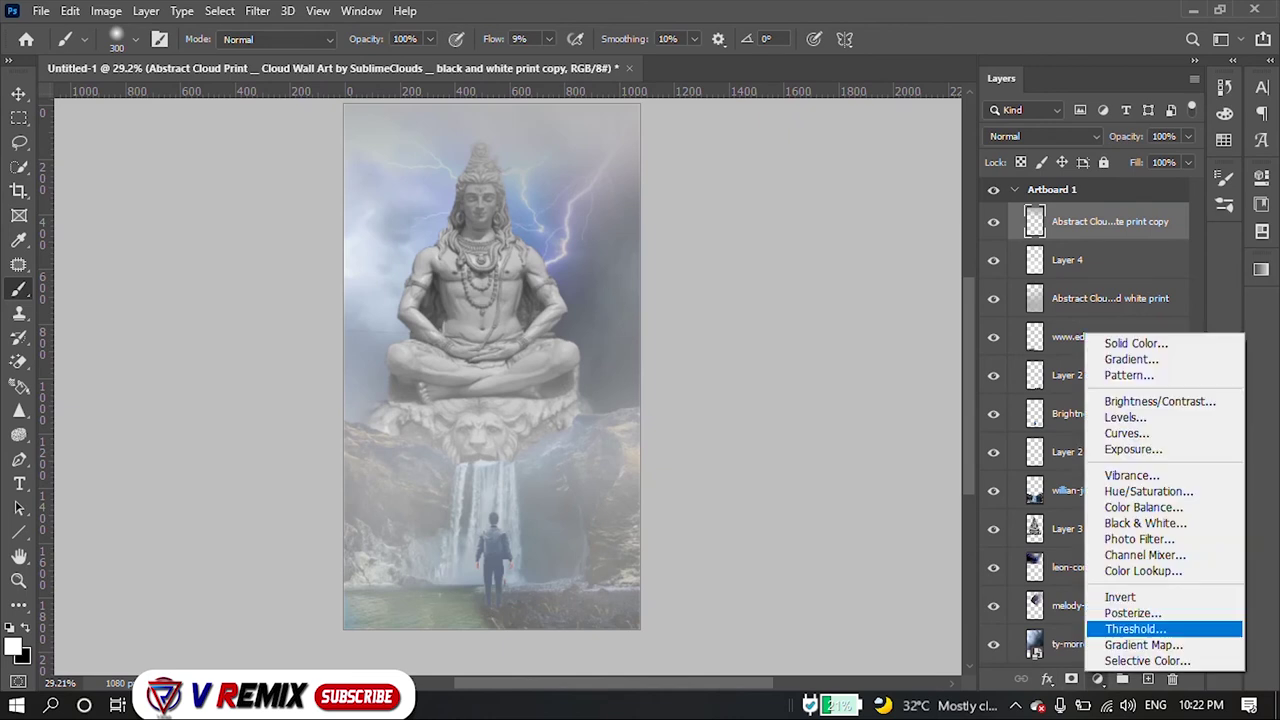
{"action": "left_click", "coordinate": [1097, 679]}
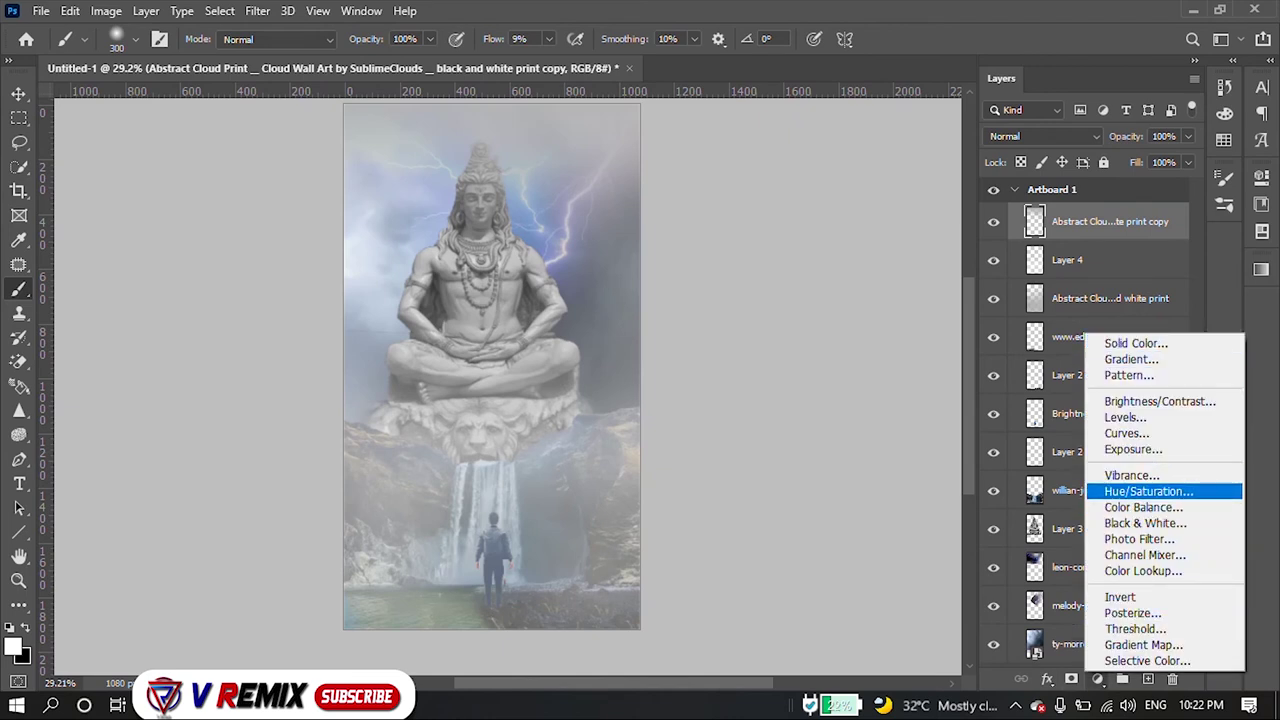
{"action": "left_click", "coordinate": [1148, 491]}
{"action": "mouse_move", "coordinate": [1130, 303]}
{"action": "left_mouse_down"}
{"action": "mouse_move", "coordinate": [1105, 303]}
{"action": "mouse_move", "coordinate": [1132, 303]}
{"action": "left_mouse_up"}
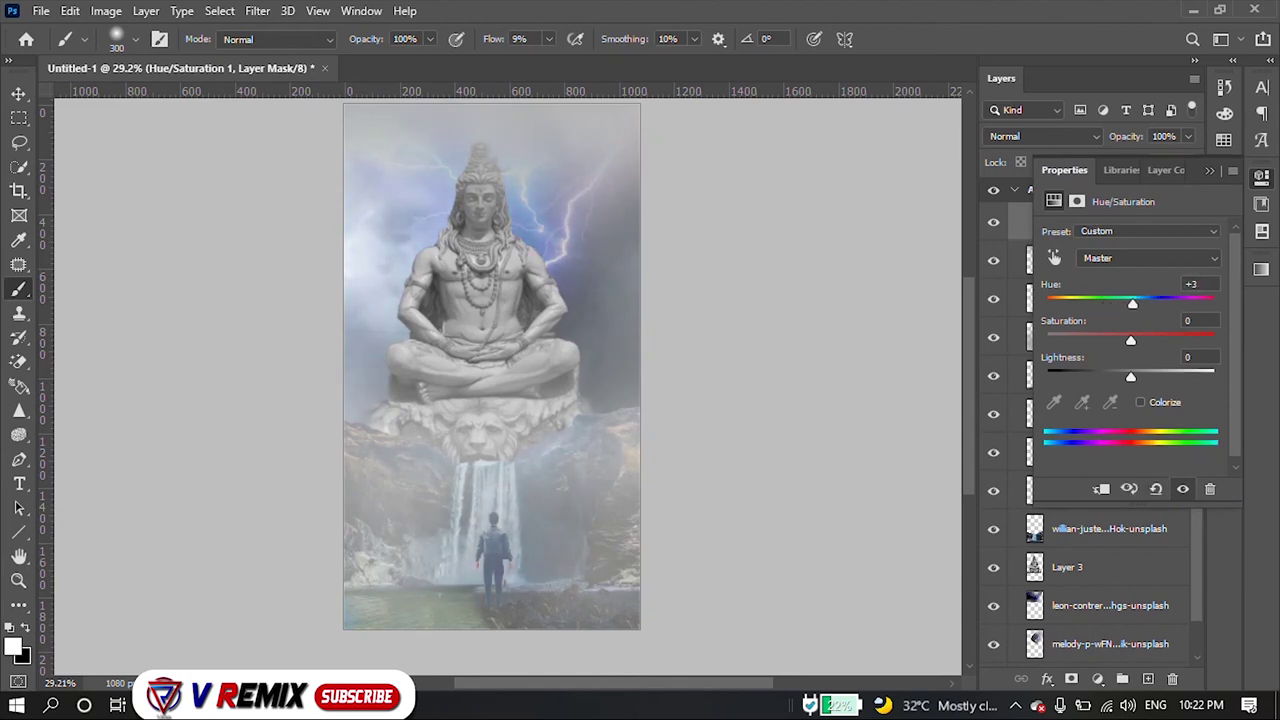
{"action": "left_click", "coordinate": [1210, 170]}
{"action": "scroll", "coordinate": [688, 380], "scroll_direction": "up", "scroll_amount": 1}
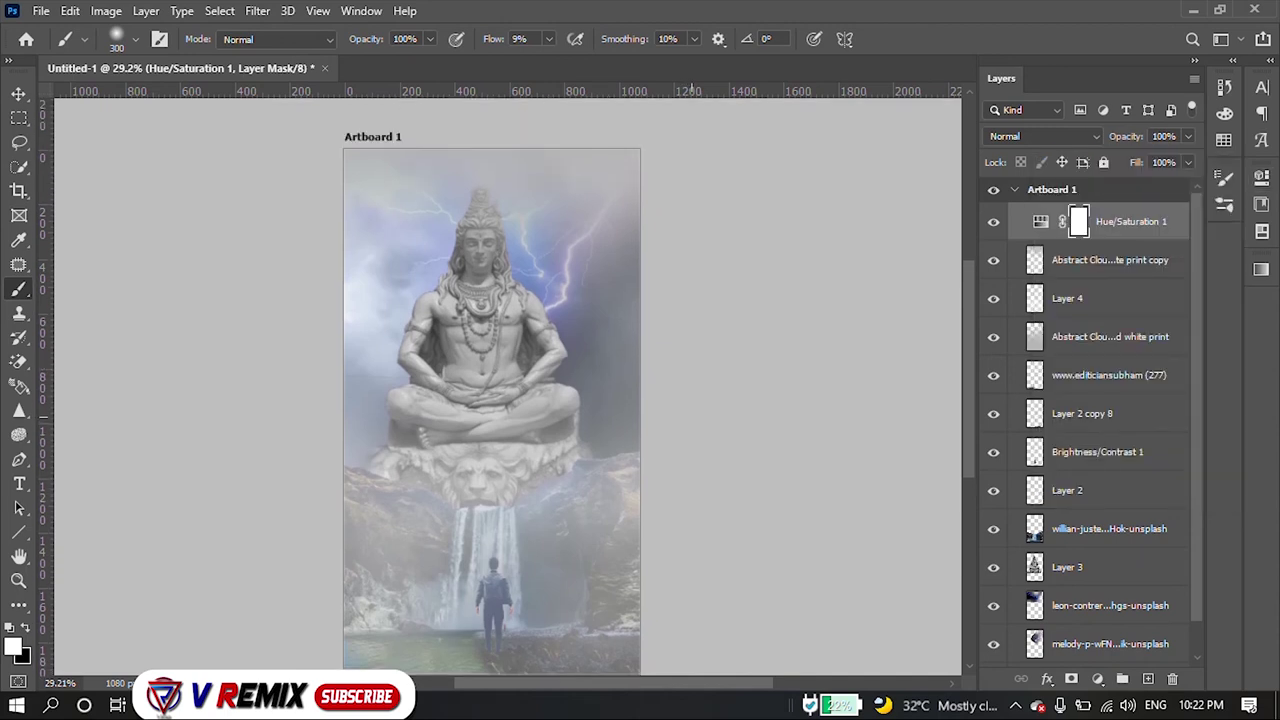
{"action": "scroll", "coordinate": [688, 380], "scroll_direction": "down", "scroll_amount": 1}
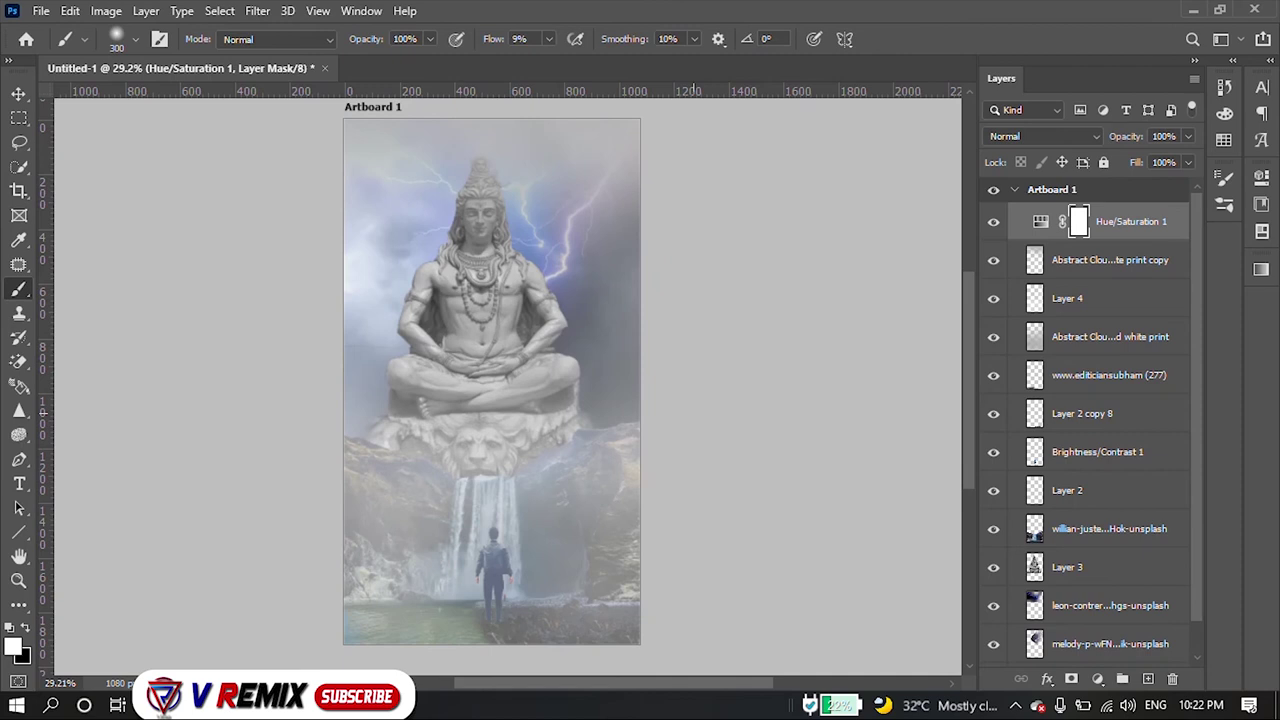
- Scale the Shiva statue on Layer 3 up to about 135% and shift it left
{"action": "key", "text": "v"}
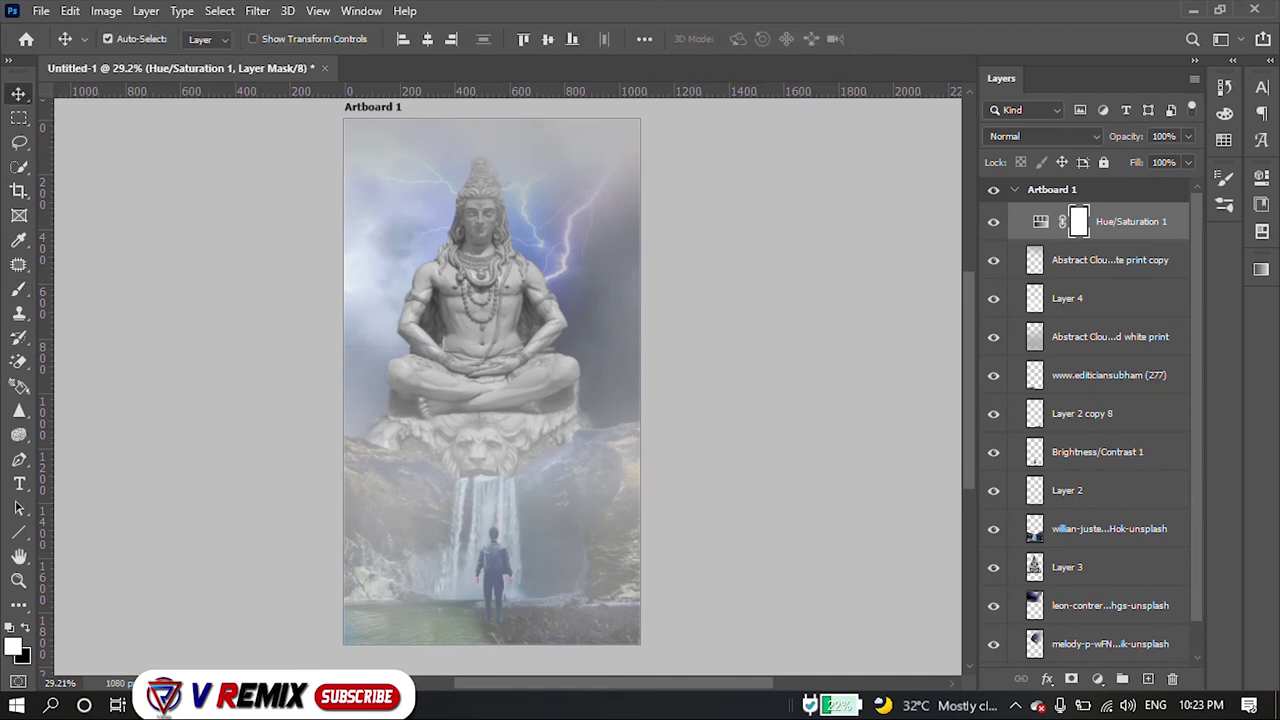
{"action": "scroll", "coordinate": [1090, 420], "scroll_direction": "down", "scroll_amount": 1}
{"action": "scroll", "coordinate": [500, 390], "scroll_direction": "up", "scroll_amount": 1}
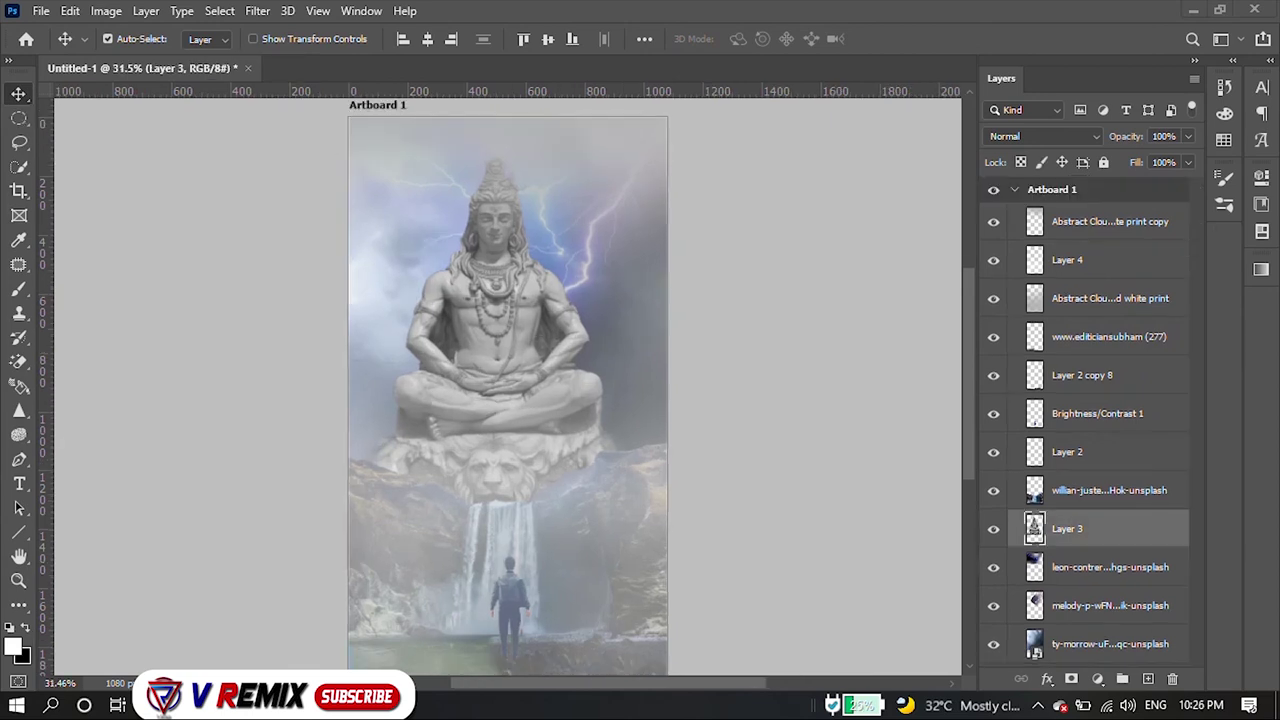
{"action": "scroll", "coordinate": [508, 390], "scroll_direction": "up", "scroll_amount": 1}
{"action": "scroll", "coordinate": [508, 390], "scroll_direction": "down", "scroll_amount": 1}
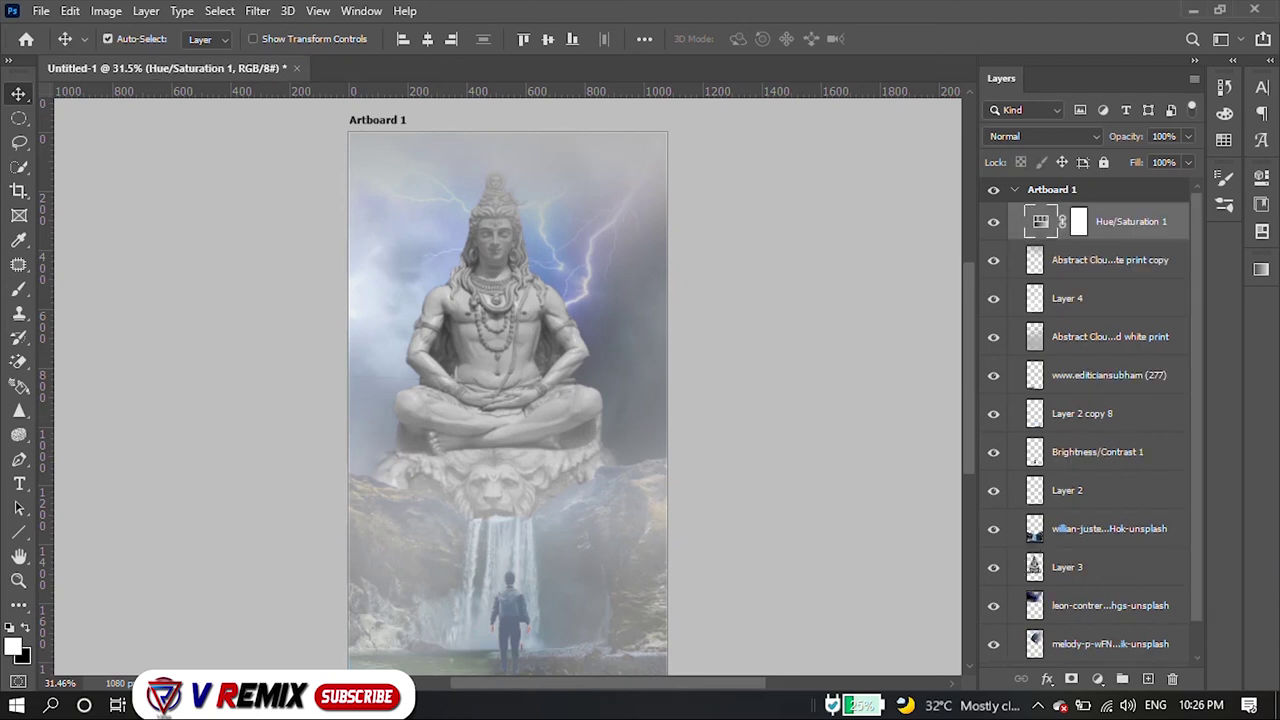
{"action": "left_click", "coordinate": [1067, 567]}
{"action": "key", "text": "ctrl+t"}
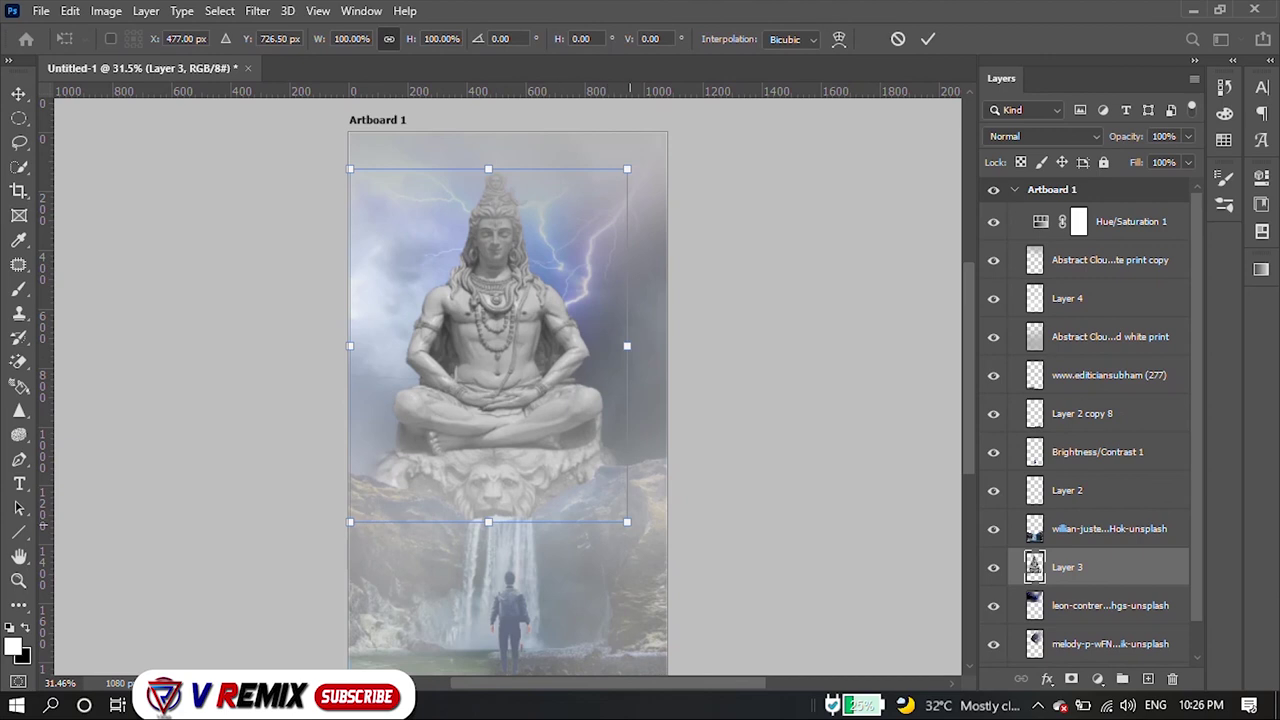
{"action": "mouse_move", "coordinate": [646, 507]}
{"action": "left_mouse_down"}
{"action": "mouse_move", "coordinate": [832, 652]}
{"action": "mouse_move", "coordinate": [726, 550]}
{"action": "left_mouse_up"}
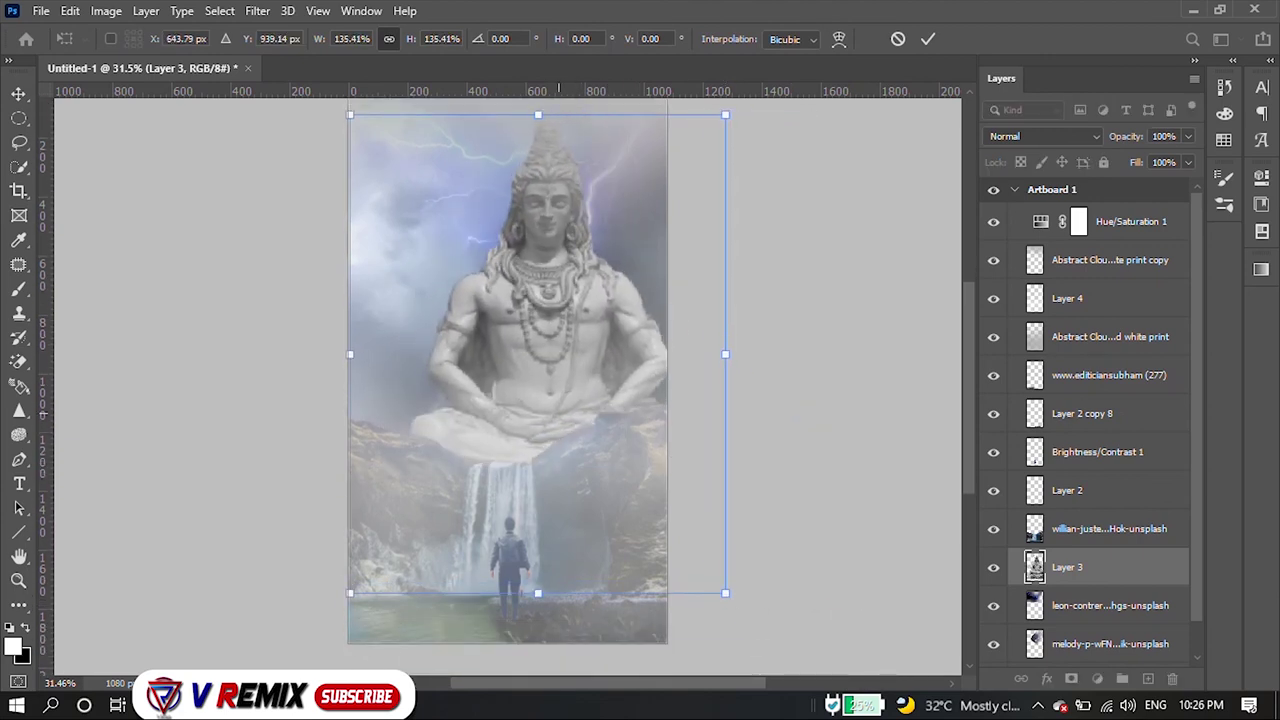
{"action": "mouse_move", "coordinate": [586, 368]}
{"action": "left_mouse_down"}
{"action": "mouse_move", "coordinate": [526, 372]}
{"action": "mouse_move", "coordinate": [540, 372]}
{"action": "left_mouse_up"}
- Commit the statue's new size, check the full artboard, and select the top cloud copy layer
{"action": "scroll", "coordinate": [526, 372], "scroll_direction": "up", "scroll_amount": 3}
{"action": "scroll", "coordinate": [273, 377], "scroll_direction": "down", "scroll_amount": 2}
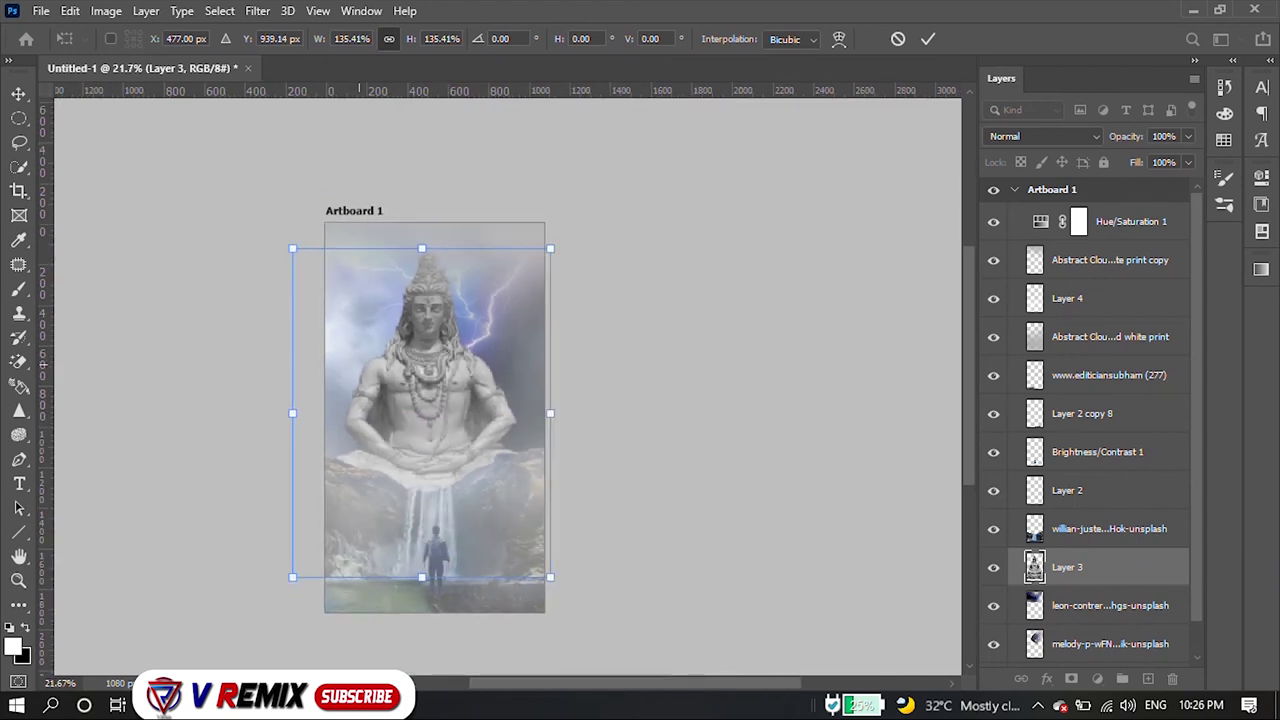
{"action": "key", "text": "alt+space"}
{"action": "key", "text": "Escape"}
{"action": "key", "text": "Return"}
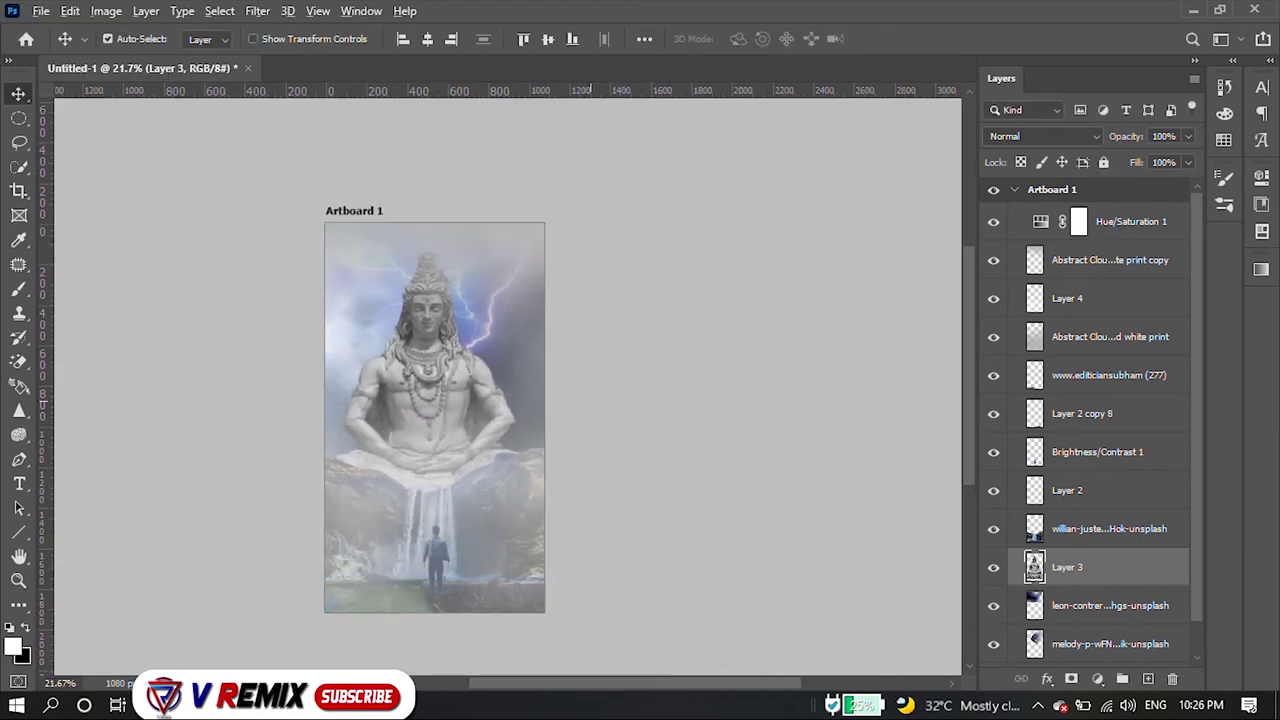
{"action": "scroll", "coordinate": [549, 406], "scroll_direction": "down", "scroll_amount": 1}
{"action": "scroll", "coordinate": [393, 471], "scroll_direction": "up", "scroll_amount": 2}
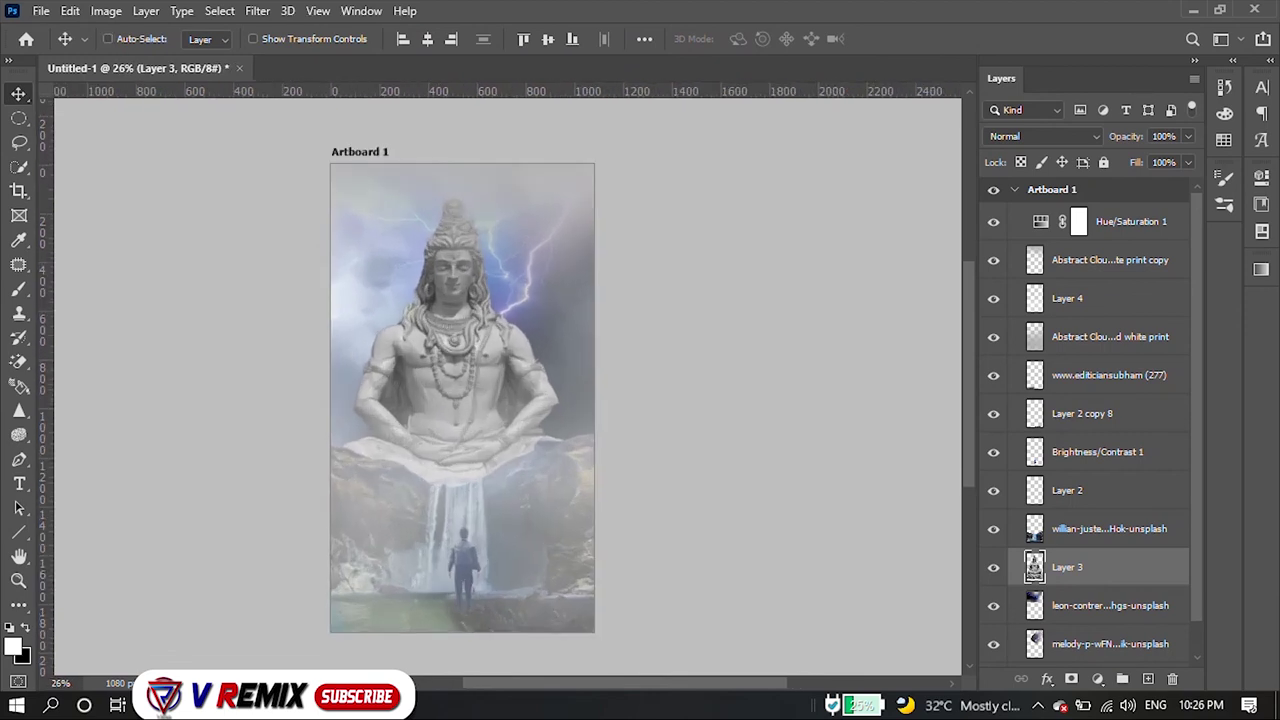
{"action": "scroll", "coordinate": [333, 220], "scroll_direction": "up", "scroll_amount": 2}
{"action": "scroll", "coordinate": [590, 418], "scroll_direction": "down", "scroll_amount": 2}
{"action": "scroll", "coordinate": [489, 277], "scroll_direction": "down", "scroll_amount": 1}
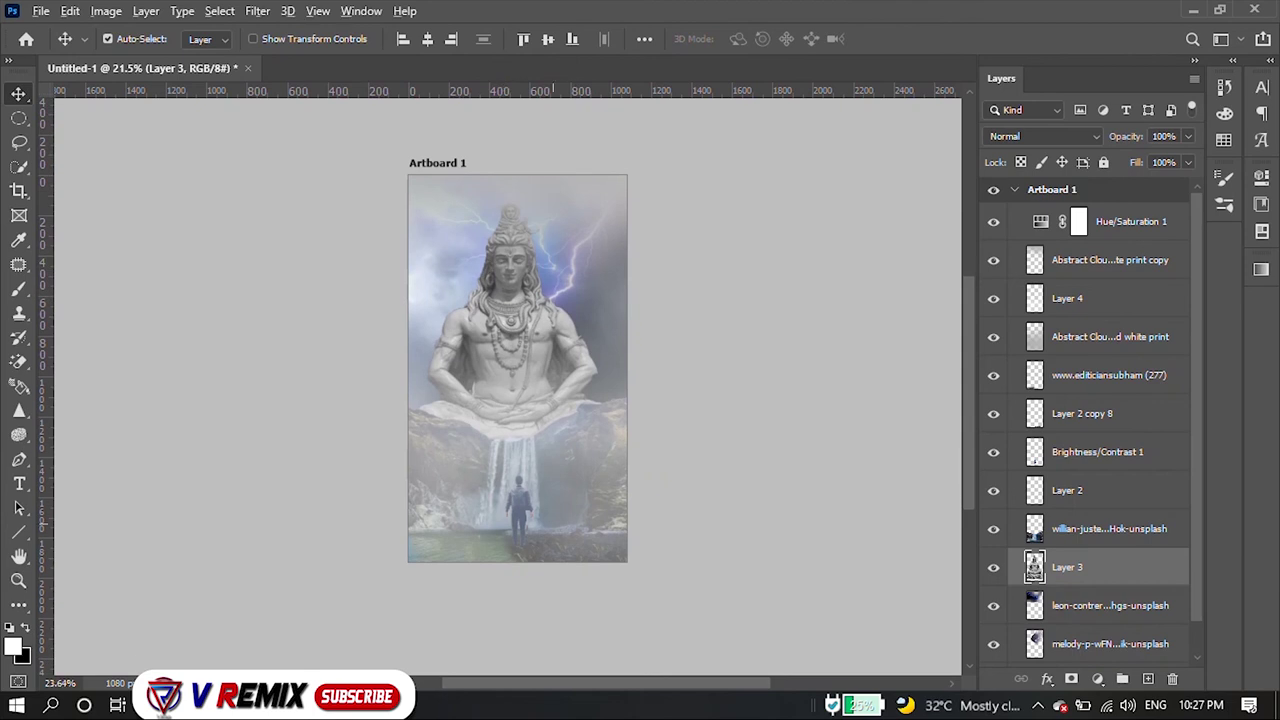
{"action": "scroll", "coordinate": [540, 500], "scroll_direction": "up", "scroll_amount": 1}
{"action": "scroll", "coordinate": [535, 510], "scroll_direction": "up", "scroll_amount": 1}
{"action": "scroll", "coordinate": [605, 464], "scroll_direction": "down", "scroll_amount": 2}
{"action": "scroll", "coordinate": [605, 464], "scroll_direction": "up", "scroll_amount": 1}
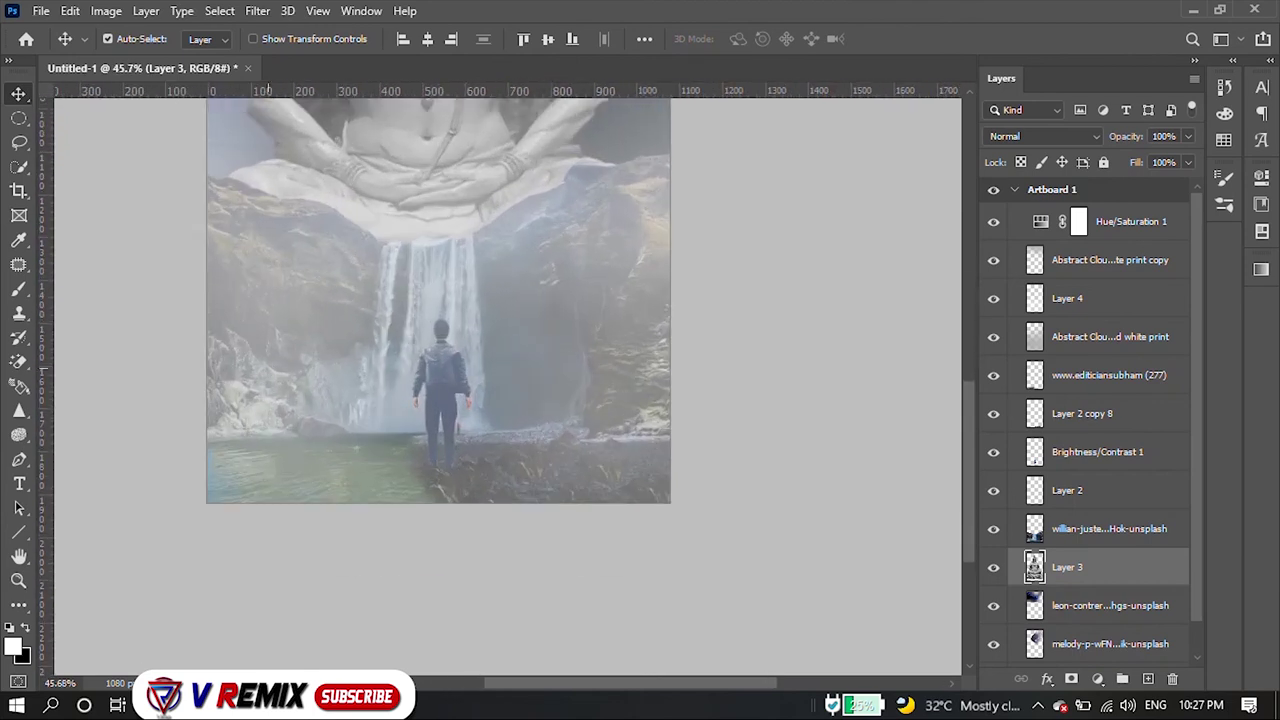
{"action": "left_click", "coordinate": [1110, 260]}
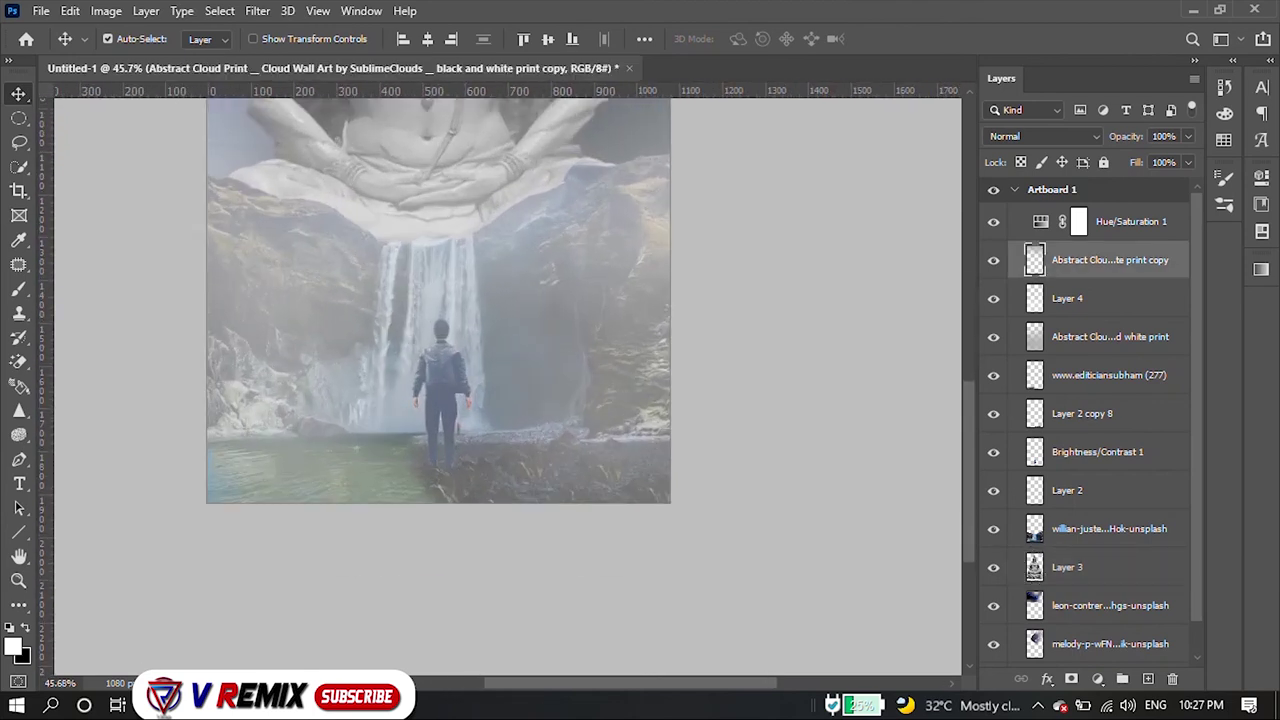
- Add a new empty layer above Hue/Saturation 1 and paint white mist along the bottom water
{"action": "left_click", "coordinate": [1078, 221]}
{"action": "left_click", "coordinate": [1097, 679]}
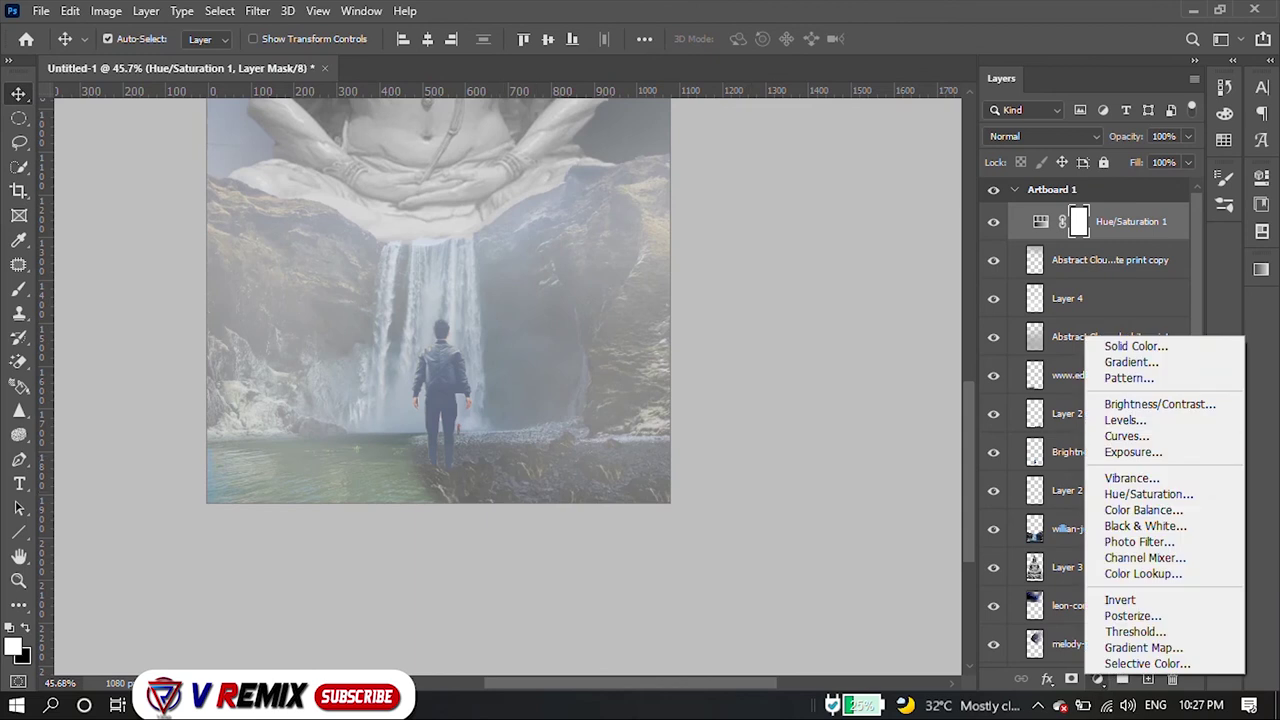
{"action": "key", "text": "Escape"}
{"action": "left_click", "coordinate": [1148, 679]}
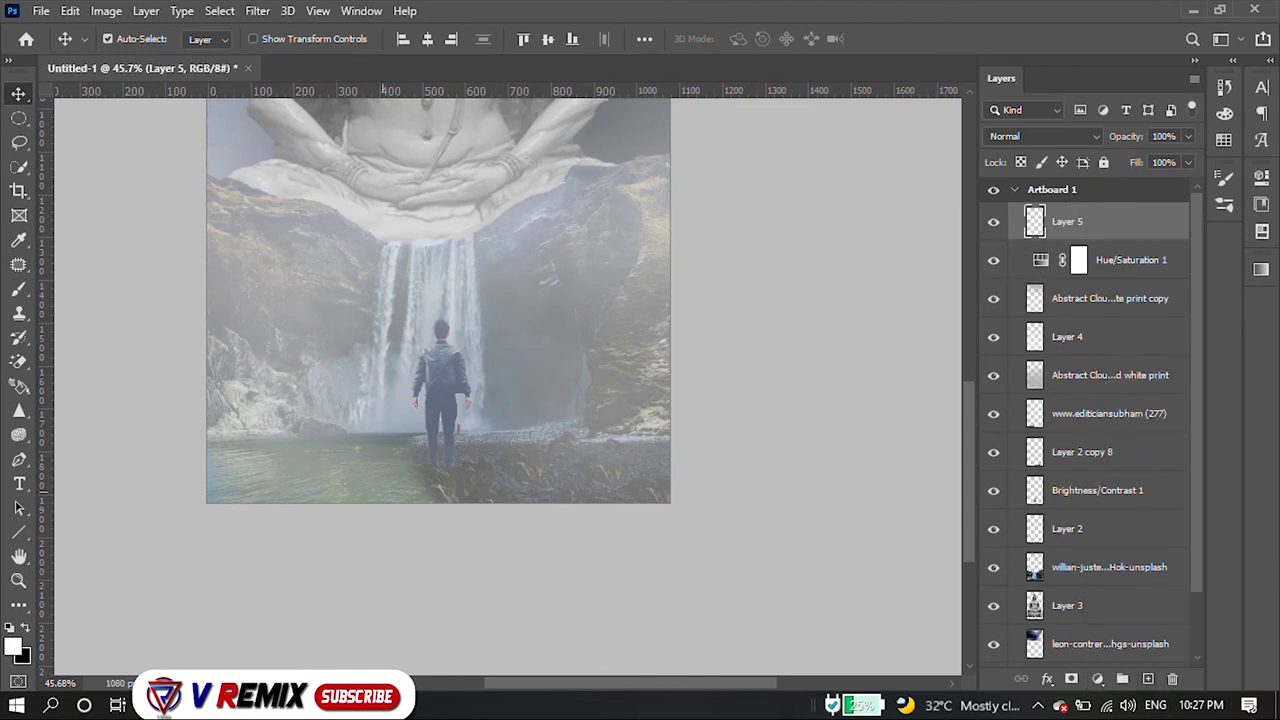
{"action": "key", "text": "b"}
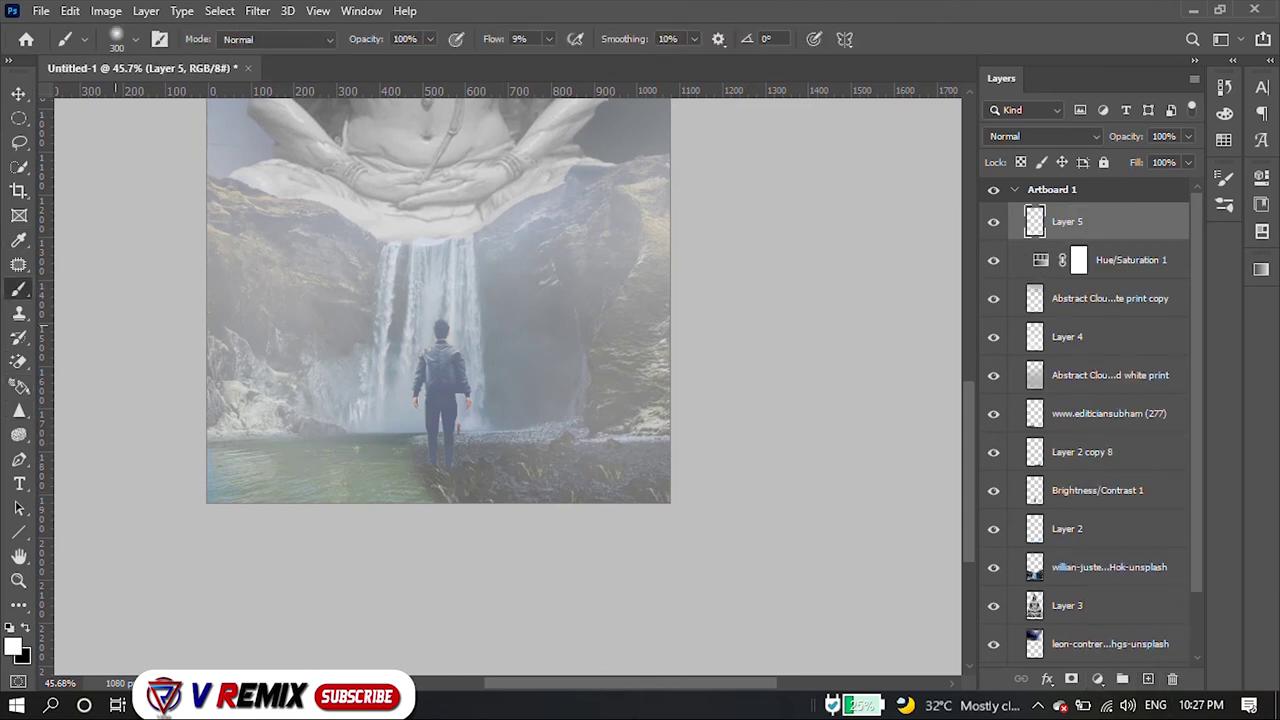
{"action": "mouse_move", "coordinate": [243, 494]}
{"action": "left_mouse_down"}
{"action": "mouse_move", "coordinate": [630, 480]}
{"action": "mouse_move", "coordinate": [240, 490]}
{"action": "left_mouse_up"}
- Soften the bottom mist with a Gaussian Blur of radius 40.1
{"action": "scroll", "coordinate": [536, 605], "scroll_direction": "down", "scroll_amount": 2}
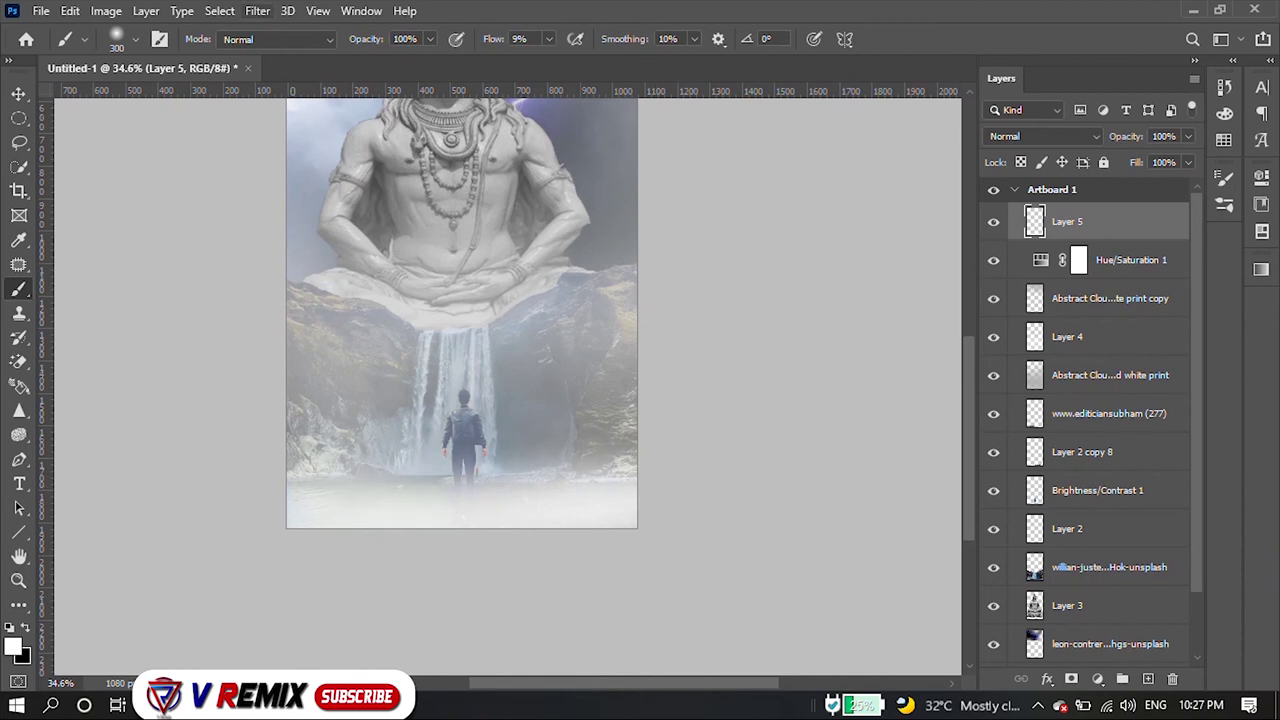
{"action": "left_click", "coordinate": [287, 10]}
{"action": "left_click", "coordinate": [287, 10]}
{"action": "left_click", "coordinate": [257, 10]}
{"action": "mouse_move", "coordinate": [268, 222]}
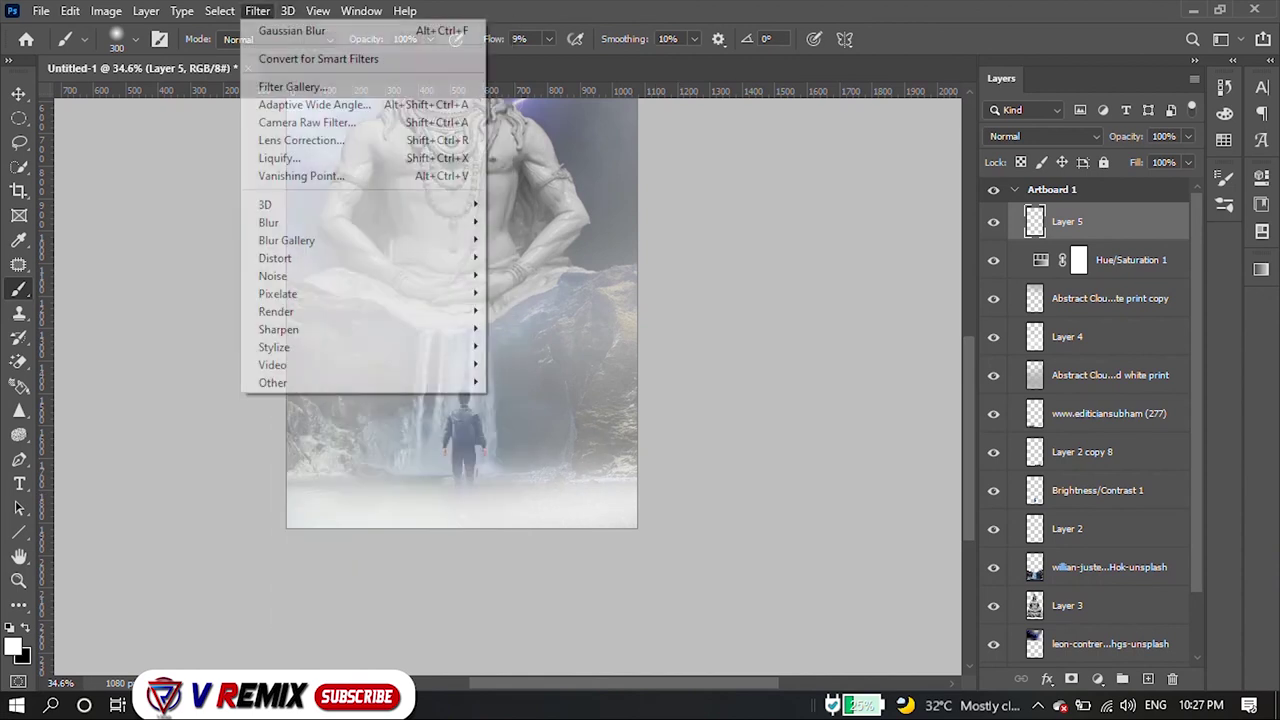
{"action": "left_click", "coordinate": [536, 292]}
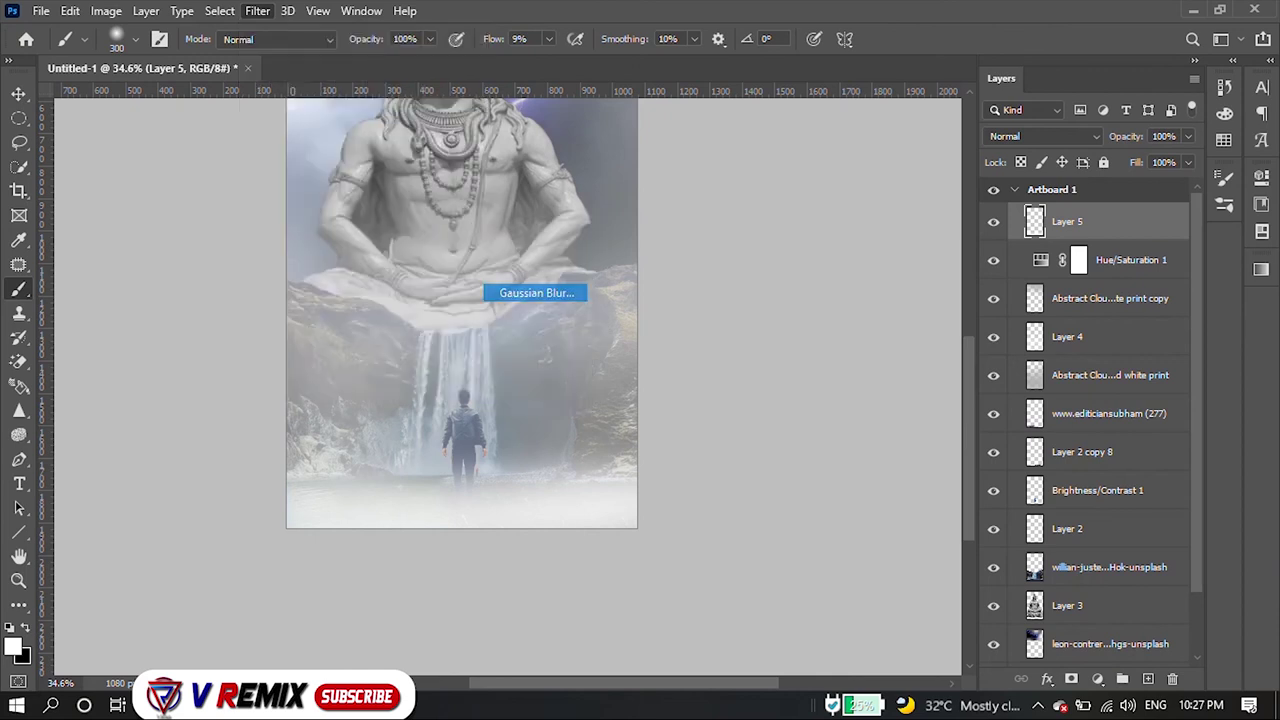
{"action": "mouse_move", "coordinate": [878, 387]}
{"action": "left_mouse_down"}
{"action": "mouse_move", "coordinate": [846, 387]}
{"action": "mouse_move", "coordinate": [946, 387]}
{"action": "mouse_move", "coordinate": [845, 387]}
{"action": "left_mouse_up"}
{"action": "left_click_drag", "start_coordinate": [845, 387], "coordinate": [858, 387]}
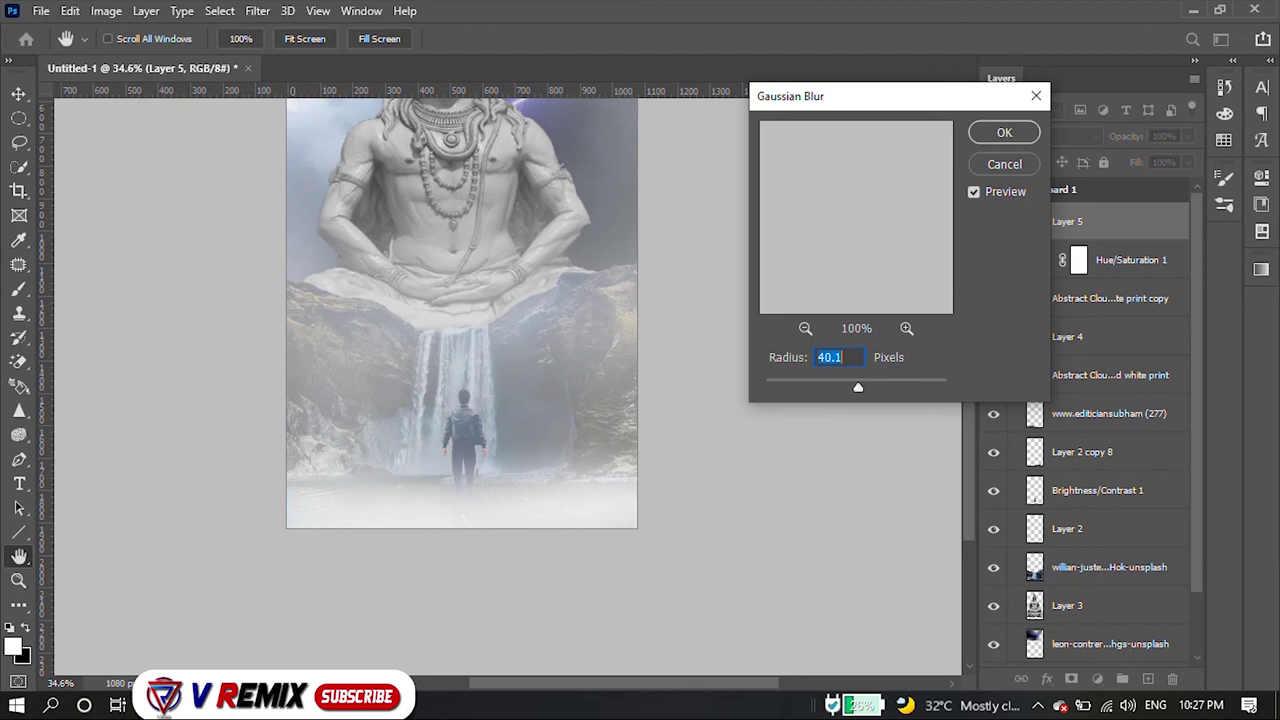
{"action": "left_click", "coordinate": [1004, 132]}
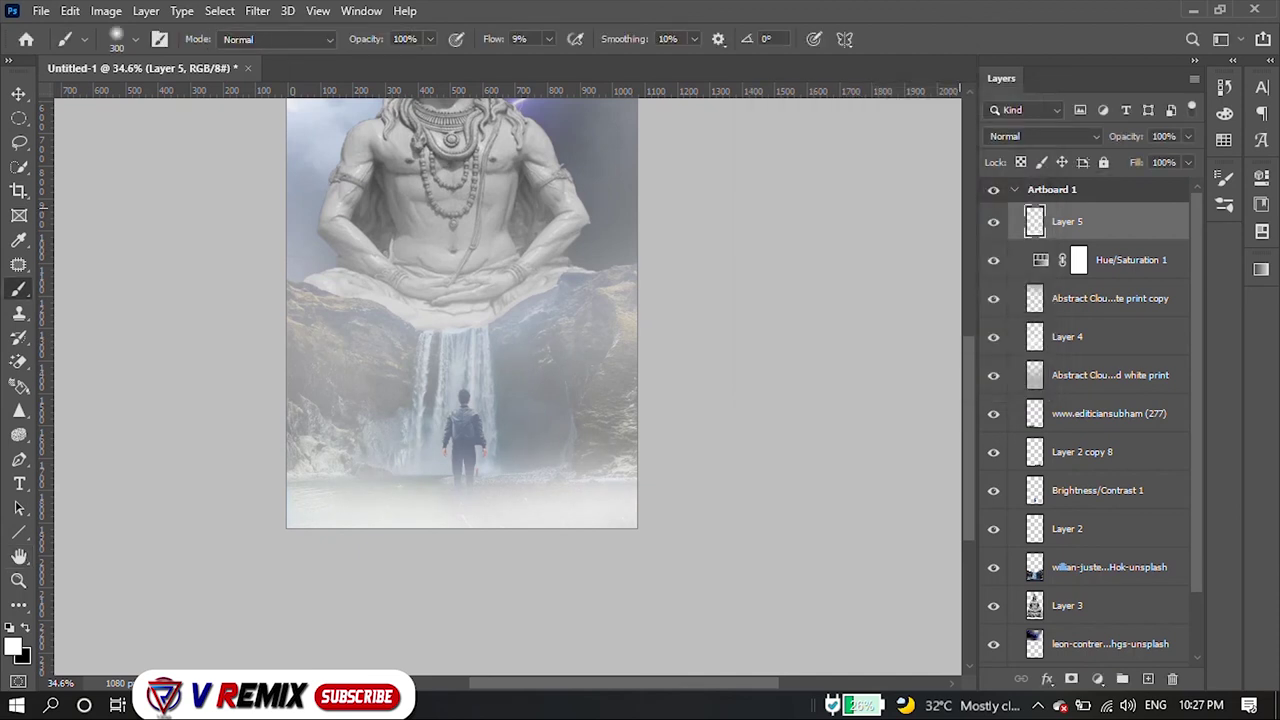
{"action": "key", "text": "ctrl+t"}
- Nudge Layer 5's mist slightly lower, commit the position, and fit the artboard in view
{"action": "key", "text": "Down"}
{"action": "key", "text": "Down"}
{"action": "key", "text": "Down"}
{"action": "key", "text": "Down"}
{"action": "key", "text": "Down"}
{"action": "key", "text": "Down"}
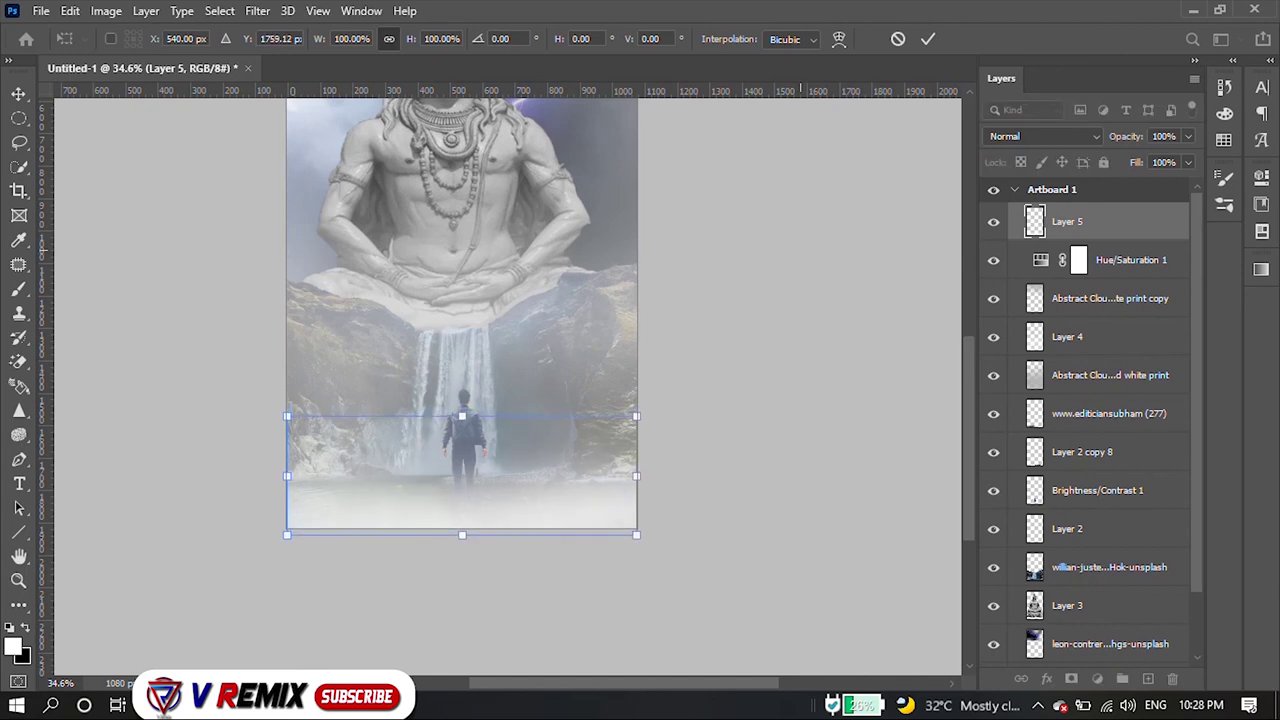
{"action": "key", "text": "Down"}
{"action": "key", "text": "Down"}
{"action": "key", "text": "Down"}
{"action": "key", "text": "Down"}
{"action": "key", "text": "Down"}
{"action": "key", "text": "Down"}
{"action": "key", "text": "Down"}
{"action": "key", "text": "Down"}
{"action": "key", "text": "Down"}
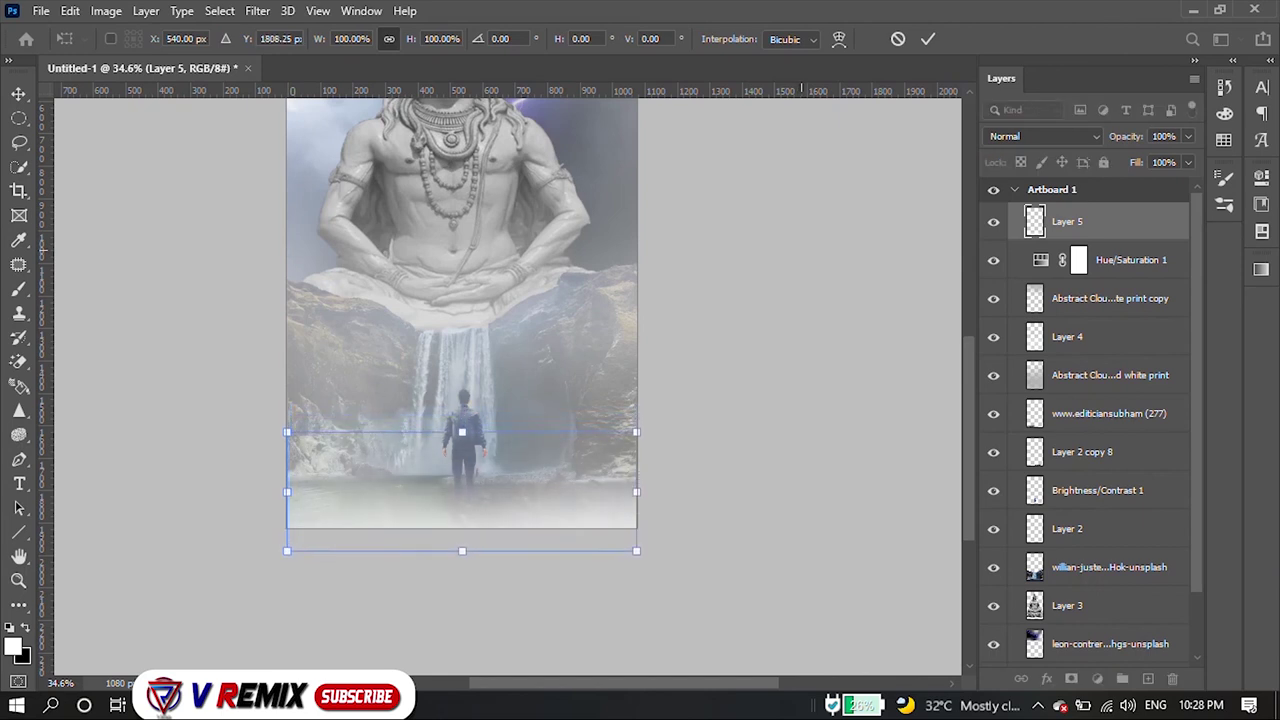
{"action": "key", "text": "Up"}
{"action": "key", "text": "Up"}
{"action": "key", "text": "Up"}
{"action": "key", "text": "Up"}
{"action": "key", "text": "Up"}
{"action": "key", "text": "Up"}
{"action": "key", "text": "Up"}
{"action": "key", "text": "Up"}
{"action": "key", "text": "Up"}
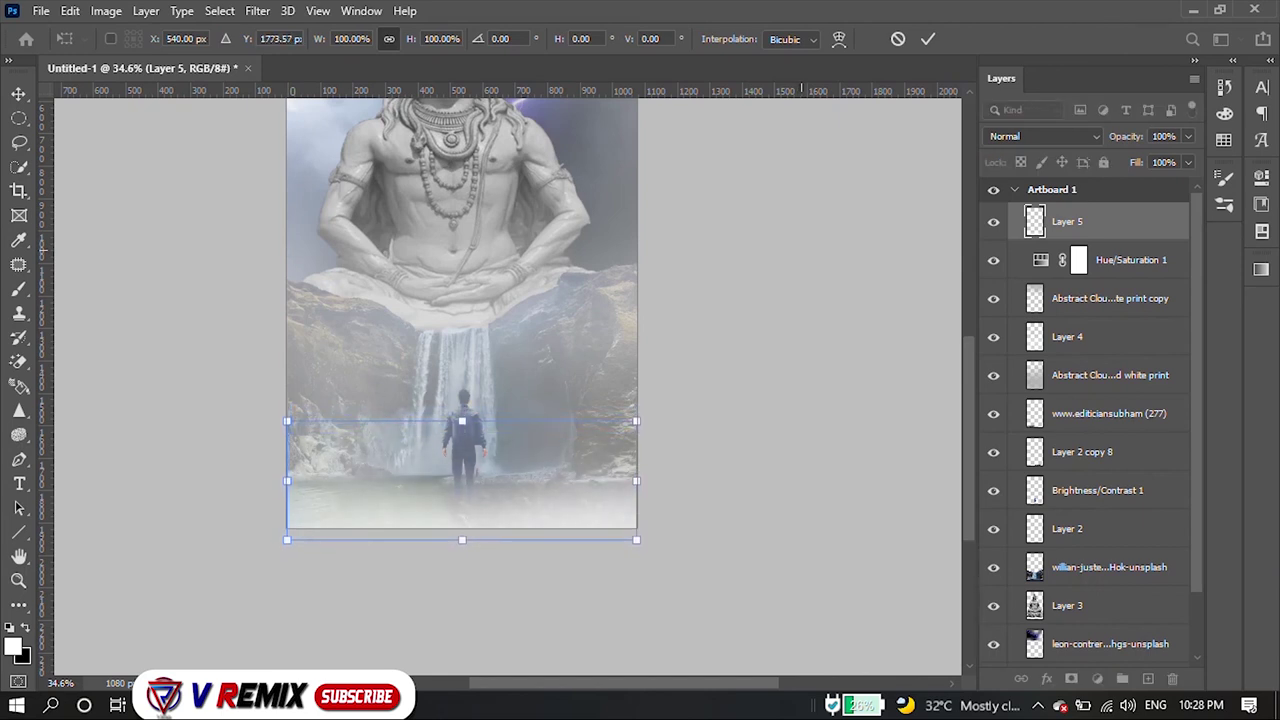
{"action": "key", "text": "Return"}
{"action": "key", "text": "b"}
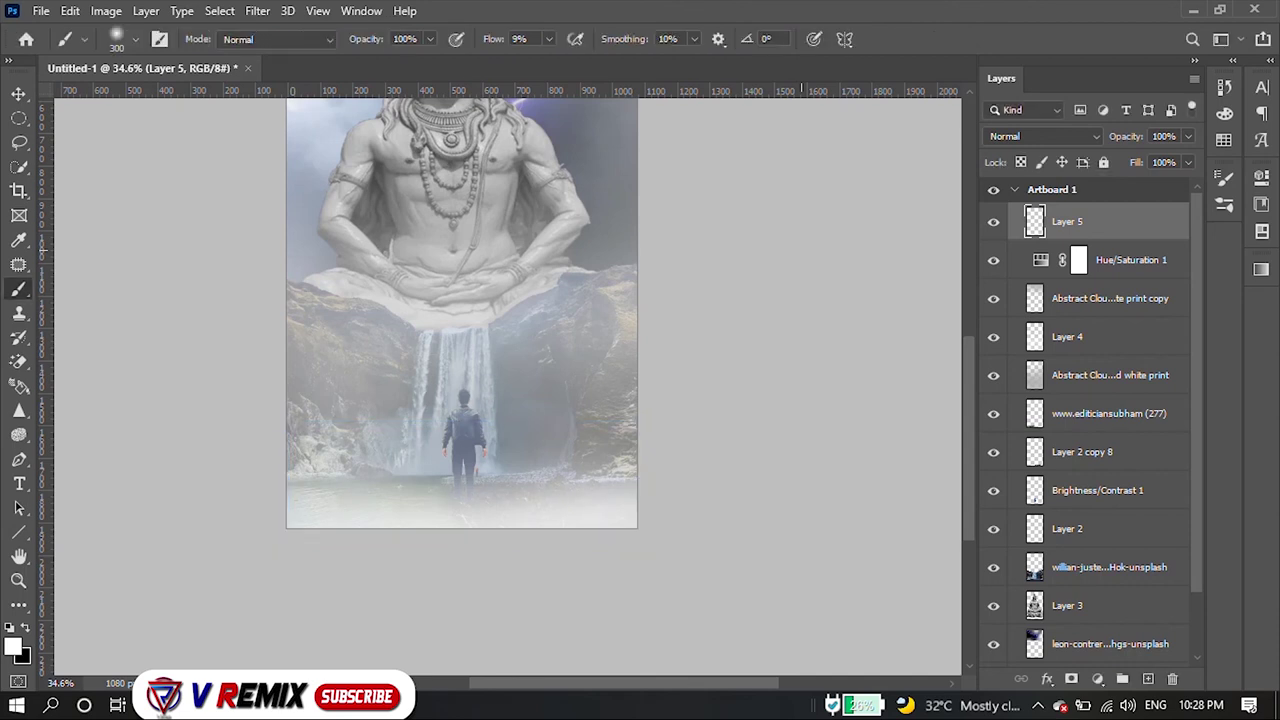
{"action": "key", "text": "ctrl+0"}
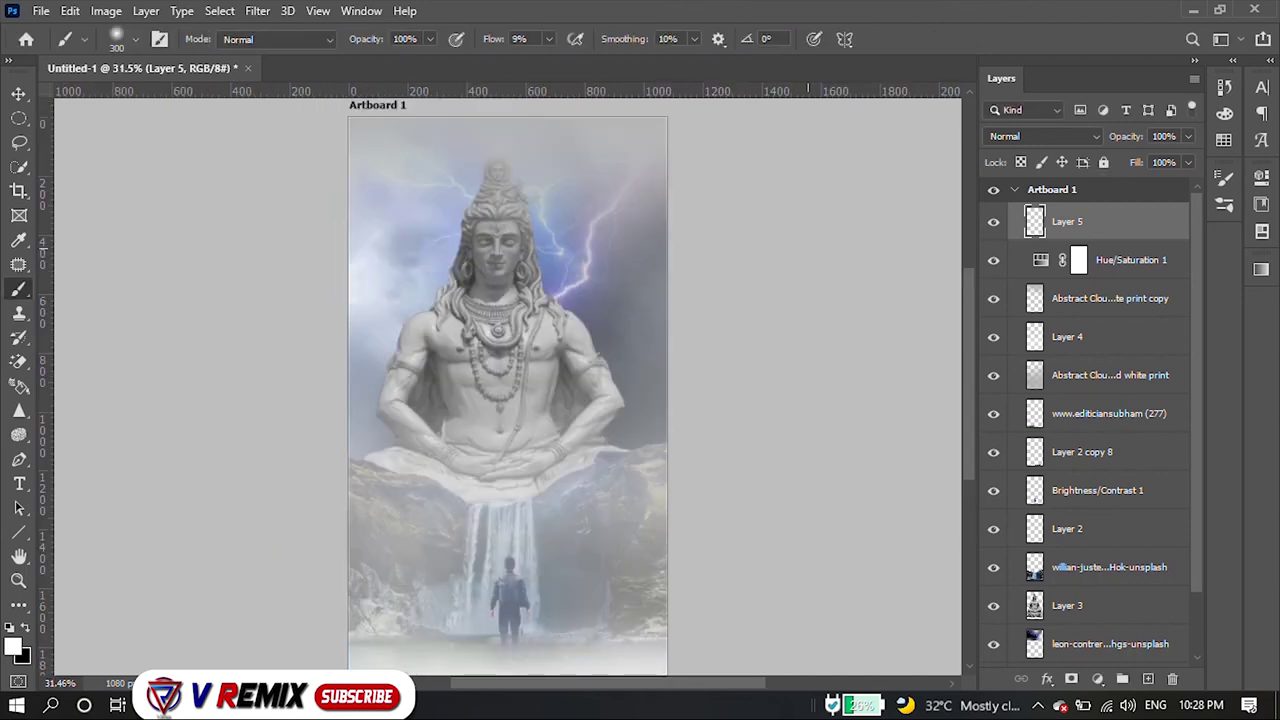